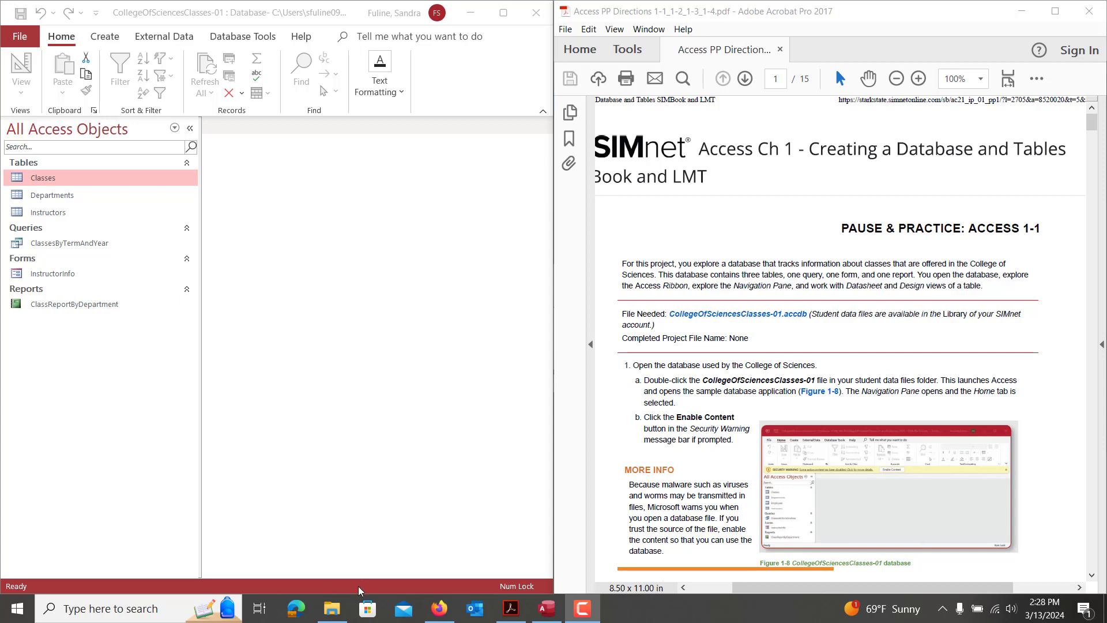
Examine the names, types and sizes of the files in the Access Chapter 1 folder, and minimize the folder window
click(326, 612)
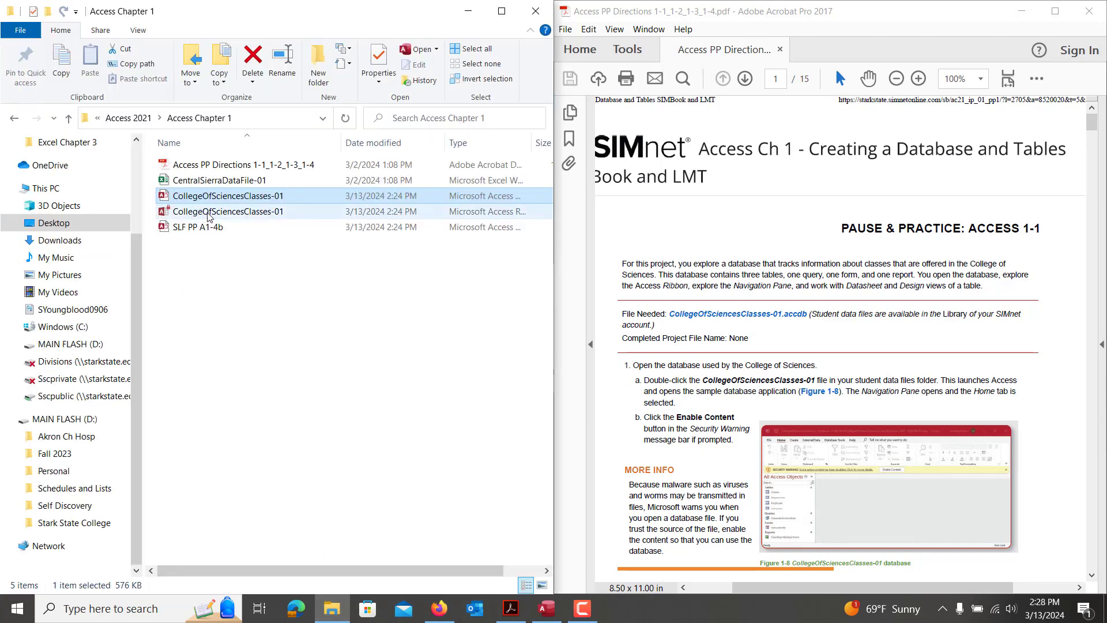
mouse_move(201, 215)
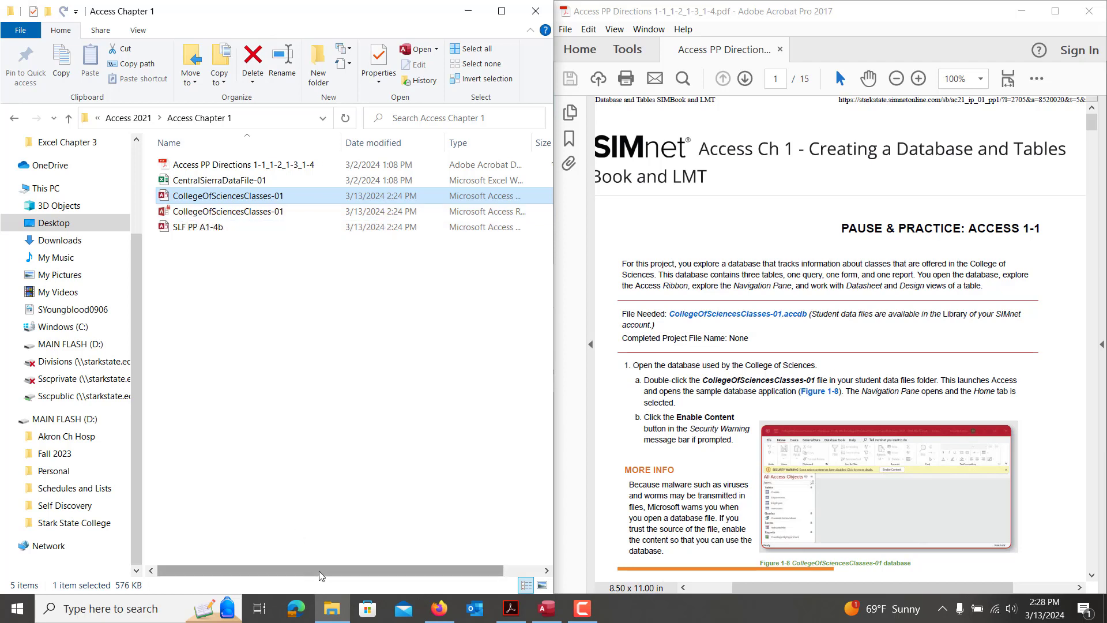
drag(320, 571, 392, 564)
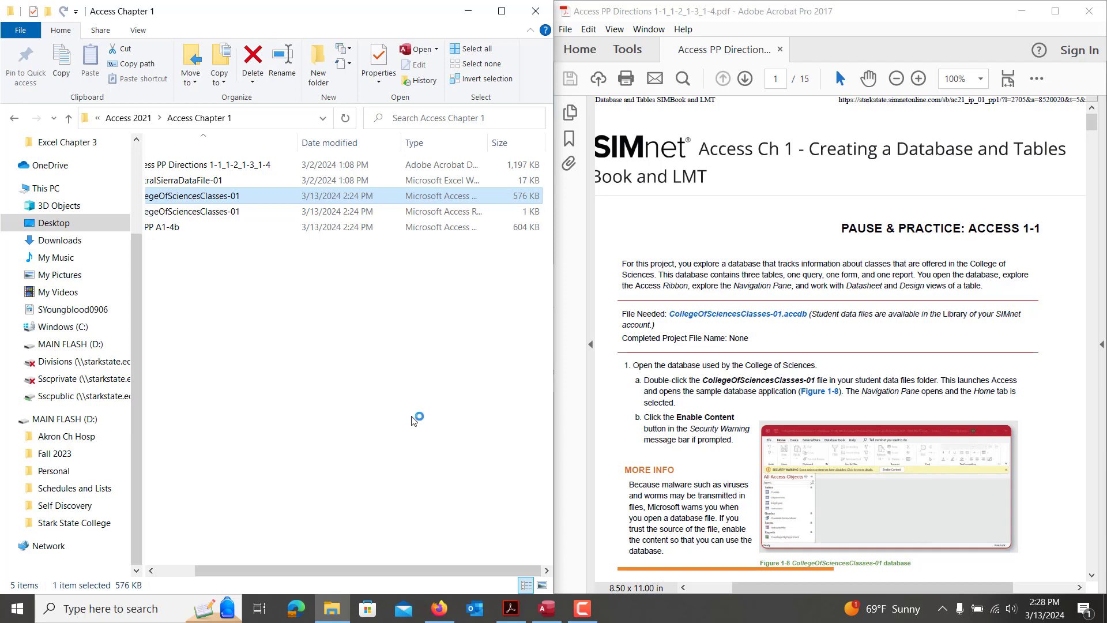
drag(297, 571, 259, 571)
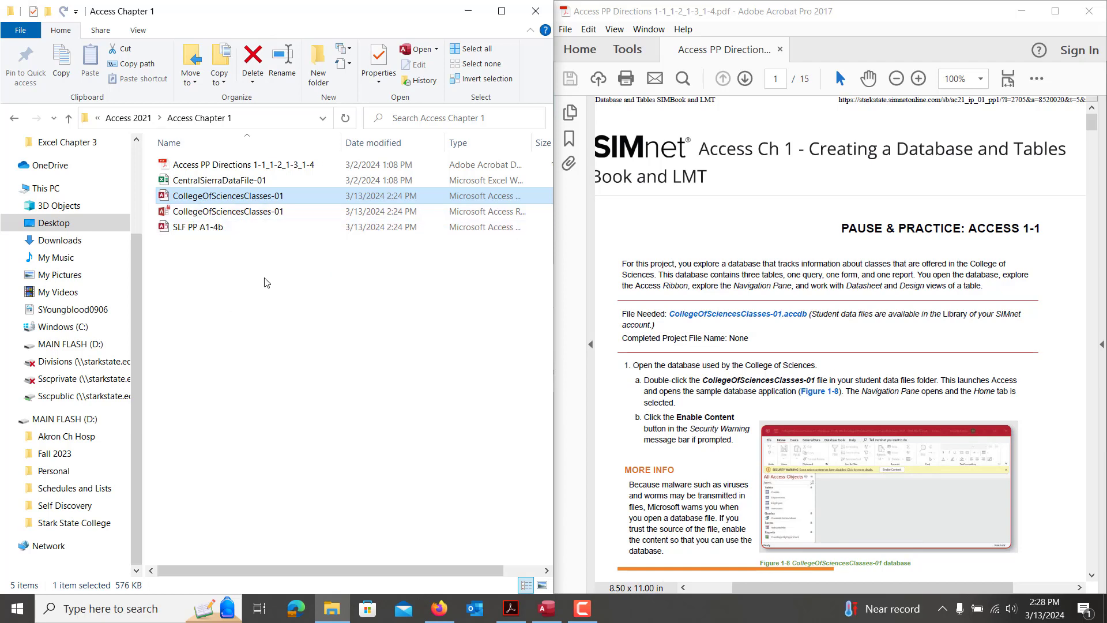
click(467, 7)
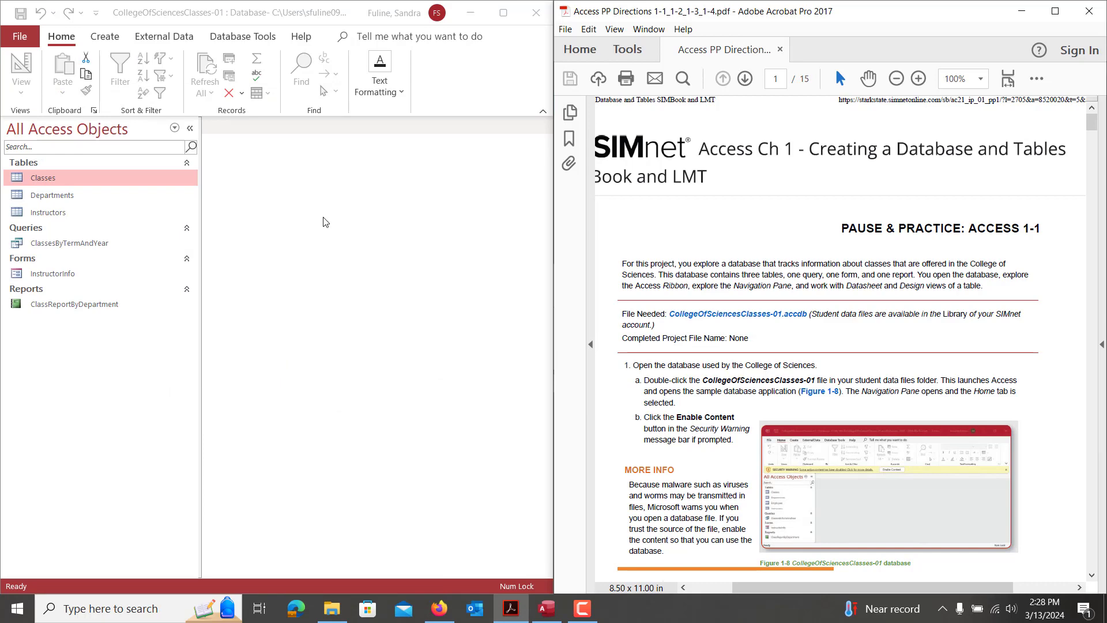
Maximize the CollegeOfSciencesClasses-01 database window and try the Navigation Pane's collapse, width and category options, leaving the pane slightly wider
drag(317, 8, 404, 2)
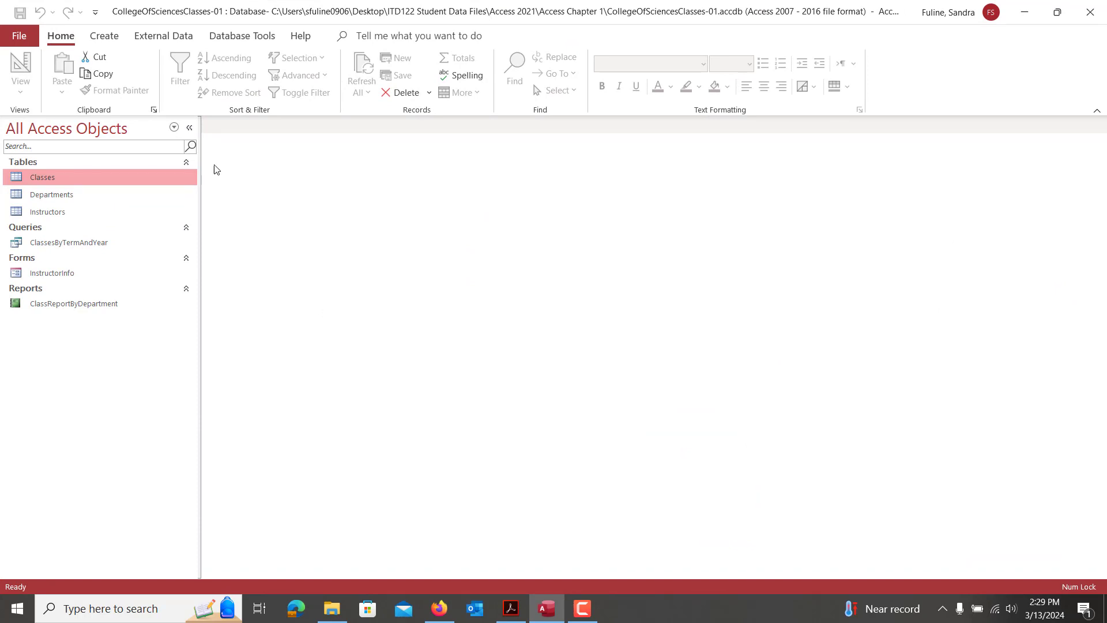
click(189, 129)
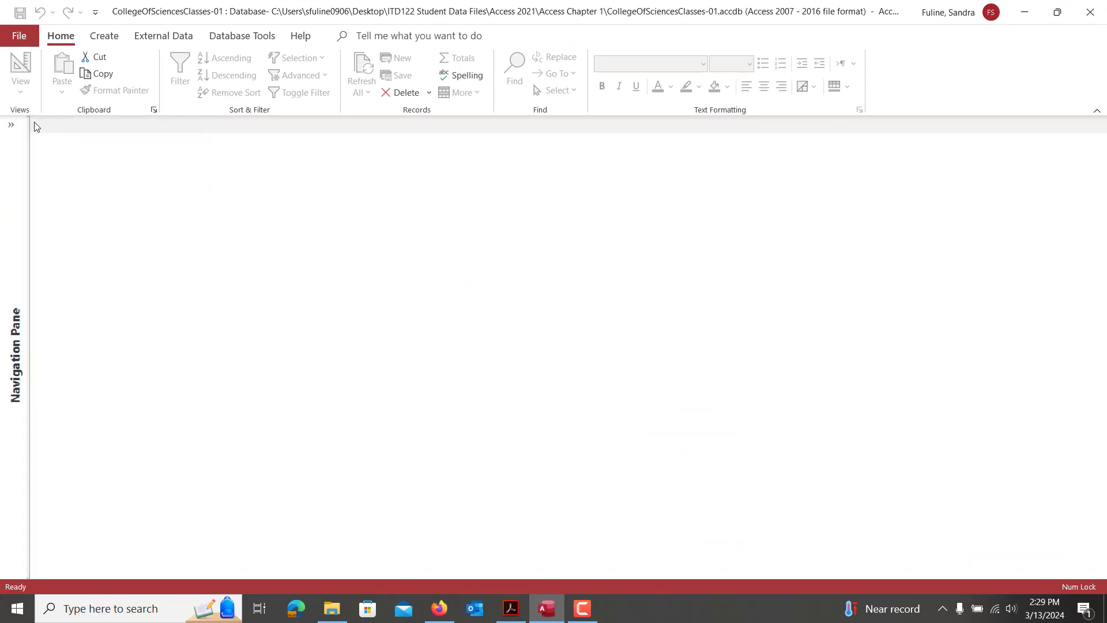
click(11, 125)
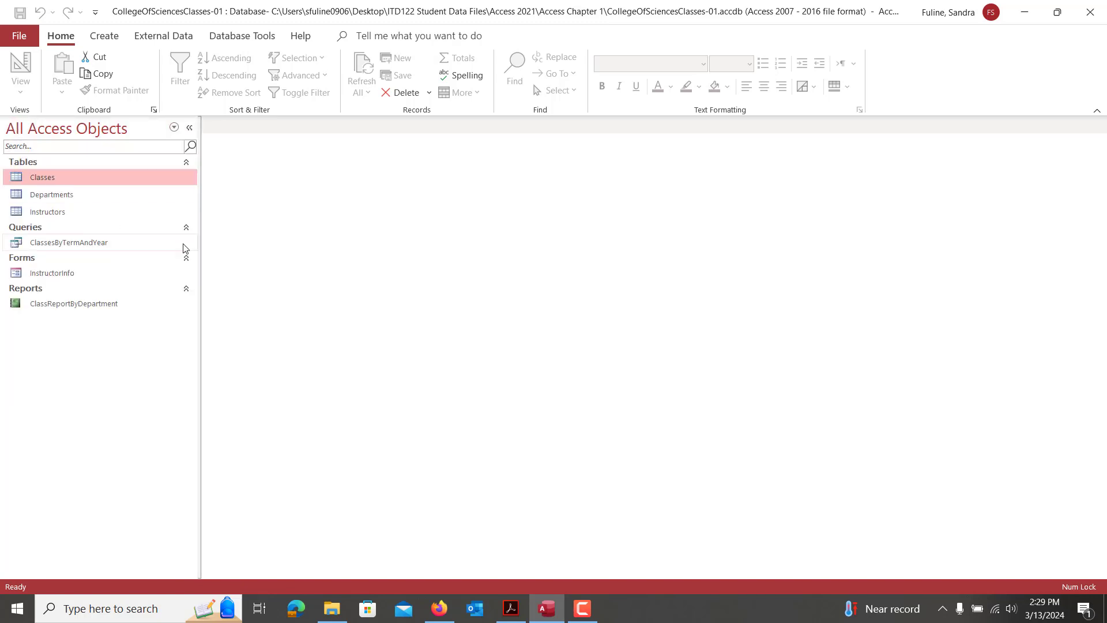
mouse_move(200, 241)
mouse_down()
mouse_move(149, 241)
mouse_move(218, 240)
mouse_up()
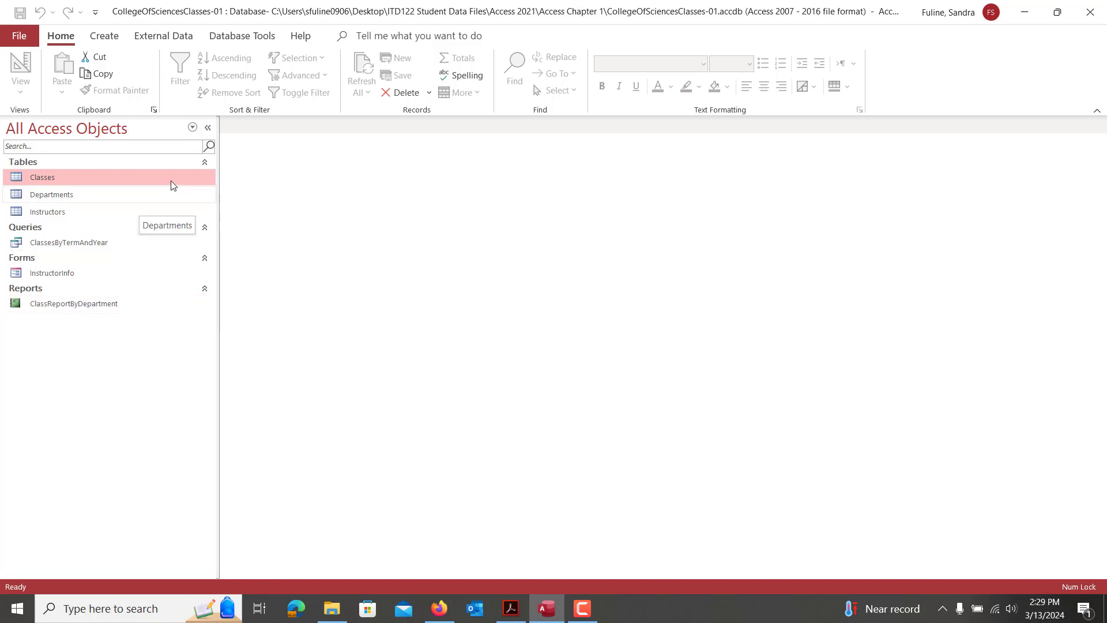
click(192, 128)
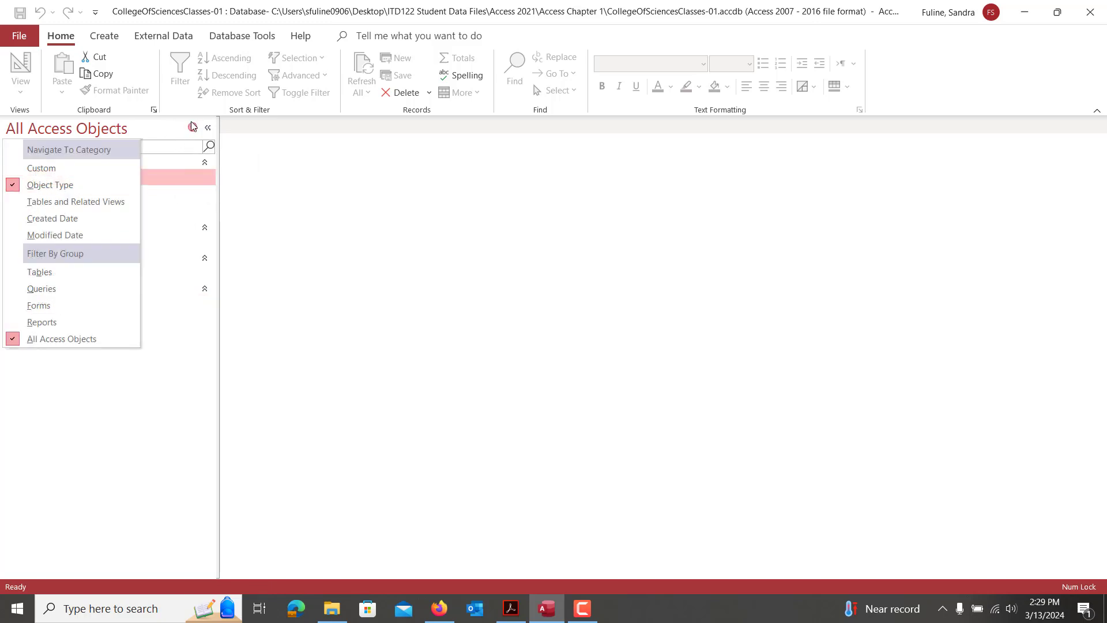
click(192, 126)
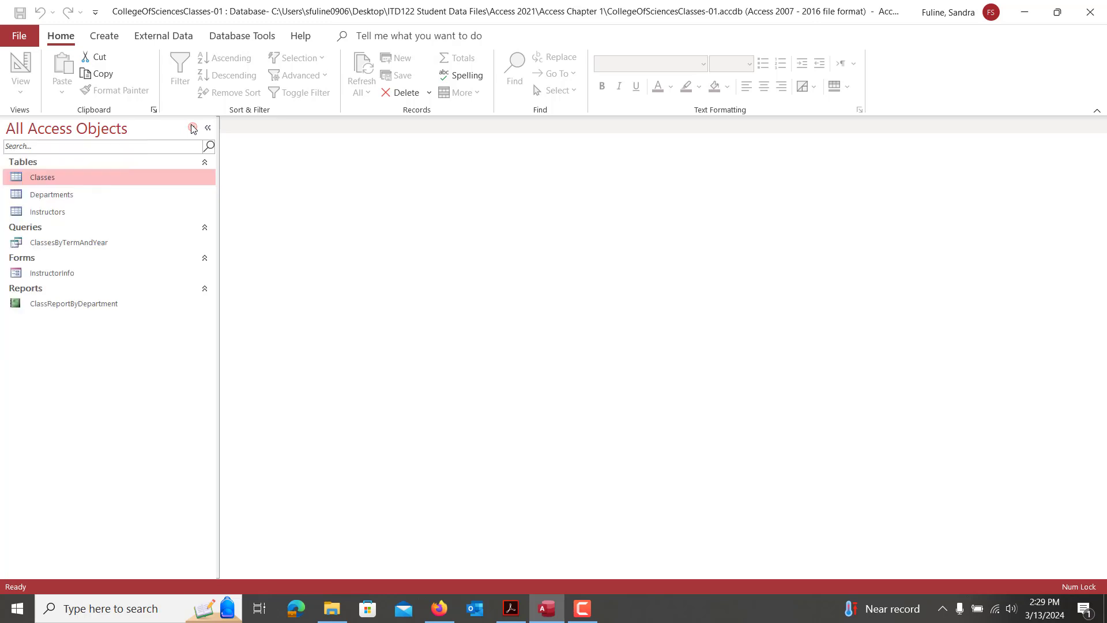
Open the Classes table in Datasheet view and select the records with ClassID 3 to 6 one at a time
double_click(33, 178)
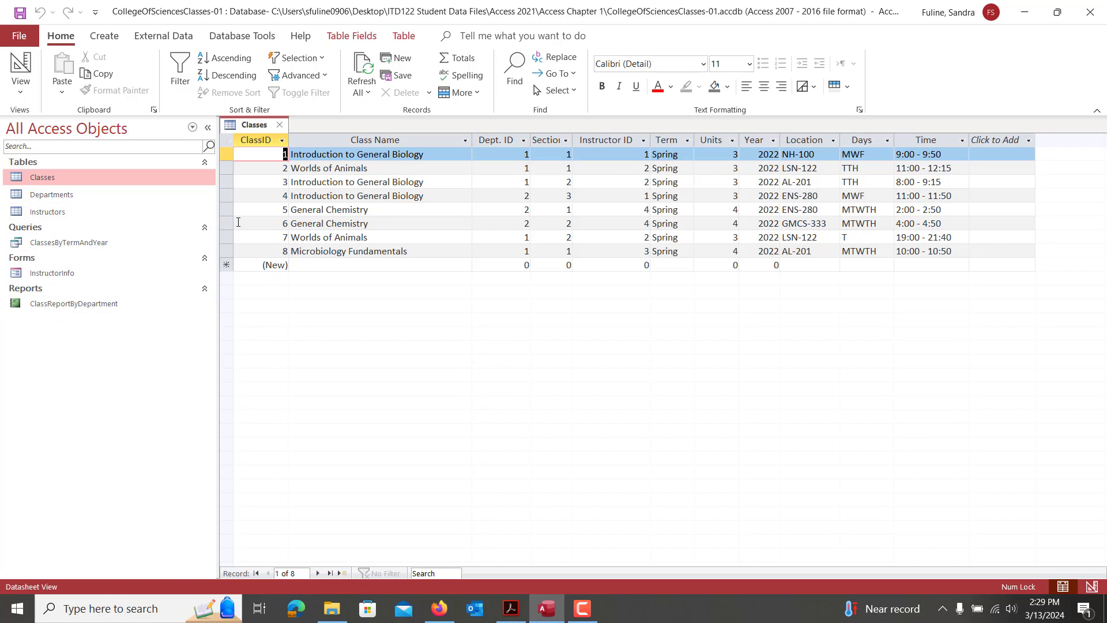
click(221, 179)
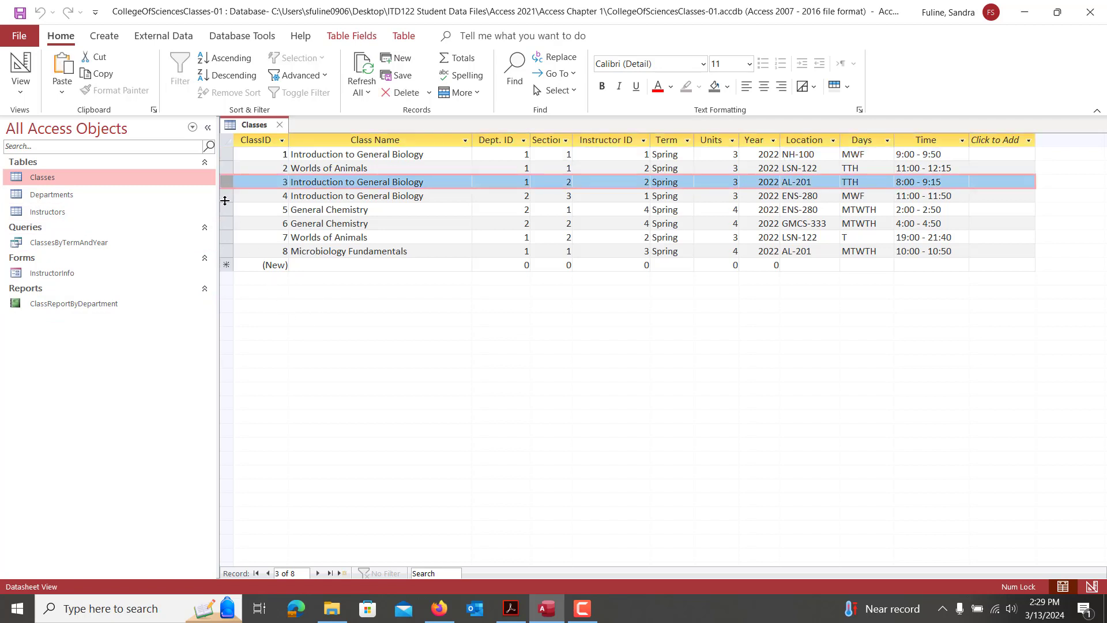
click(226, 196)
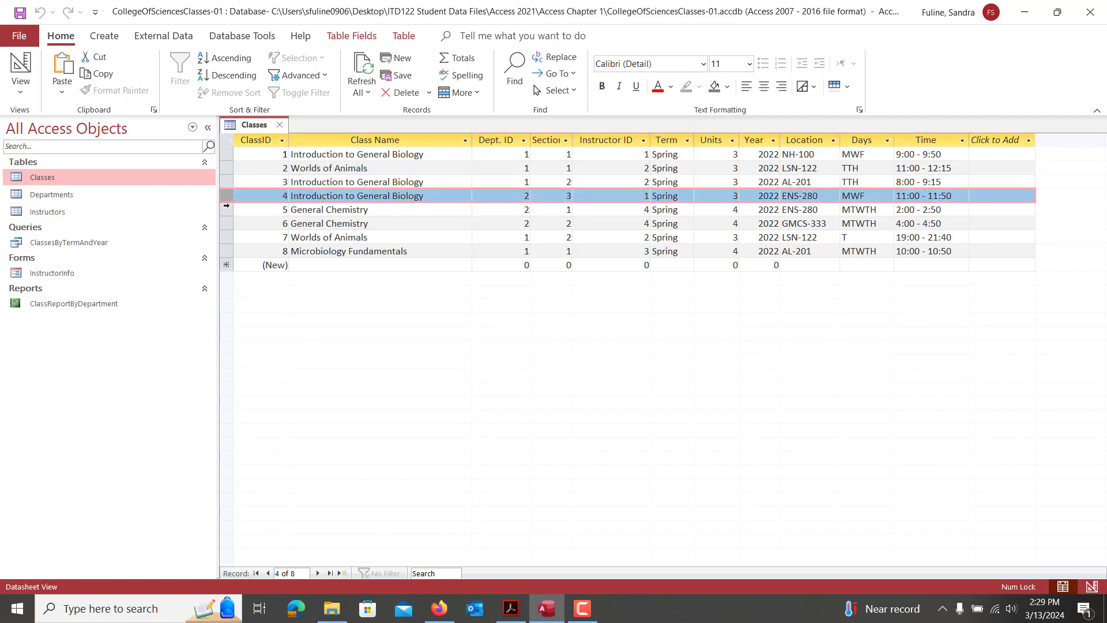
click(226, 210)
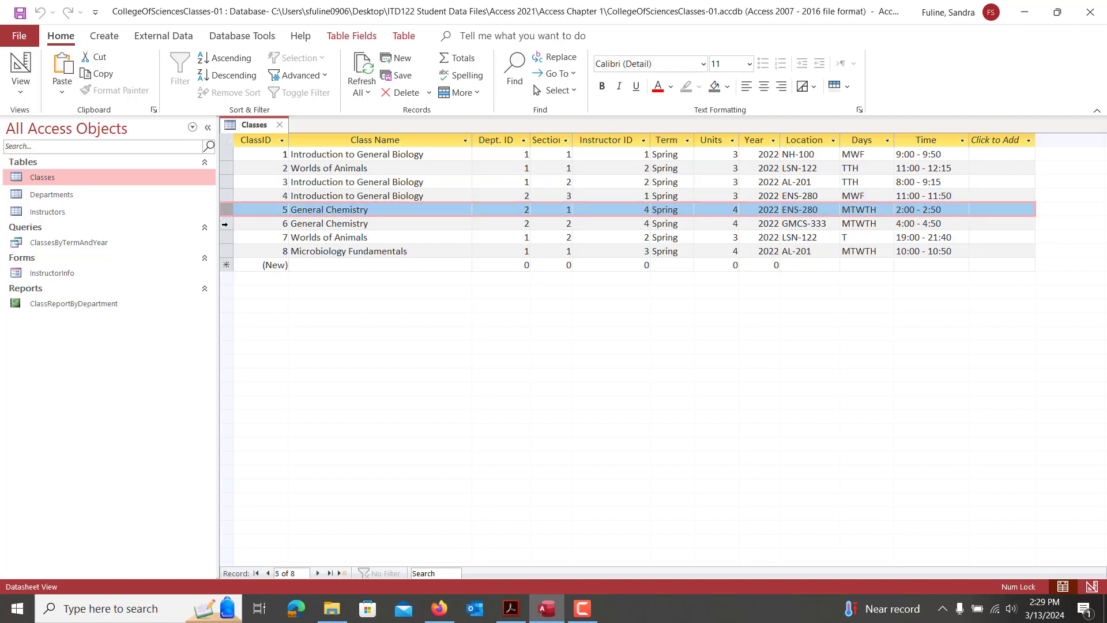
click(225, 225)
Select the ClassID, Class Name, Dept. ID, Section and Instructor ID columns of the Classes table one after another
click(267, 139)
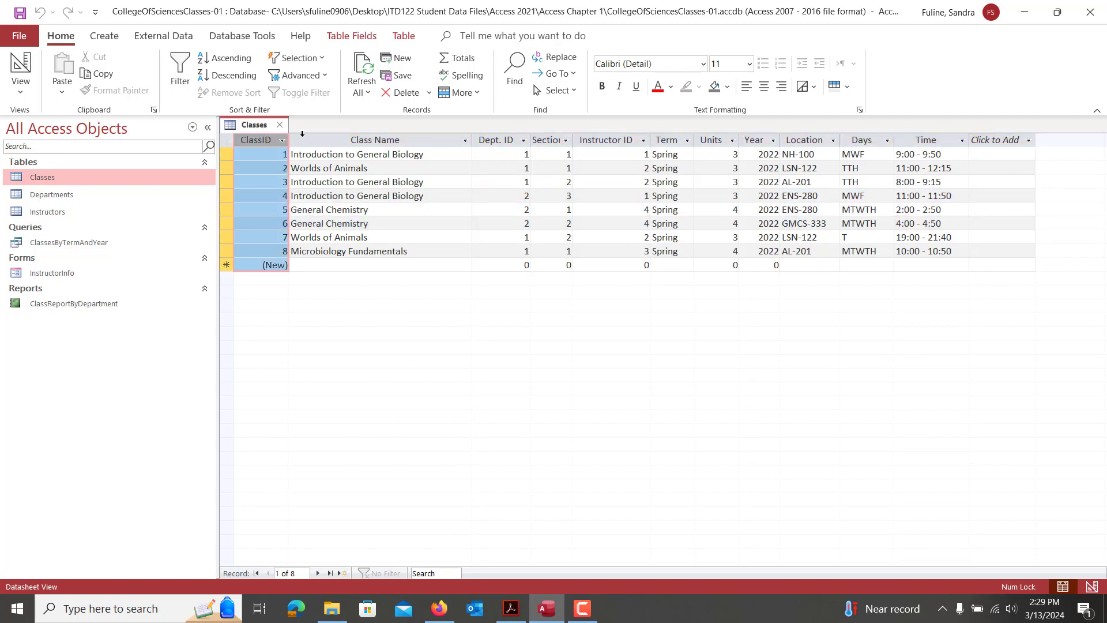
click(339, 137)
click(497, 140)
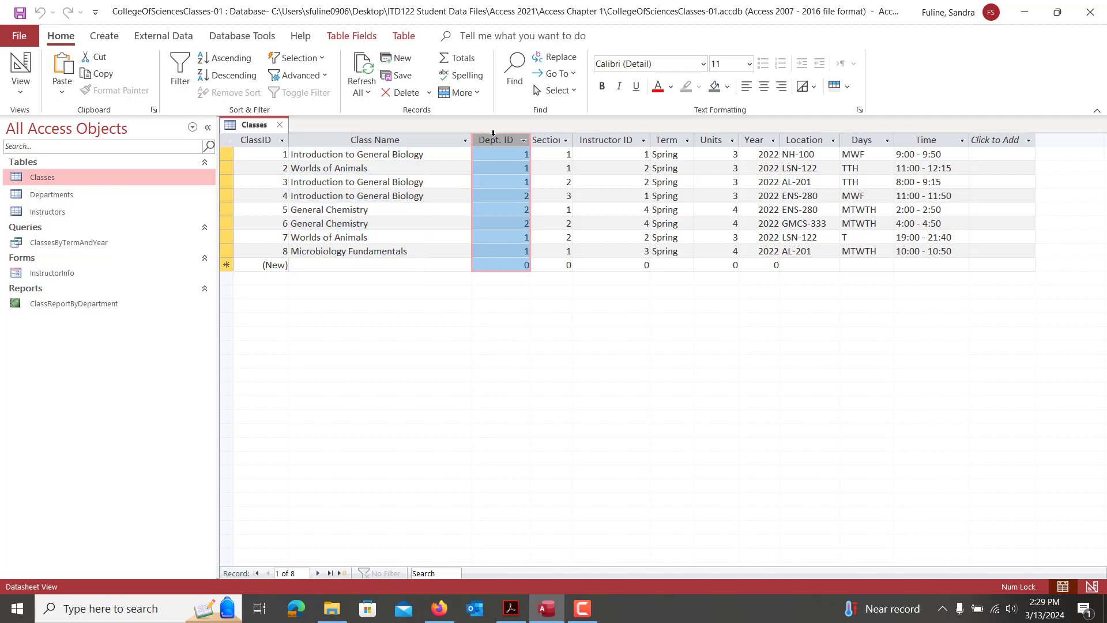
click(545, 137)
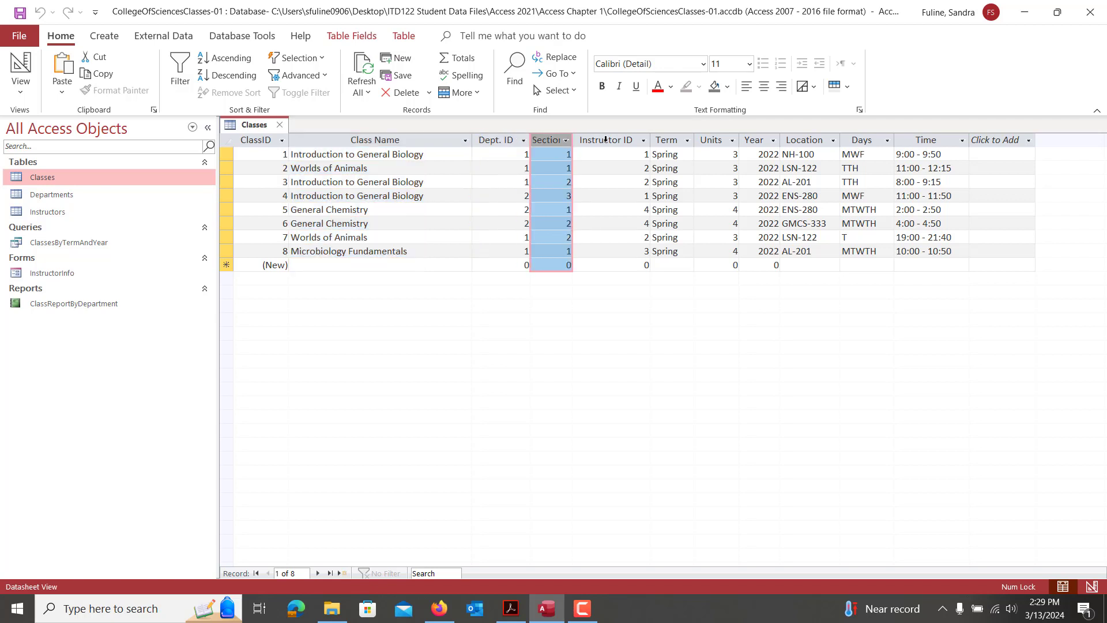
click(606, 140)
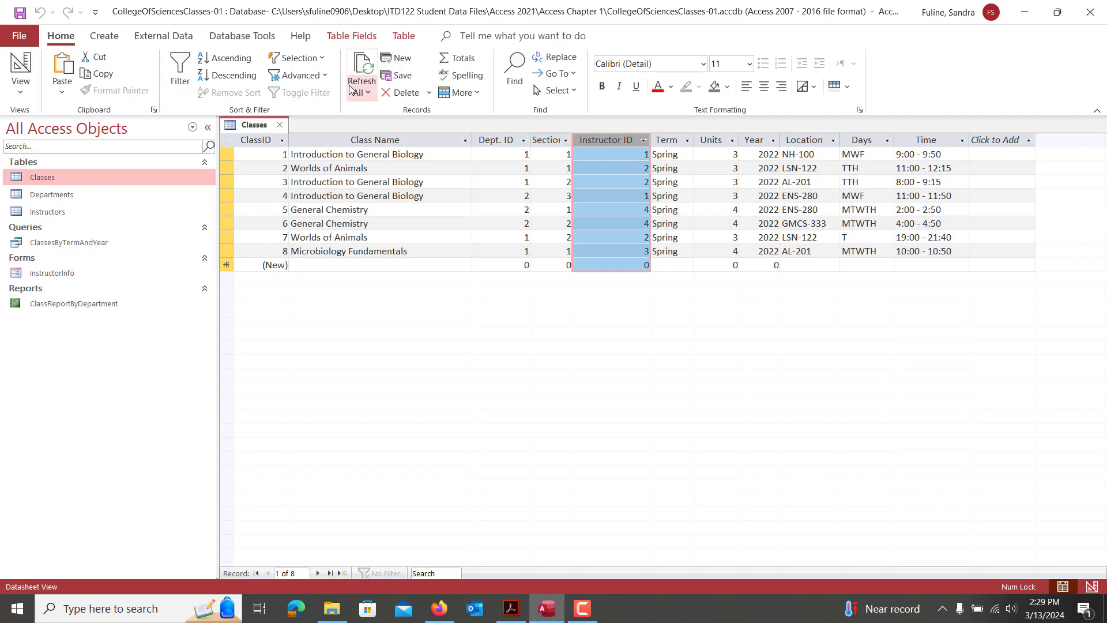
Look through the ribbon commands for external data, object creation and database tools
click(161, 39)
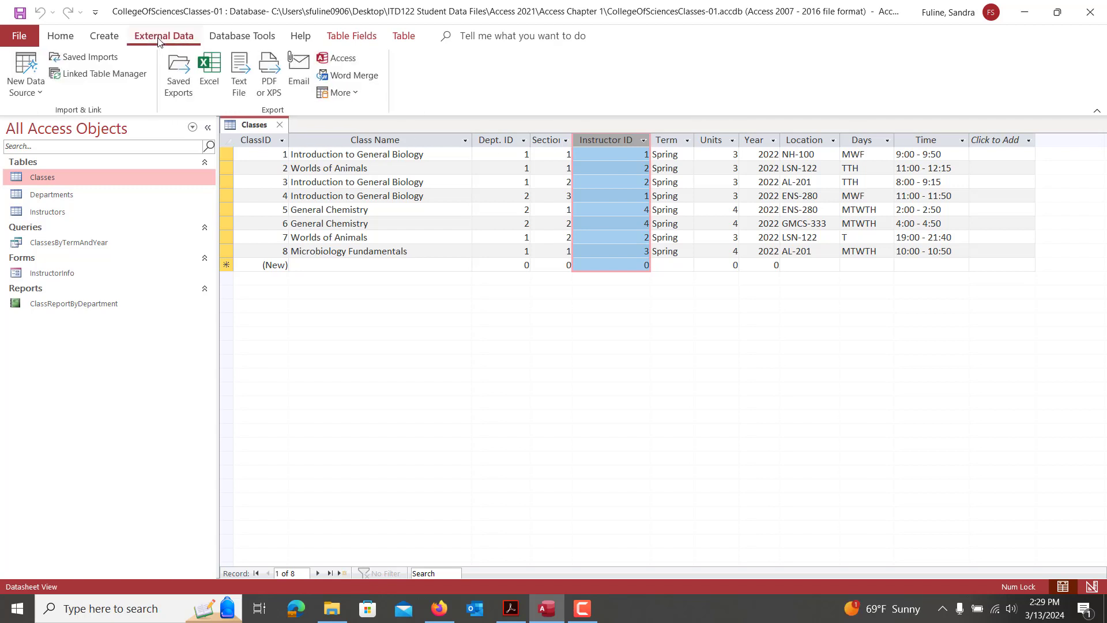
click(114, 40)
click(241, 37)
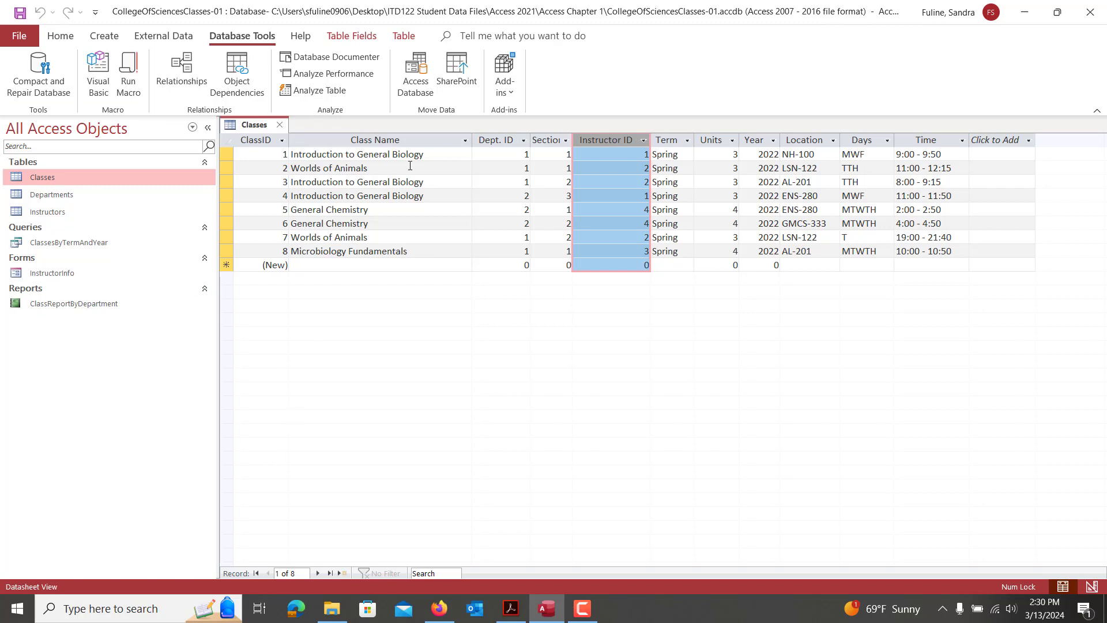
Select the Class Name of the ClassID 4 record, and try the record search and Navigation Pane search boxes
click(413, 191)
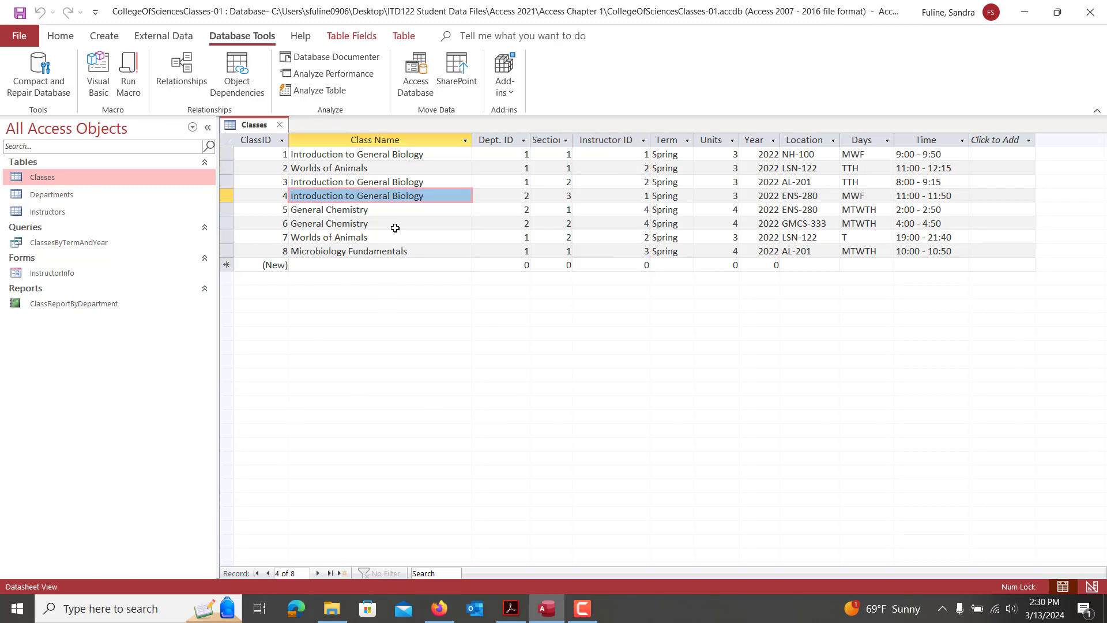
click(431, 574)
click(42, 146)
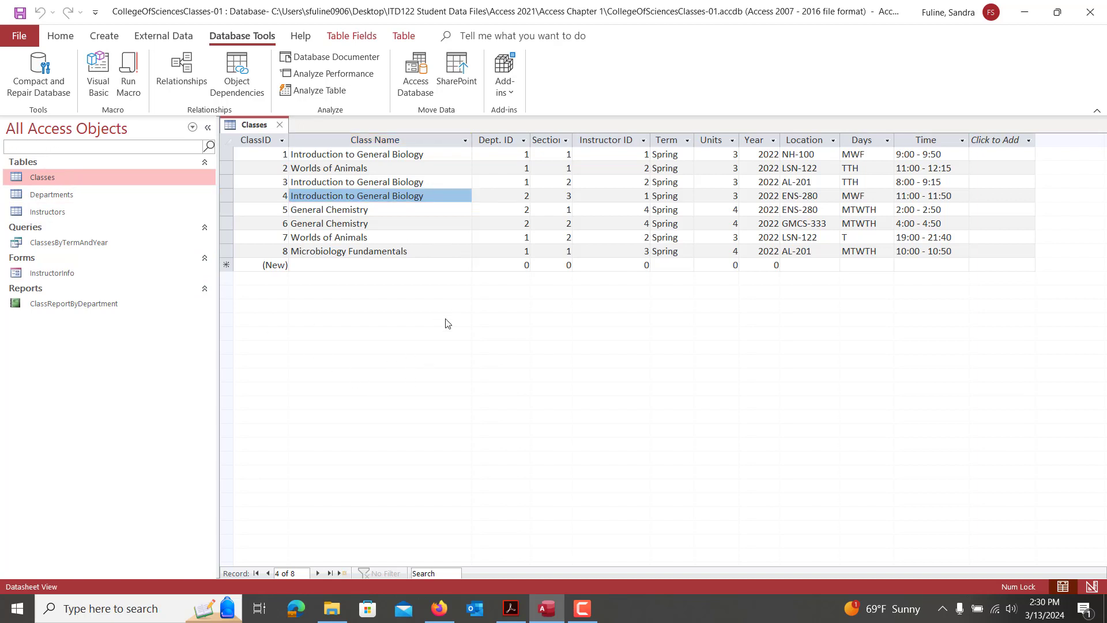
Switch the Classes table back and forth between Design view and Datasheet view, and close the database
click(55, 40)
click(25, 68)
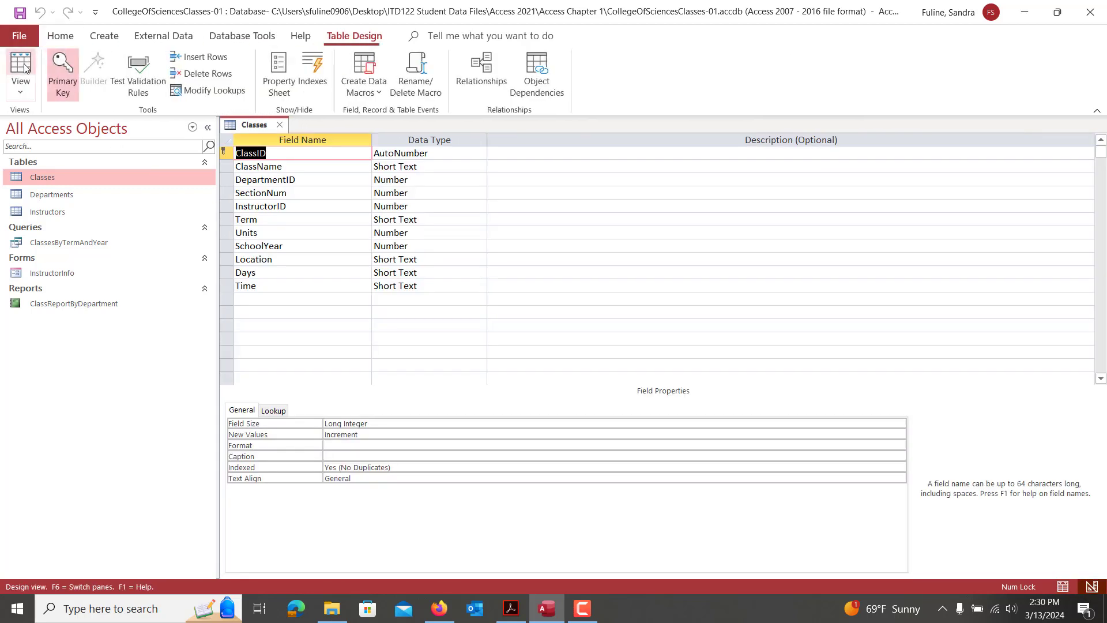
click(24, 69)
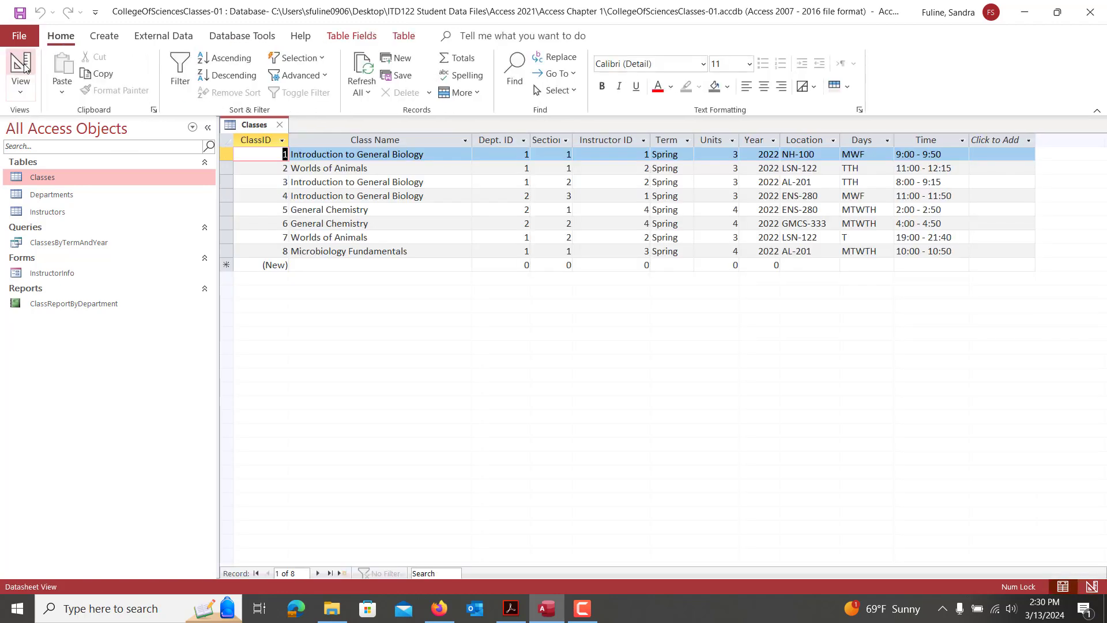
click(24, 68)
click(24, 68)
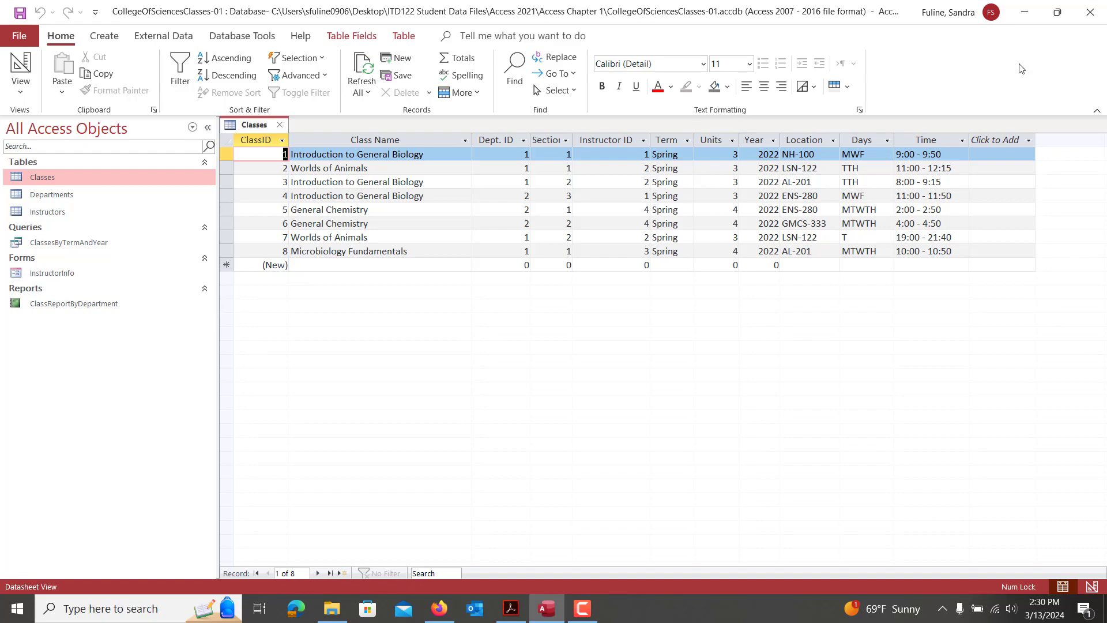
click(1090, 11)
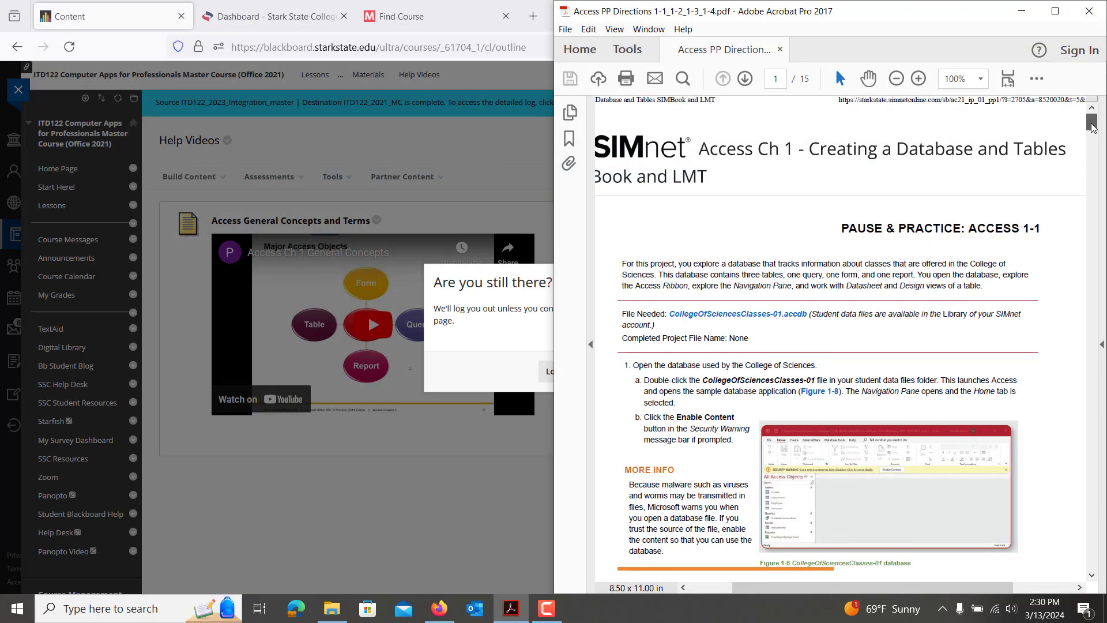
Bring up the Pause & Practice: Access 1-2 directions on page 5 of the PDF, and launch Access
drag(1092, 122, 1091, 251)
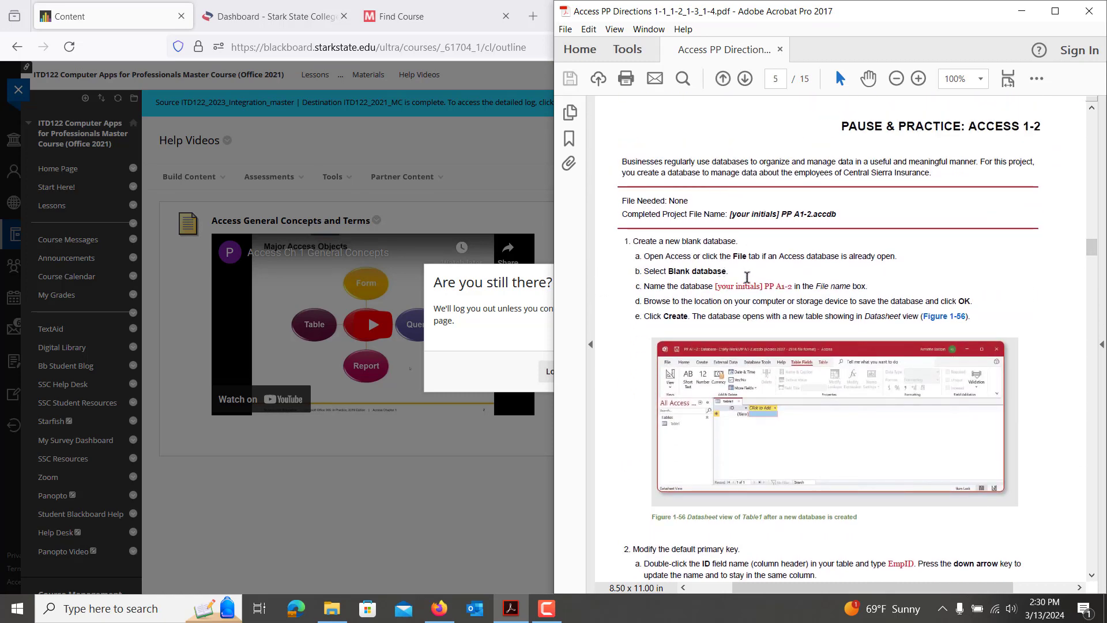
click(145, 612)
text(acces)
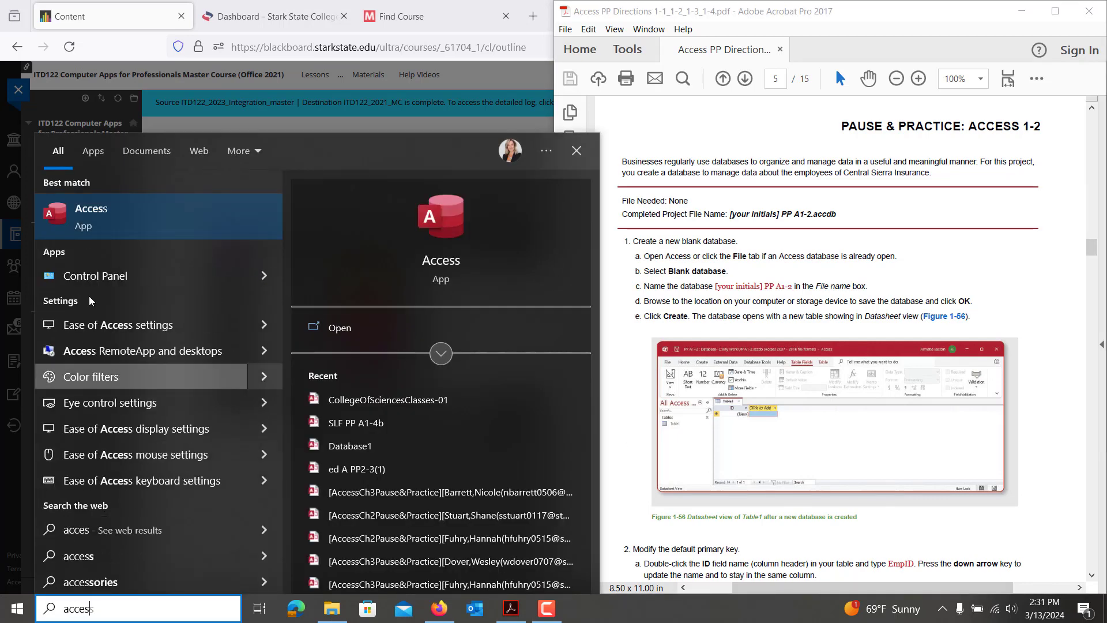
click(139, 215)
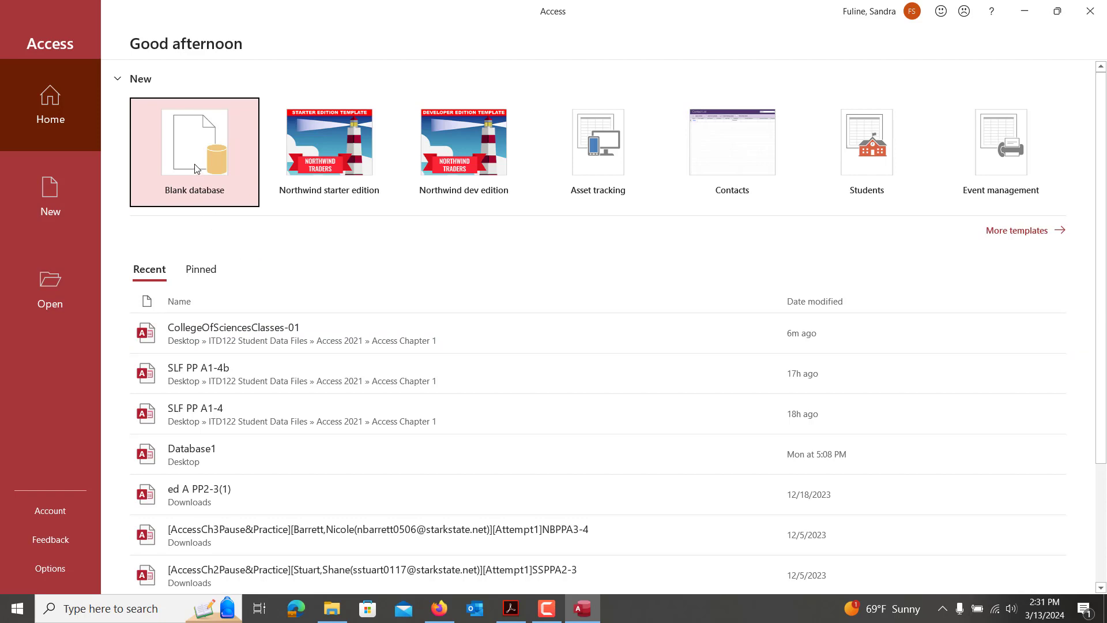
Start a new blank database and browse to Desktop > ITD122 Student Data Files > Access 2021 > Access Chapter 1 as its save location
click(186, 151)
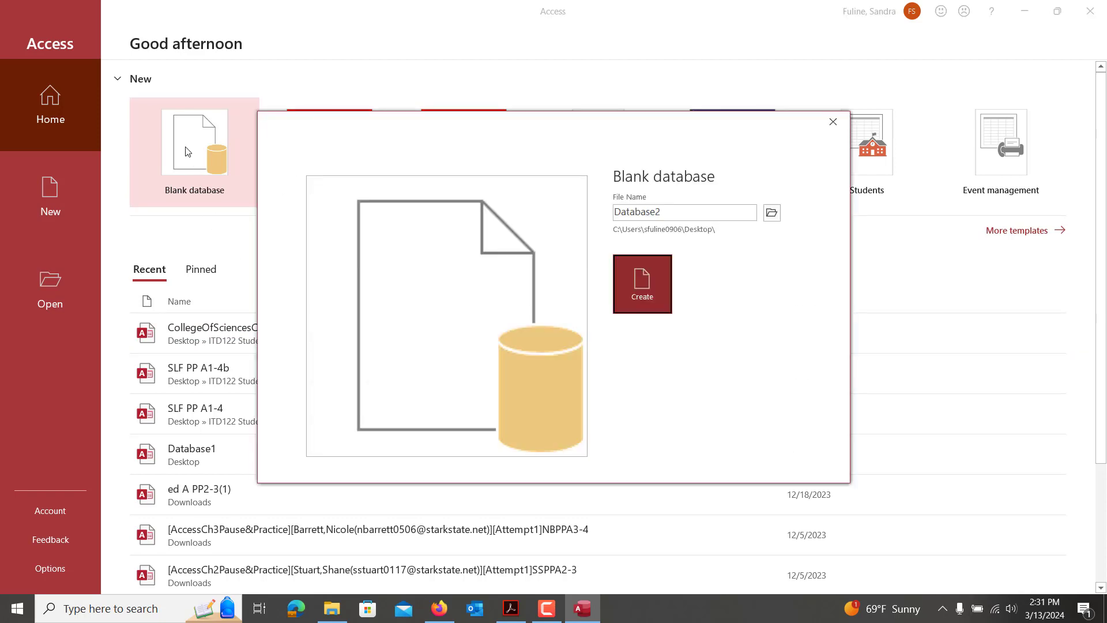
click(773, 213)
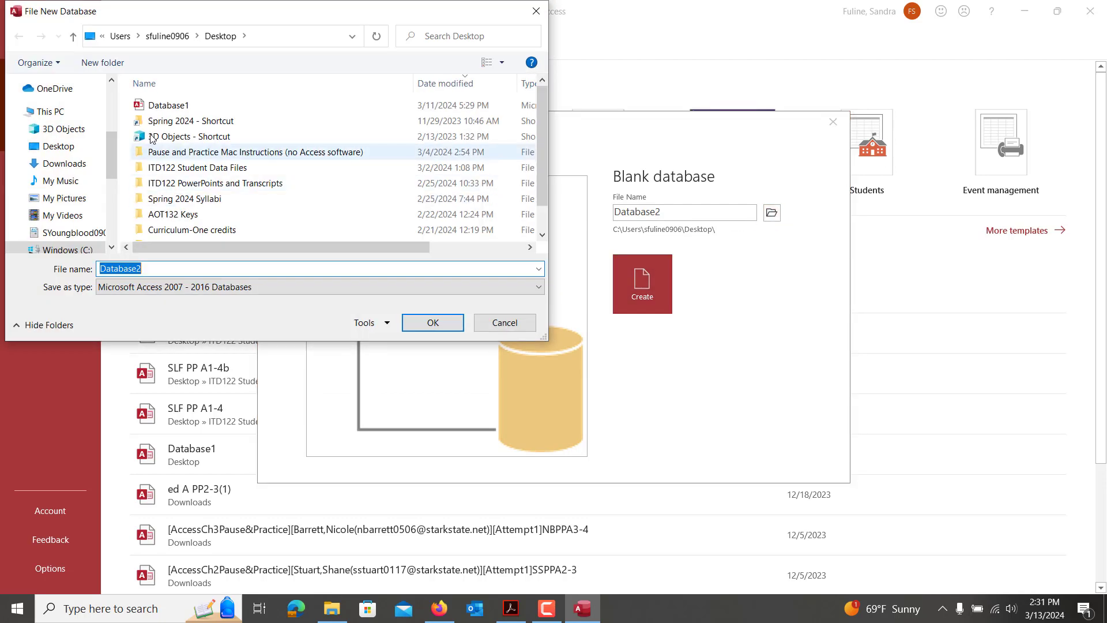
click(72, 152)
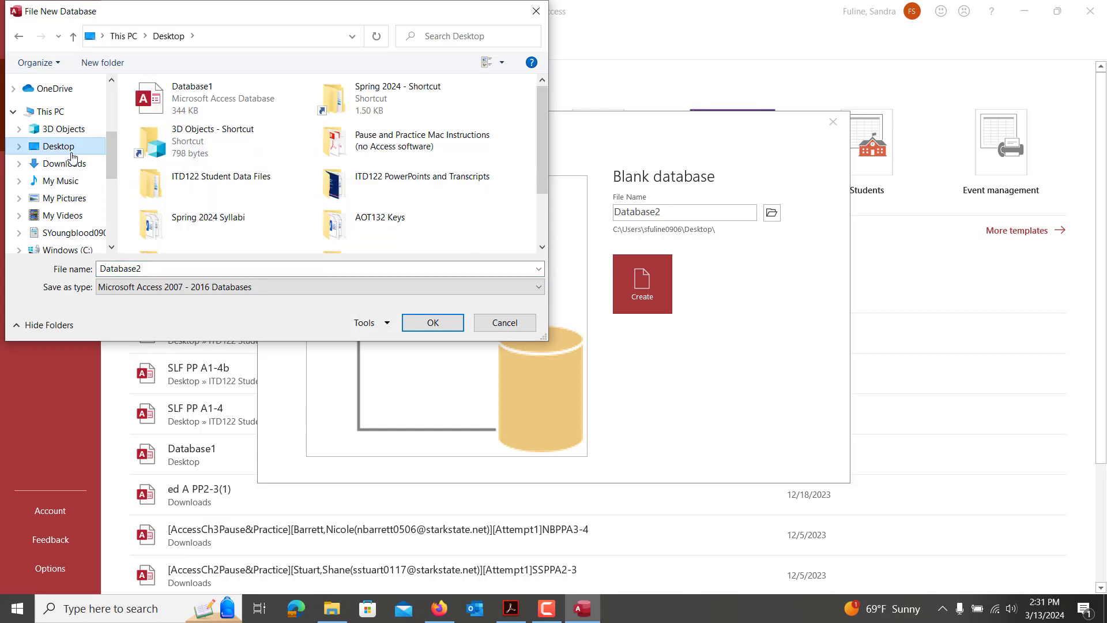
double_click(199, 190)
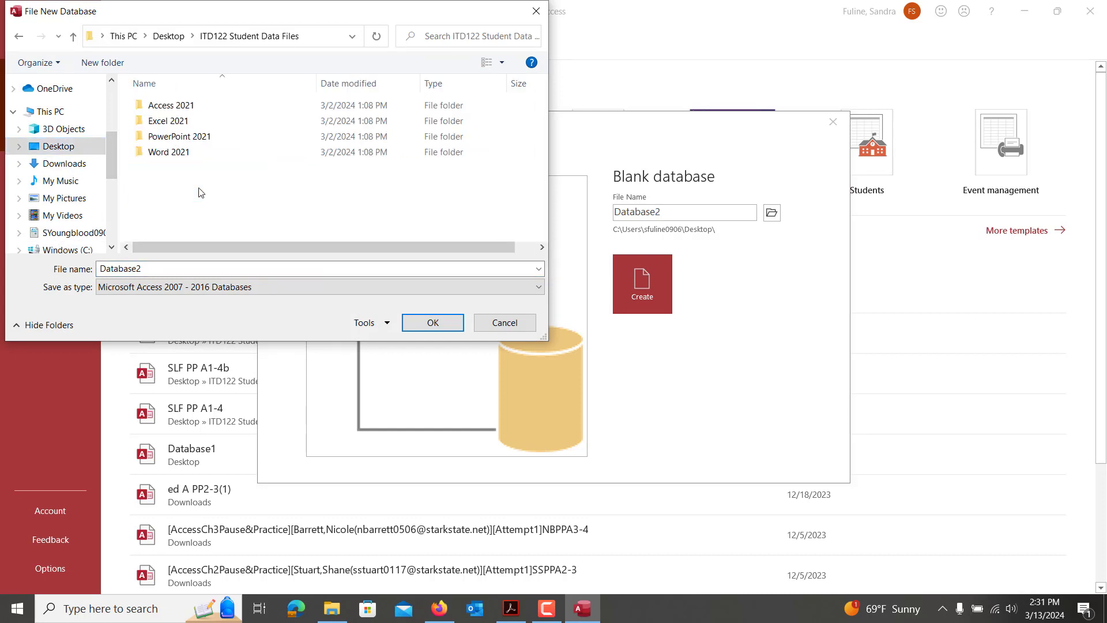
double_click(171, 107)
click(172, 109)
double_click(171, 108)
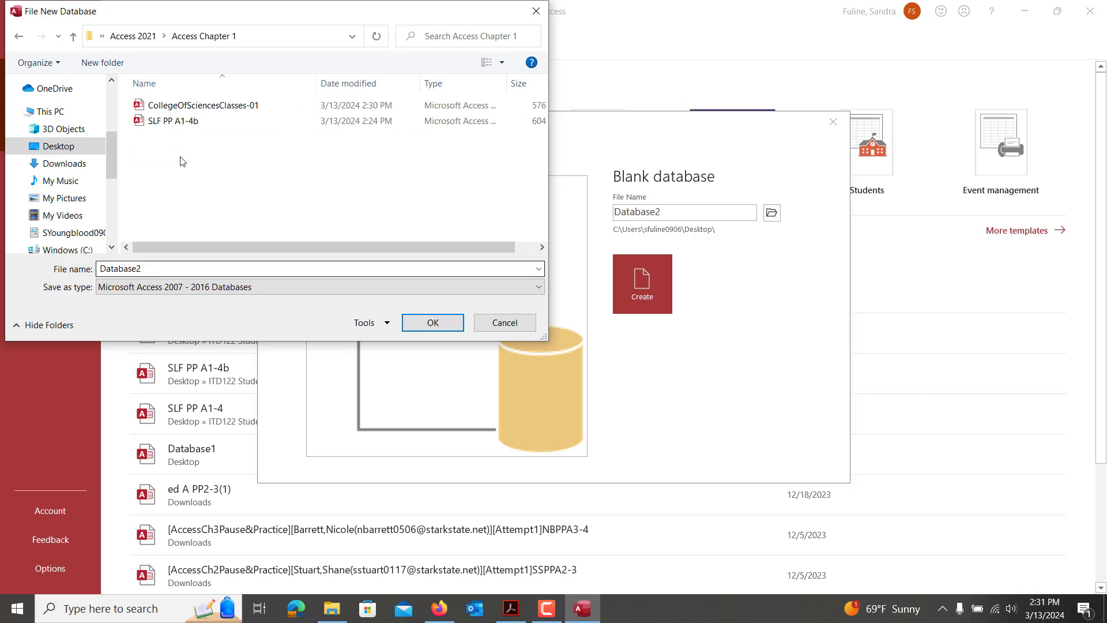
Name the new database SLF PP A1-4, based on the existing SLF PP A1-4b file name, and create it
click(178, 122)
click(157, 269)
double_click(156, 269)
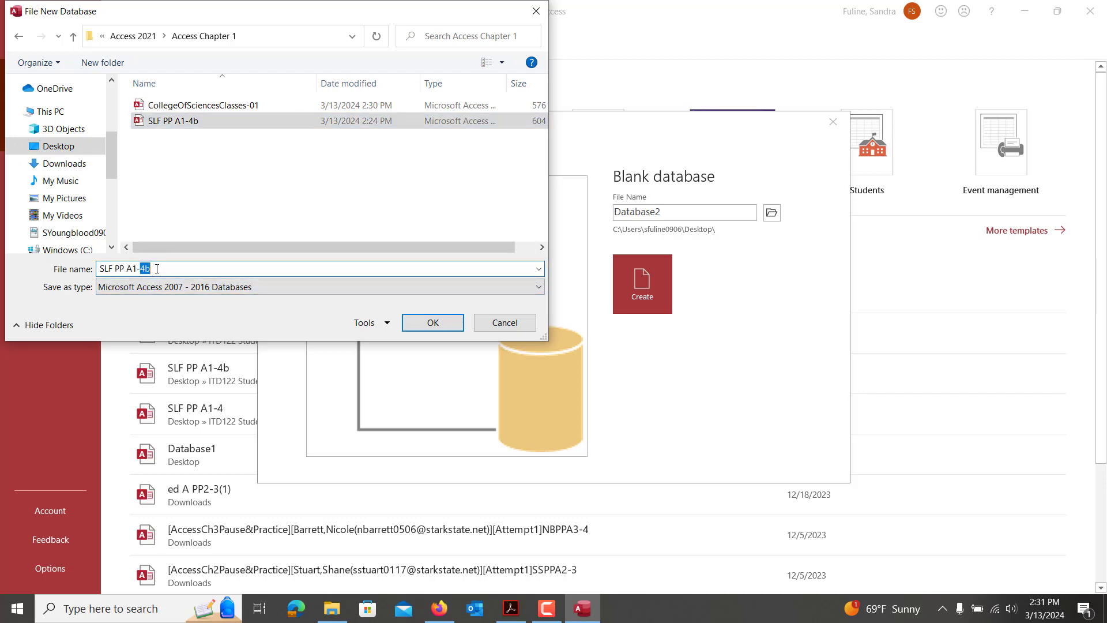
click(156, 269)
key(BackSpace)
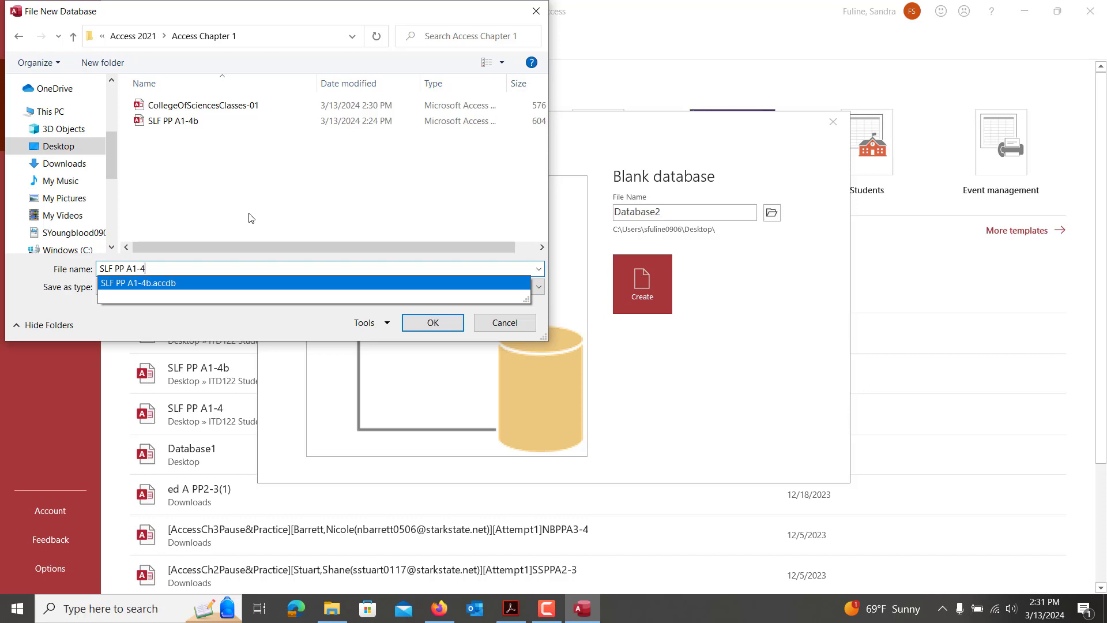
click(433, 323)
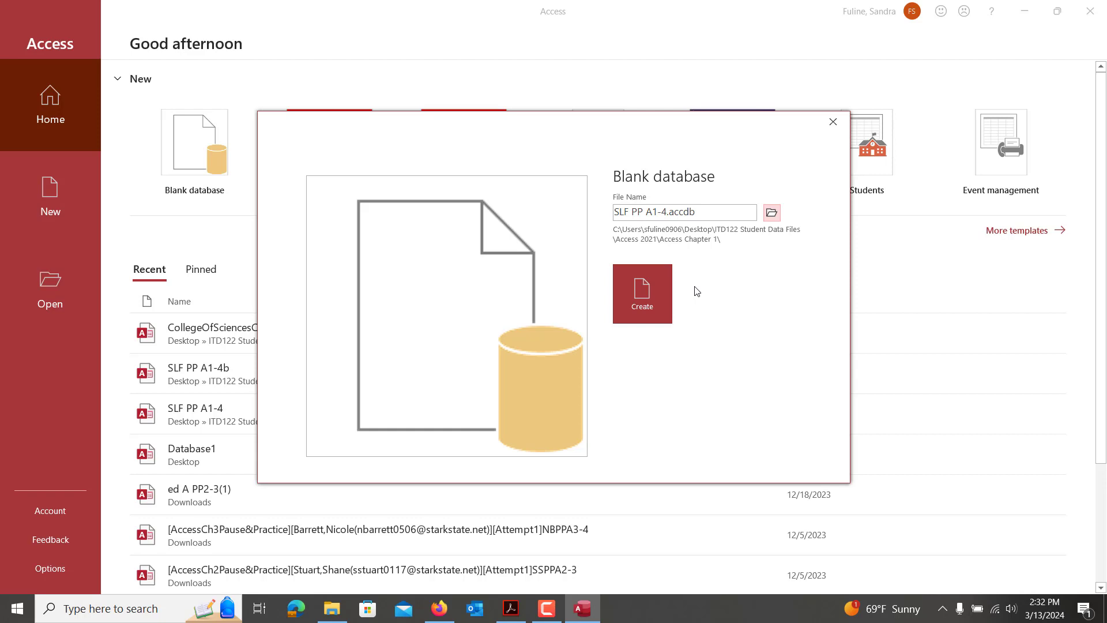
click(648, 288)
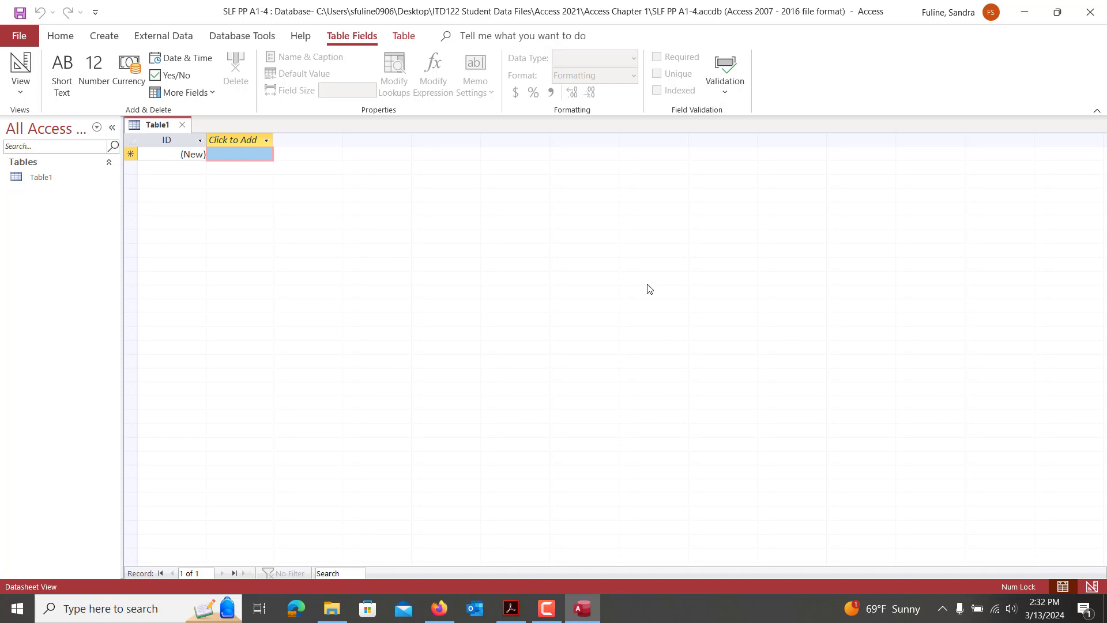
Check the PDF directions for modifying the default primary key, and rename the table's ID field as EmpID
click(513, 615)
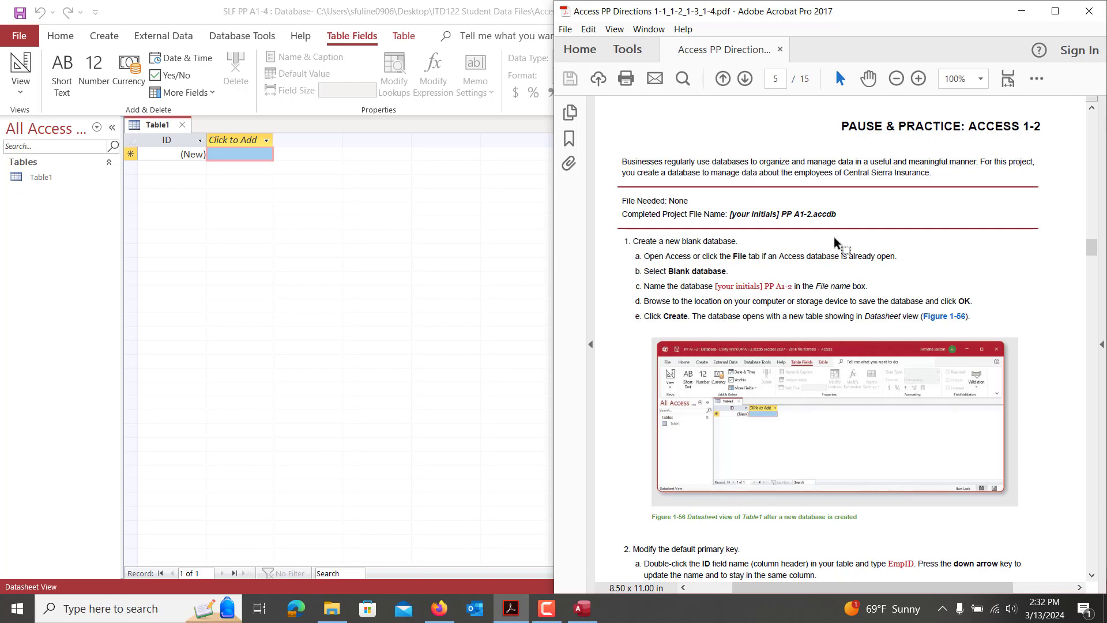
drag(1094, 252, 1094, 259)
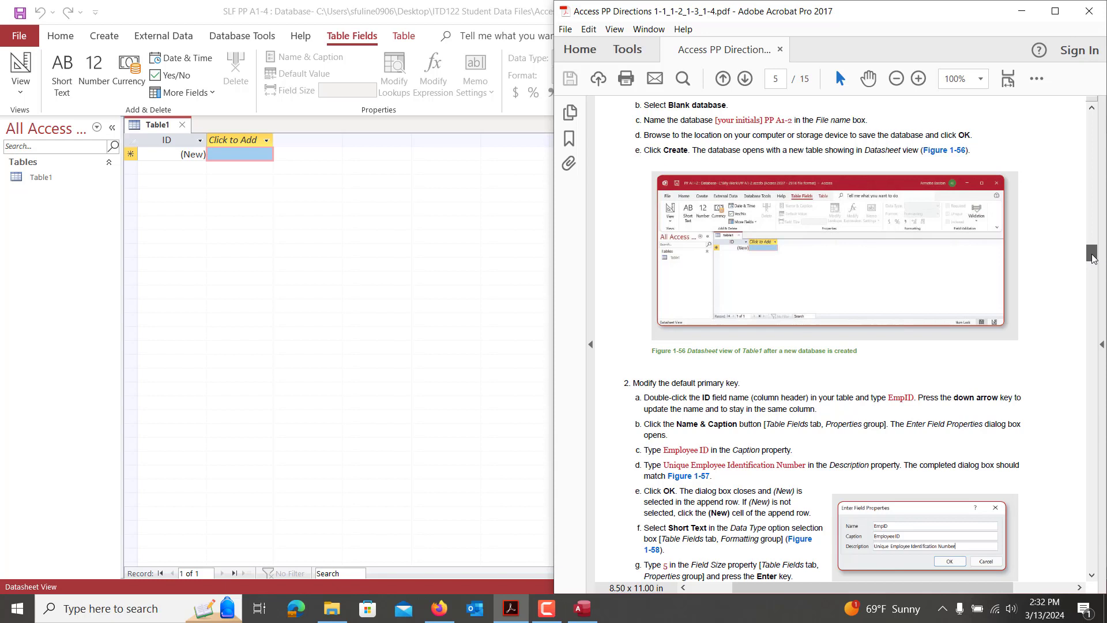
scroll(1094, 257, up, 2)
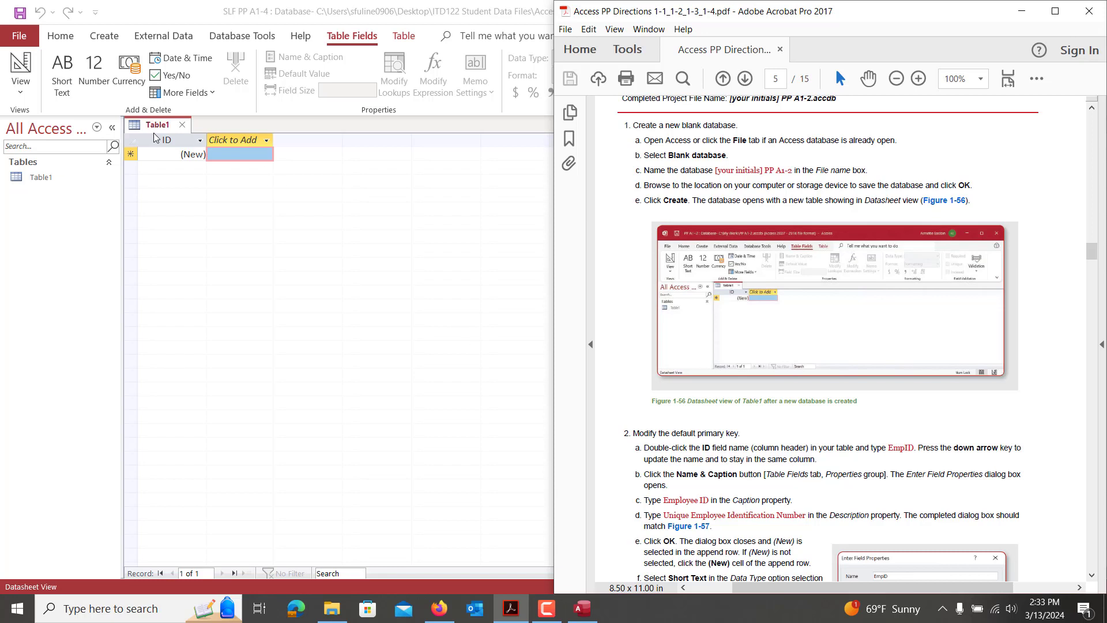
double_click(459, 11)
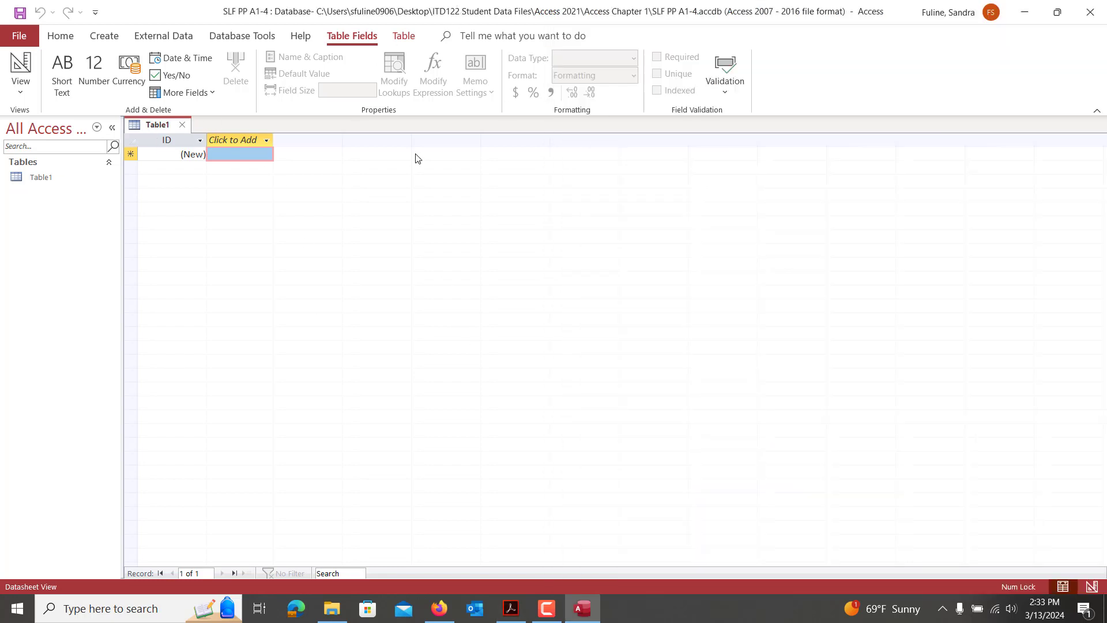
click(168, 141)
double_click(169, 140)
text(Empl)
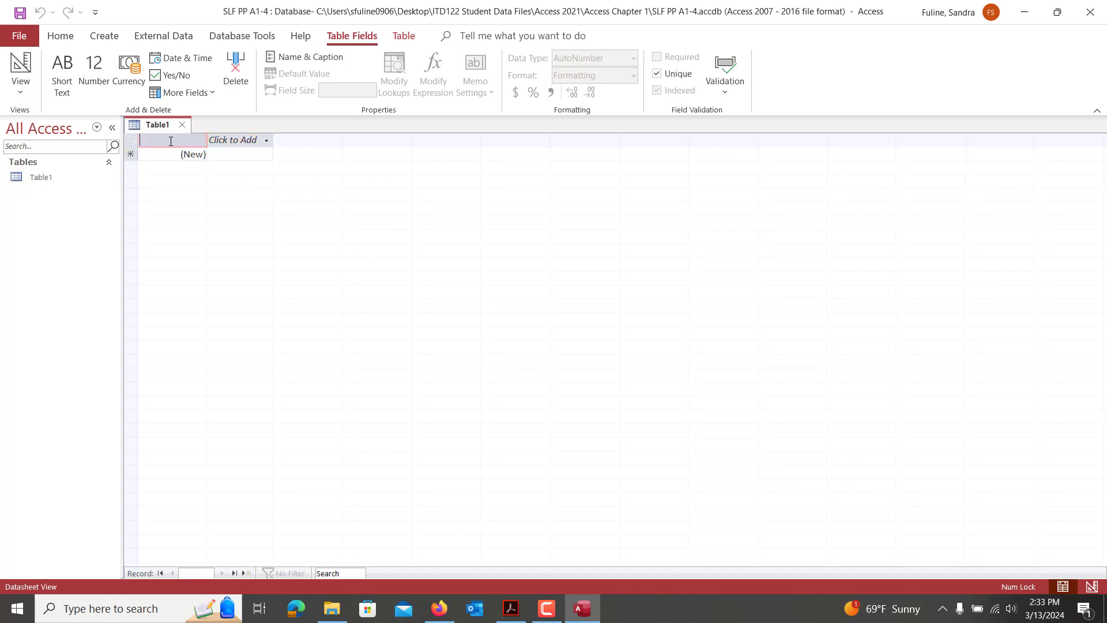
text(D)
key(Tab)
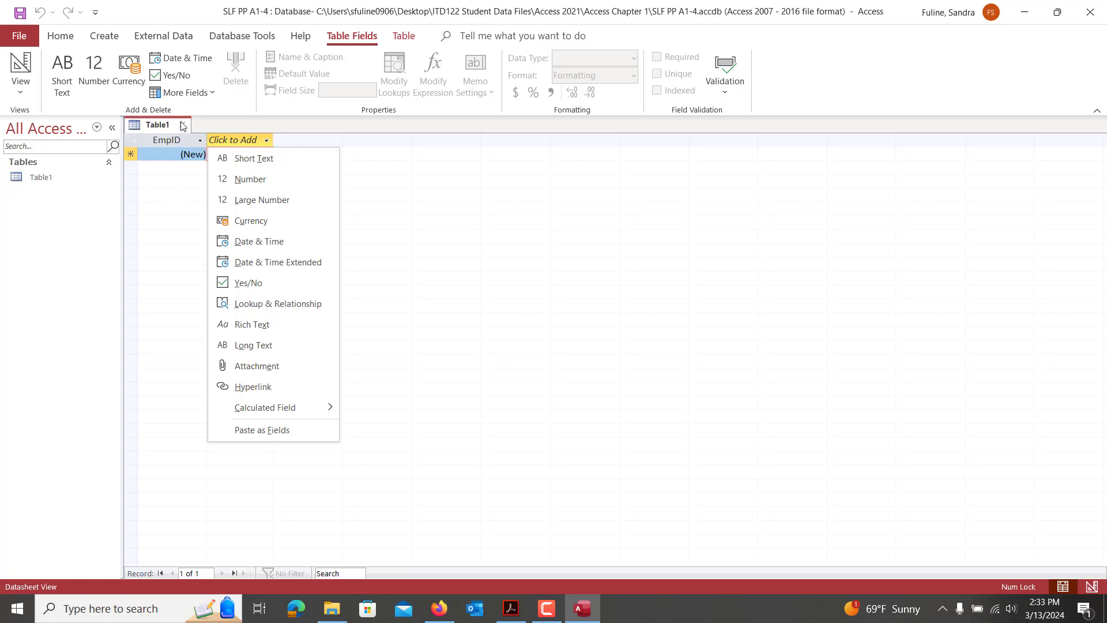
key(Escape)
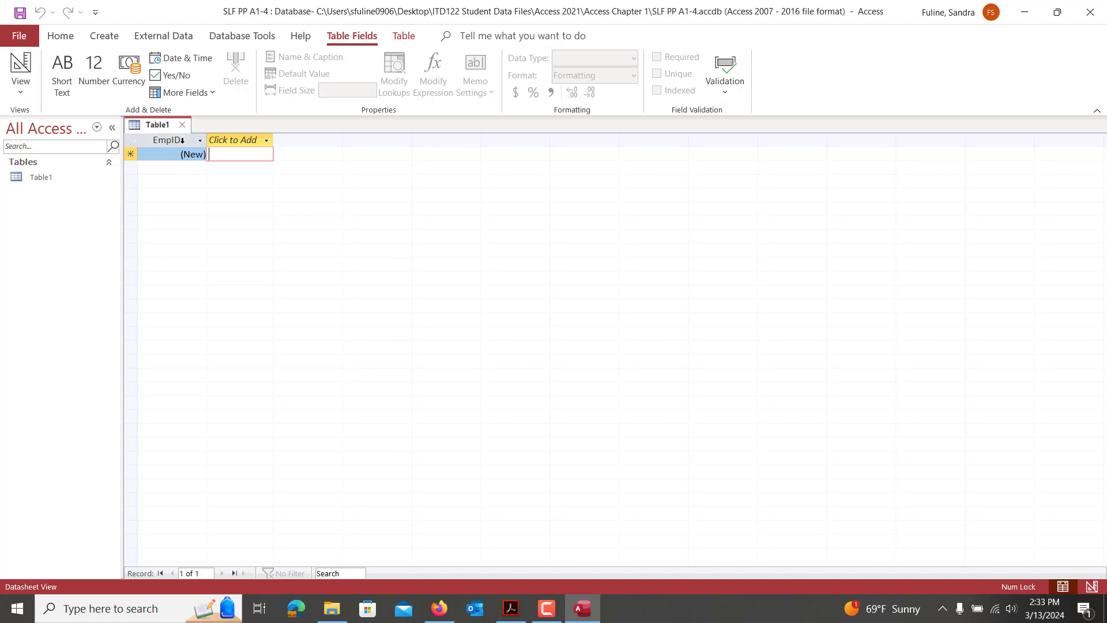
Set the EmpID field's data type to Short Text and its field size to 5
click(181, 141)
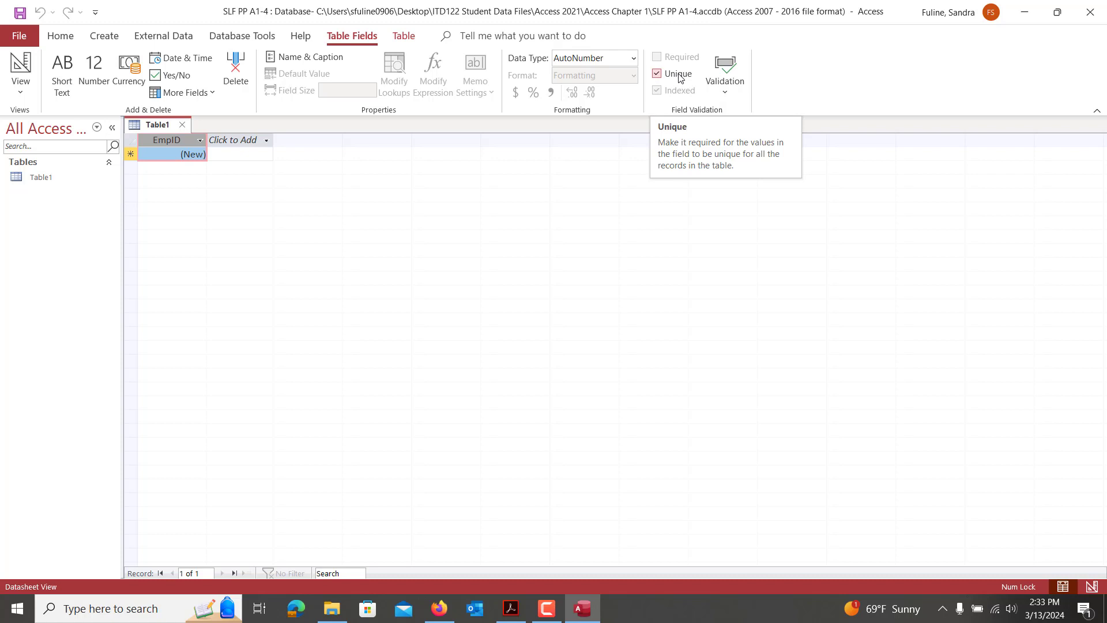
click(633, 59)
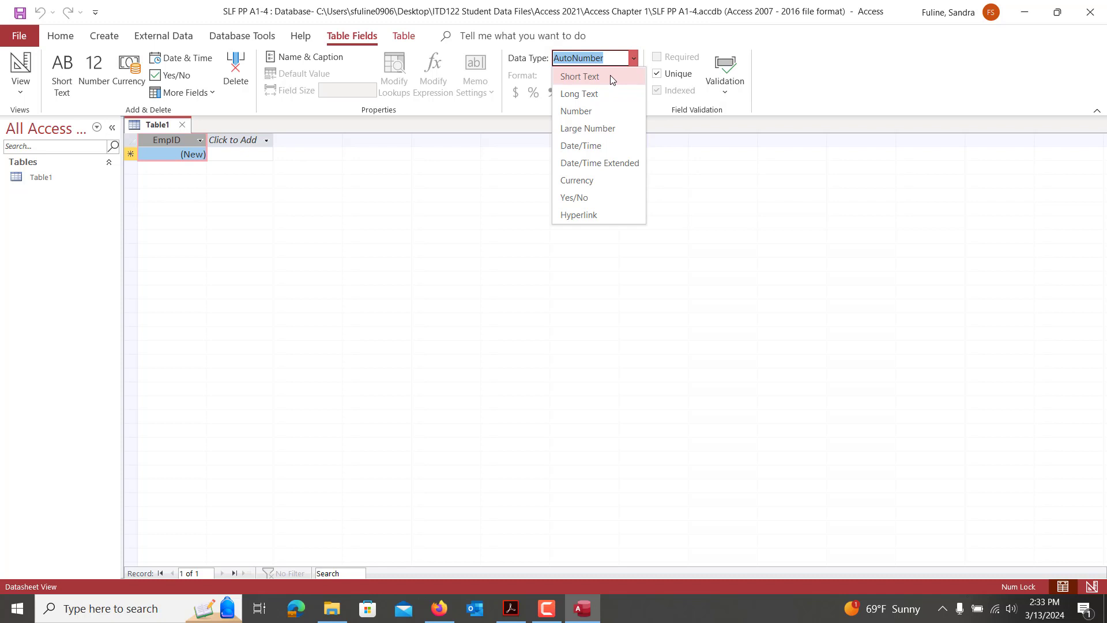
click(581, 77)
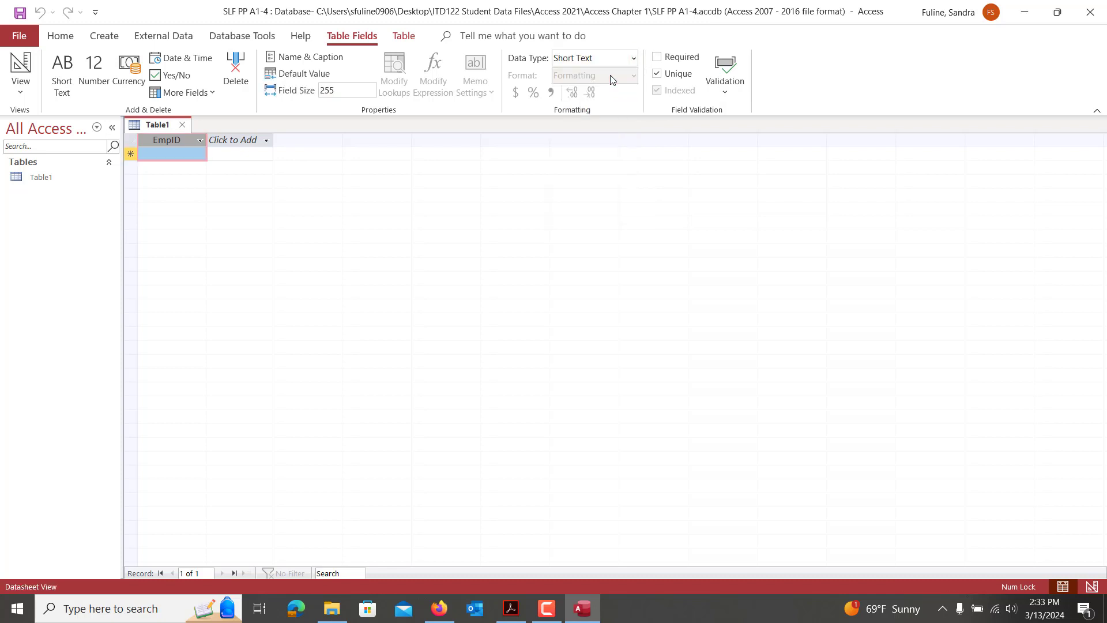
click(340, 91)
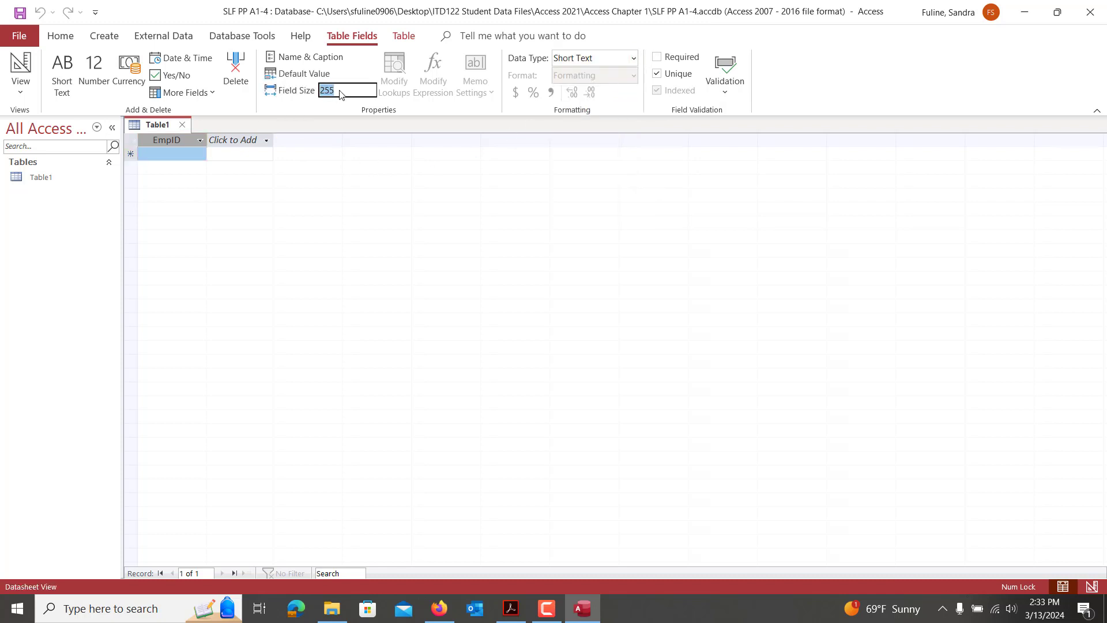
text(5)
key(Return)
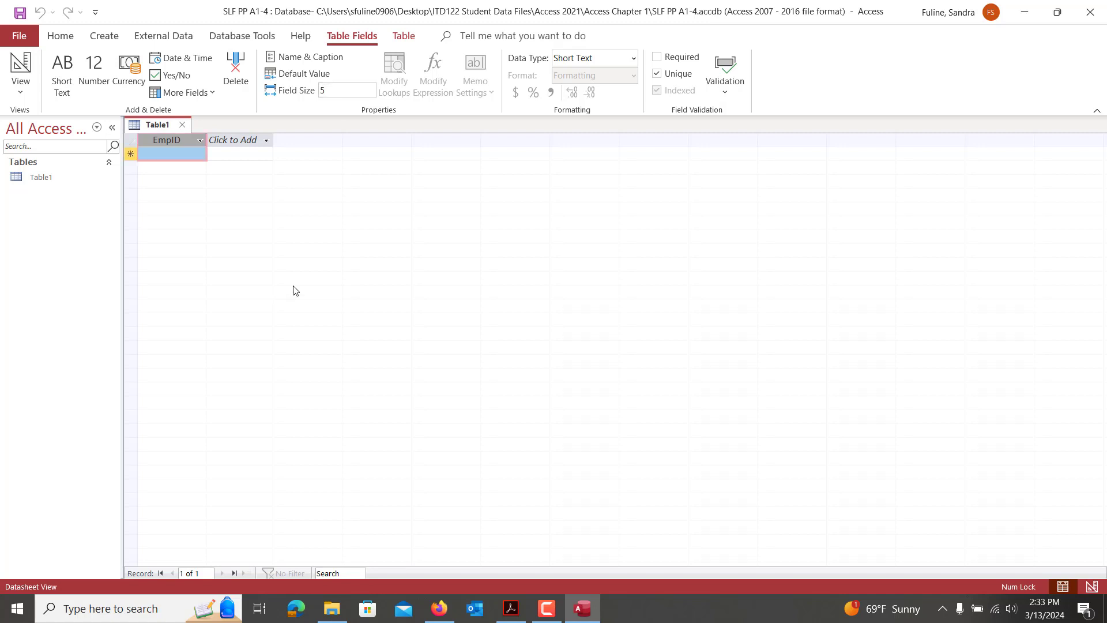
Give the EmpID field the caption "Employee ID" and the description "Unique Employee Identification Number", checking the wording in the PDF directions
click(298, 61)
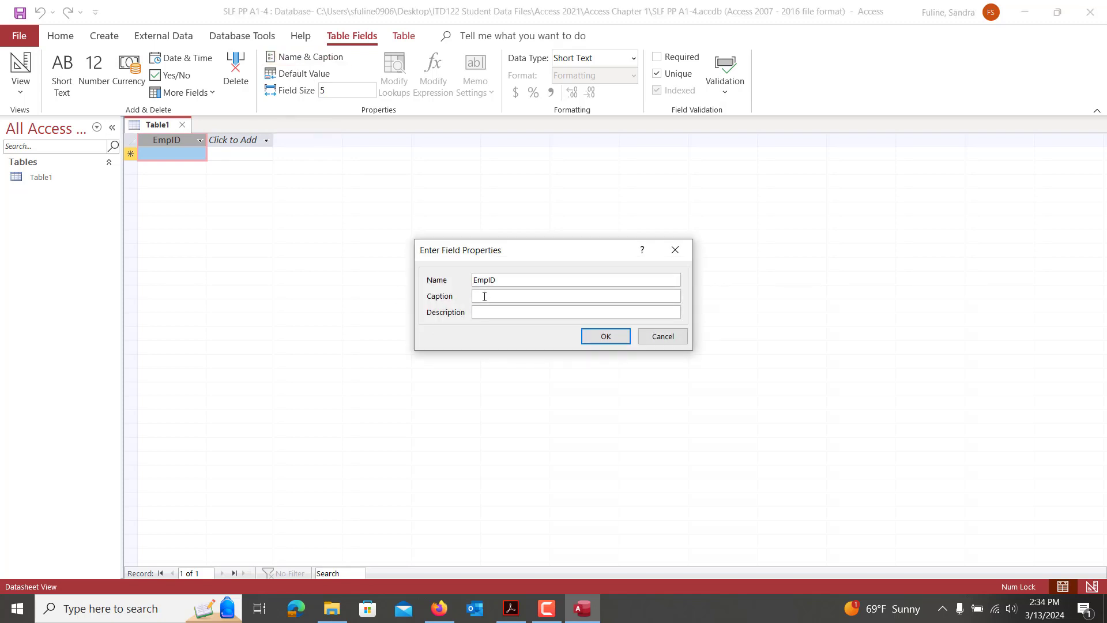
click(485, 297)
text(Employee ID)
click(511, 609)
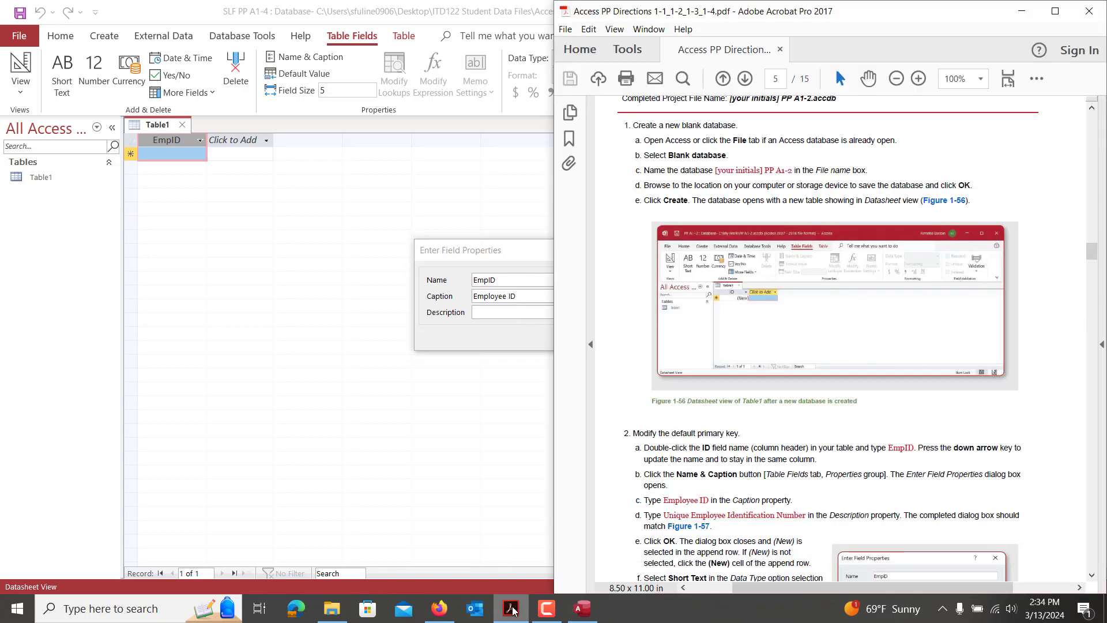
click(512, 609)
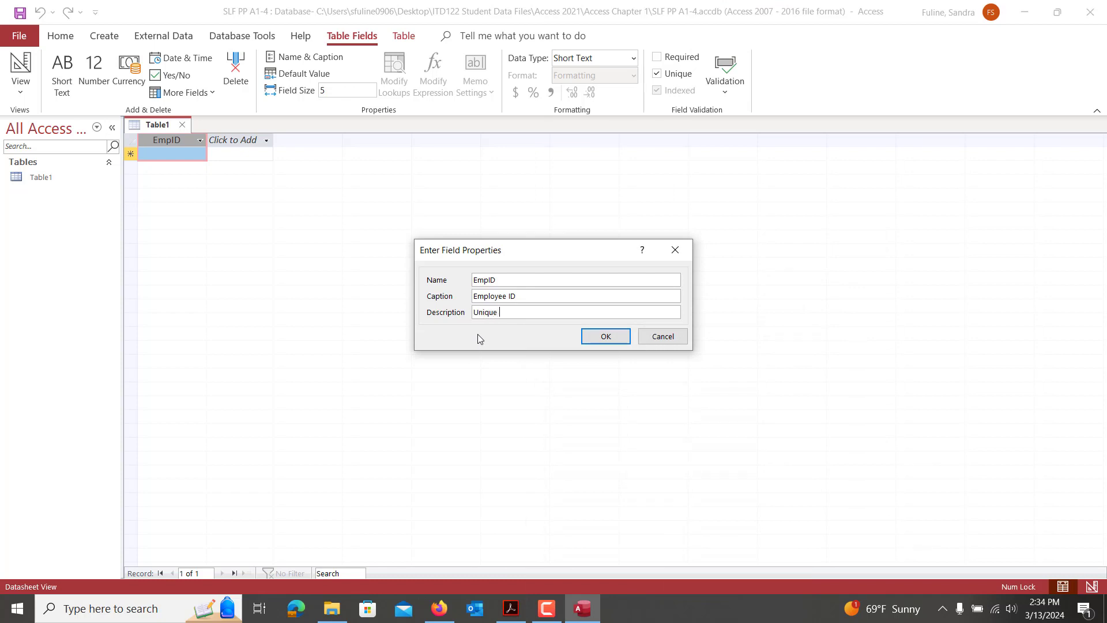
text(Unique Employee Identifiac)
key(BackSpace)
key(BackSpace)
text(cation Number)
click(600, 339)
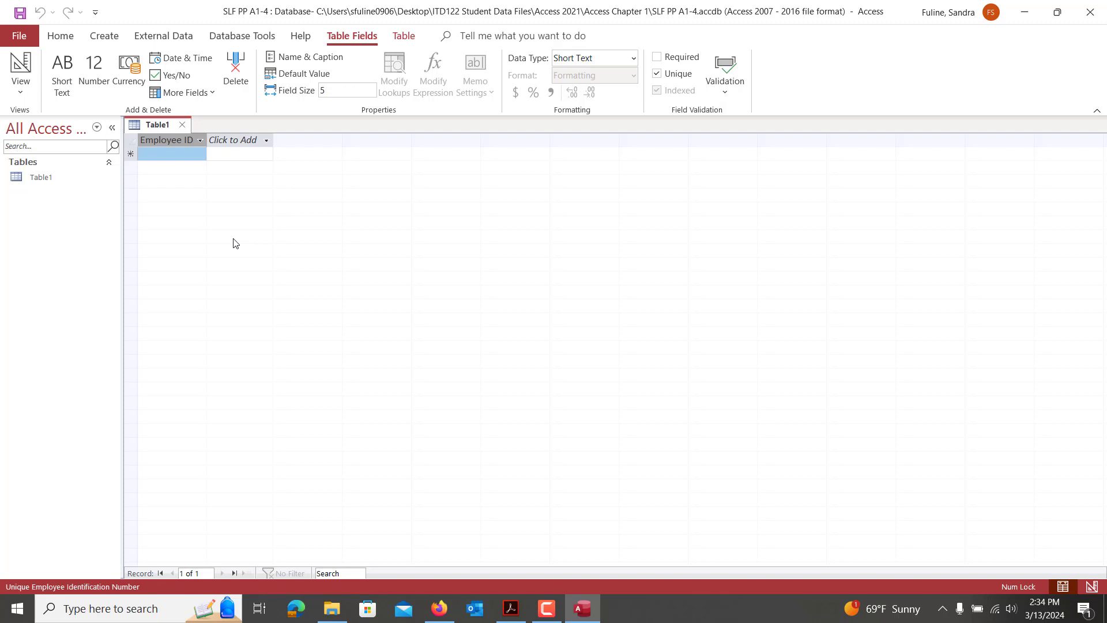
Save the table under the name Employees
key(ctrl+s)
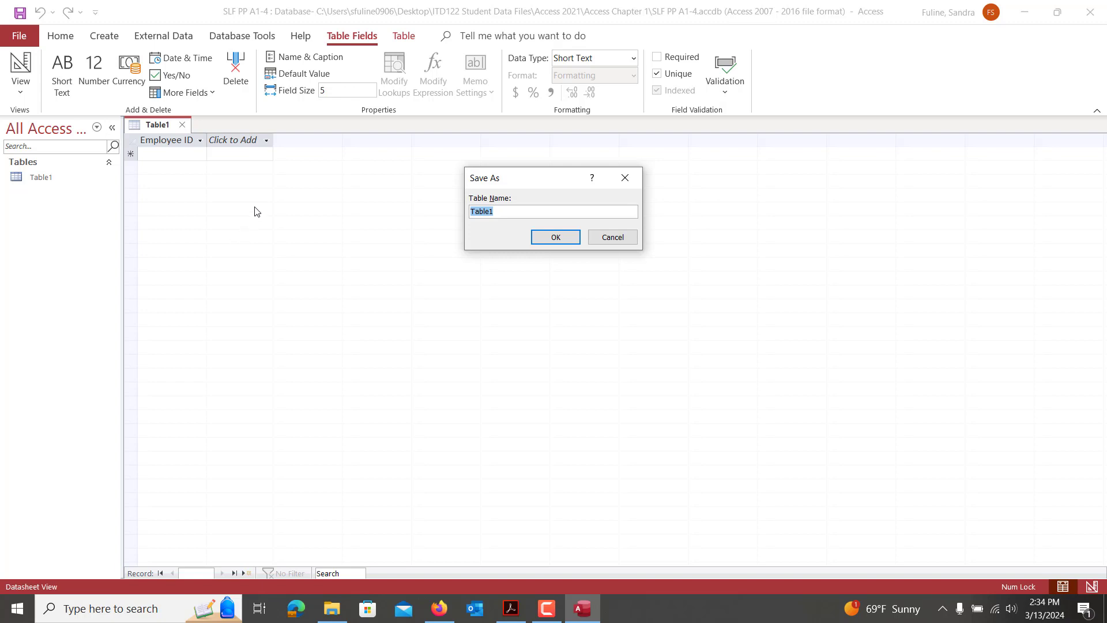
key(BackSpace)
text(Employees)
key(Return)
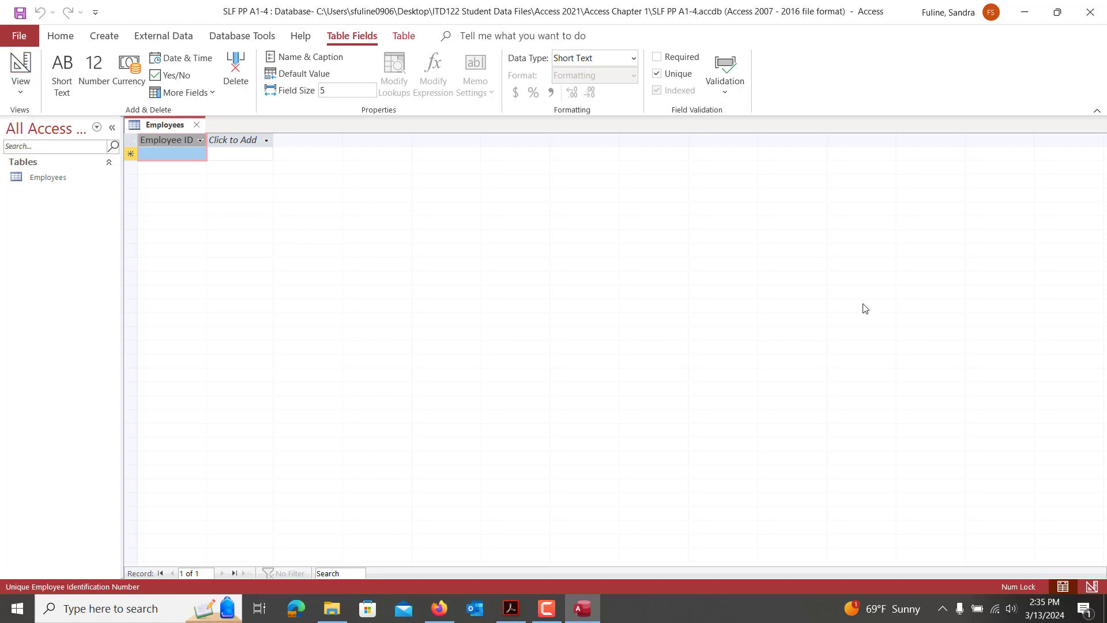
In Design view, add the fields FirstName, LastName, Branch, Title, Department, StartDate and BaseMonthlySalary to Employees, following the PDF directions
click(1094, 587)
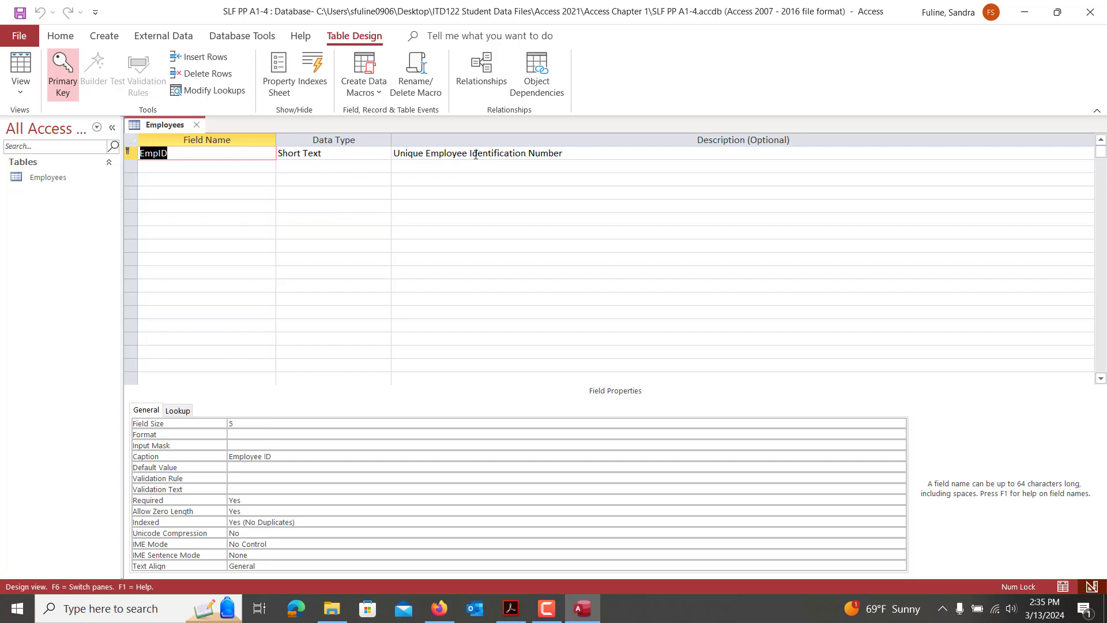
click(194, 169)
click(519, 614)
scroll(767, 427, down, 9)
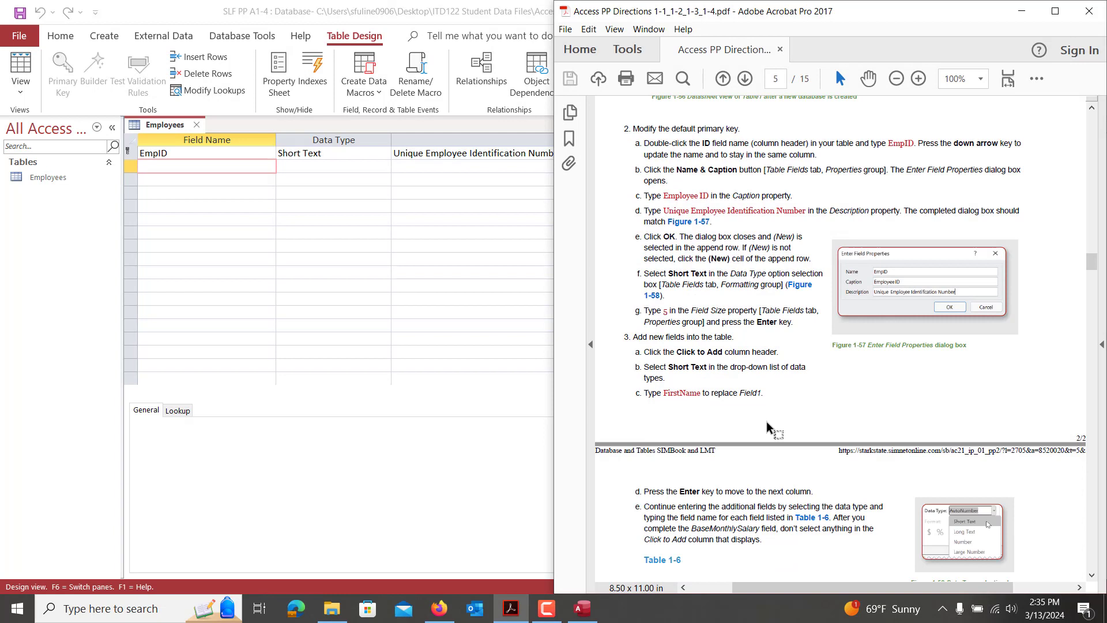
scroll(767, 427, down, 2)
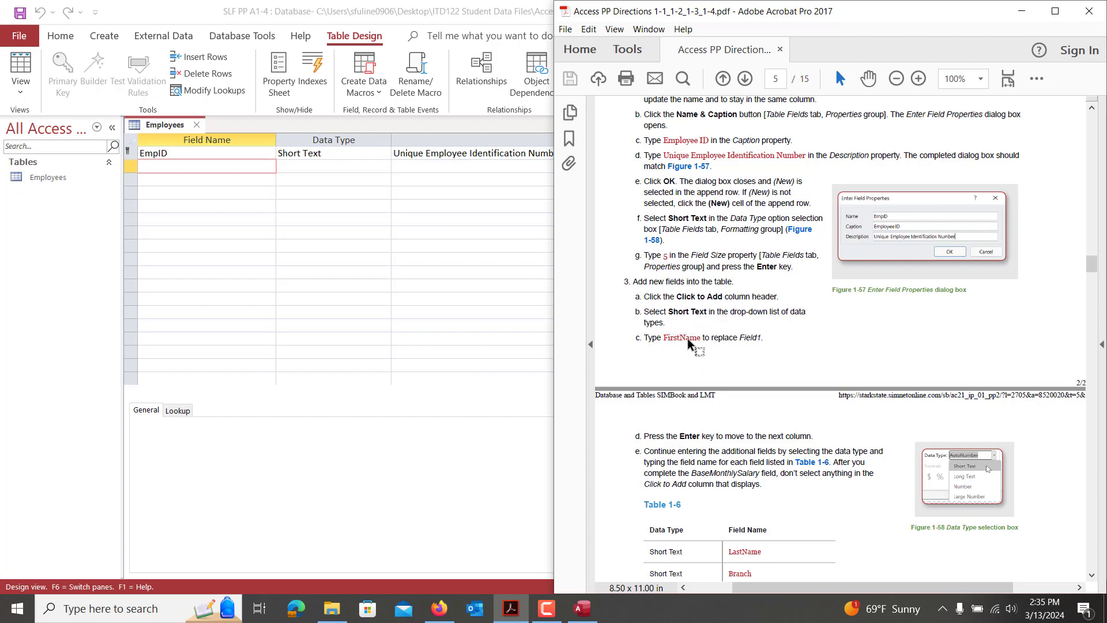
scroll(689, 339, down, 5)
scroll(689, 339, down, 1)
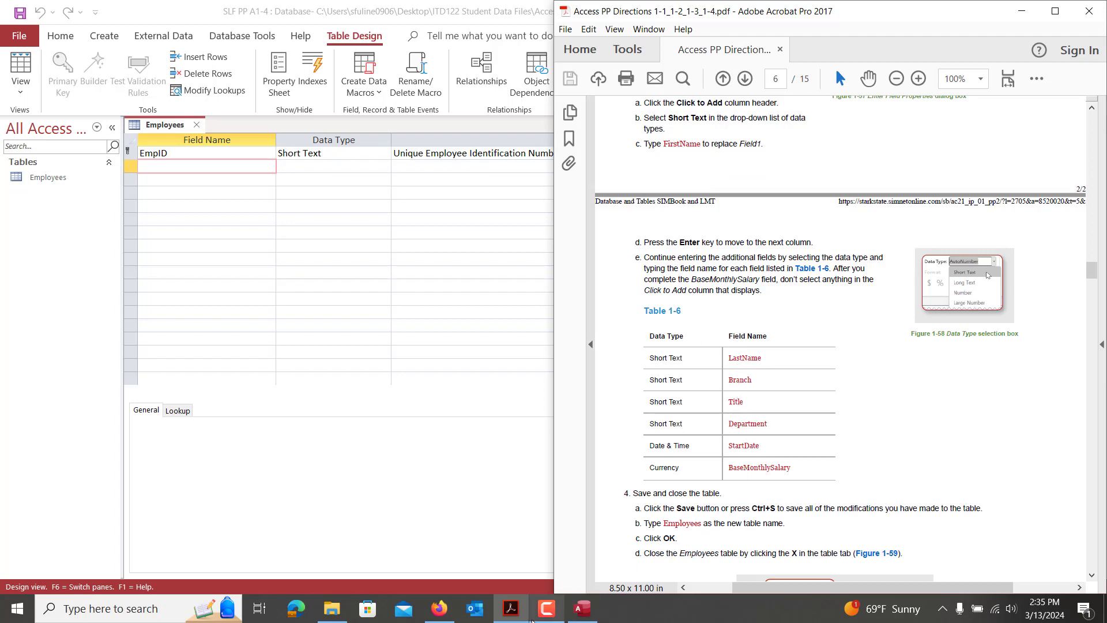
click(548, 610)
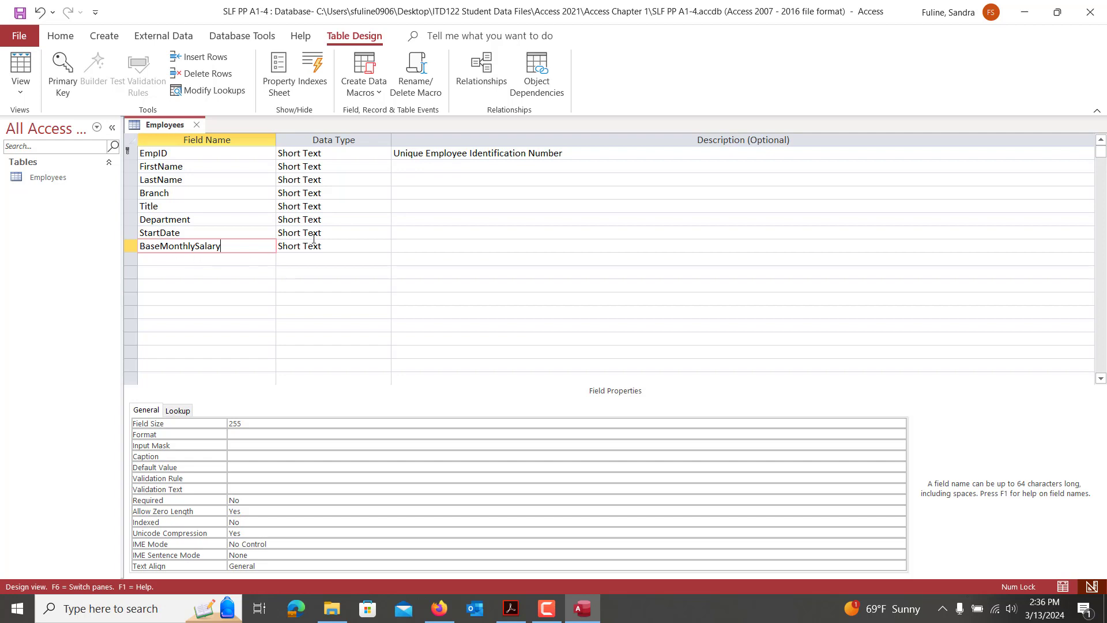
Set the StartDate field's data type to Date/Time and the BaseMonthlySalary field's data type to Currency
click(357, 234)
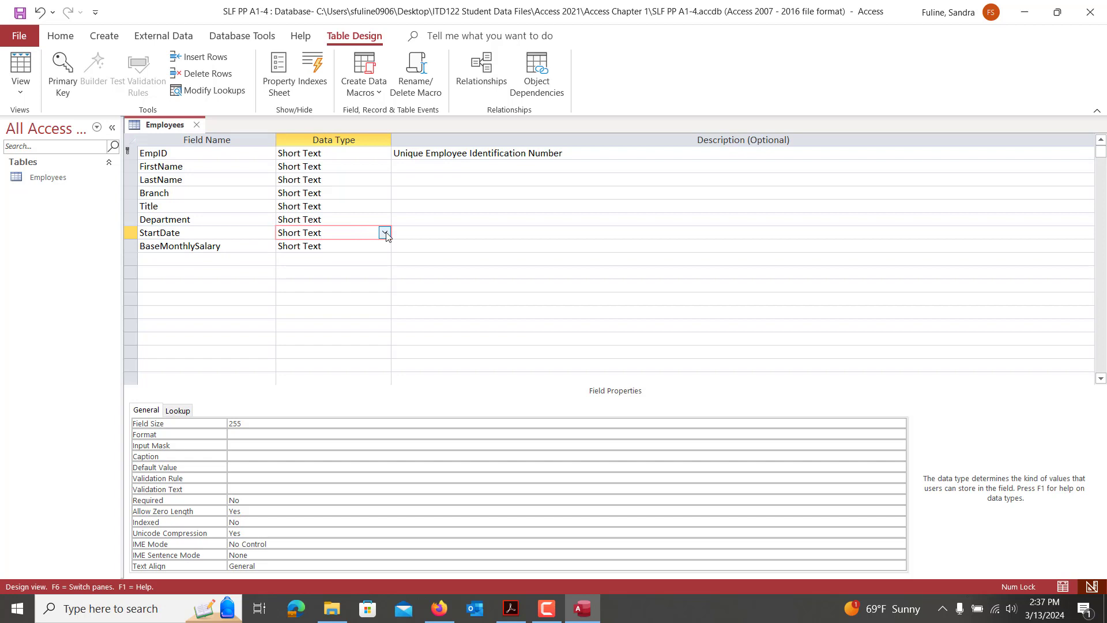
click(385, 232)
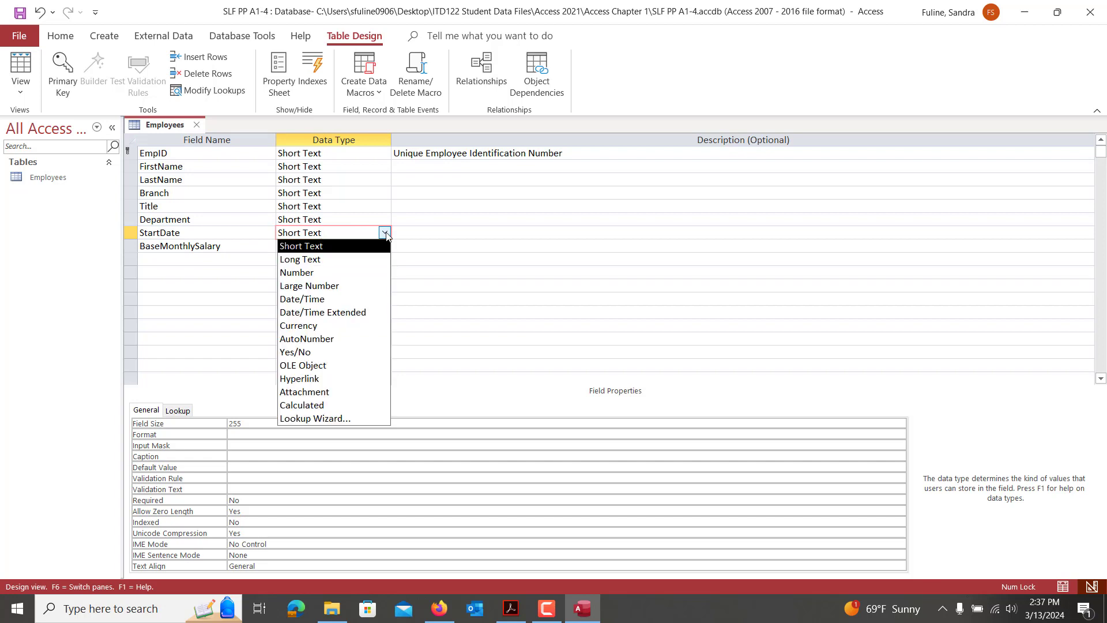
click(349, 301)
click(349, 245)
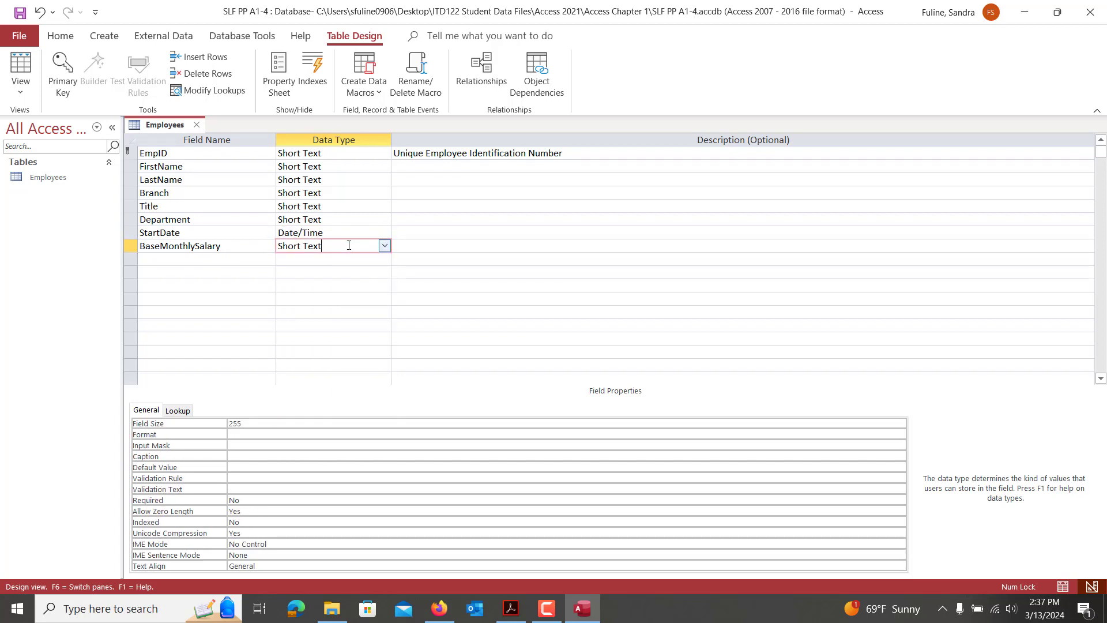
click(384, 246)
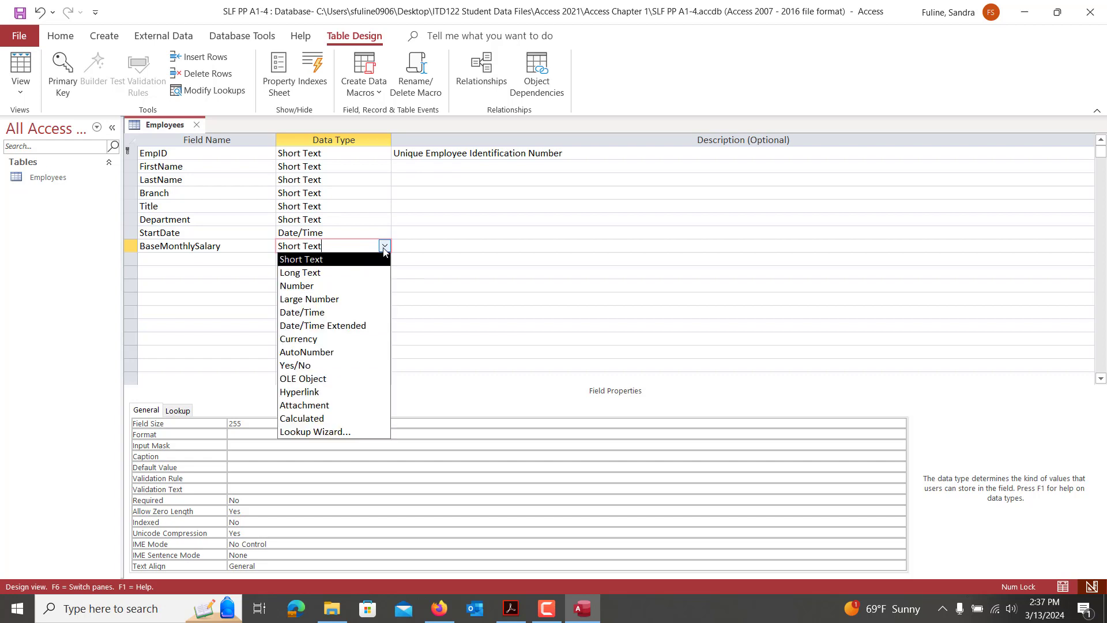
click(347, 340)
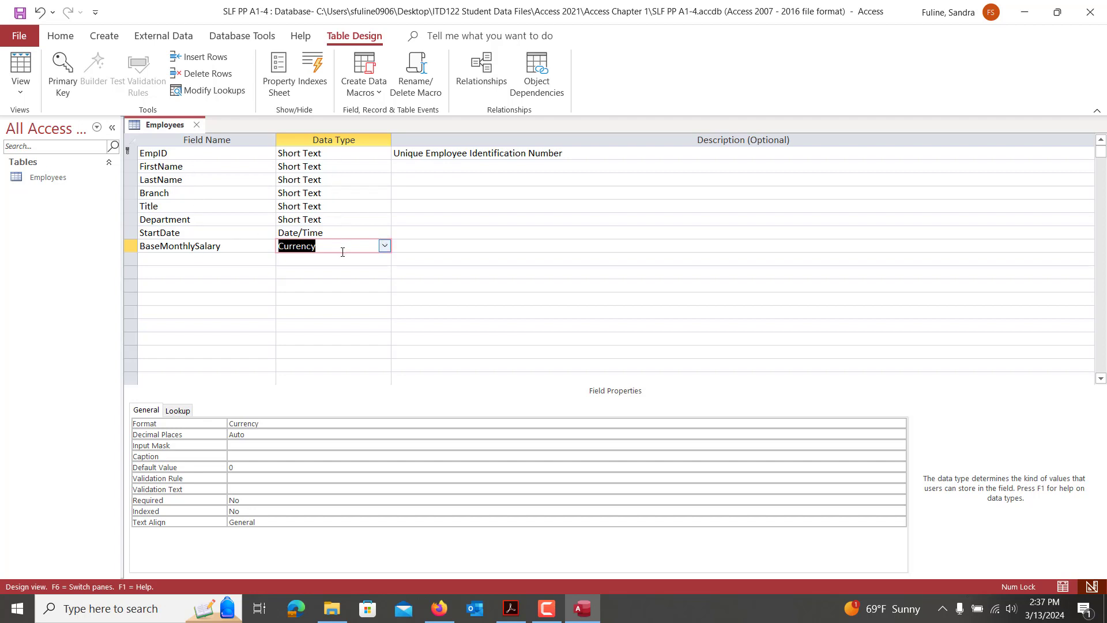
Give the FirstName field the caption "First Name" and a field size of 25, following the PDF directions
click(511, 608)
scroll(816, 496, down, 10)
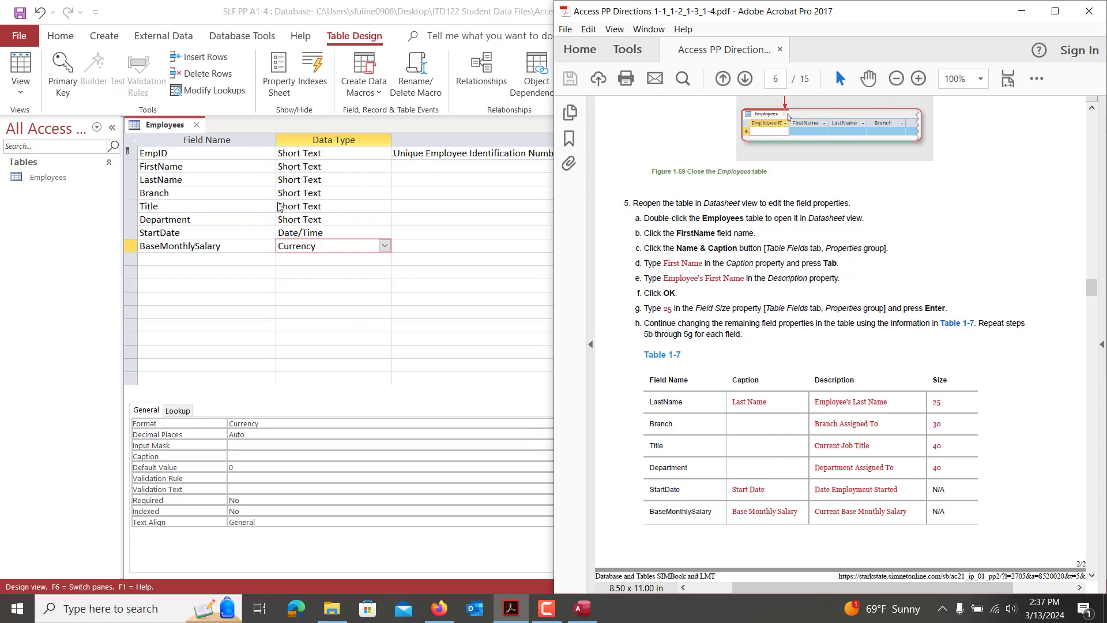
click(247, 166)
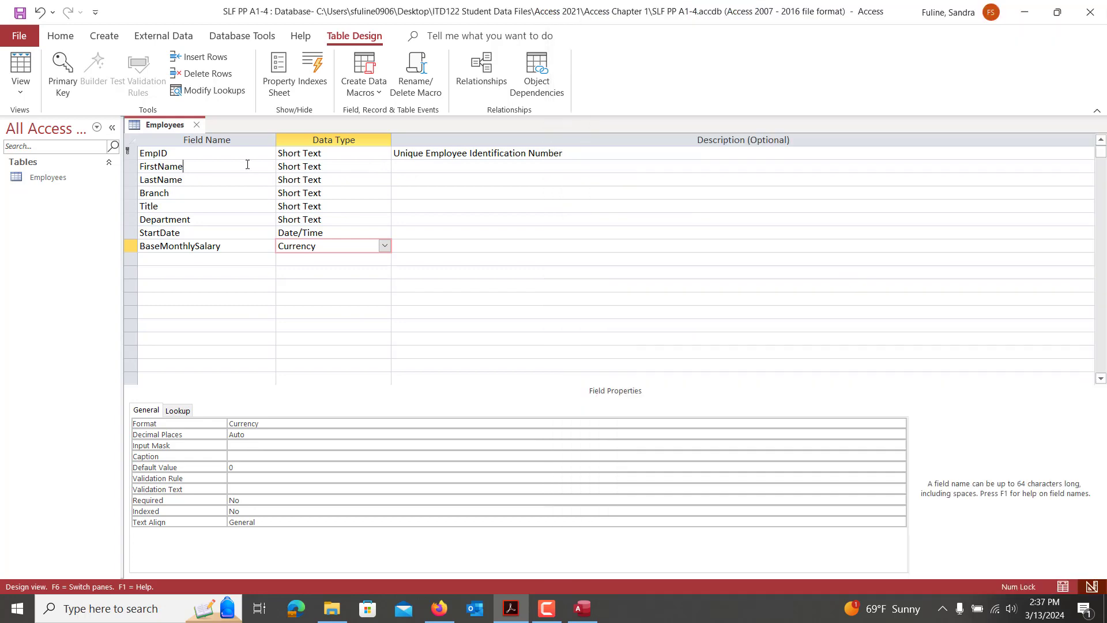
click(241, 457)
text(Firs)
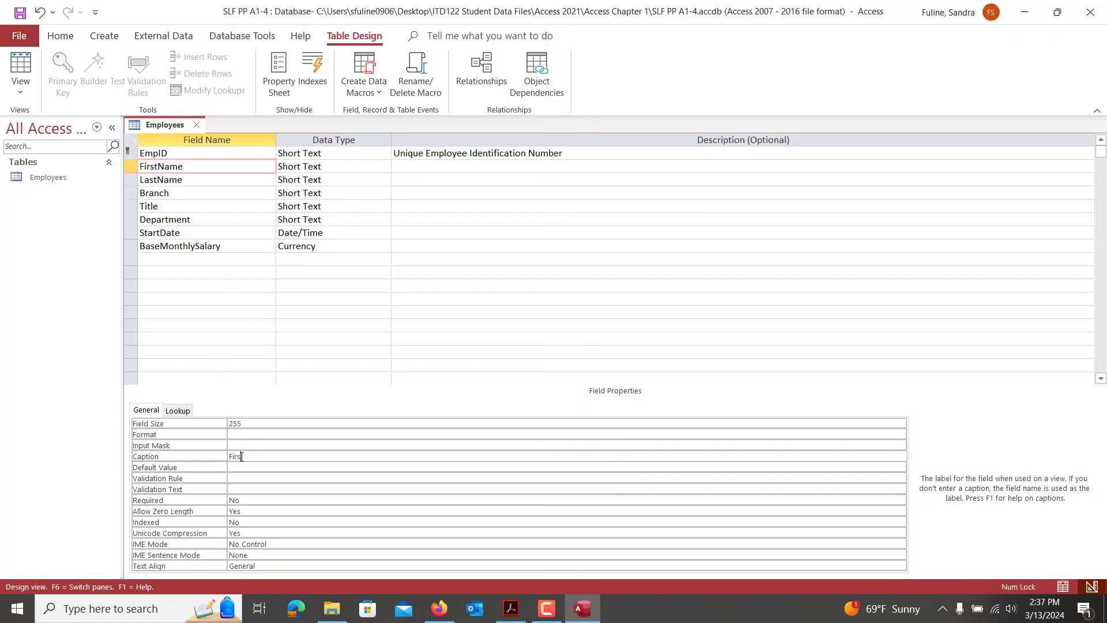
text(t Name)
click(271, 423)
click(515, 613)
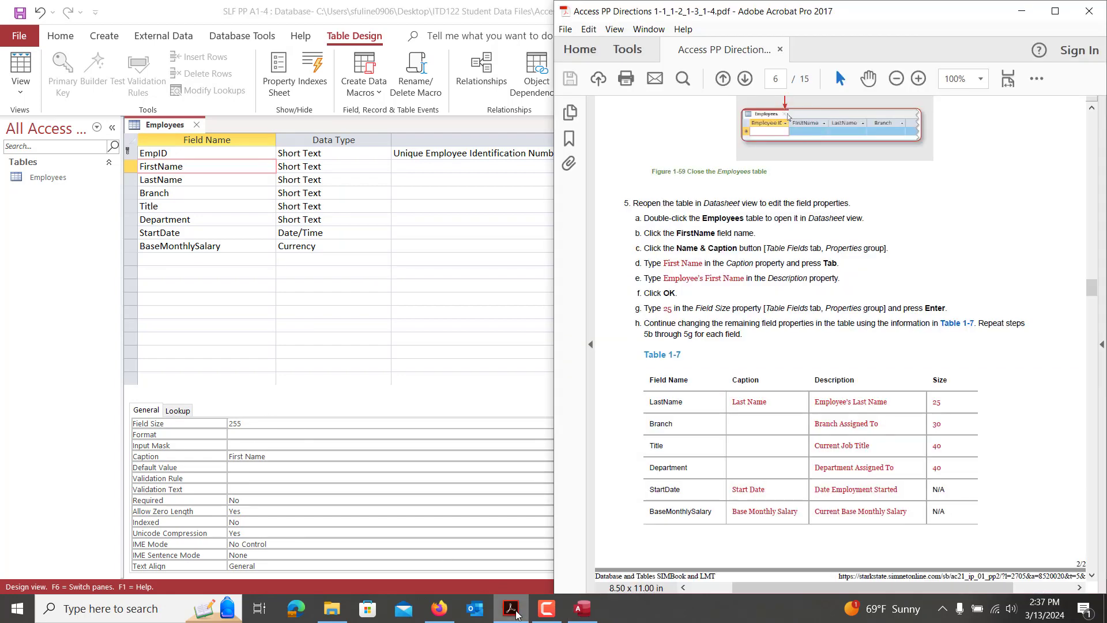
click(515, 613)
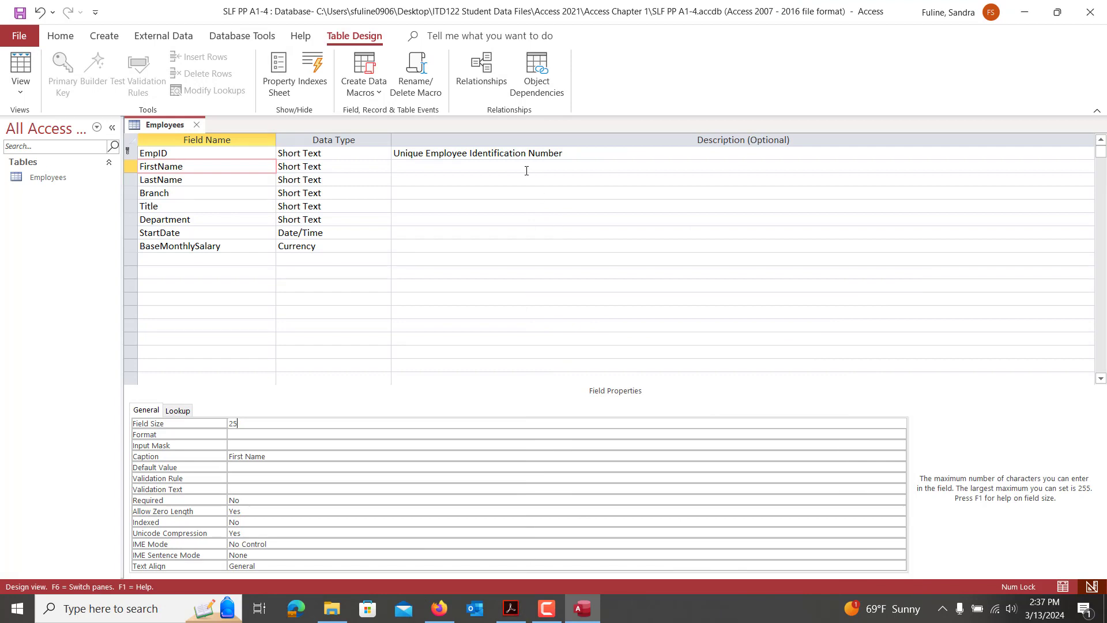
Describe FirstName as "Employee's First Name" and LastName as "Employee's Last Name", checking the wording in the PDF directions
click(526, 167)
click(511, 609)
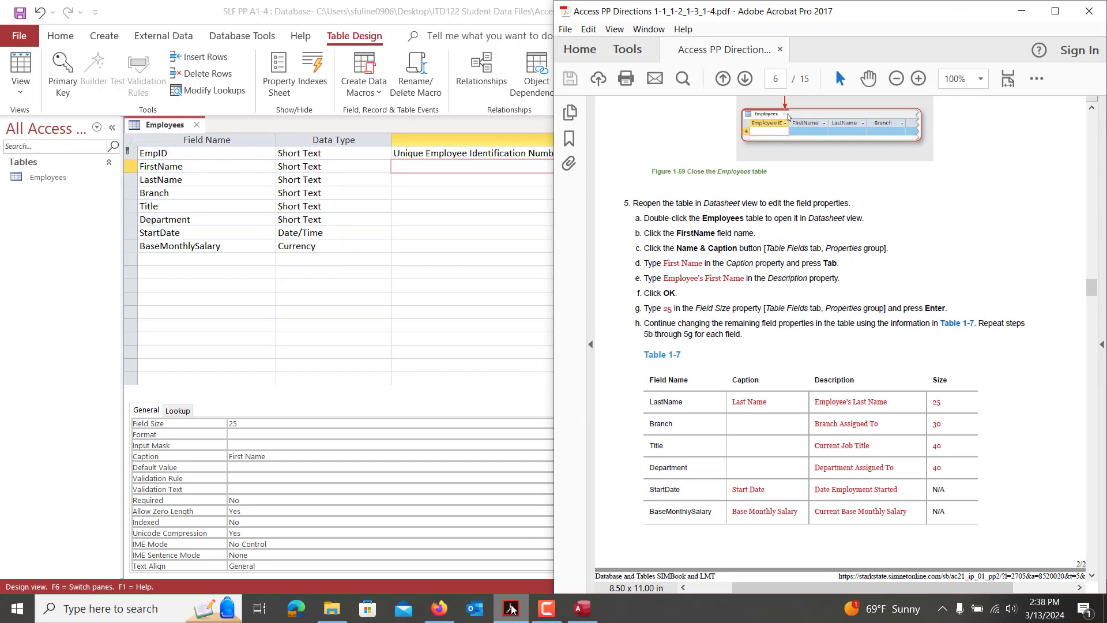
click(399, 168)
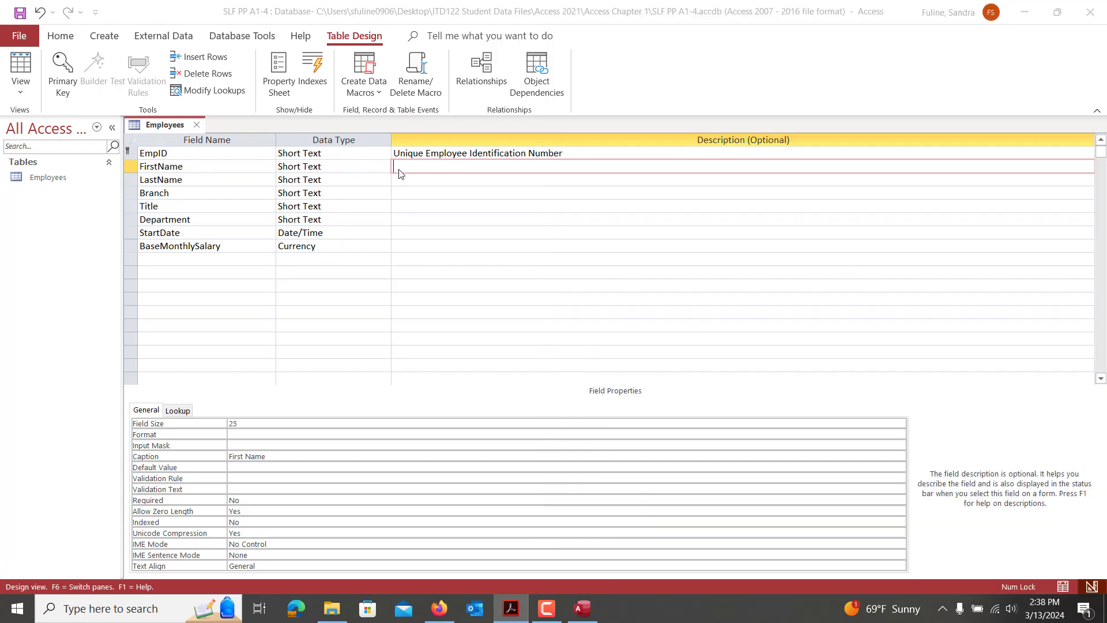
text(Employe)
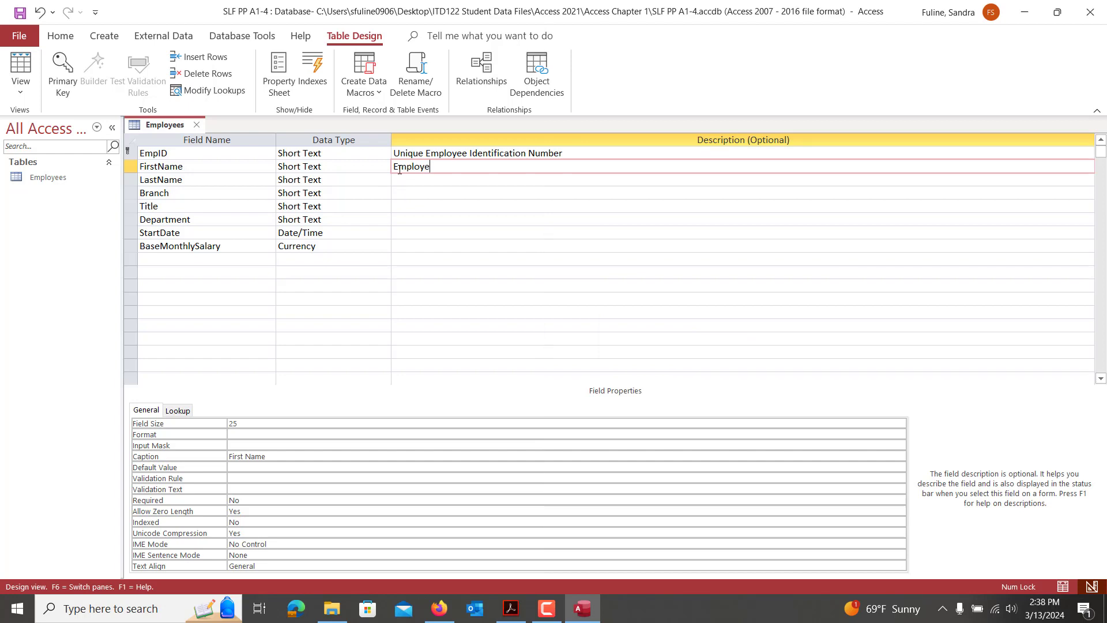
text(e's First Name)
key(Down)
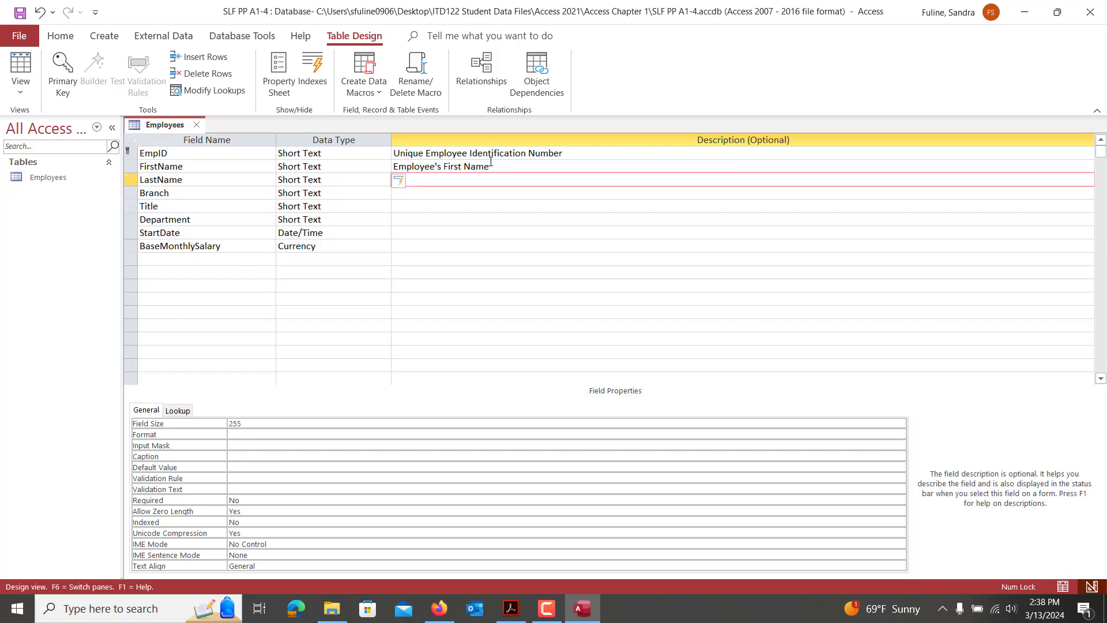
text(Employee's Last Name)
key(Down)
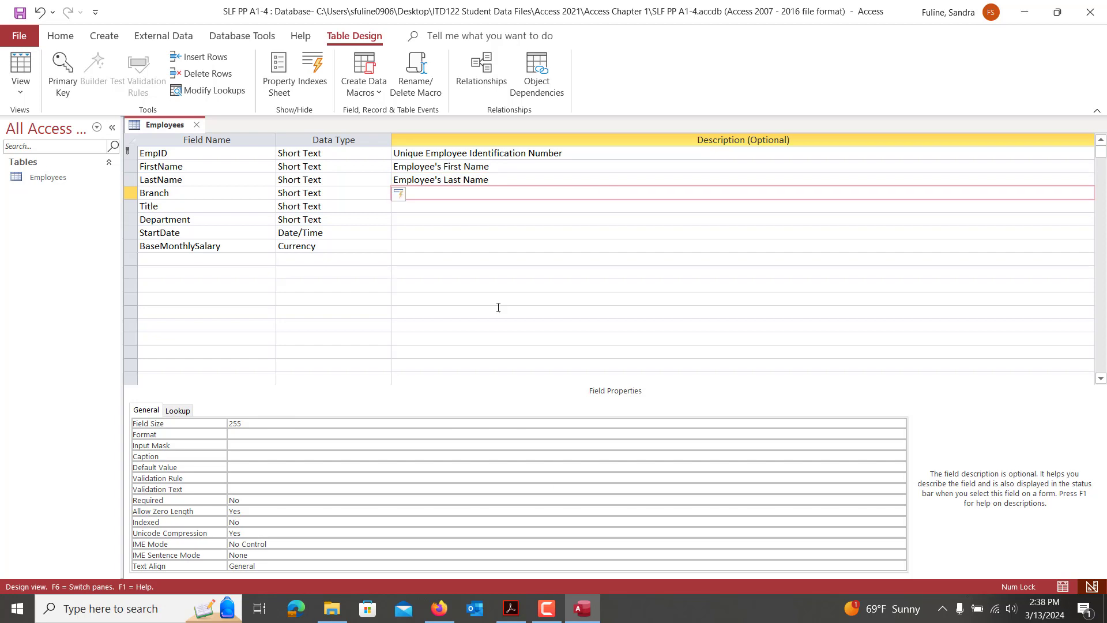
Look up the Branch description in the PDF directions and enter it as "Branch Assigned To"
click(516, 609)
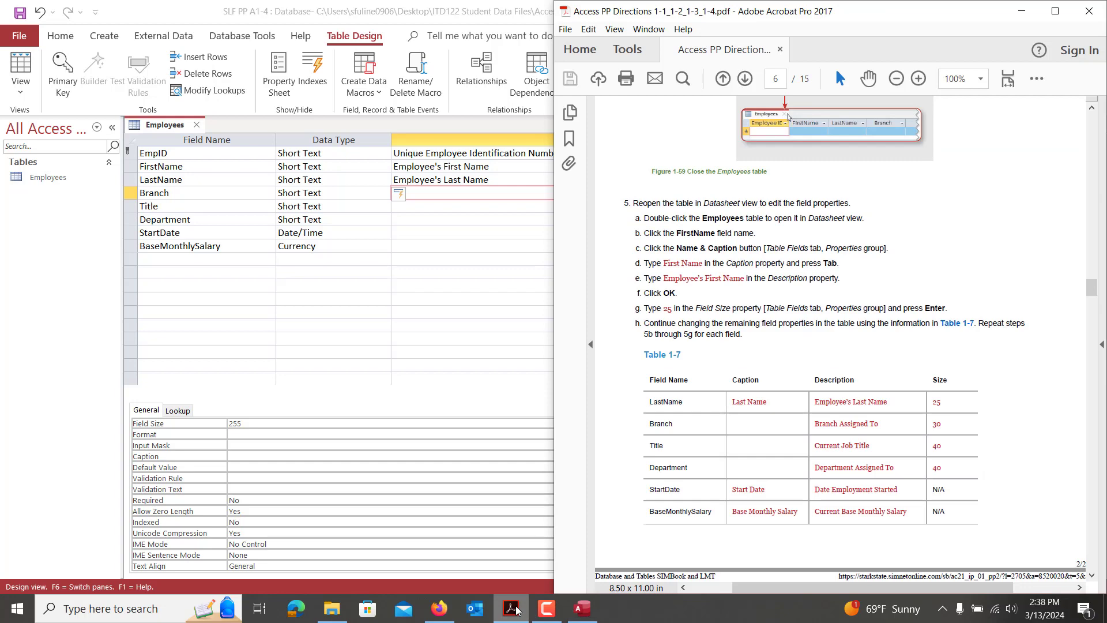
click(491, 191)
text(Bran)
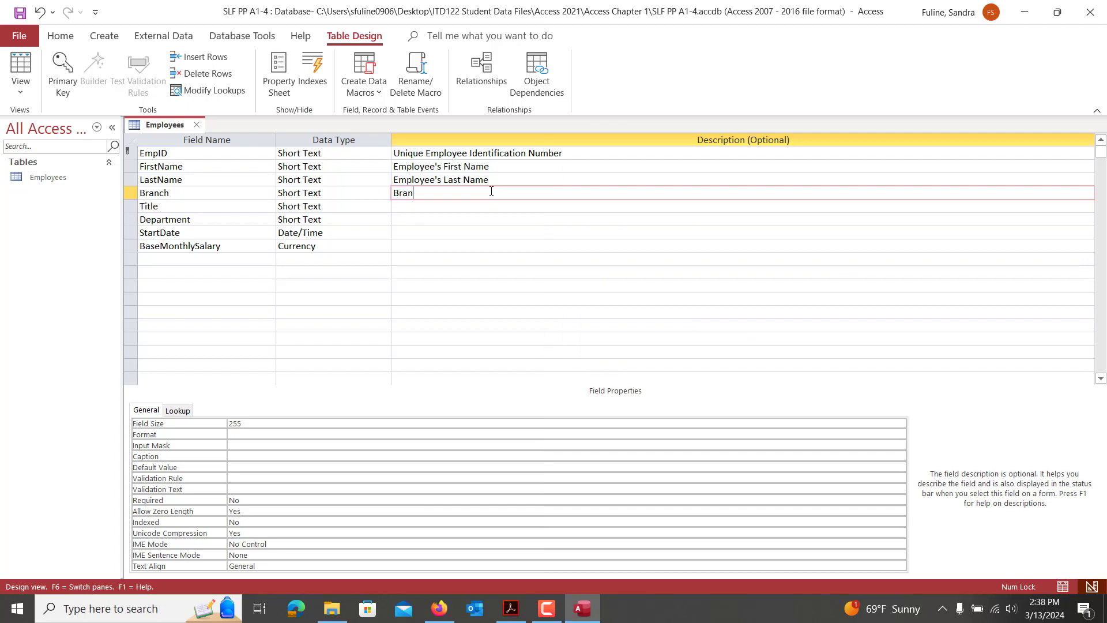
text(ch Assigned To)
key(Down)
Enter the description "Curent Job Title" for the Title field, with the last word capitalized
text(Cu)
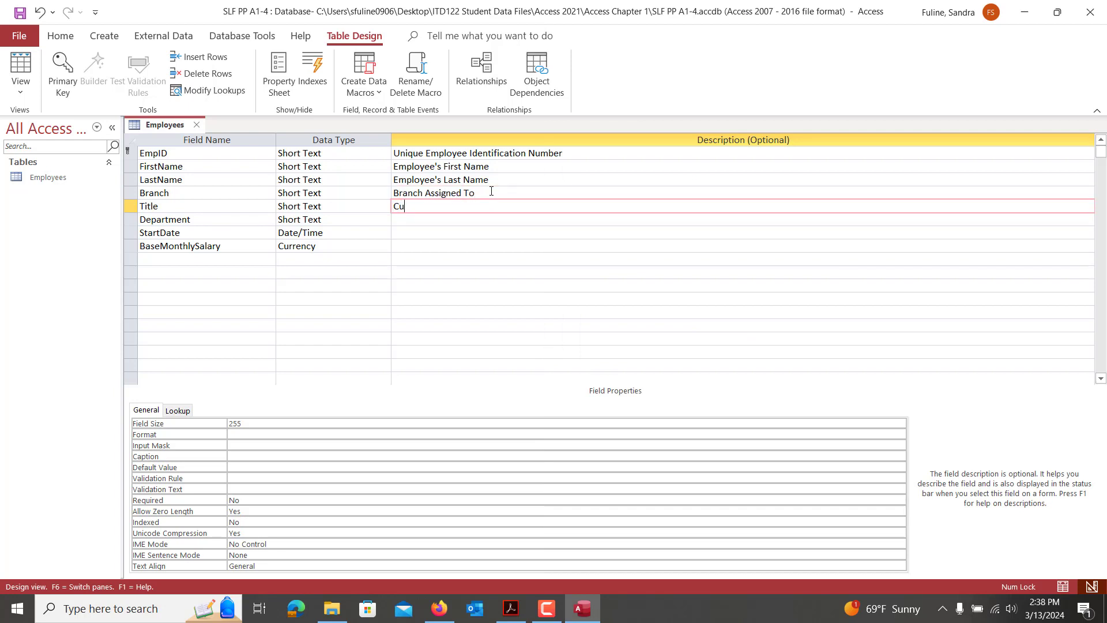
text(rent Job title)
key(Down)
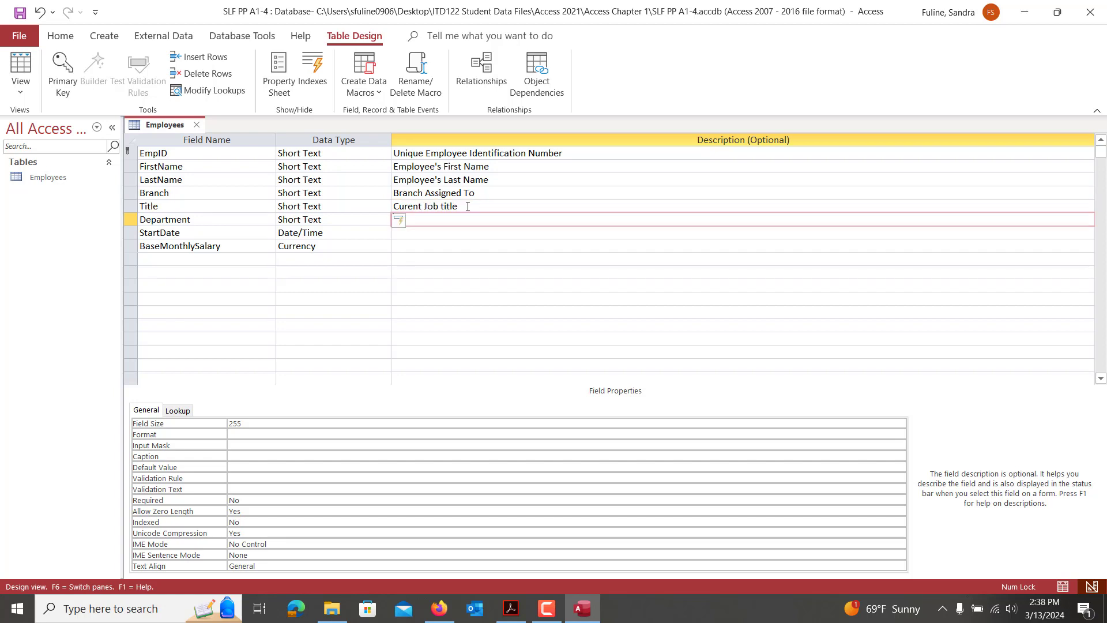
click(461, 206)
key(BackSpace)
key(BackSpace)
key(BackSpace)
key(BackSpace)
key(BackSpace)
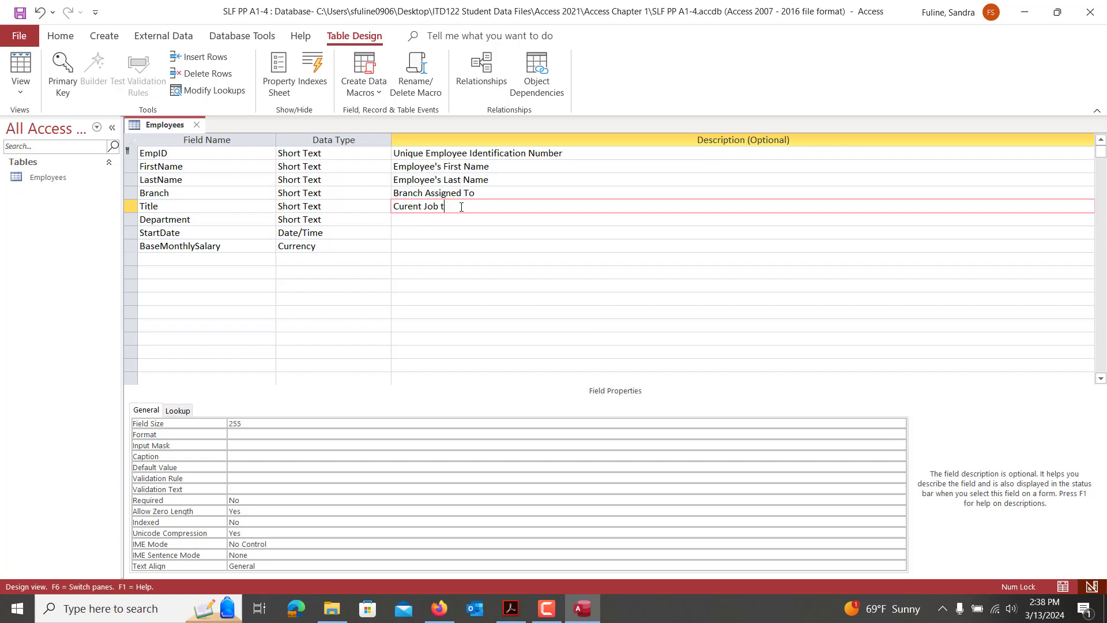
text(Title)
key(Down)
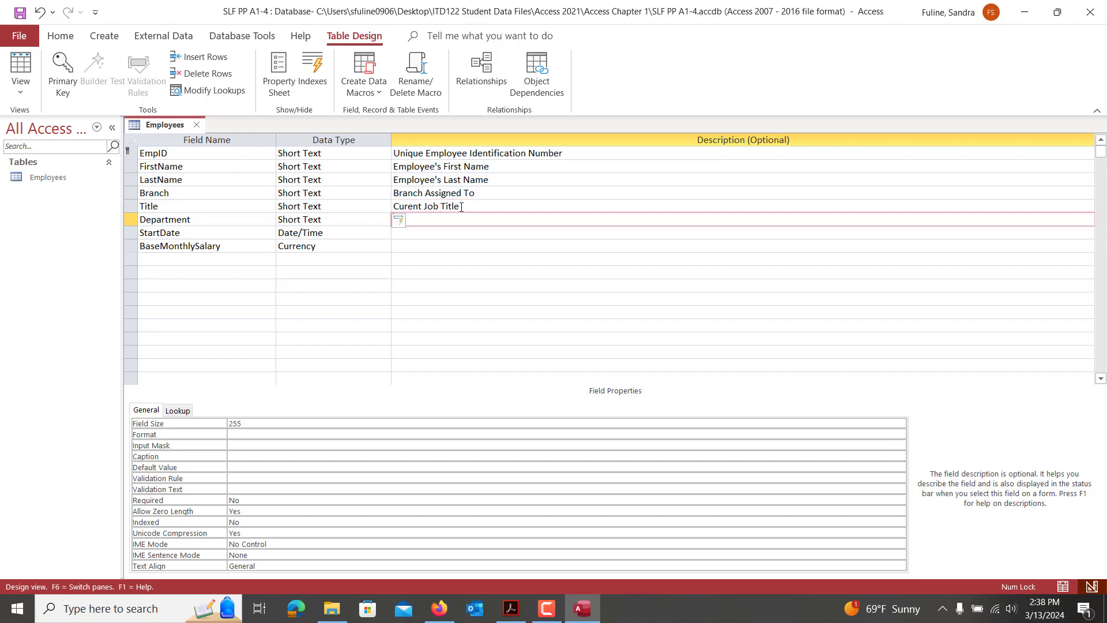
Enter the description "Department Assigned To" for the Department field, checking the PDF directions and correcting typing errors
click(513, 616)
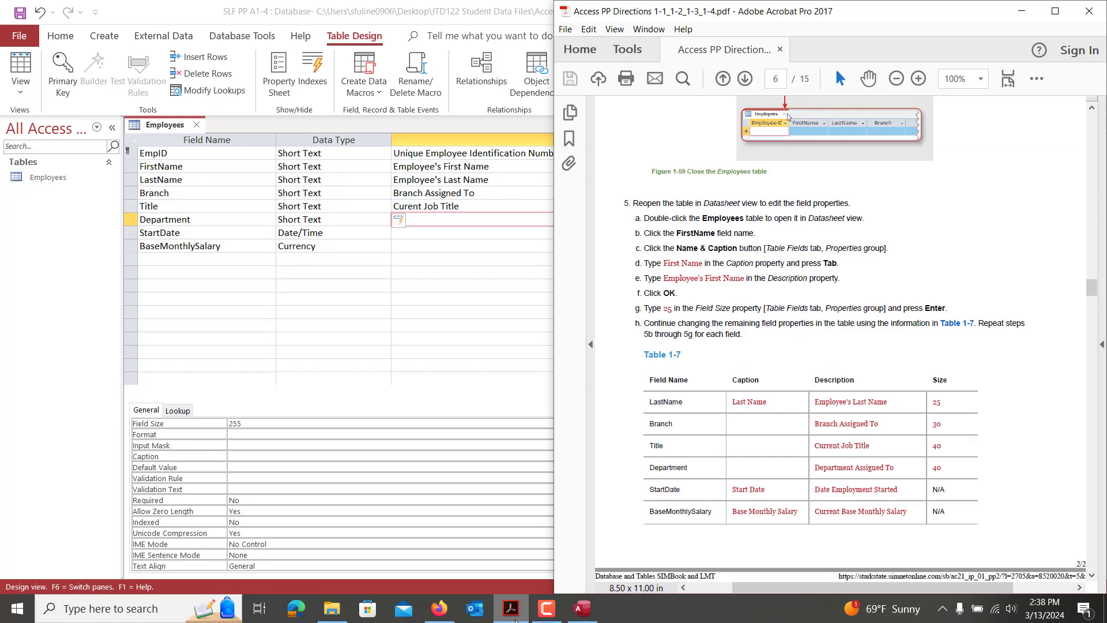
click(438, 221)
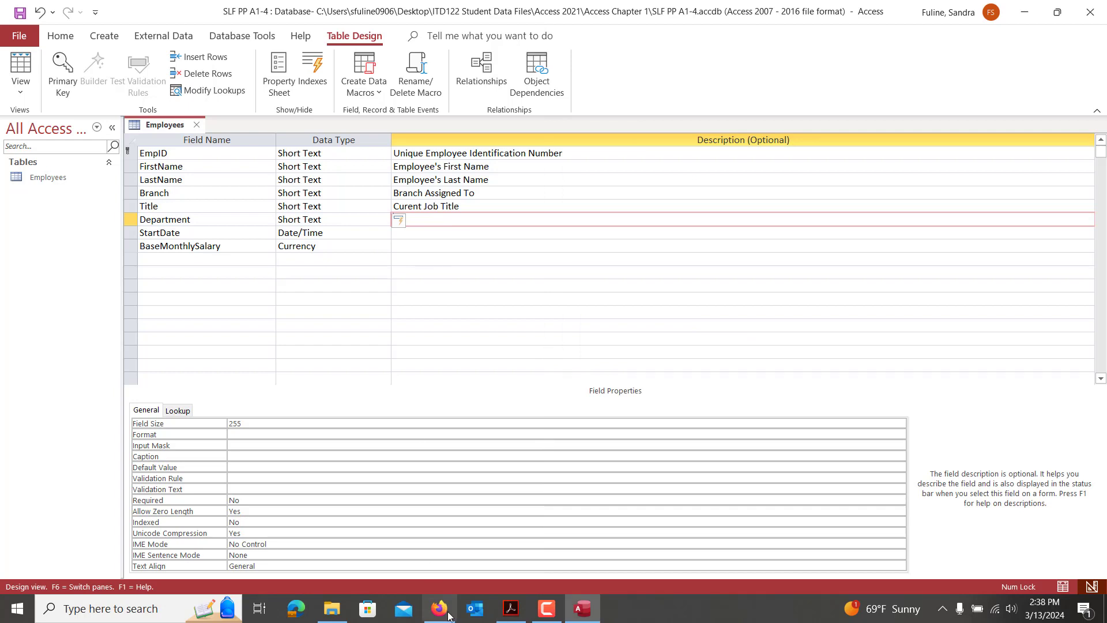
click(510, 611)
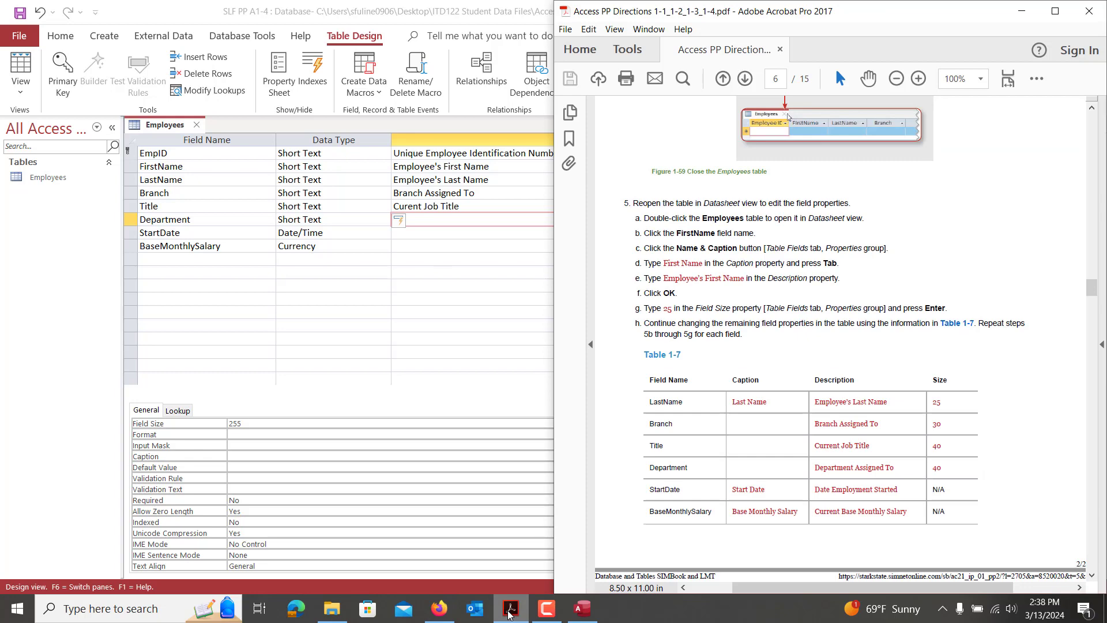
click(510, 611)
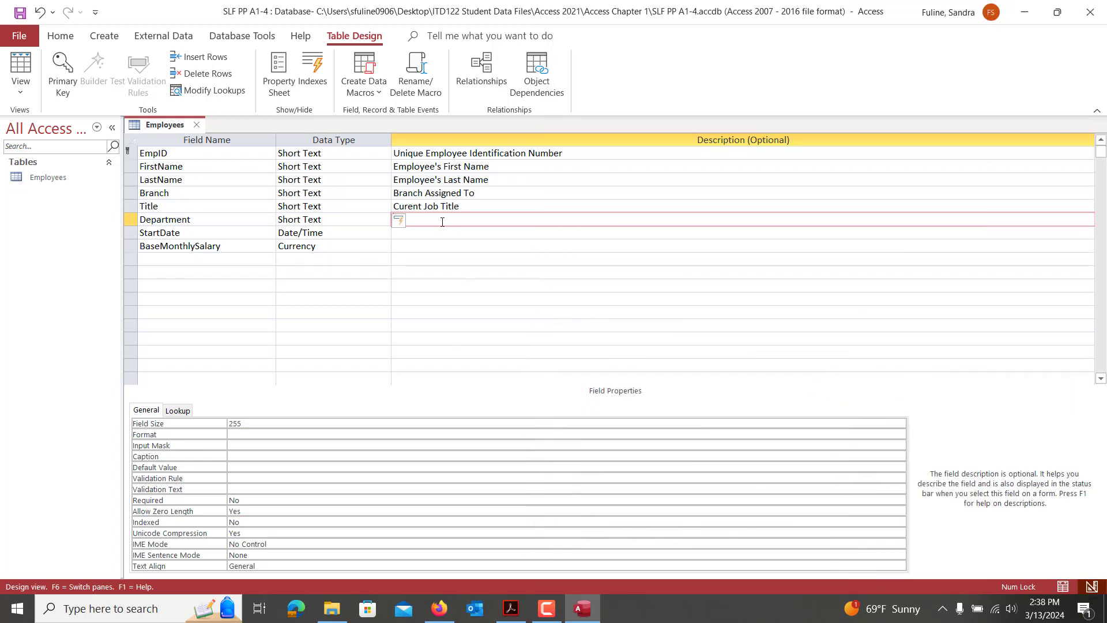
text(Departmnet)
text( Assigned)
text(o)
click(442, 222)
key(BackSpace)
key(BackSpace)
text(en)
key(BackSpace)
key(Down)
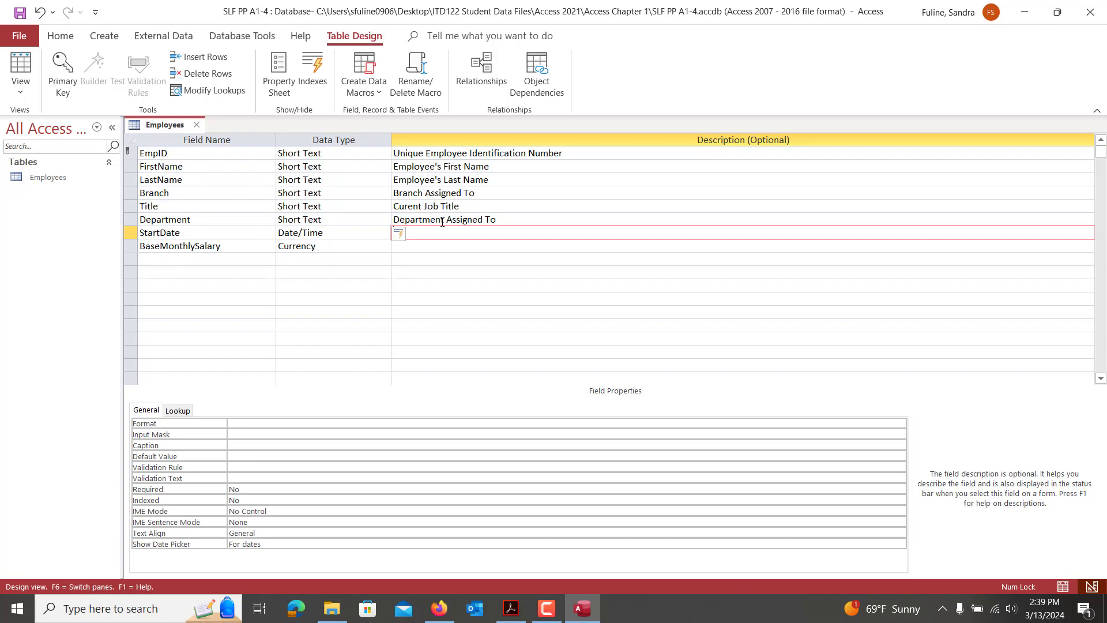
Enter the description "Date Employment Started" for the StartDate field, as given in the PDF directions
click(513, 613)
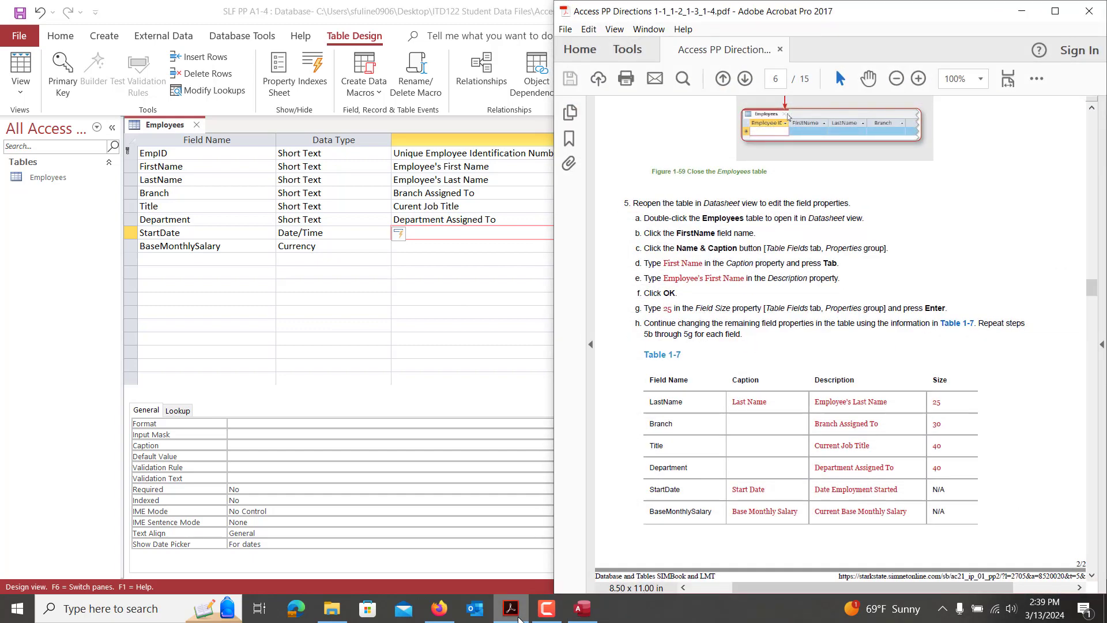
click(518, 618)
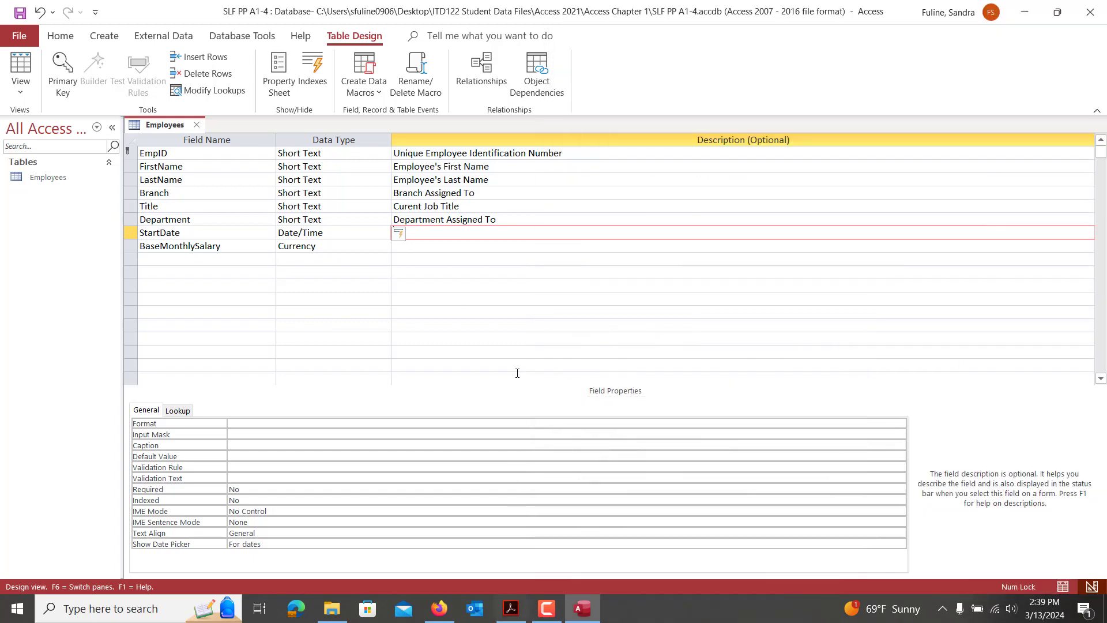
text(Date Employment Started)
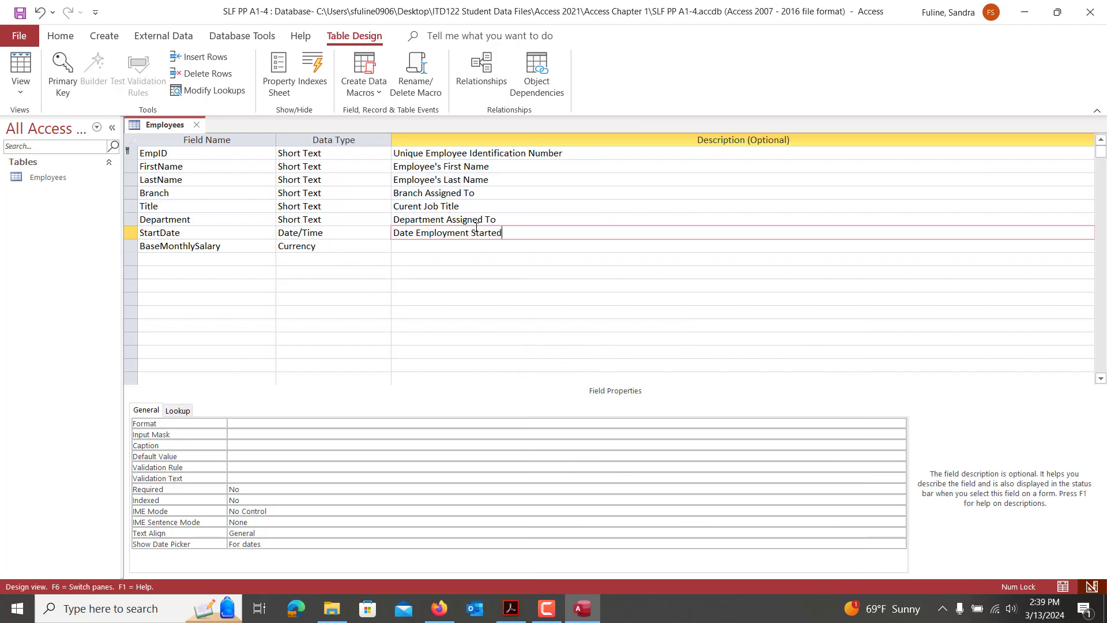
Enter the description "Current Base Monthly Salary" for the BaseMonthlySalary field, as given in the PDF directions
click(455, 247)
click(511, 607)
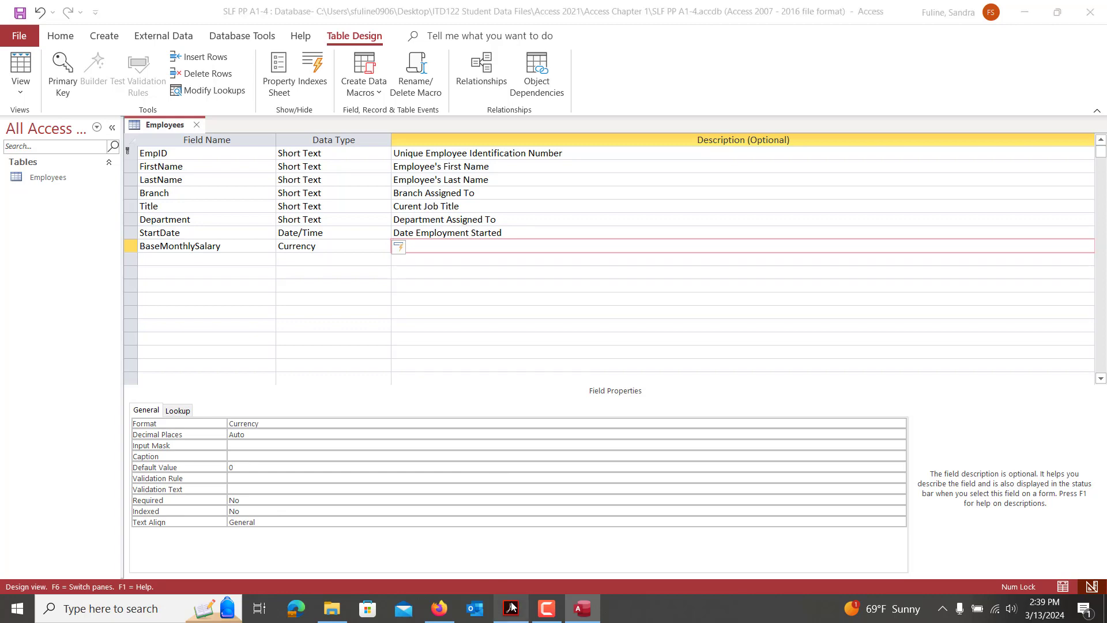
click(512, 607)
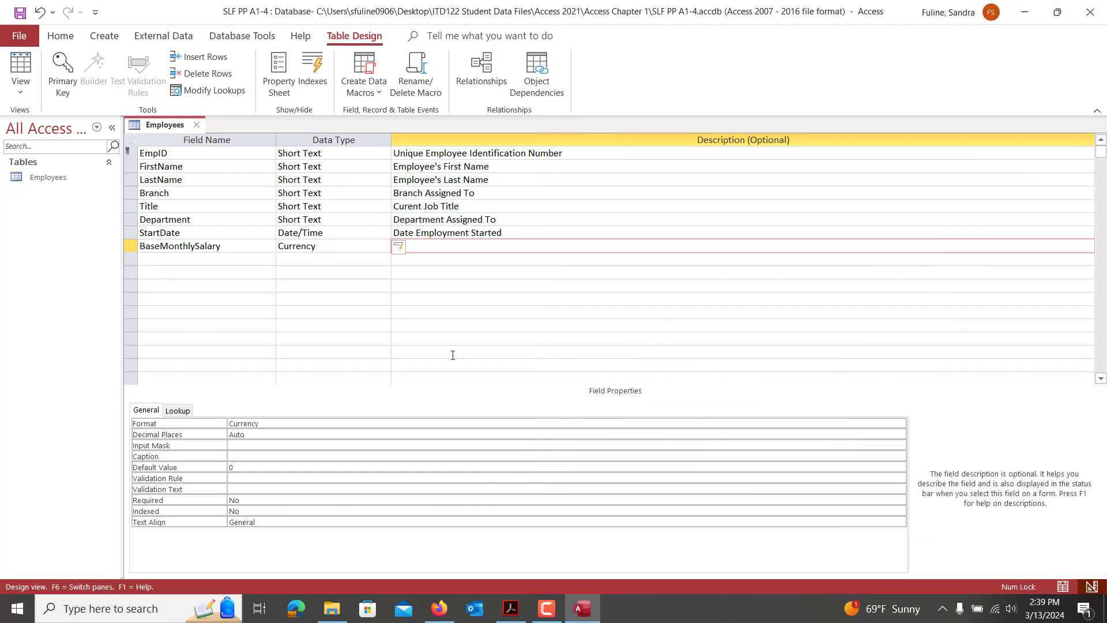
text(Current Base Monthly Salaray)
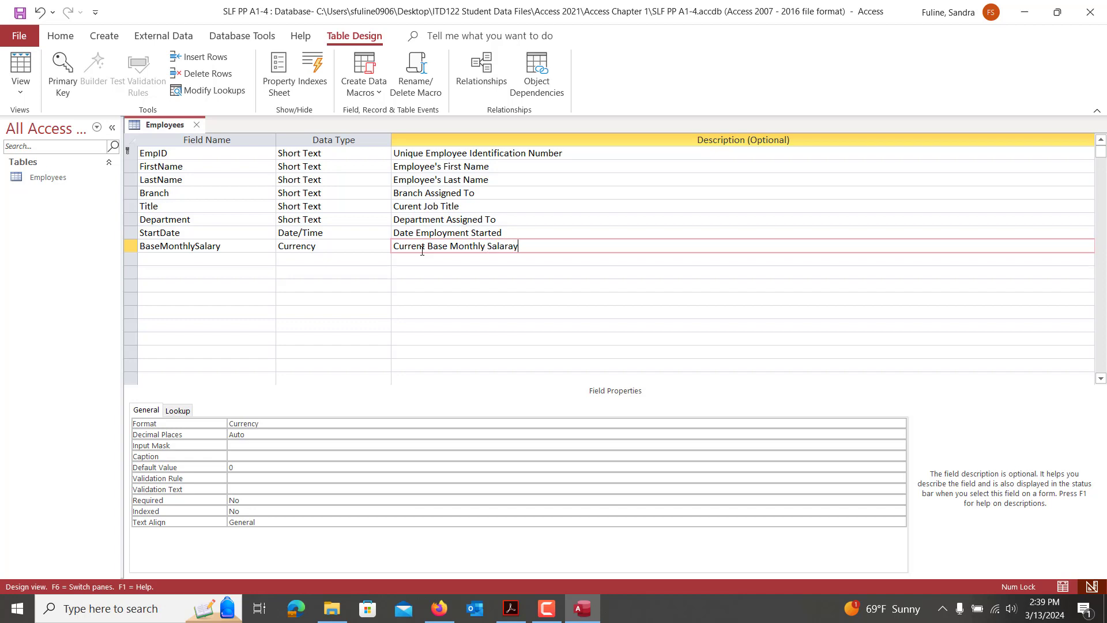
key(BackSpace)
key(BackSpace)
key(BackSpace)
text(y)
key(BackSpace)
text(ry)
Set the LastName field's size to 25 and its caption to "Last Name", as given in the PDF directions
click(209, 183)
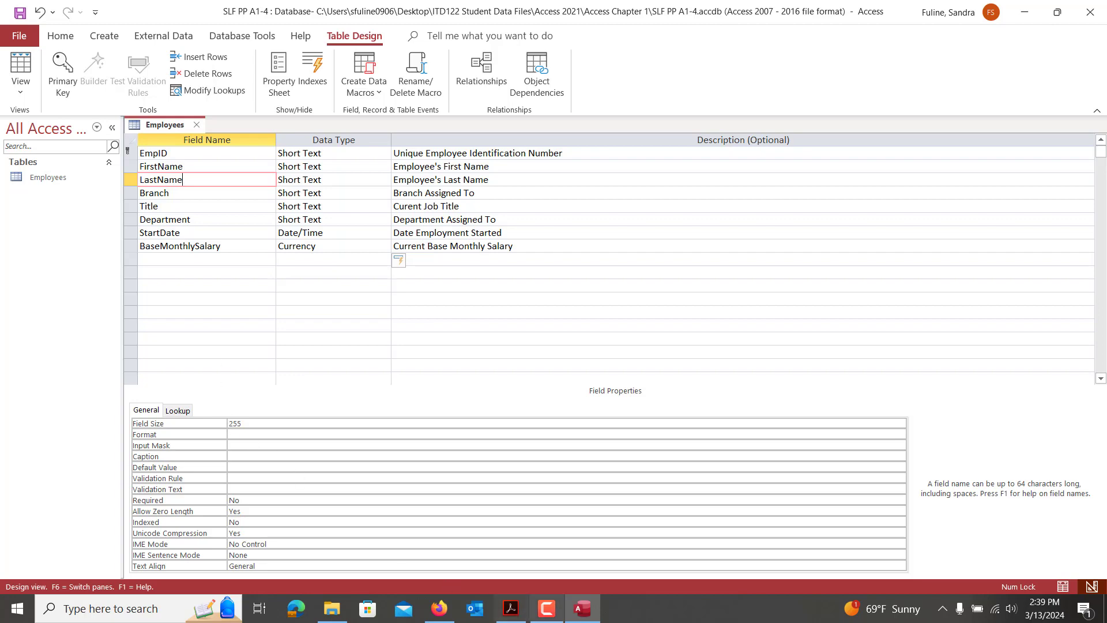
click(511, 608)
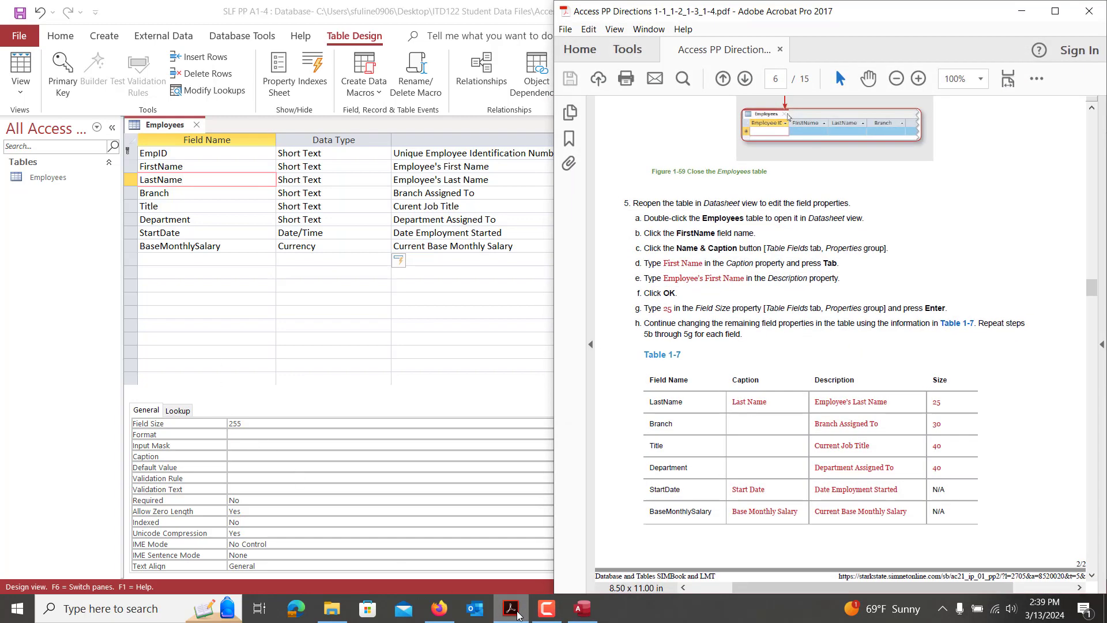
click(517, 616)
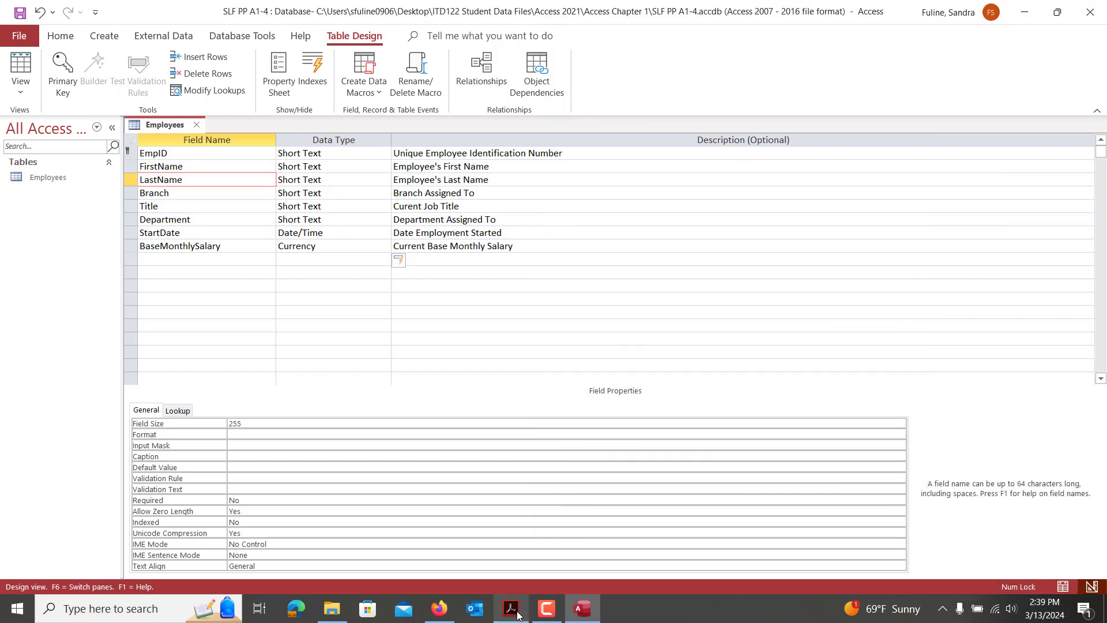
click(343, 424)
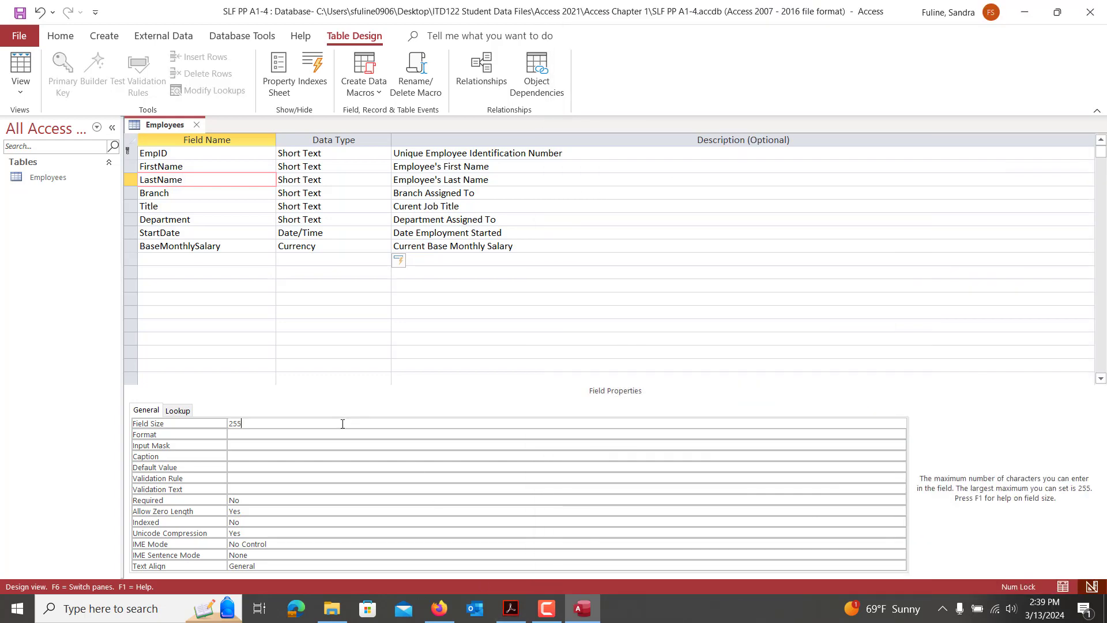
key(BackSpace)
click(262, 455)
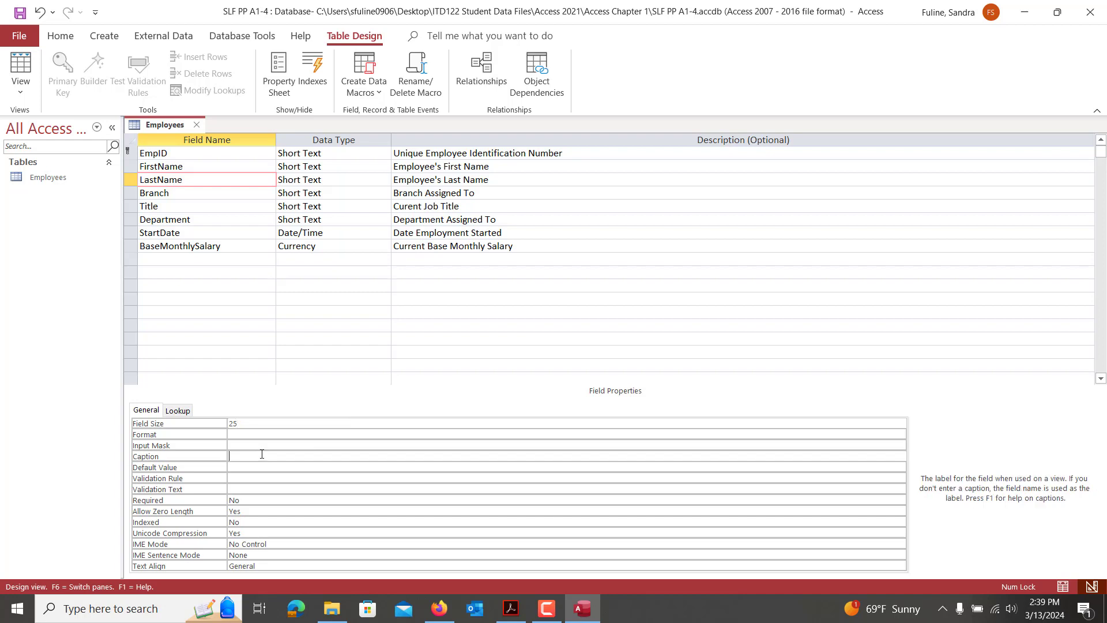
text(Last Name)
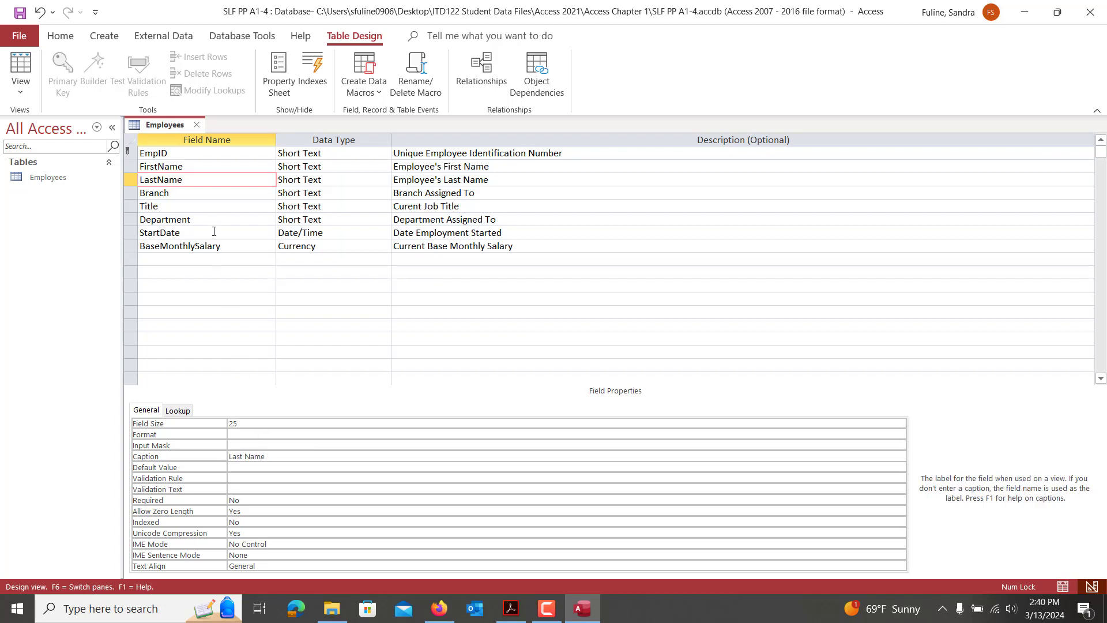
Set the Branch field's size to 30, checking the value in the PDF directions
click(199, 192)
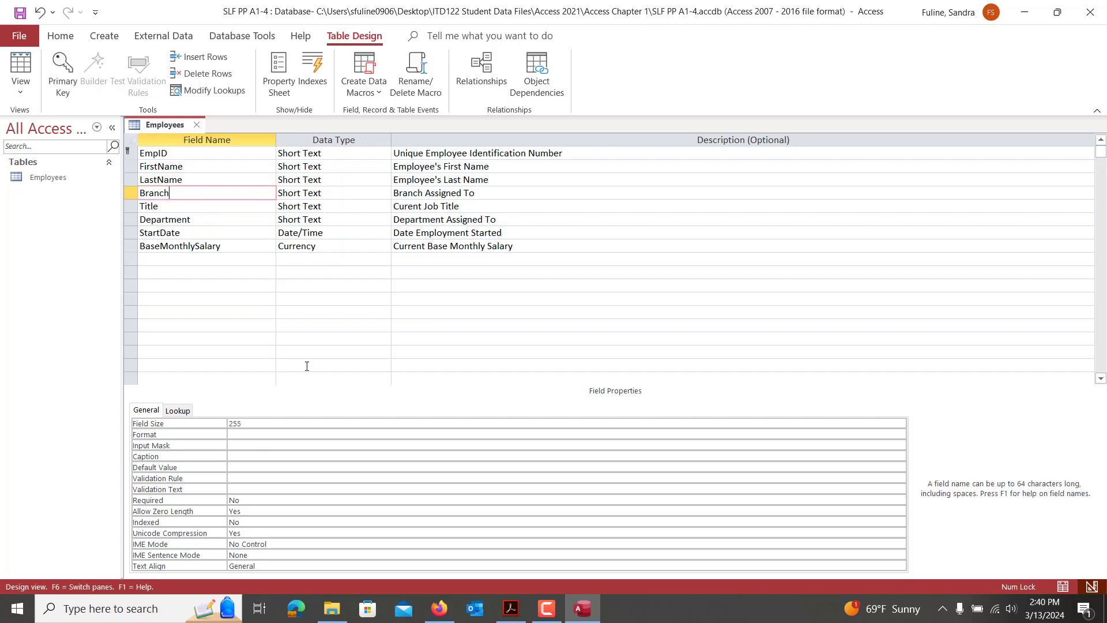
click(510, 612)
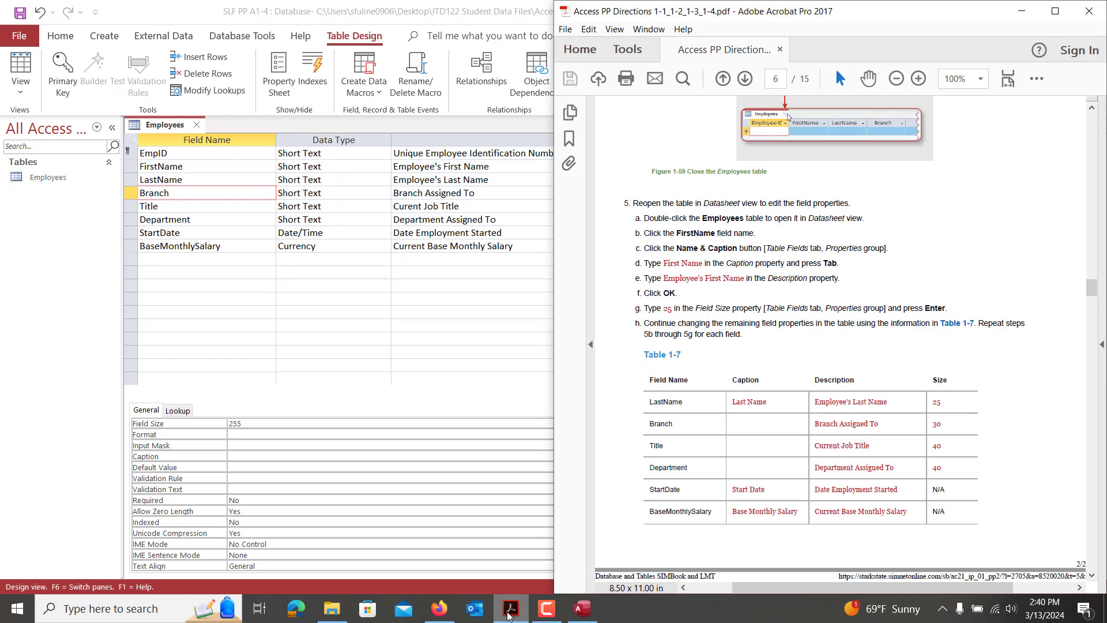
click(510, 612)
click(249, 422)
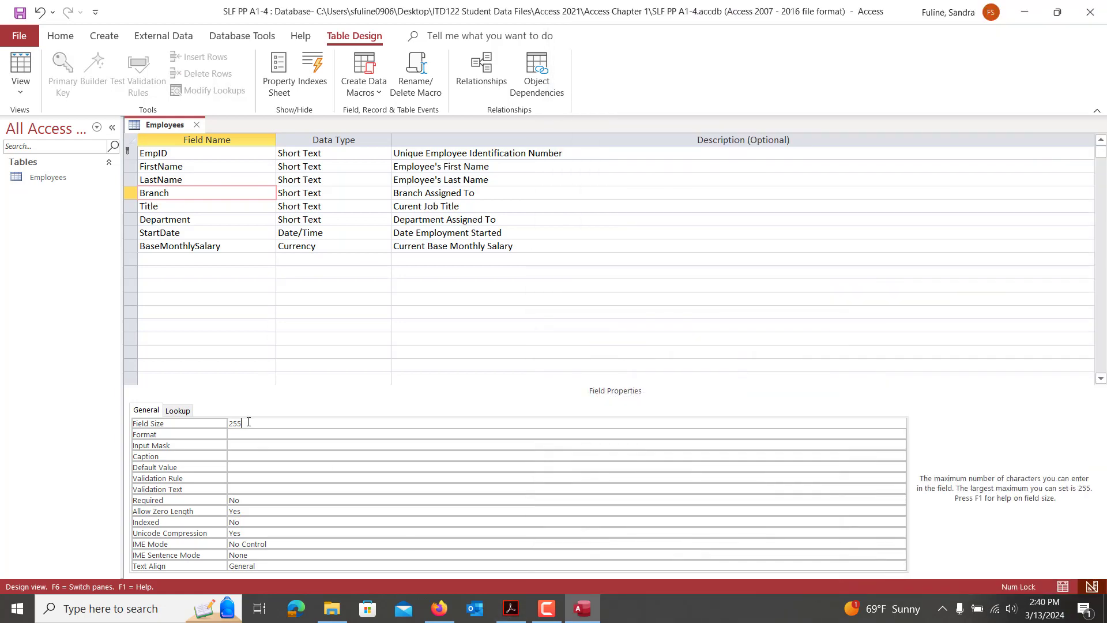
key(BackSpace)
key(BackSpace)
text(30)
key(BackSpace)
key(BackSpace)
key(BackSpace)
text(30)
Set the Title field's size to 40
click(193, 203)
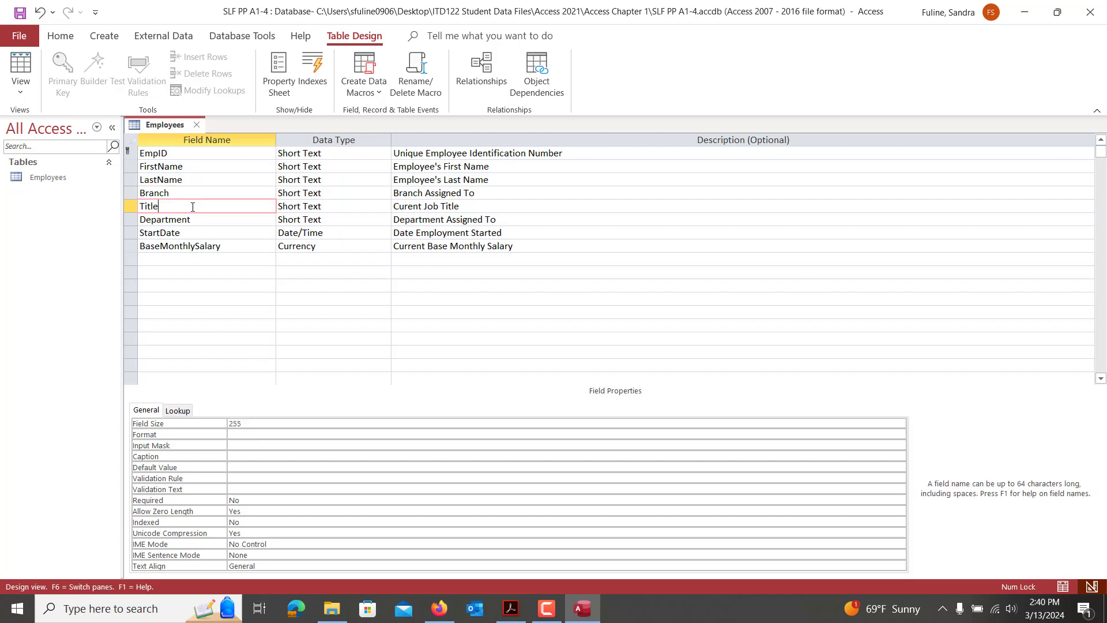
click(249, 424)
key(BackSpace)
key(BackSpace)
key(BackSpace)
text(40)
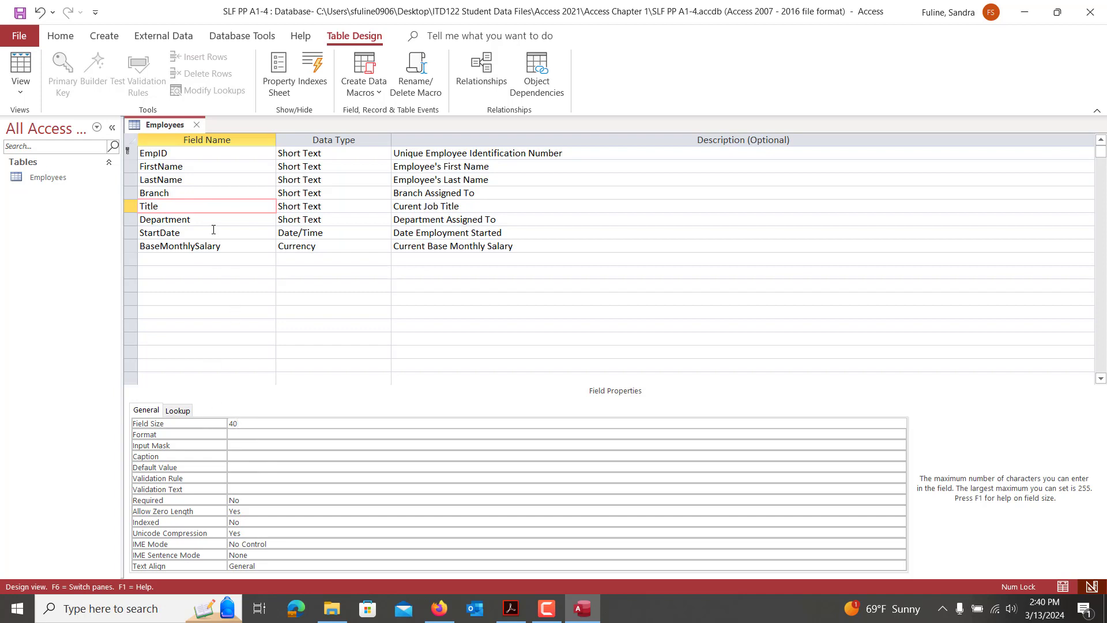
Set the Department field's size to 40, correcting the entry so that it replaces the default size
click(214, 223)
click(180, 427)
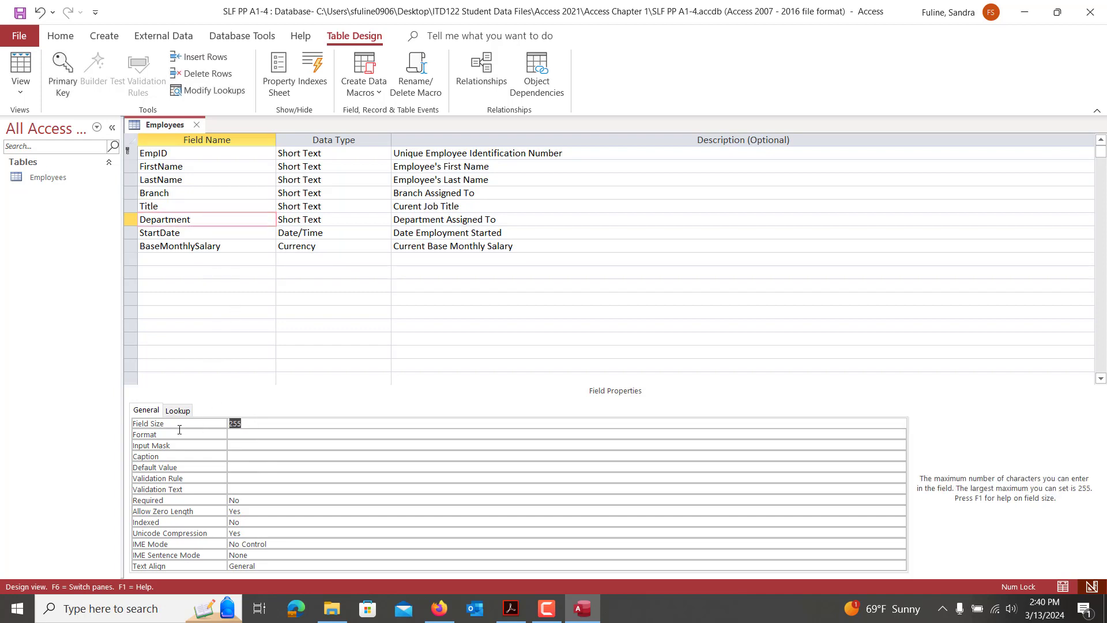
key(End)
text(40)
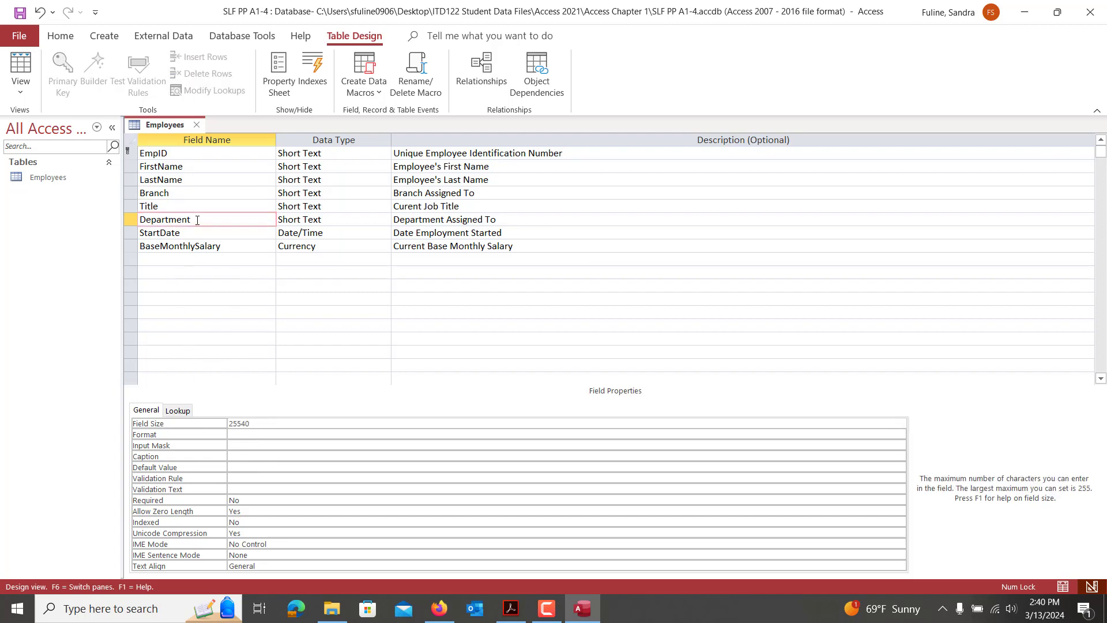
click(193, 238)
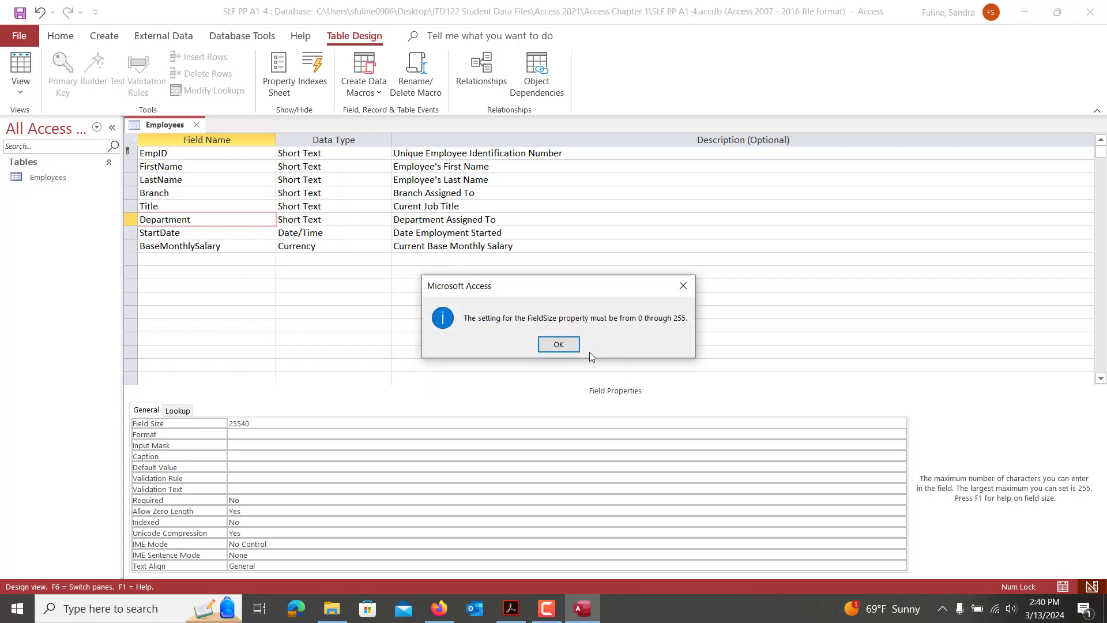
click(559, 345)
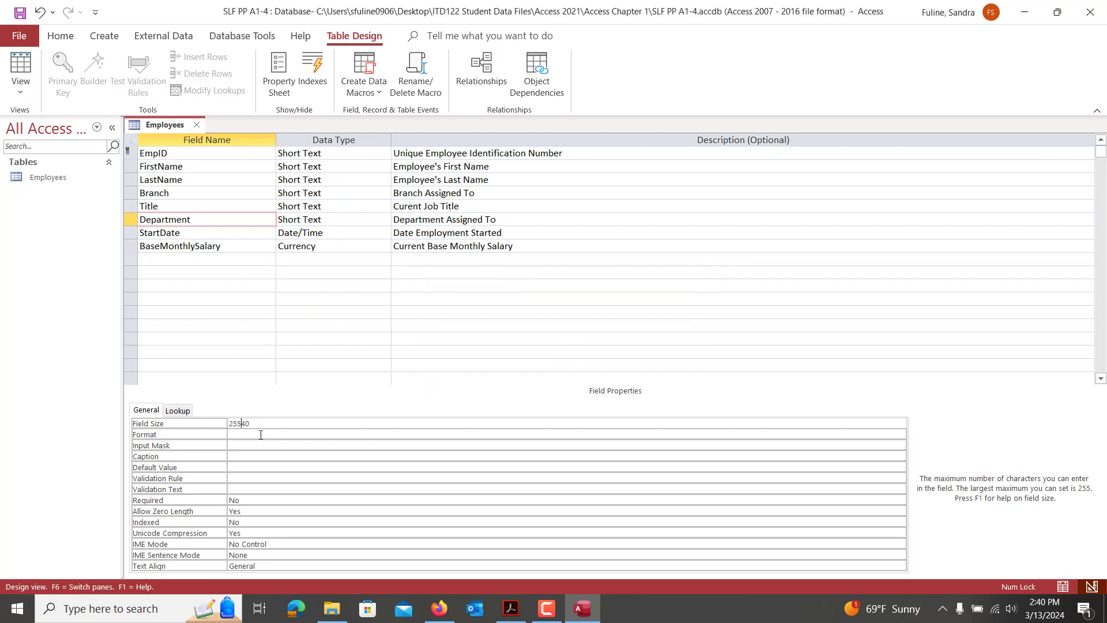
key(BackSpace)
key(BackSpace)
key(BackSpace)
Enter the caption "Start Date" for the StartDate field, with both words capitalized
click(186, 233)
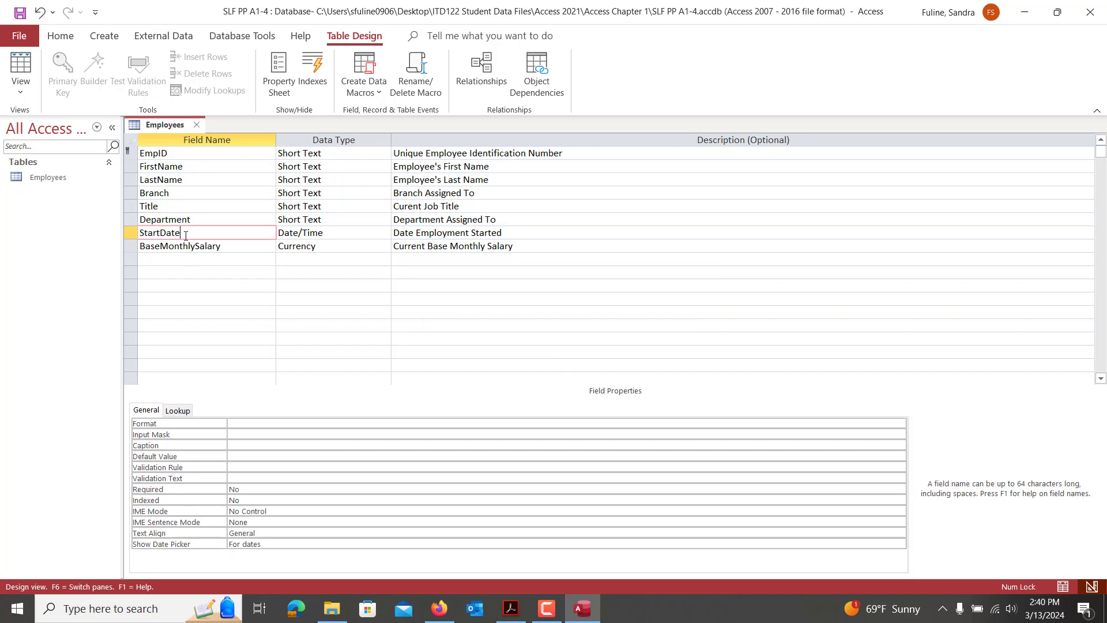
click(240, 445)
text(Sta)
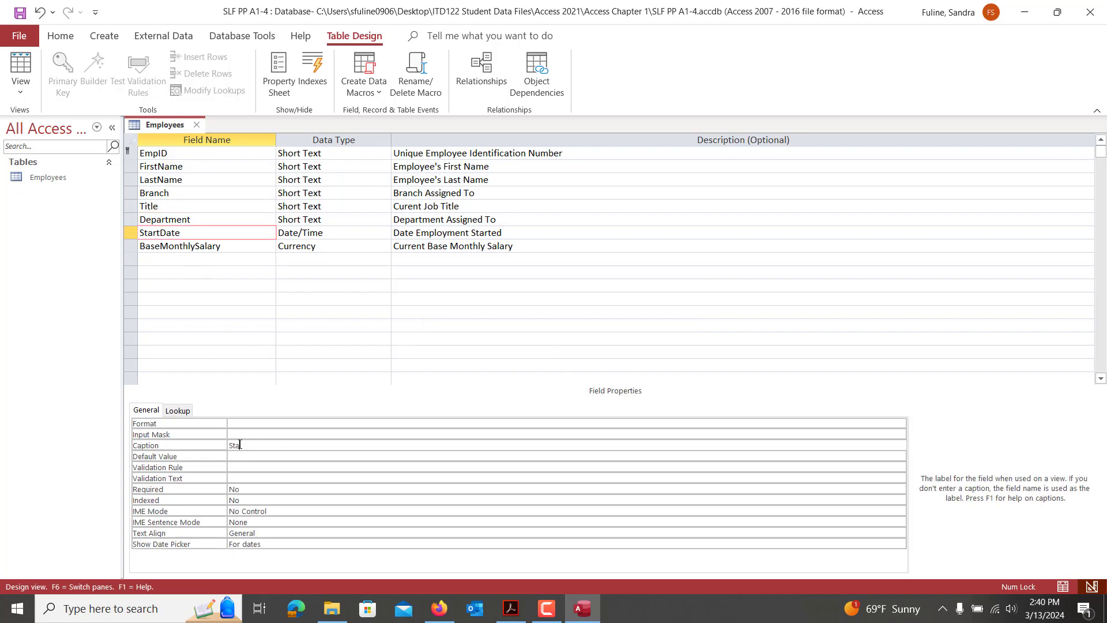
text(rt date)
key(BackSpace)
key(BackSpace)
key(BackSpace)
text(Date)
Enter the caption "Base Monthly Salary" for the BaseMonthlySalary field, with each word capitalized
click(231, 248)
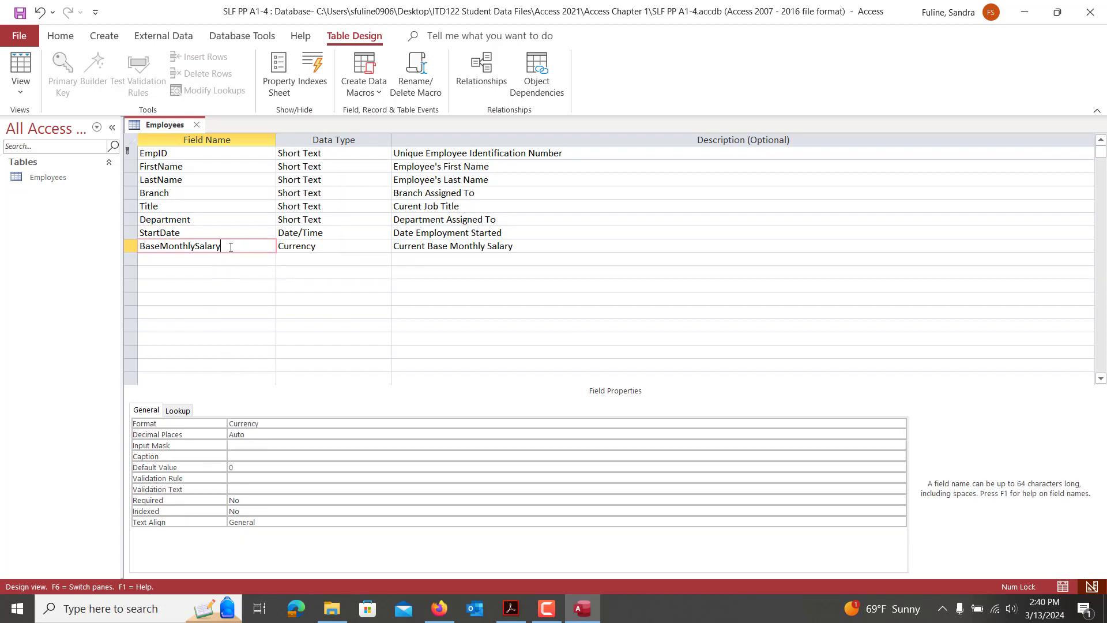
click(240, 457)
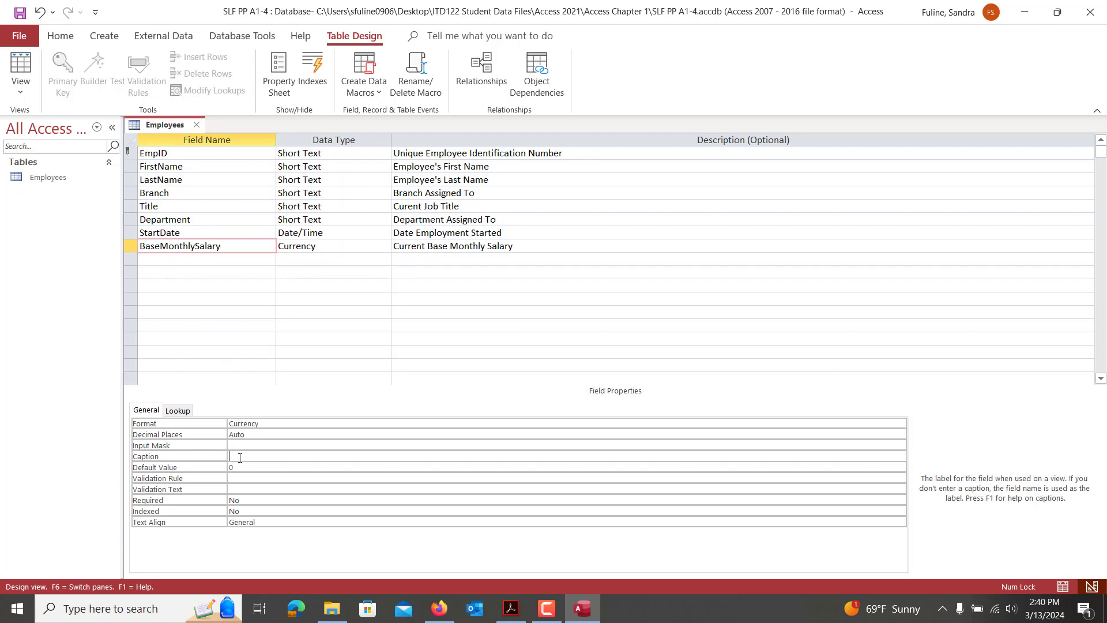
text(Base monthly)
key(ctrl+BackSpace)
text(Monthly Salary)
Read the following PDF directions, save the Employees table design and switch the table to Datasheet view
click(500, 608)
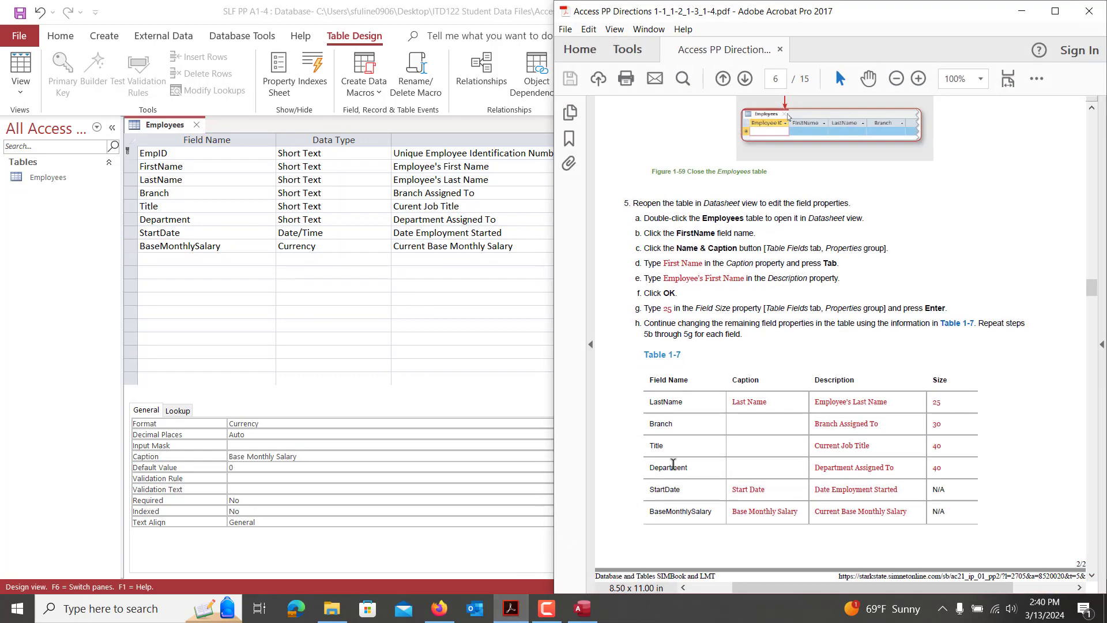
scroll(809, 466, down, 5)
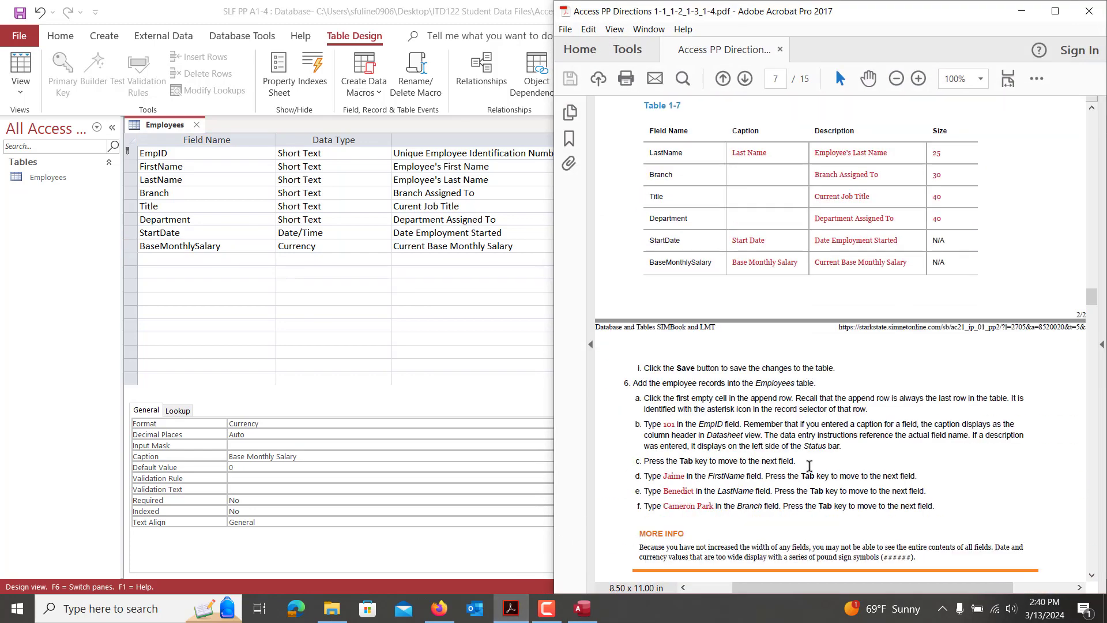
scroll(809, 466, down, 5)
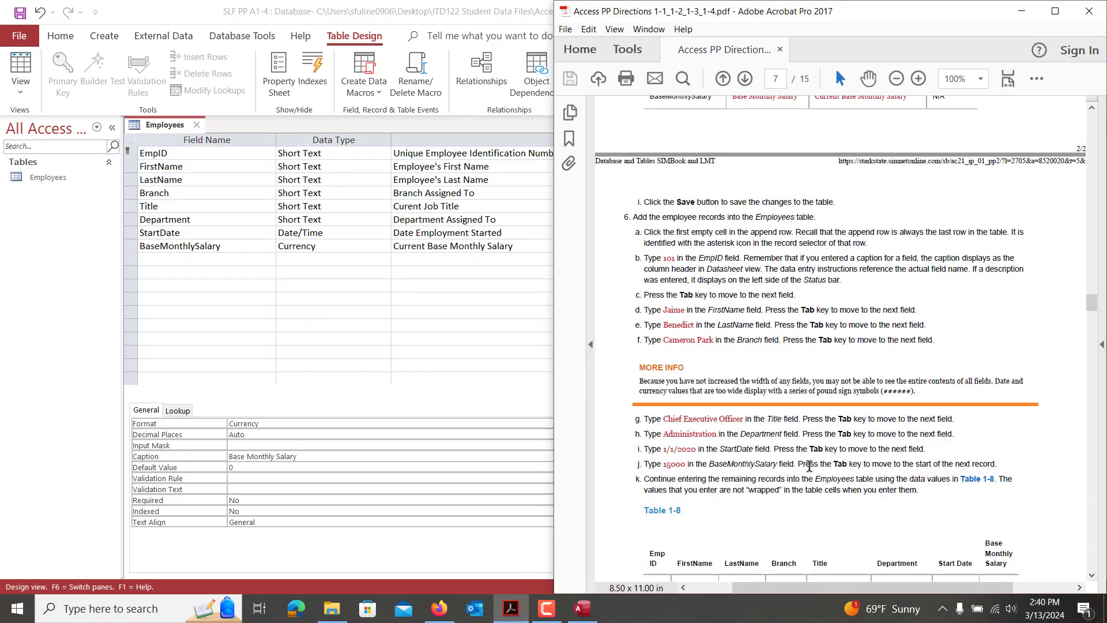
scroll(809, 466, down, 1)
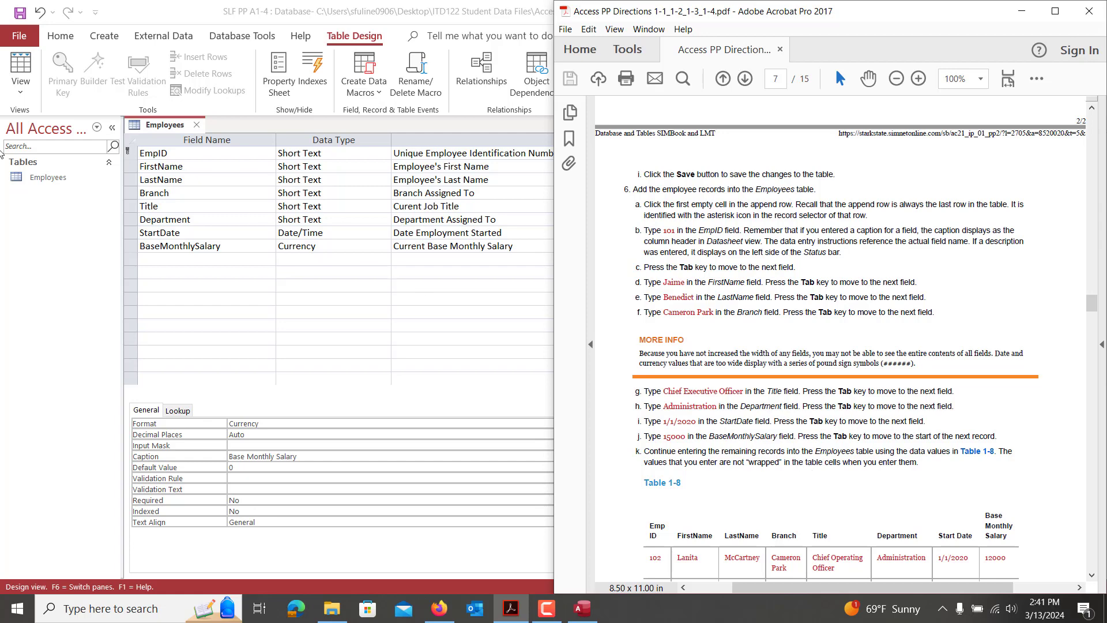
click(21, 13)
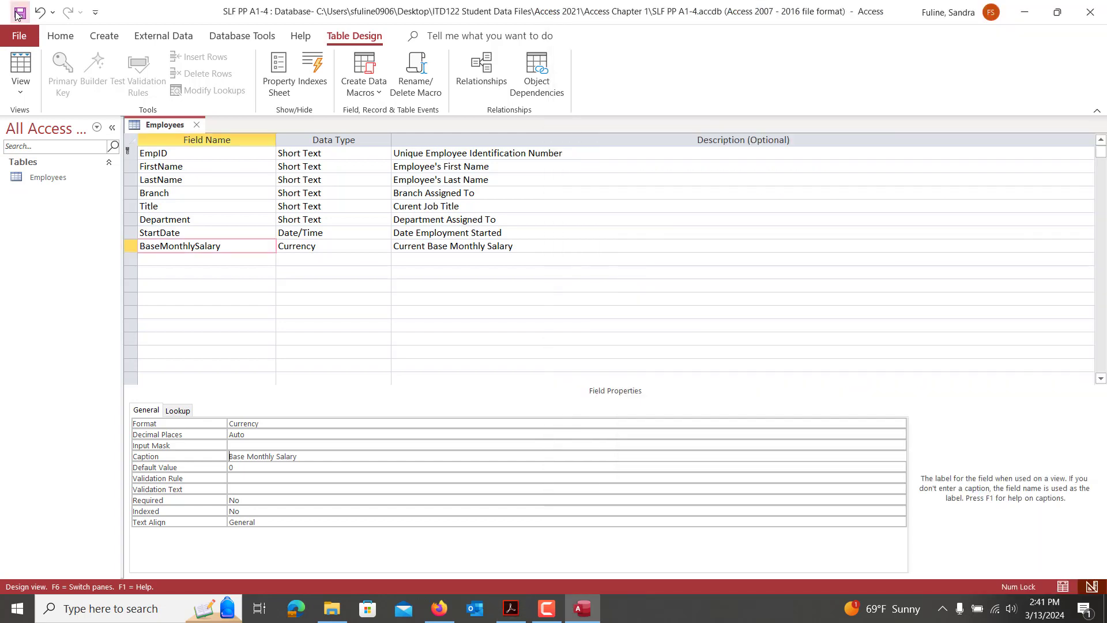
click(21, 65)
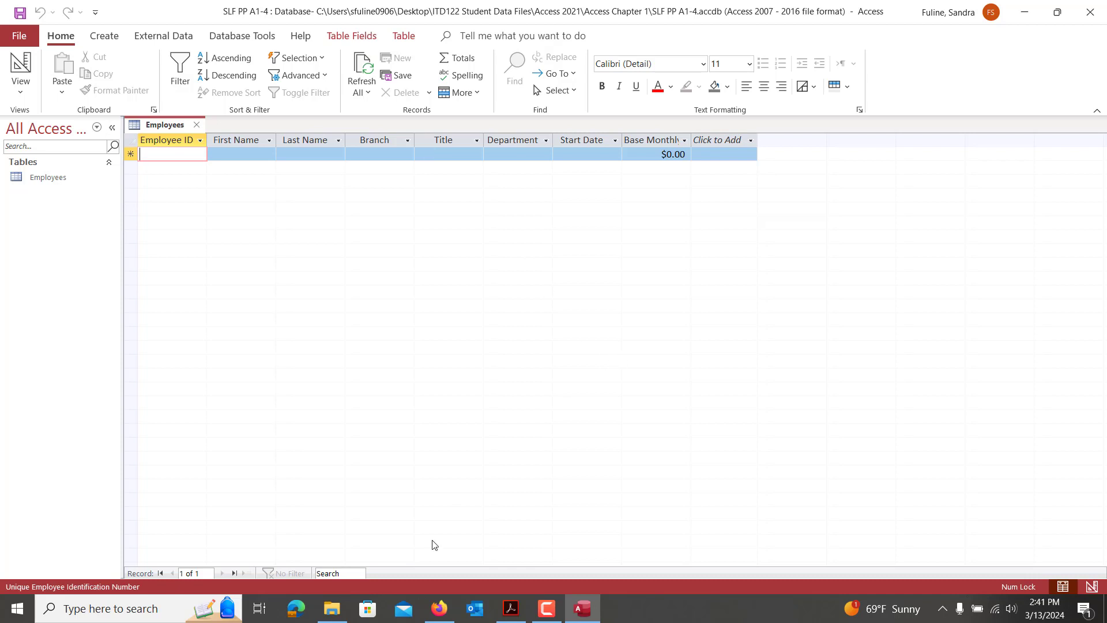
Start the first record in the Employees table with the employee ID and first name given in the PDF directions
click(511, 609)
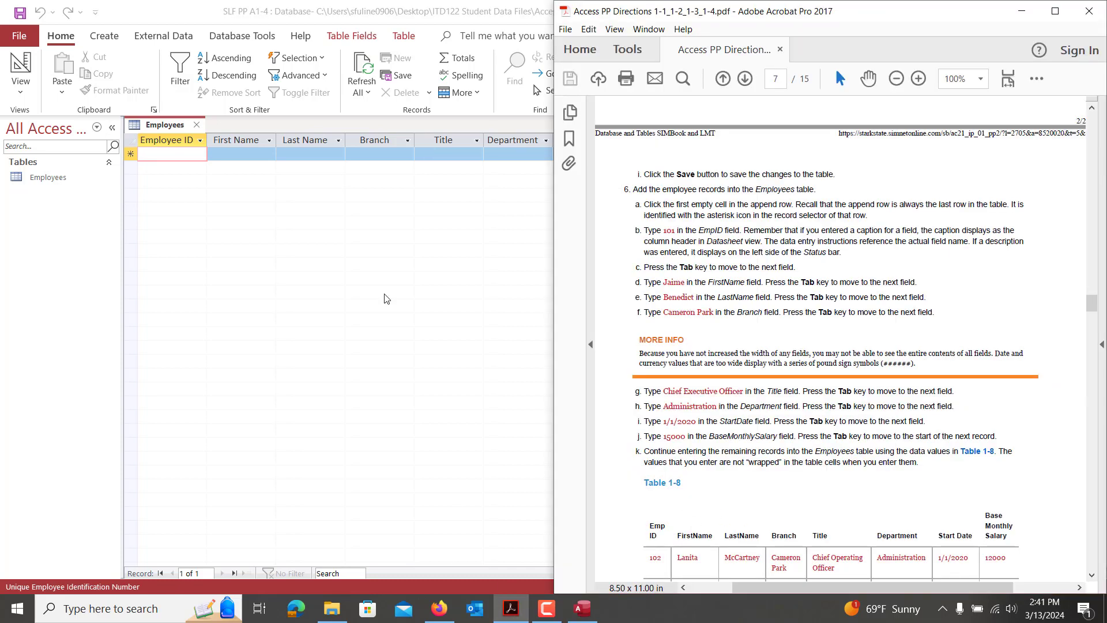
click(180, 154)
text(101)
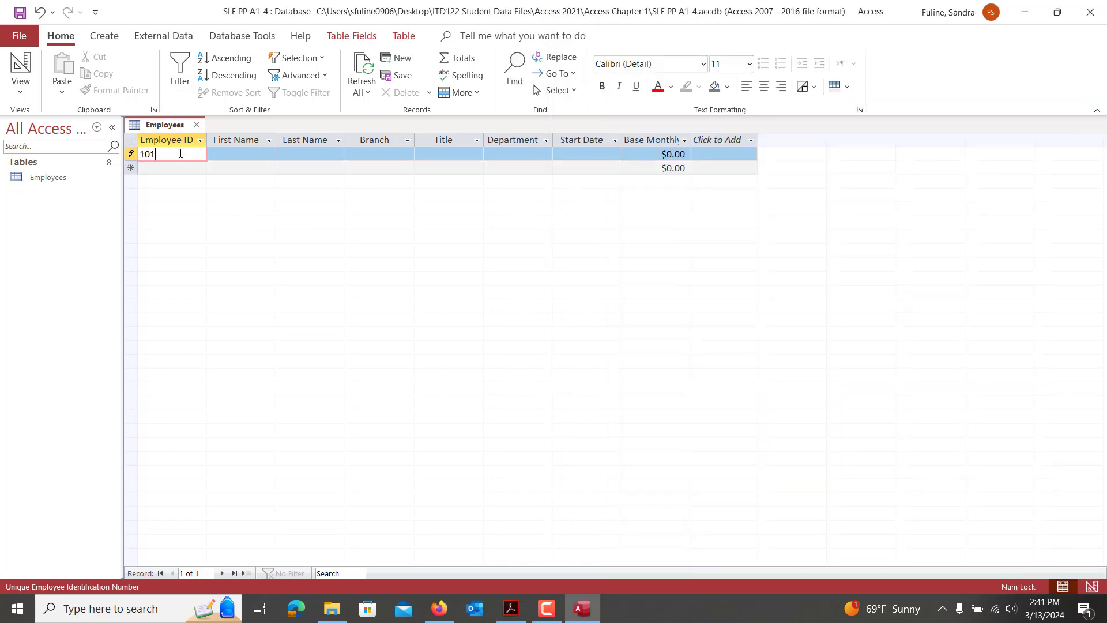
key(Tab)
text(Jaime)
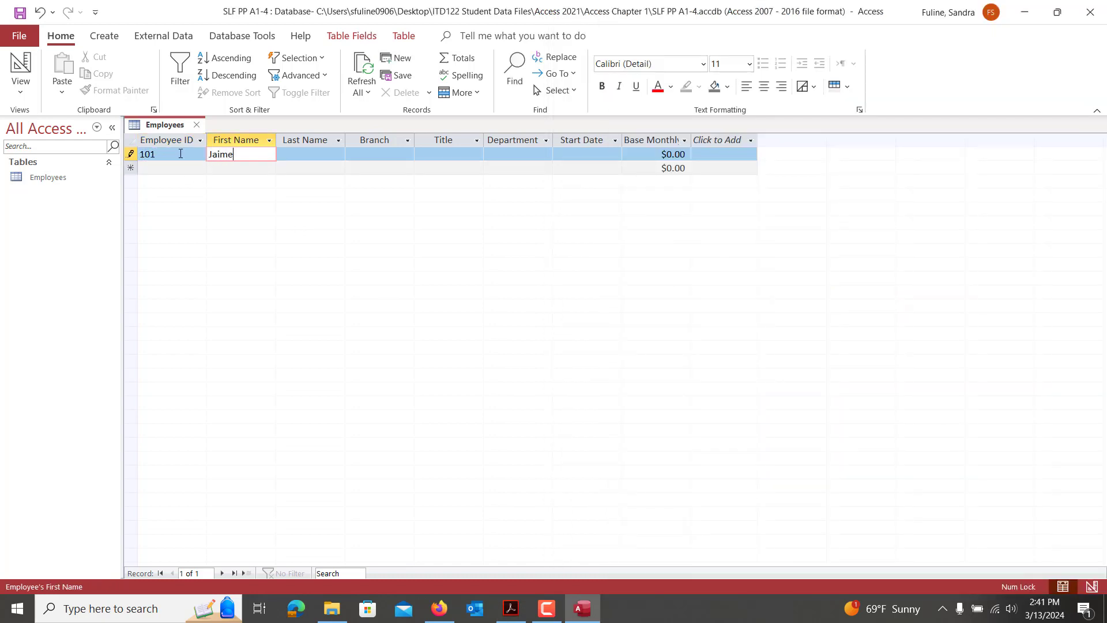
key(Tab)
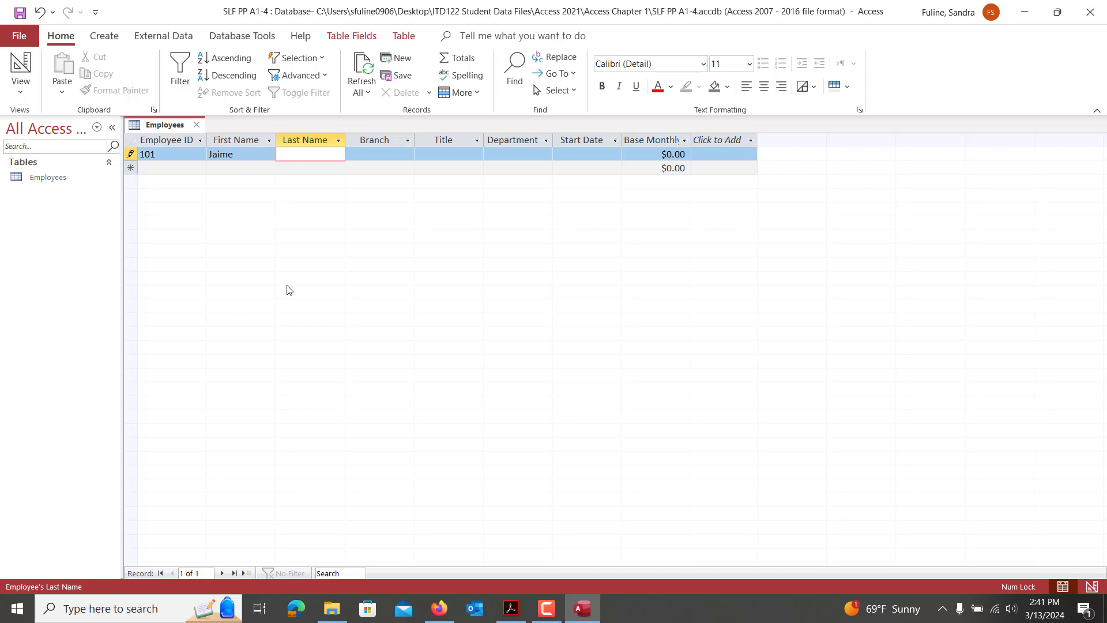
Enter the employee's last name from the PDF directions and the branch "Cameron Park" in the first record
click(516, 617)
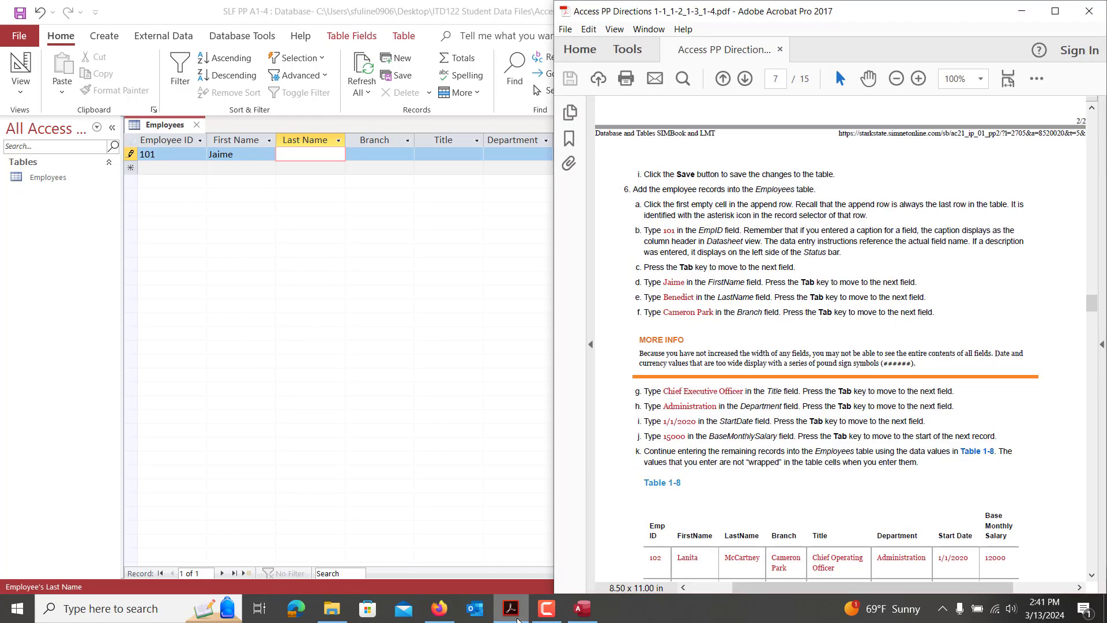
click(303, 153)
text(Benedi)
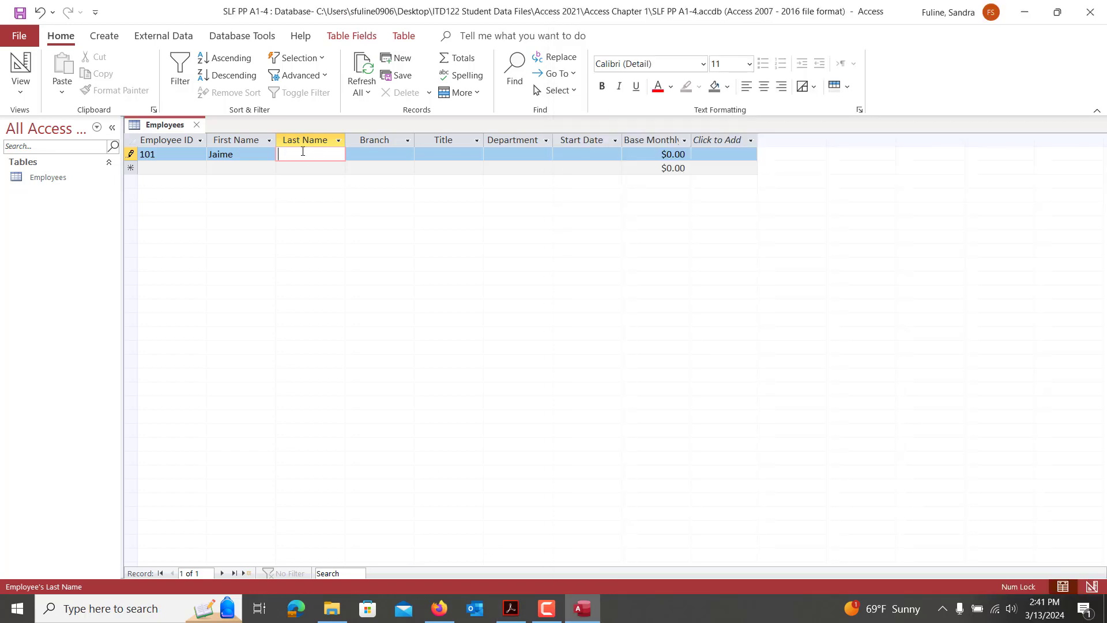
text(ct)
key(Tab)
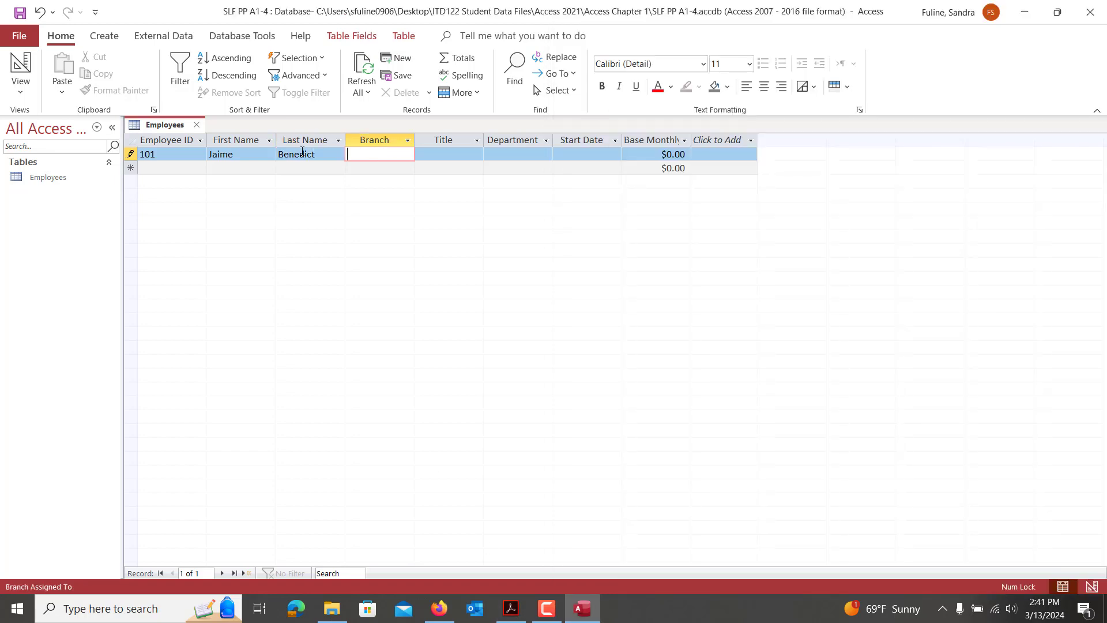
text(Cameron Park)
key(Tab)
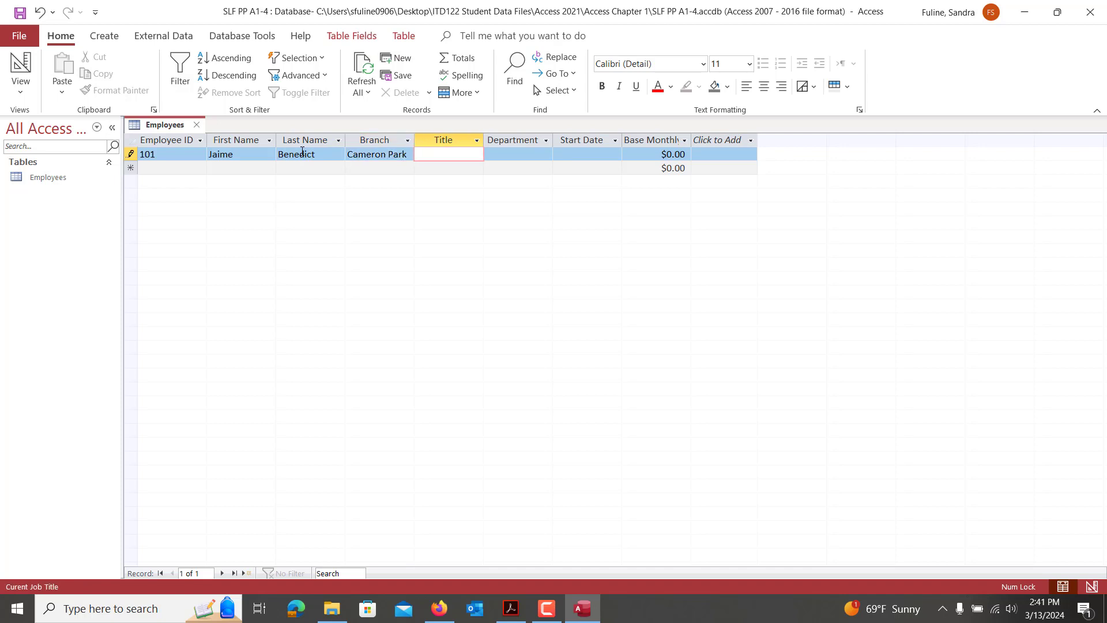
Enter the title "Chief Executive Officer" in the first employee record
text(Chi)
text(ef)
text( Executive )
text(Officer)
key(Tab)
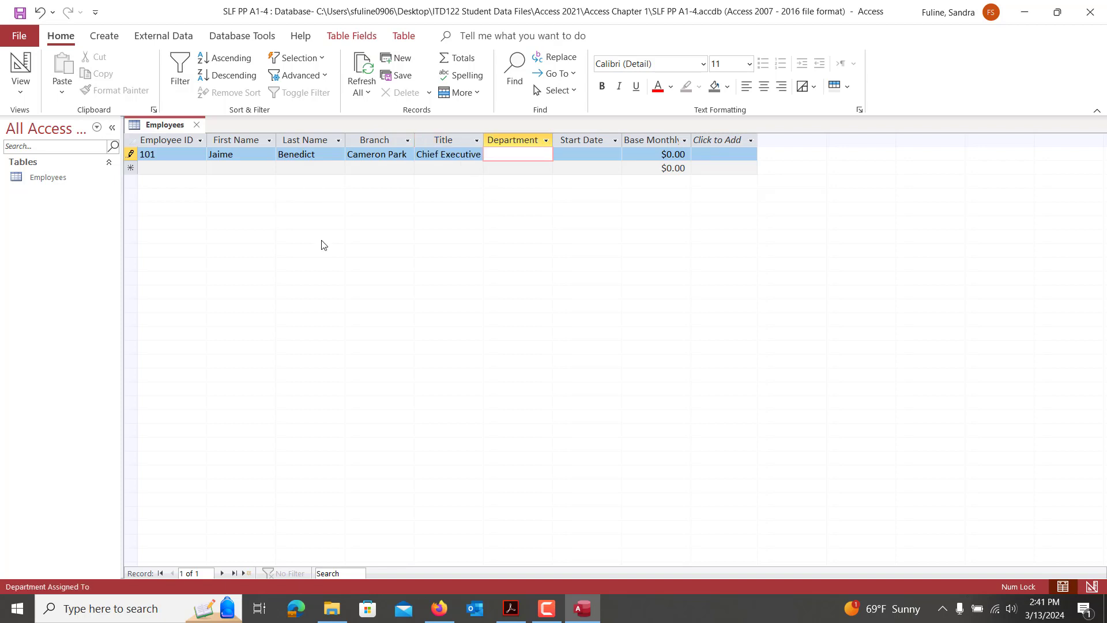
Enter the department "Administration" and the start date 1/1/2020 in the first employee record, following the PDF directions
click(513, 611)
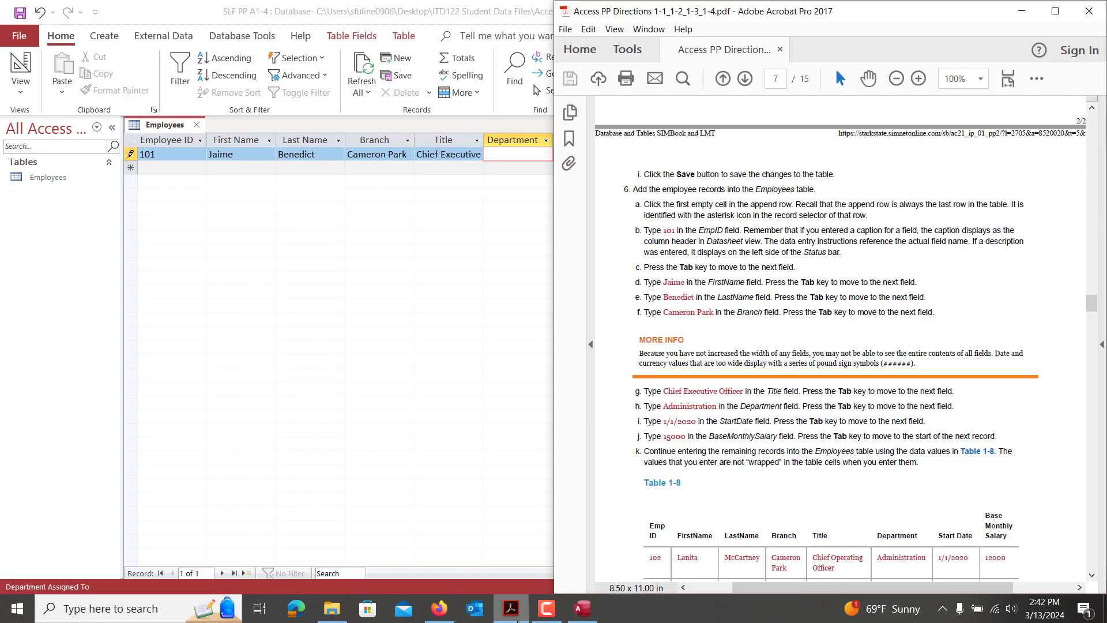
click(515, 154)
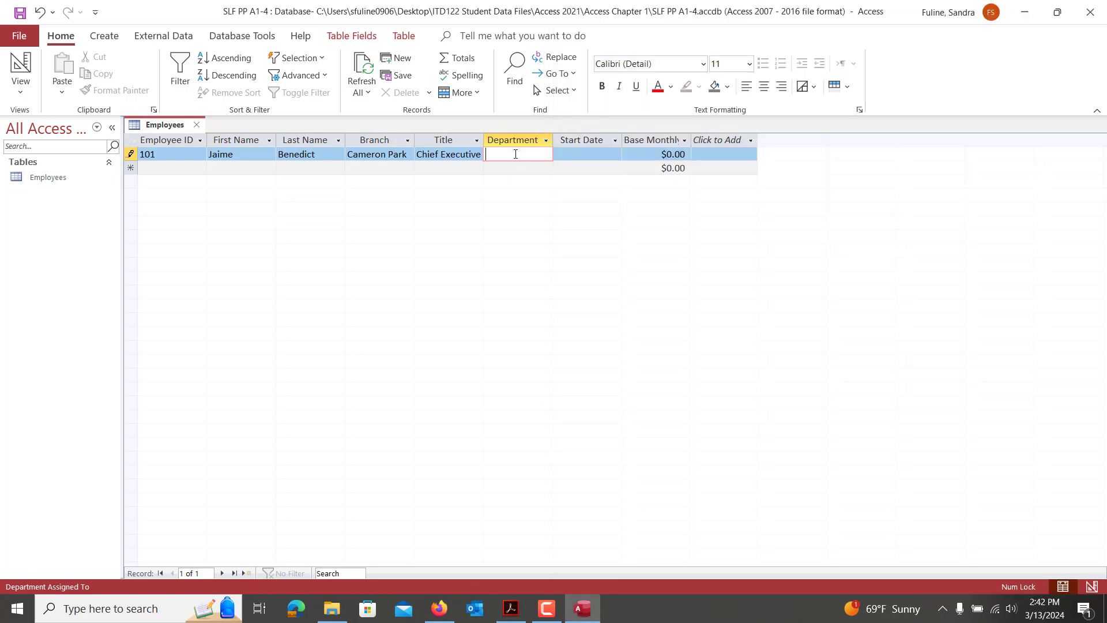
text(Administration)
key(Tab)
text(1/1/)
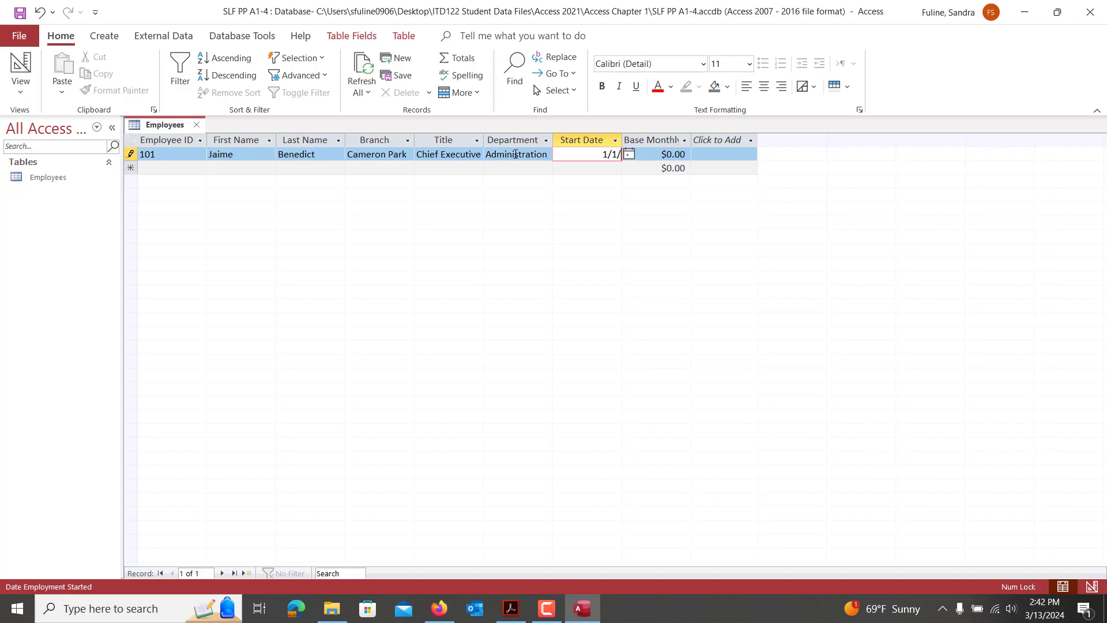
text(2020)
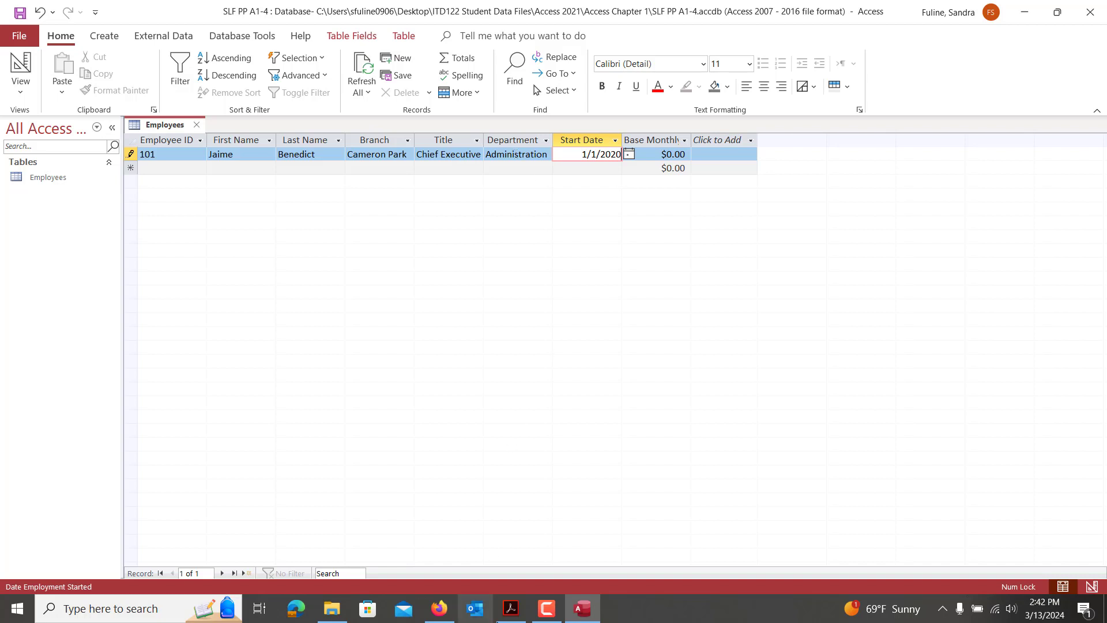
Check the PDF directions and complete the first employee record with a base monthly salary of 12000
click(507, 610)
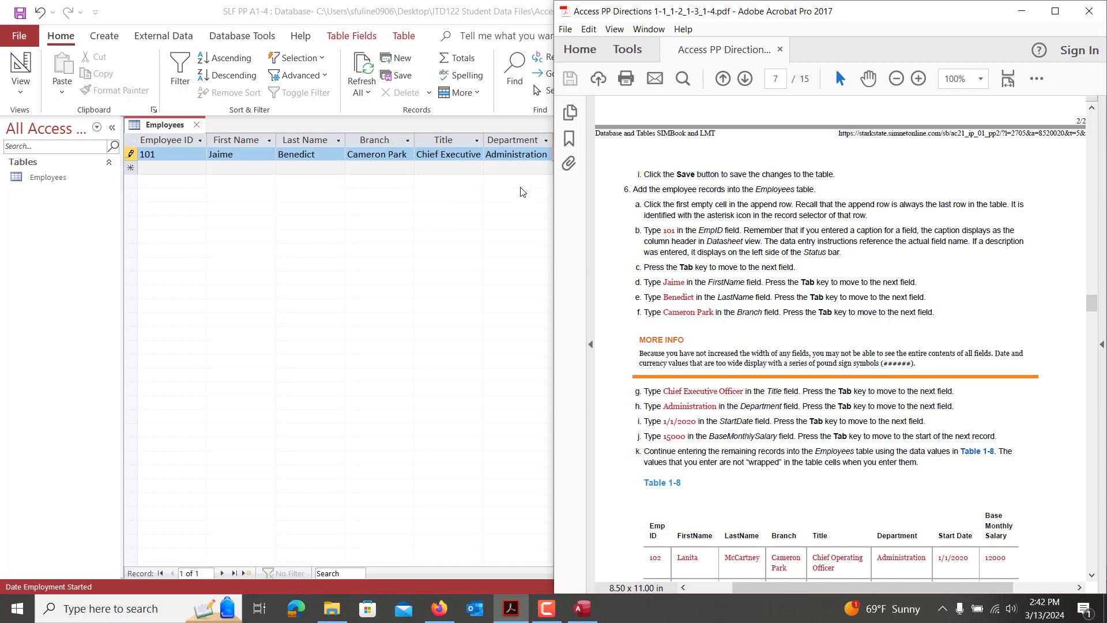
click(531, 154)
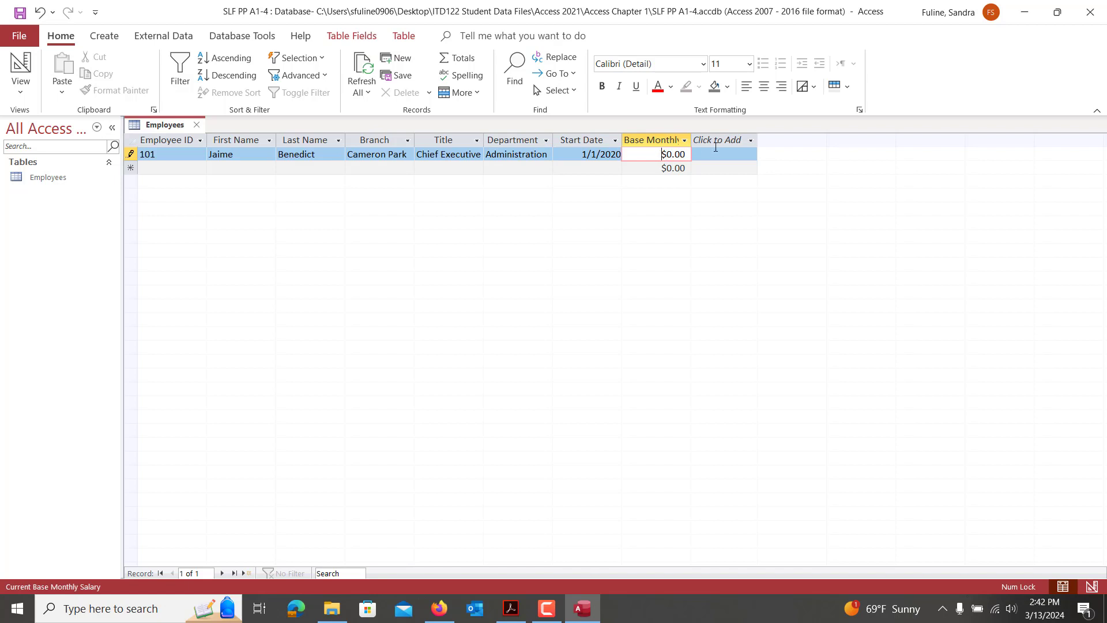
double_click(662, 155)
text(12000)
key(Tab)
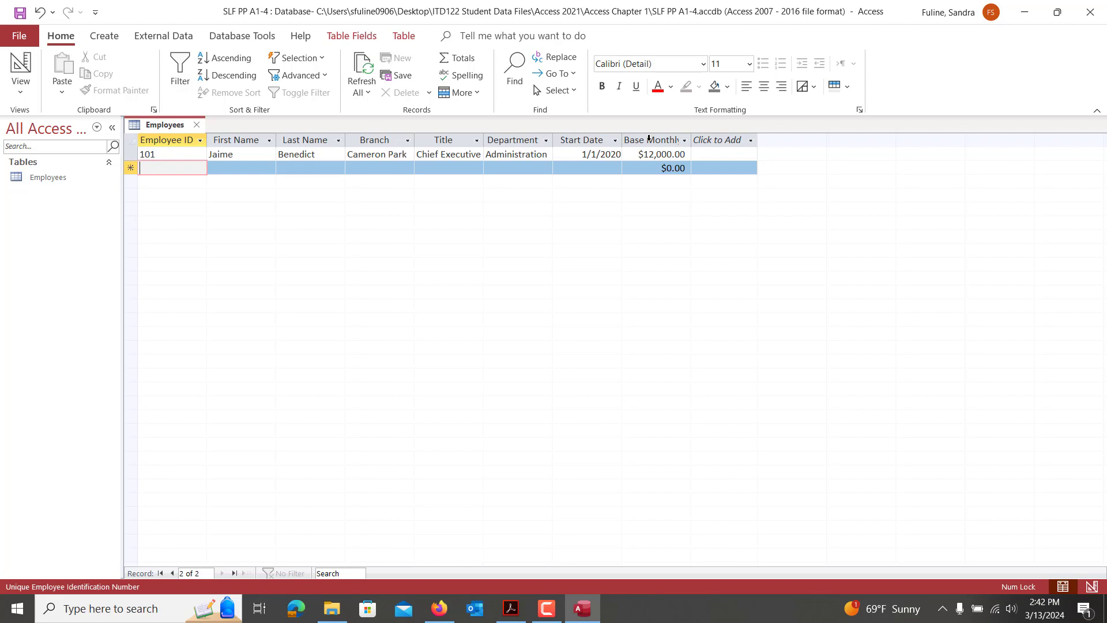
click(536, 605)
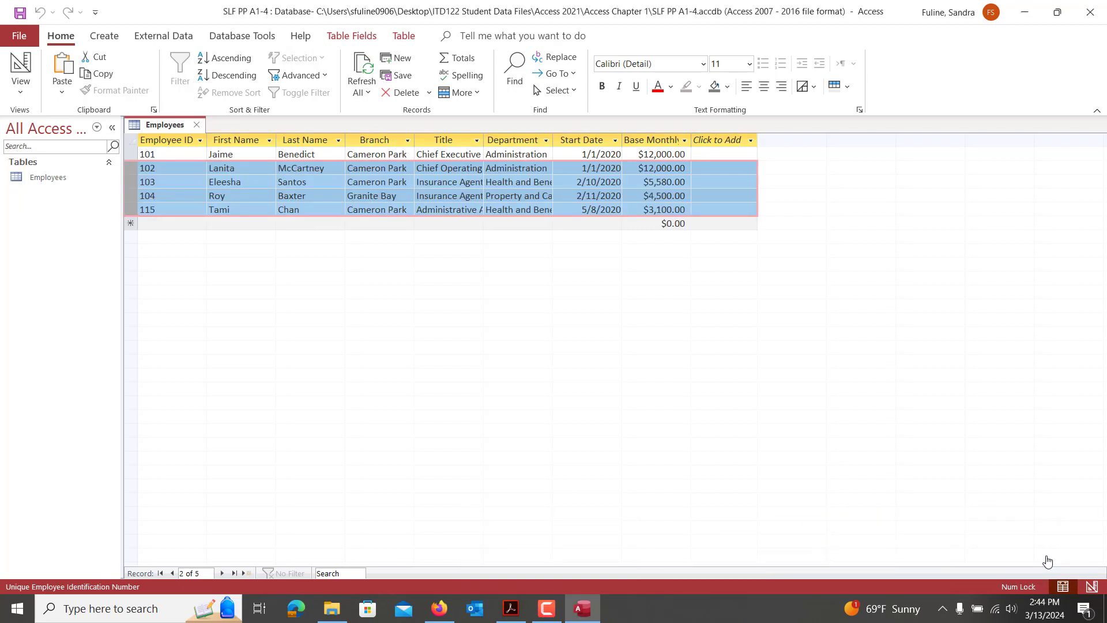
Fit the widths of all Employees columns from Employee ID through Base Monthly Salary to their contents and clear the selection
click(175, 168)
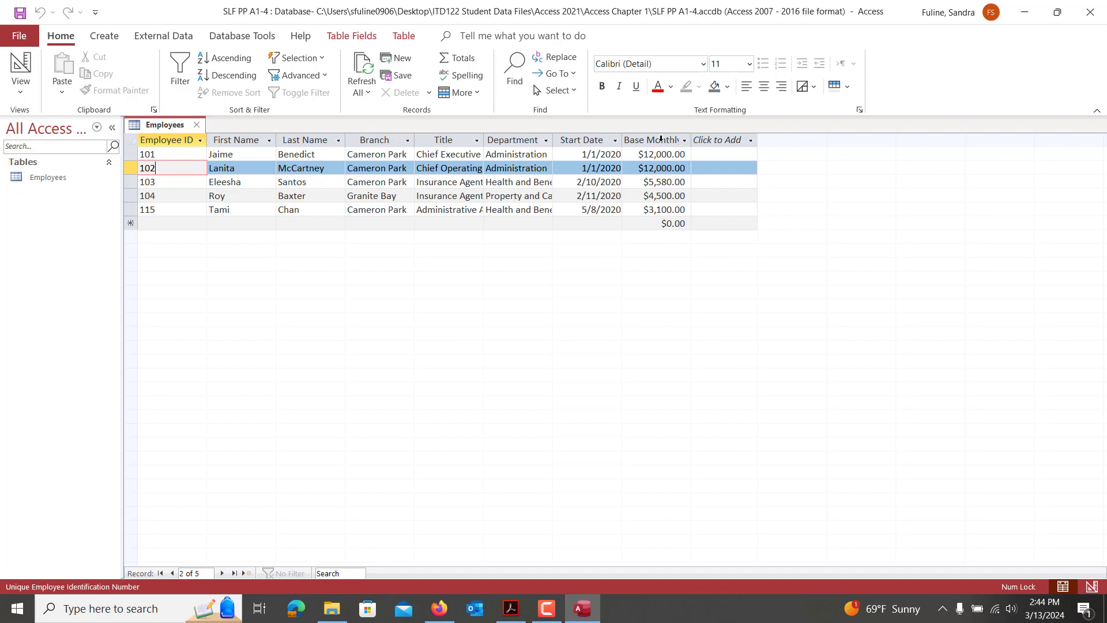
drag(162, 139, 635, 139)
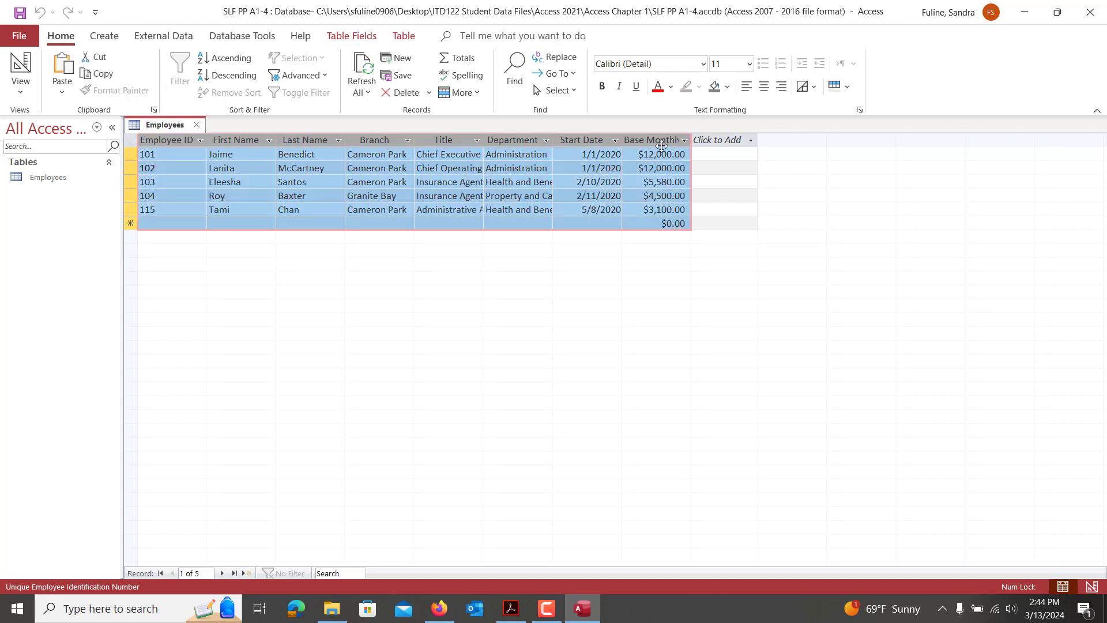
double_click(693, 135)
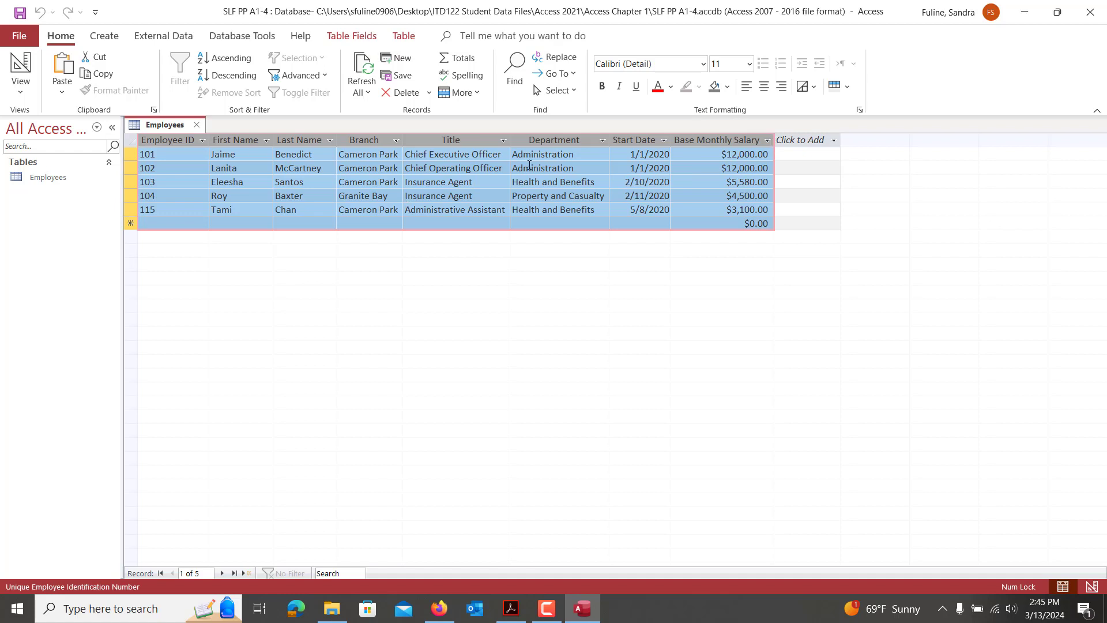
click(461, 196)
click(461, 141)
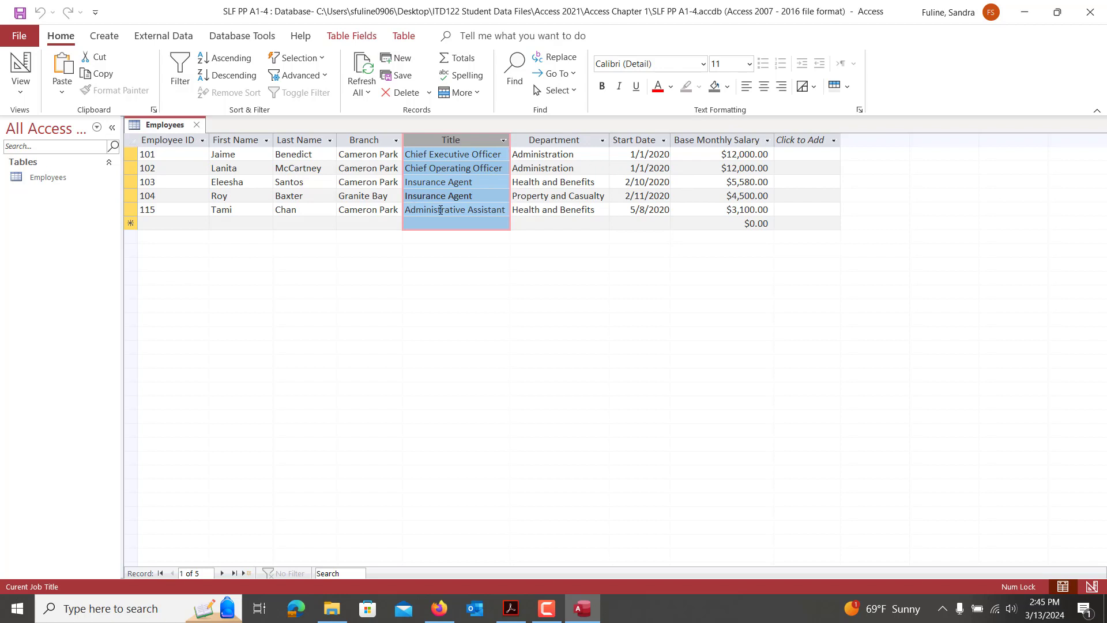
click(357, 169)
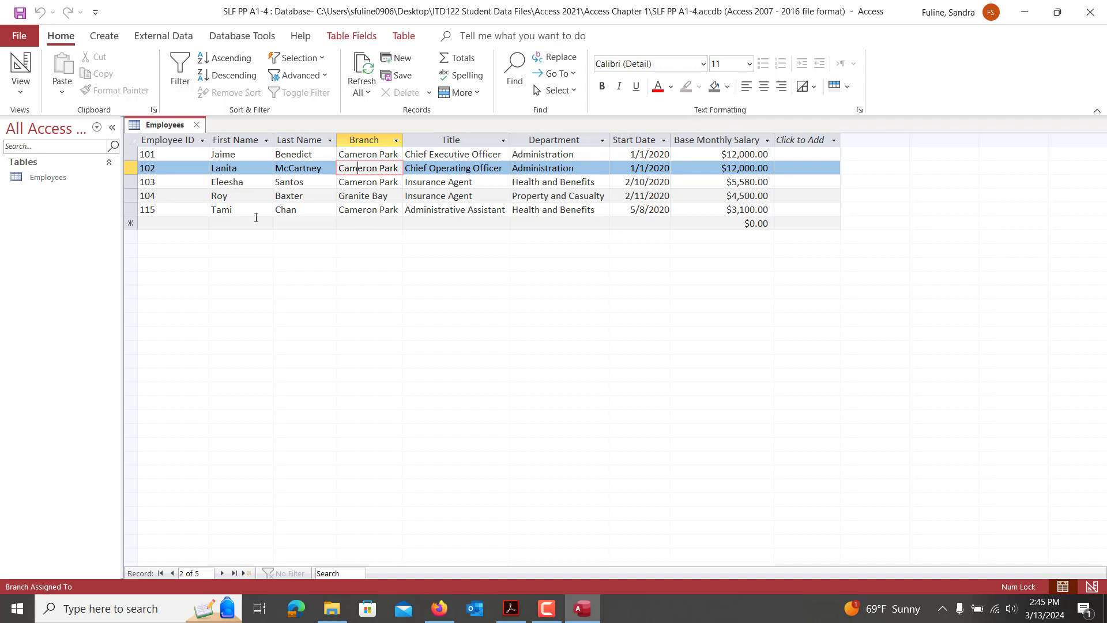
click(158, 153)
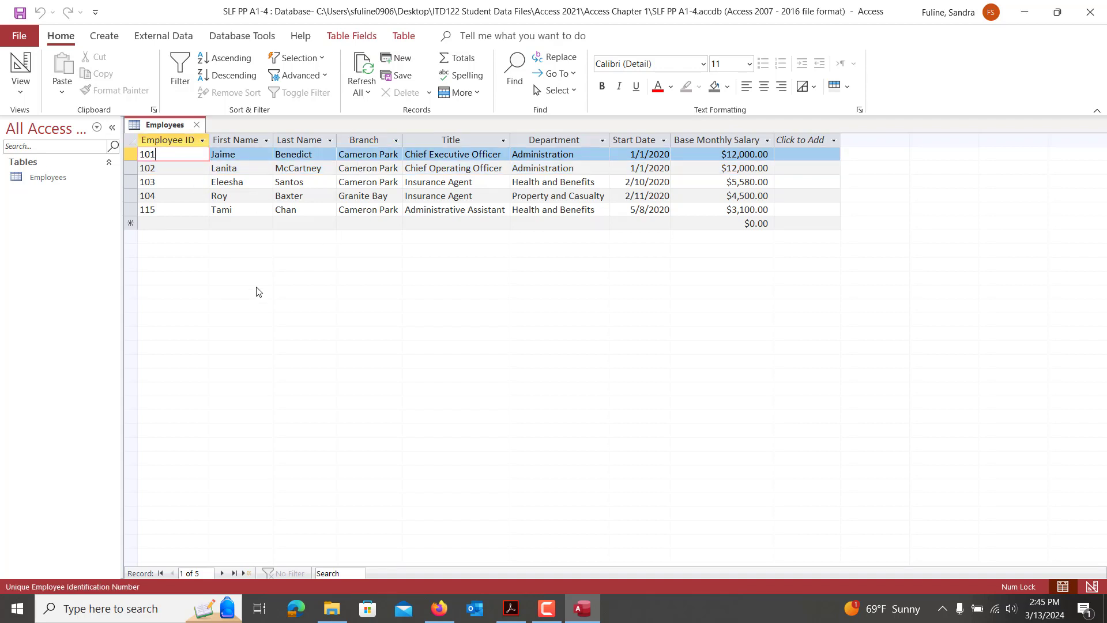
Read the PDF directions for finishing Pause & Practice 1-2 and for importing Excel data into the Employees table in Pause & Practice 1-3
click(511, 608)
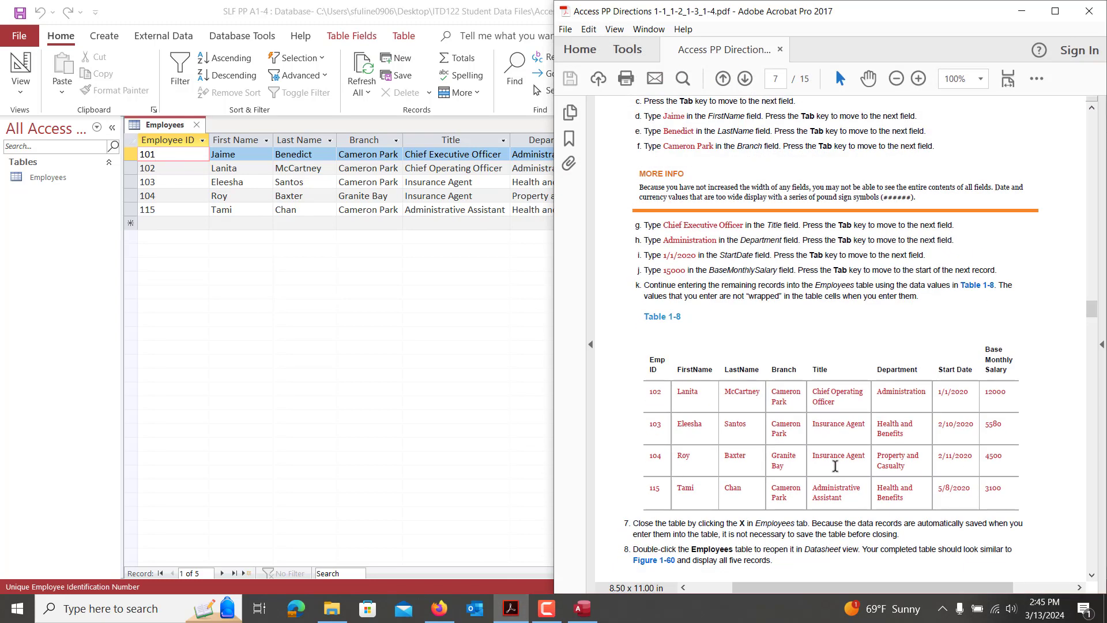
scroll(836, 466, down, 1)
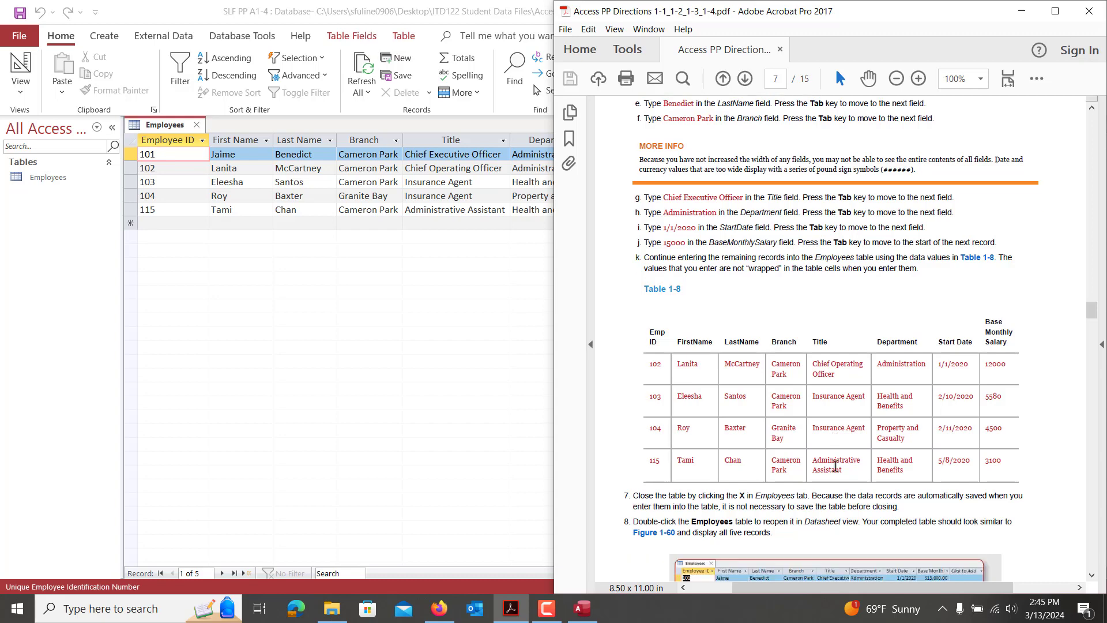
scroll(836, 466, down, 3)
scroll(836, 466, down, 3)
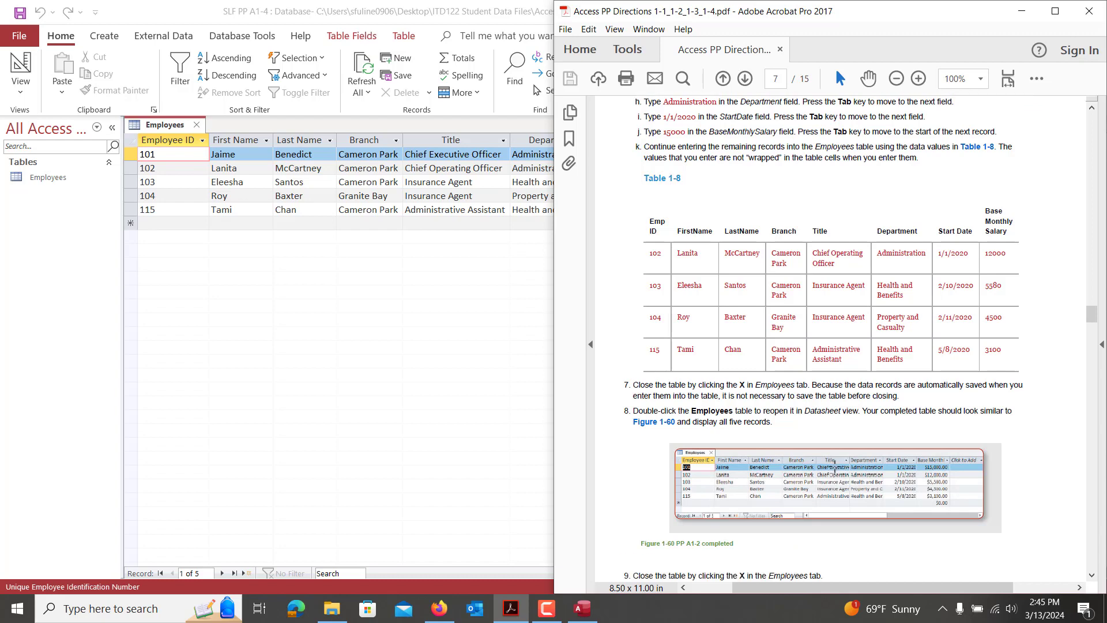
scroll(836, 466, down, 10)
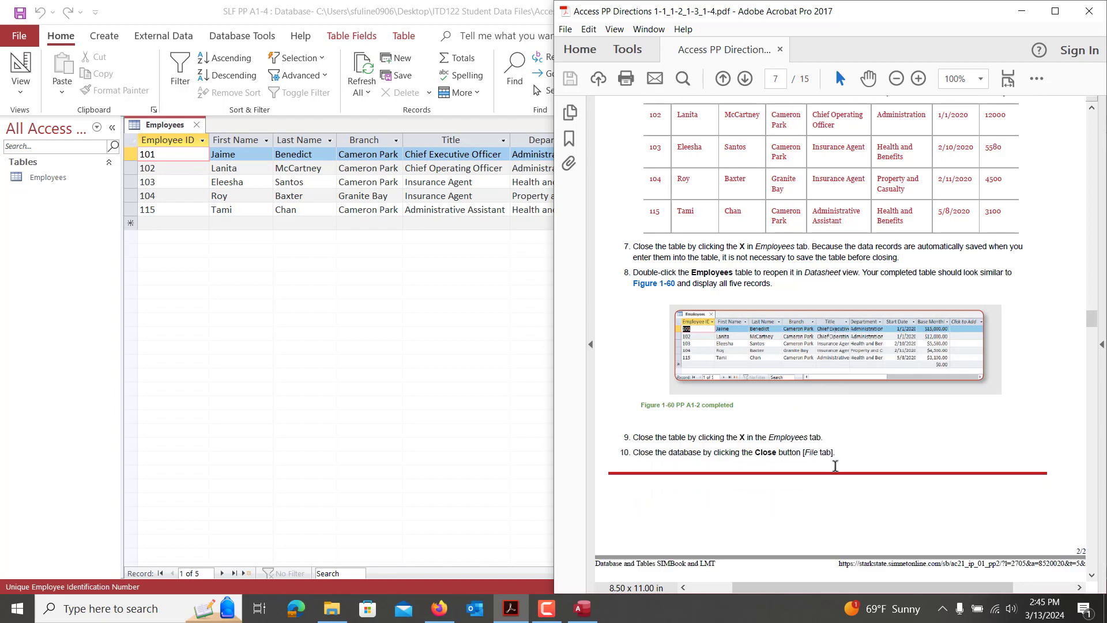
scroll(835, 467, down, 10)
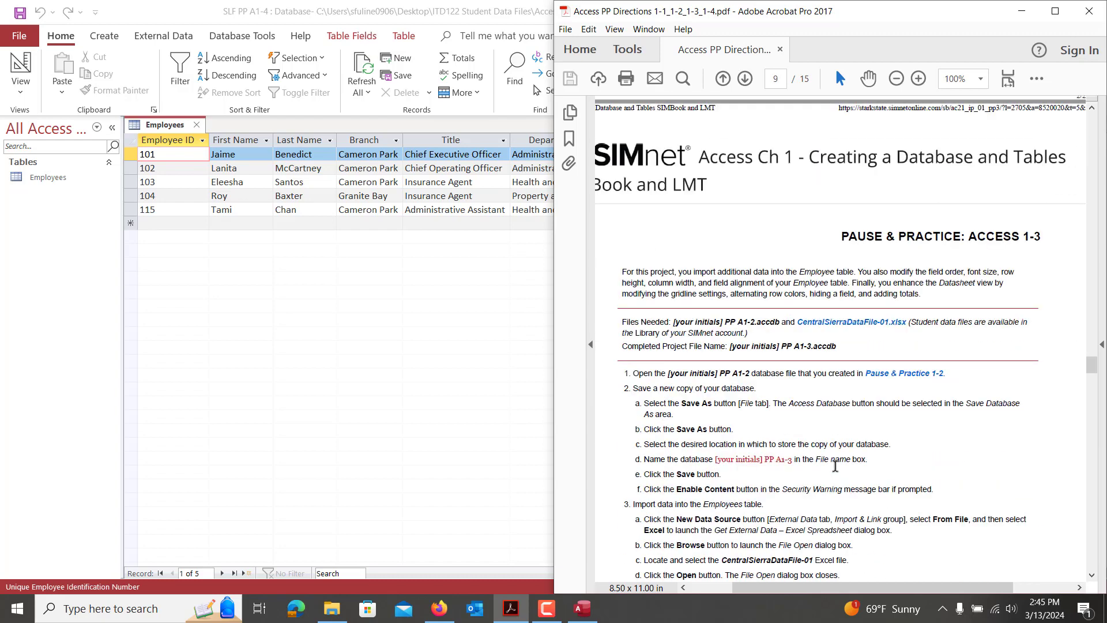
scroll(836, 466, down, 1)
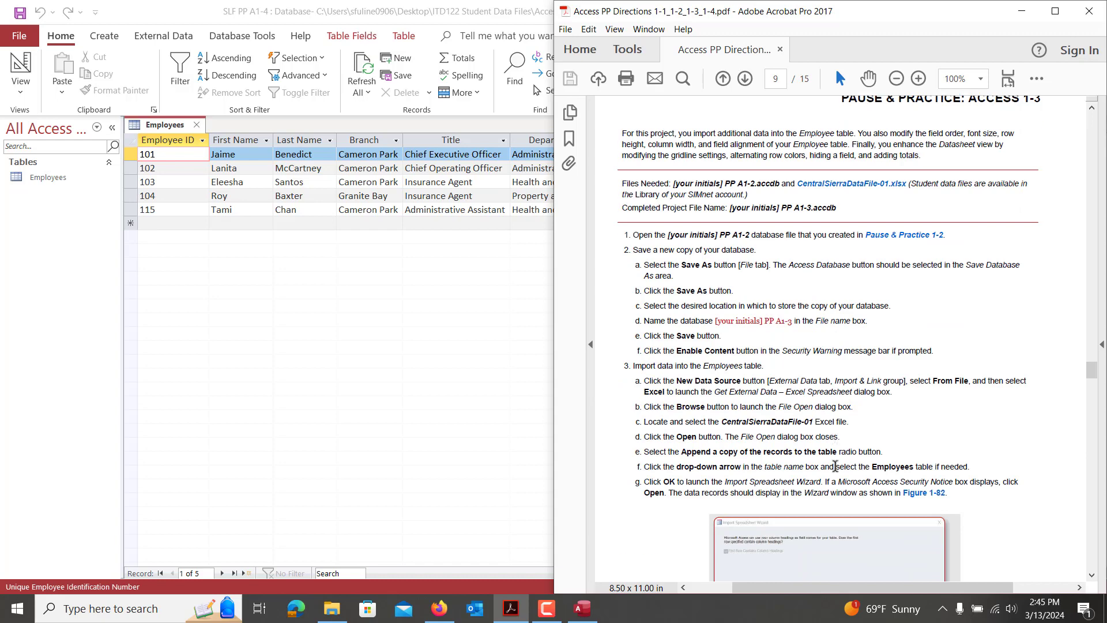
scroll(836, 466, down, 3)
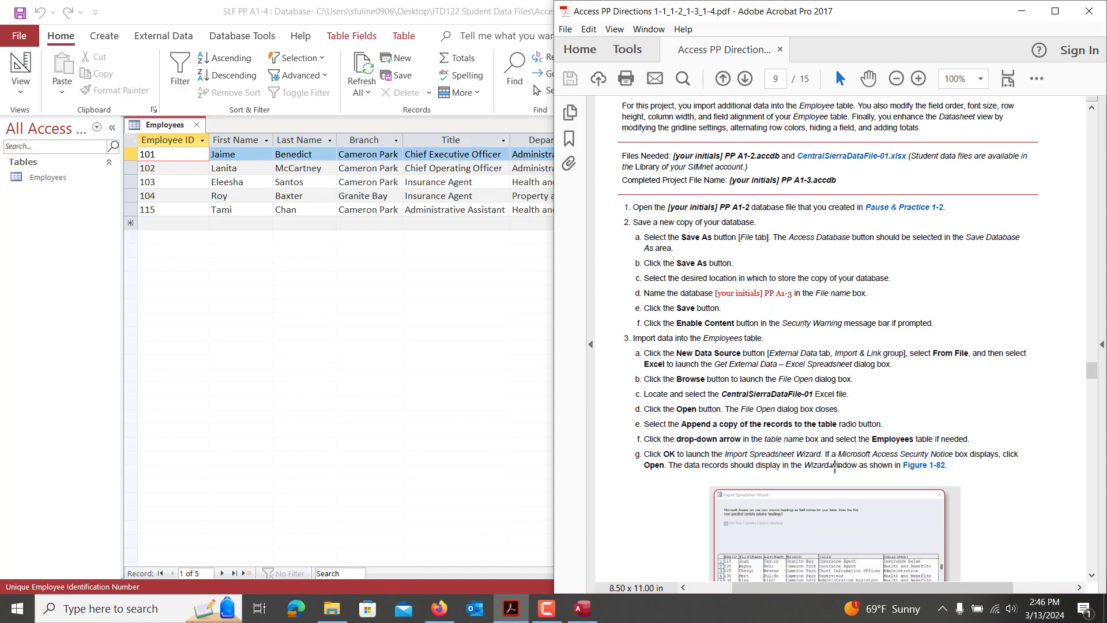
scroll(835, 467, down, 3)
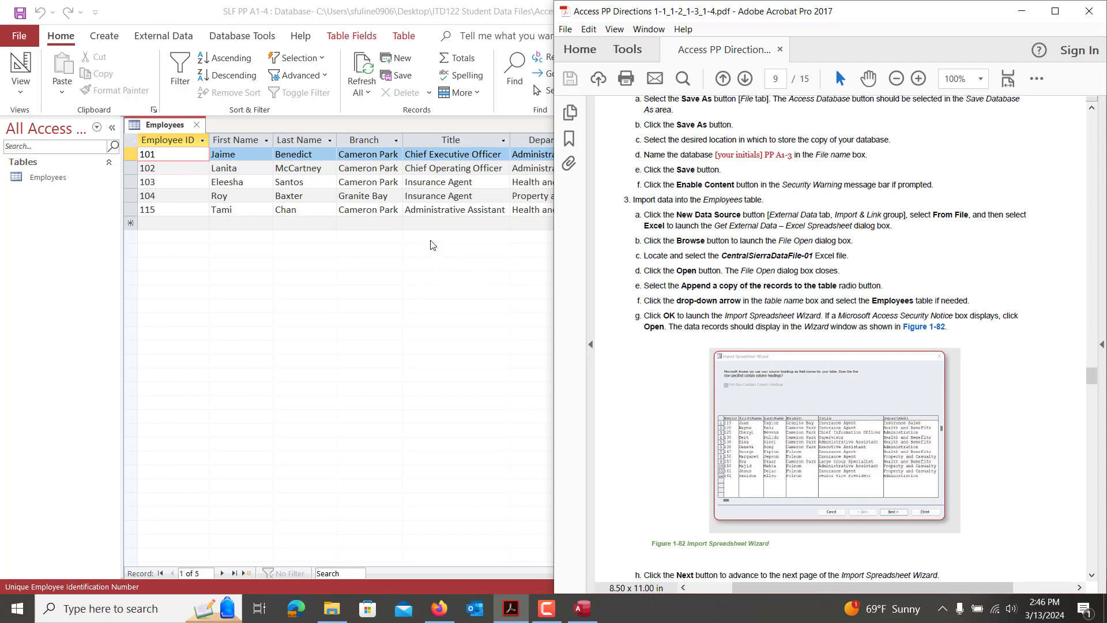
Close the Employees table and choose the Excel file CentralSierraDataFile-01 as the source for an external data import
click(454, 230)
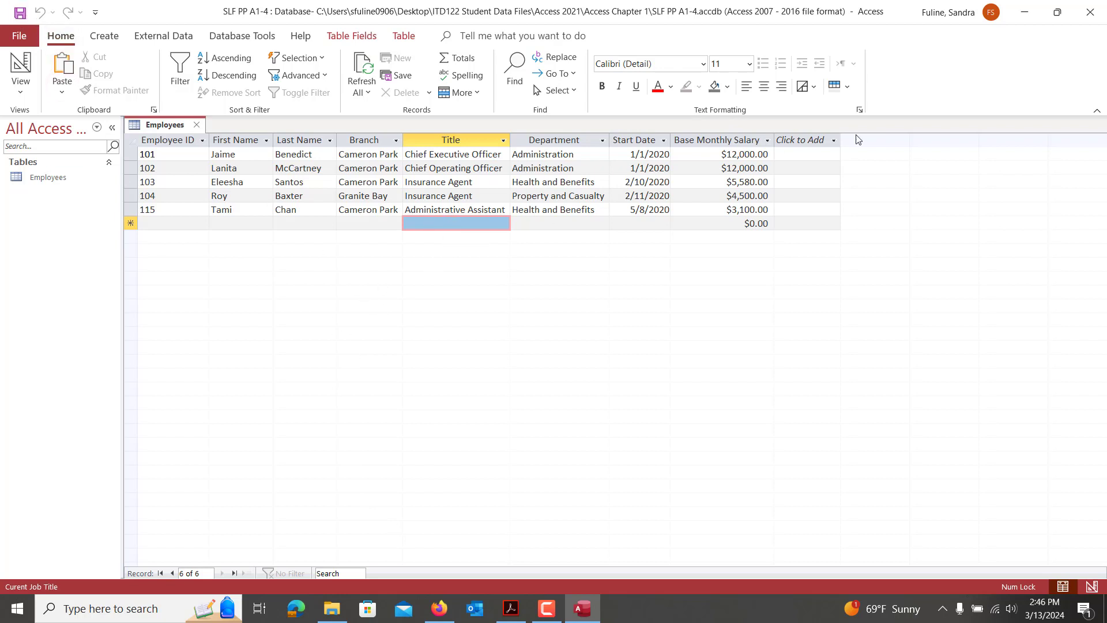
click(198, 125)
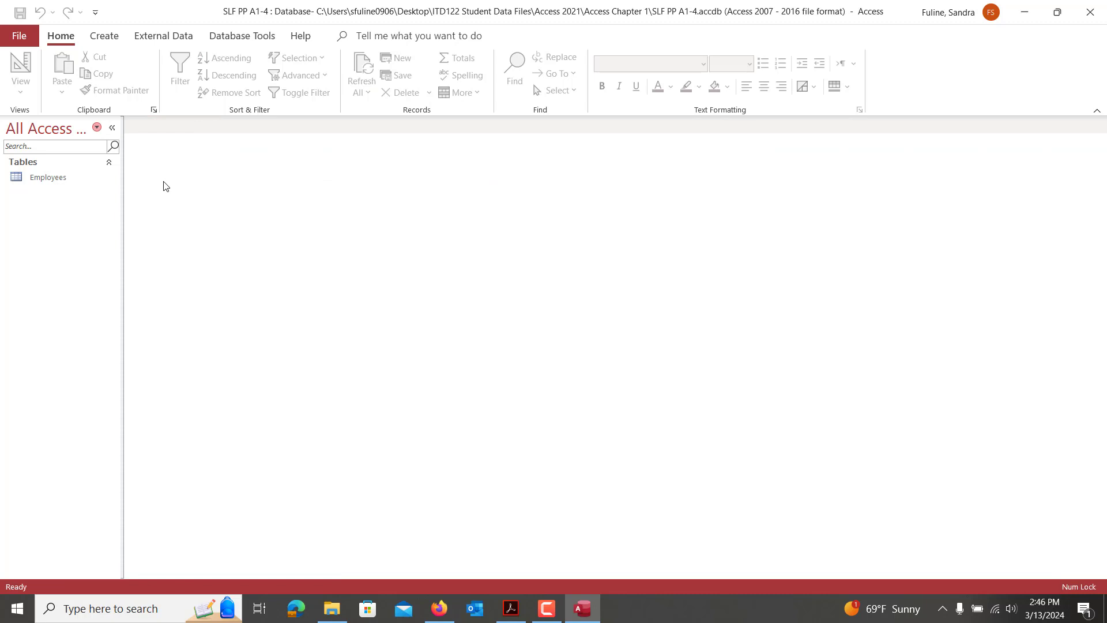
click(162, 37)
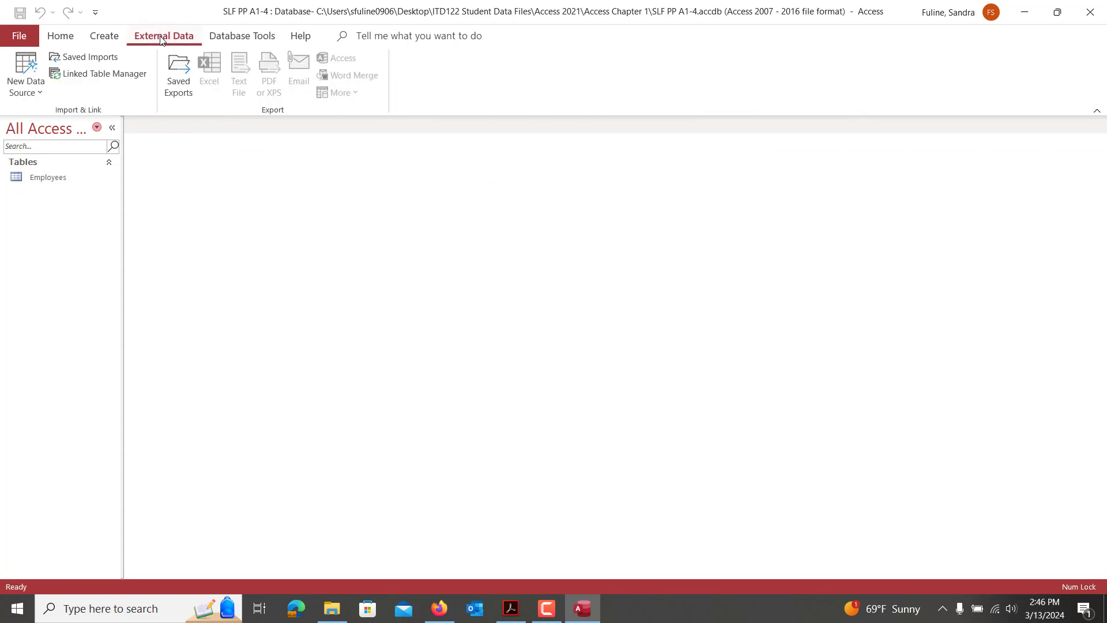
click(29, 95)
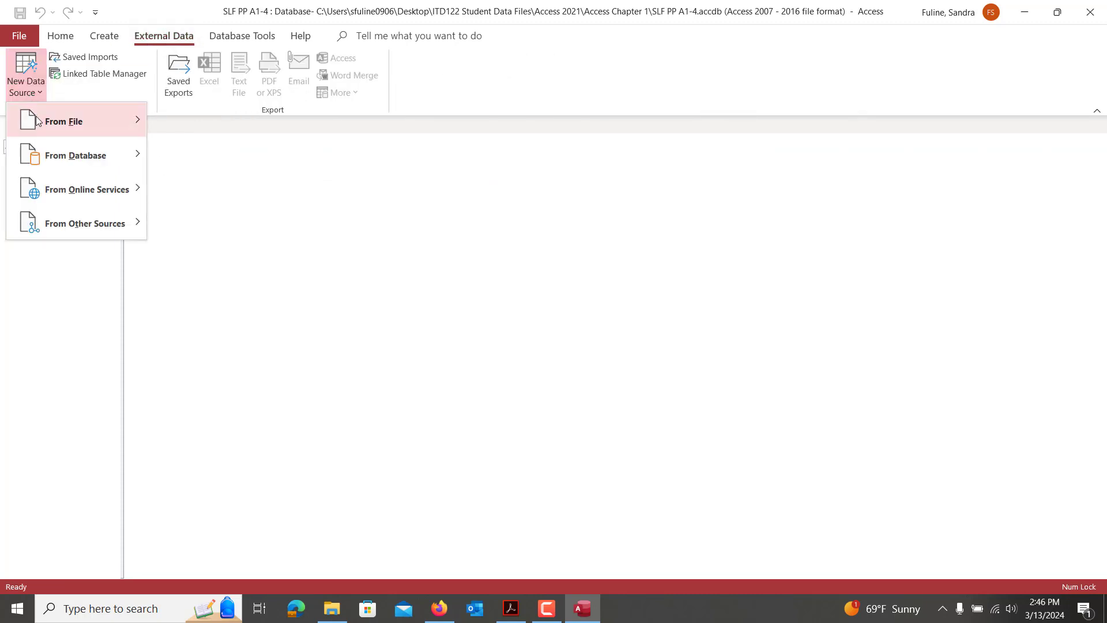
mouse_move(35, 116)
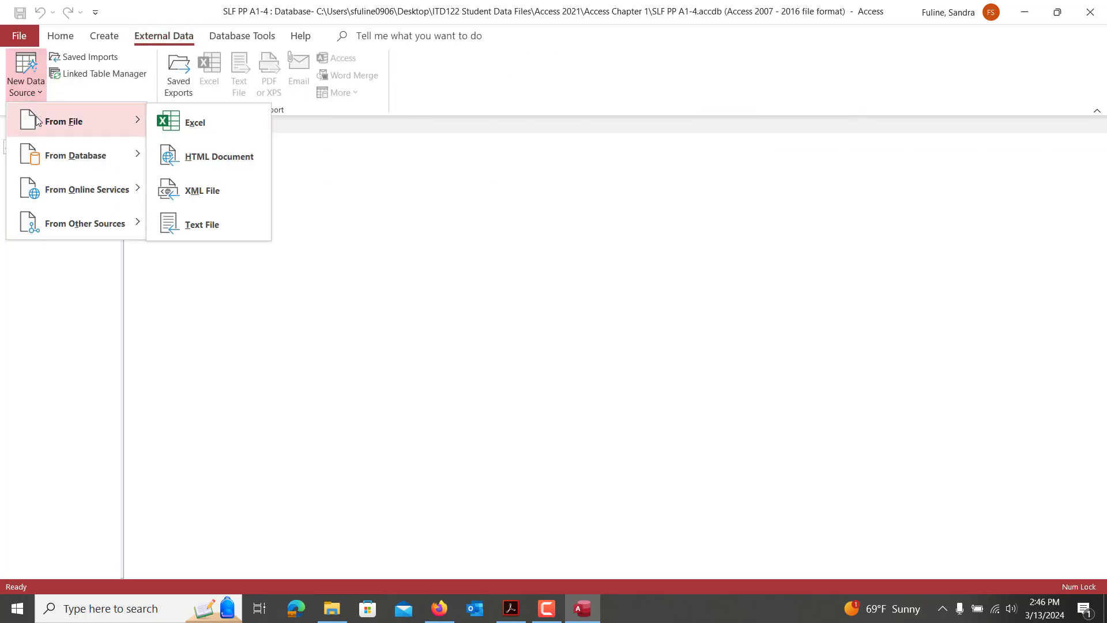
click(219, 118)
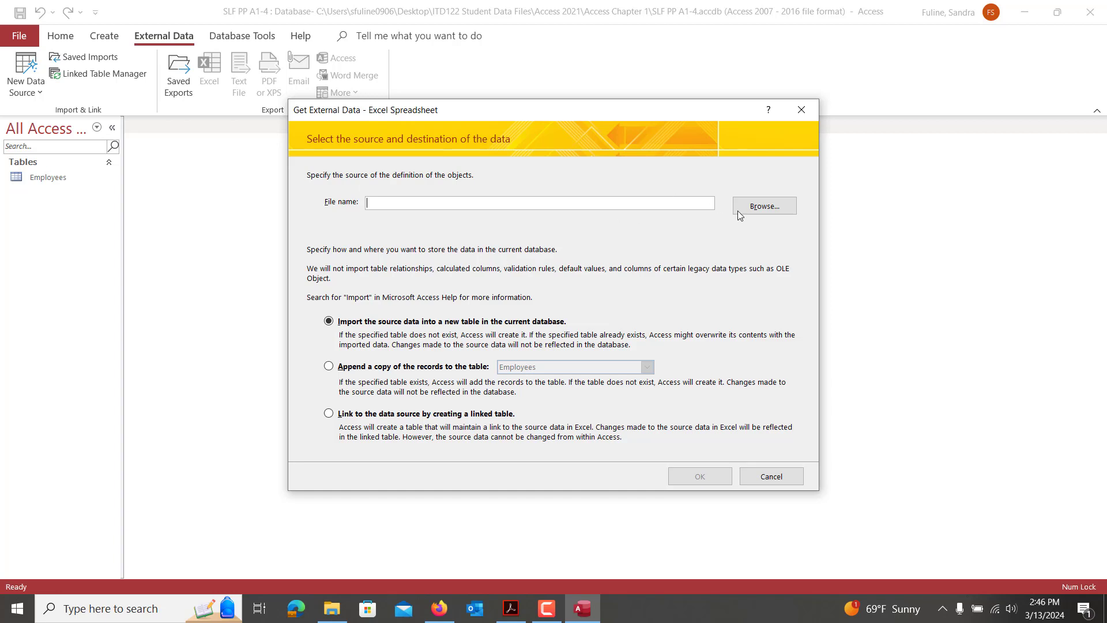
click(758, 213)
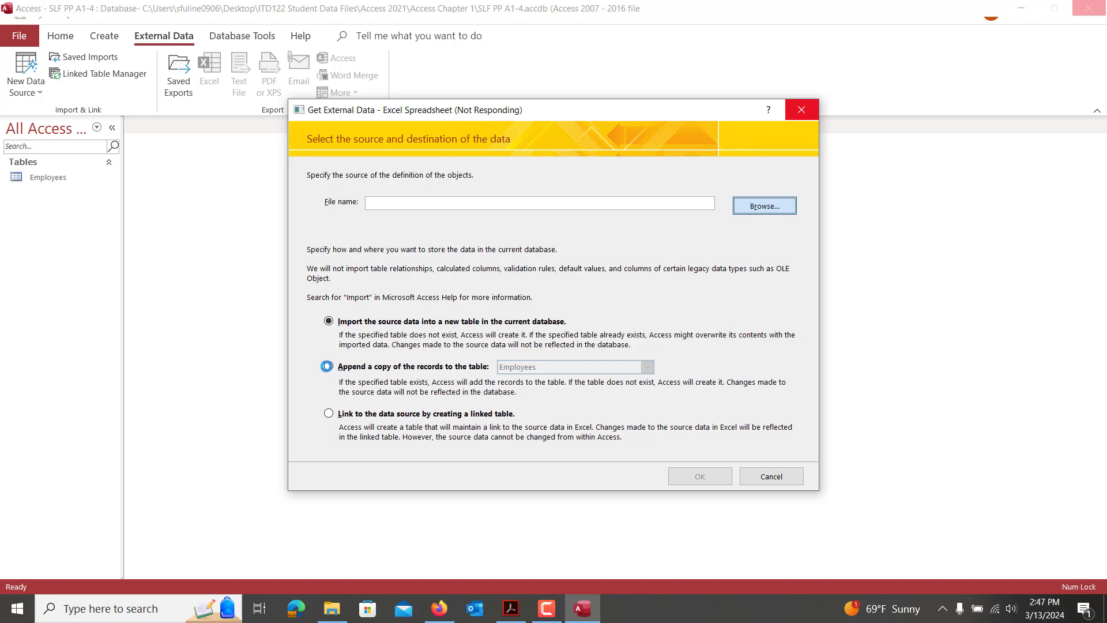
double_click(509, 231)
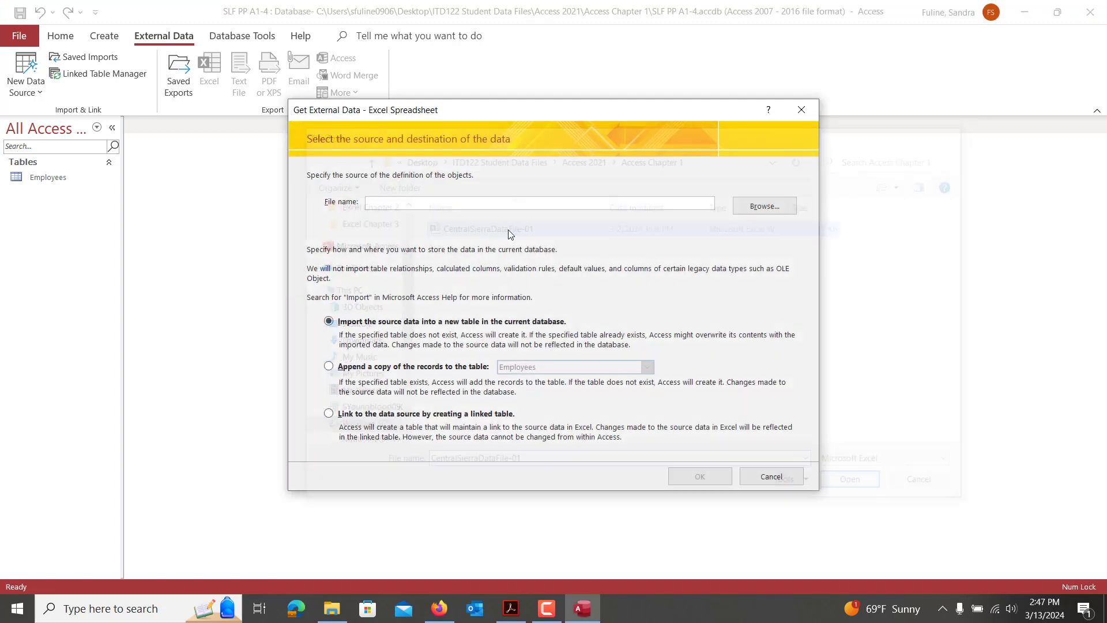
Append a copy of the spreadsheet records to the Employees table and complete the import without saving the import steps
click(331, 367)
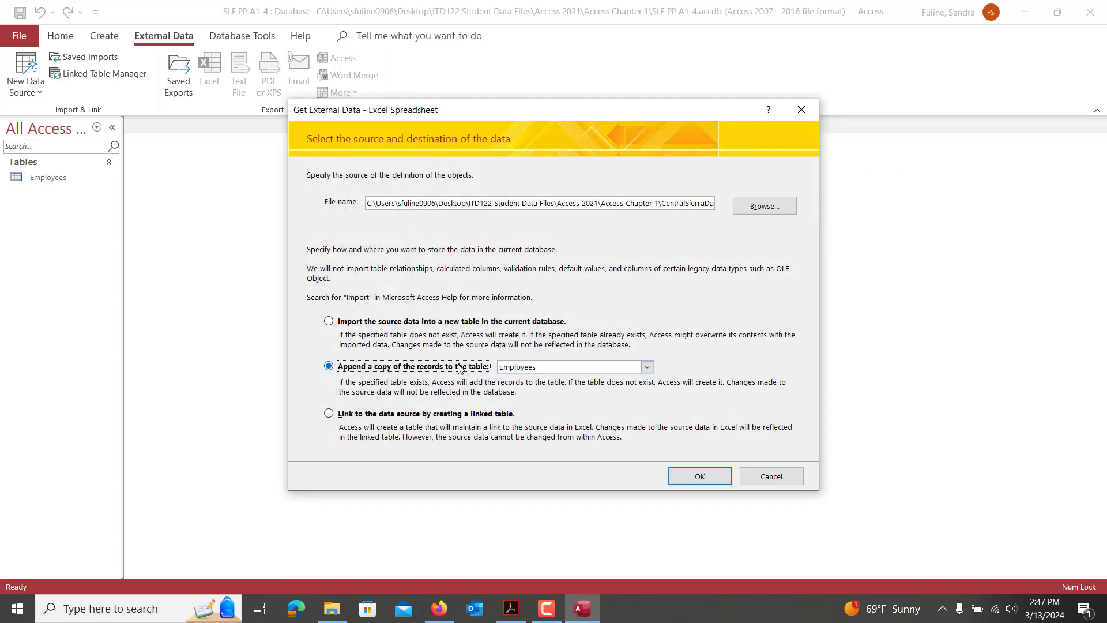
click(693, 479)
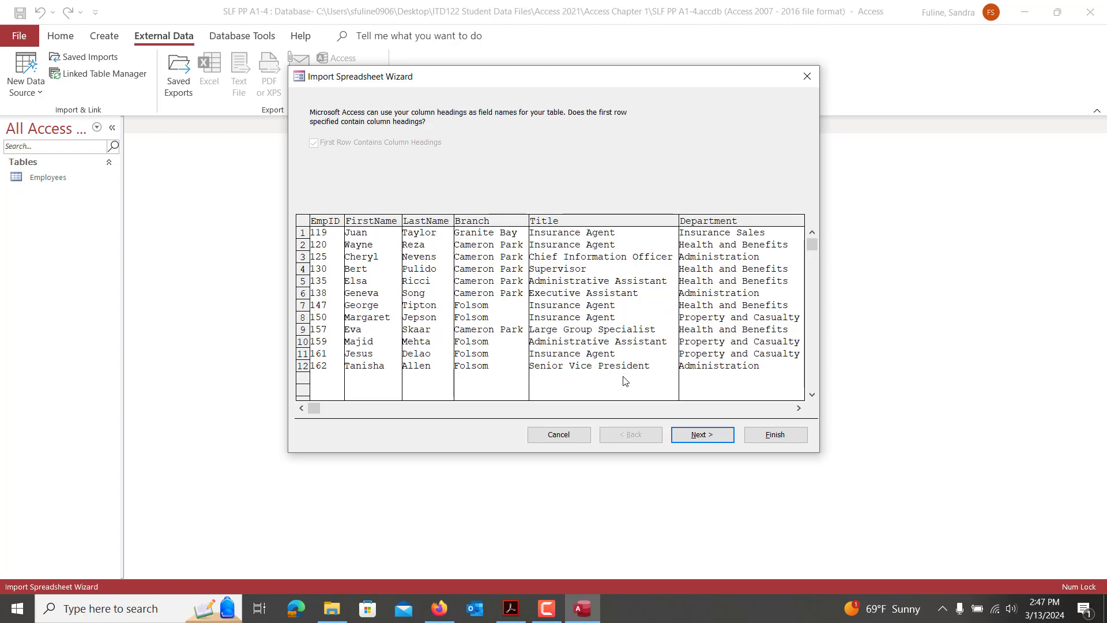
click(704, 441)
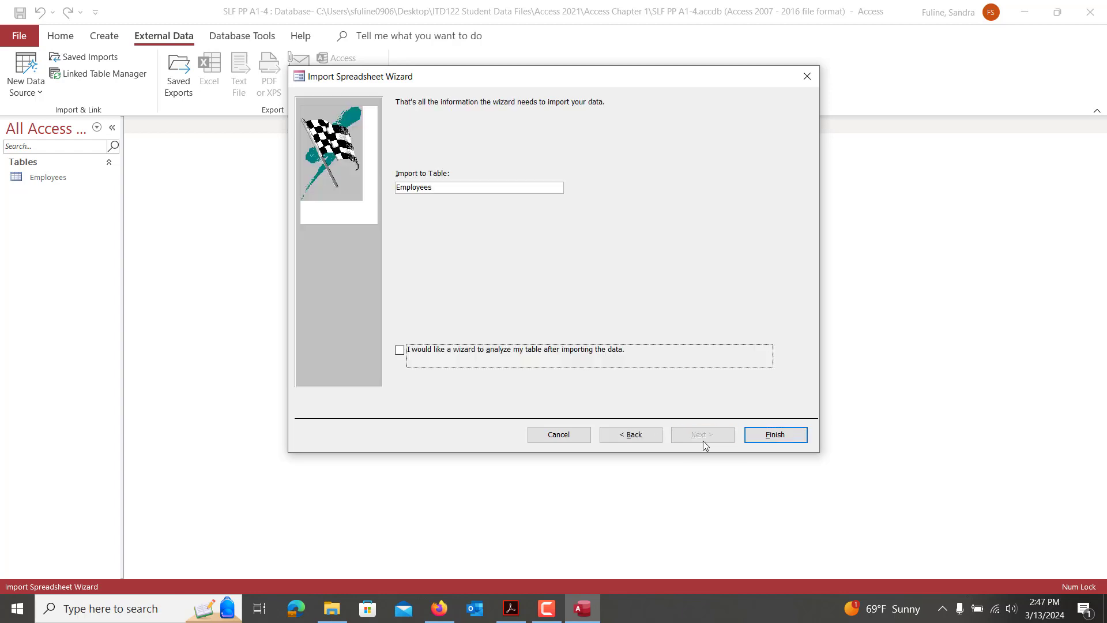
click(773, 435)
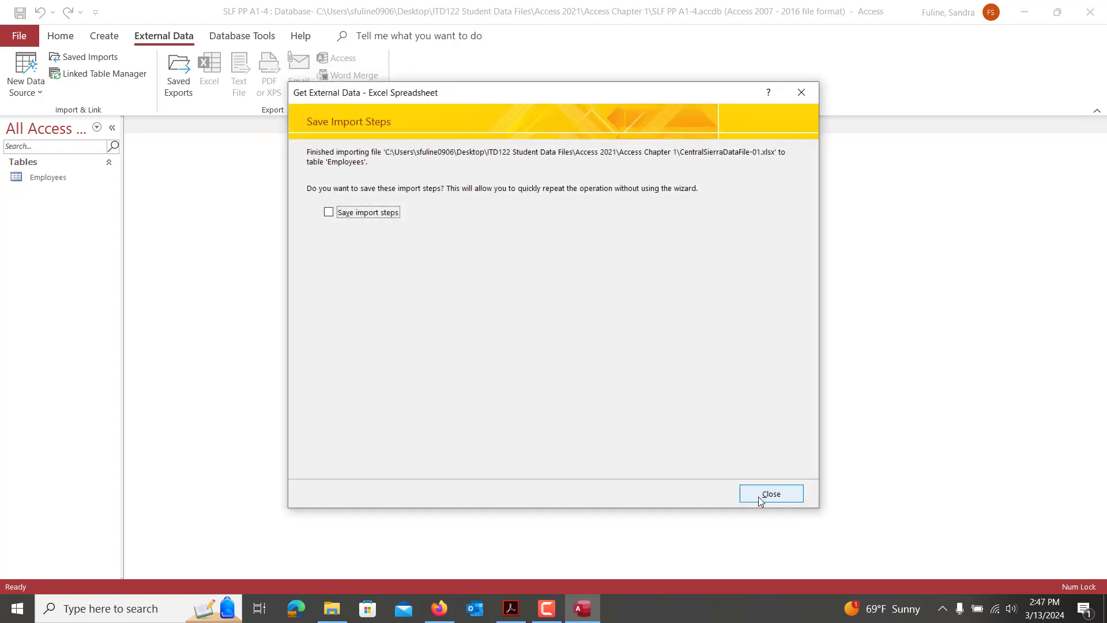
click(760, 499)
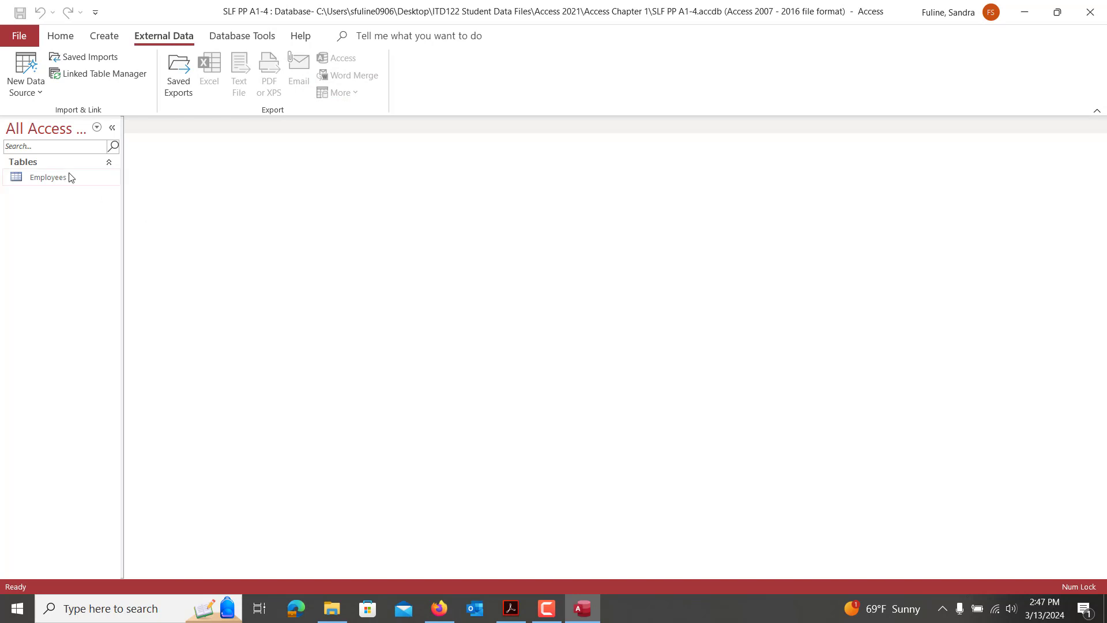
Open and save the Employees table, and consult the PDF directions for navigating records and changing the datasheet layout
double_click(49, 177)
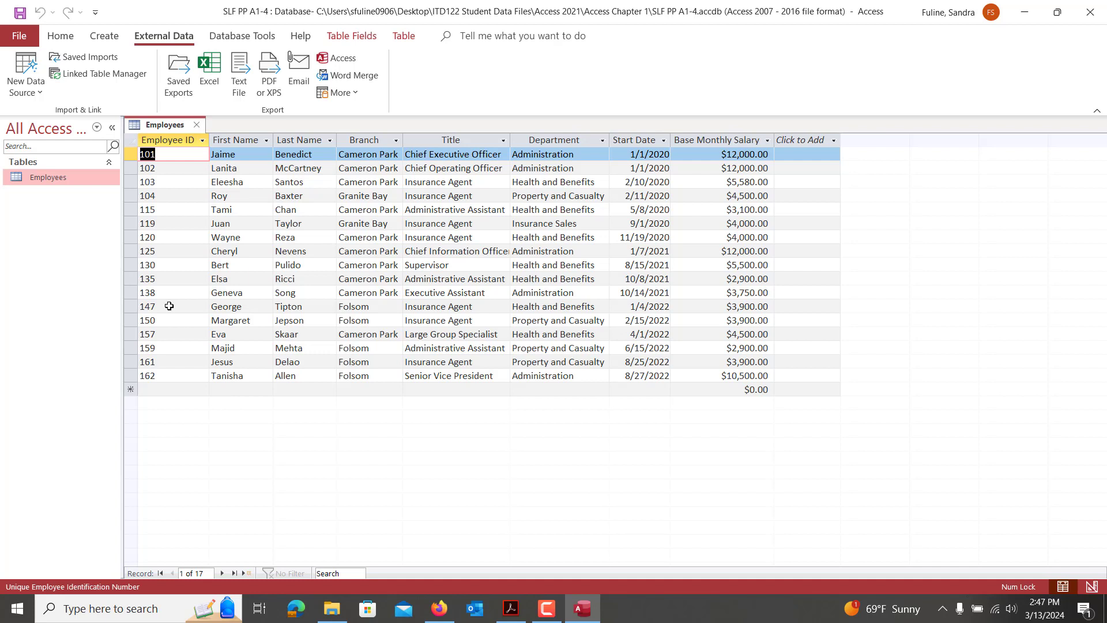
click(19, 12)
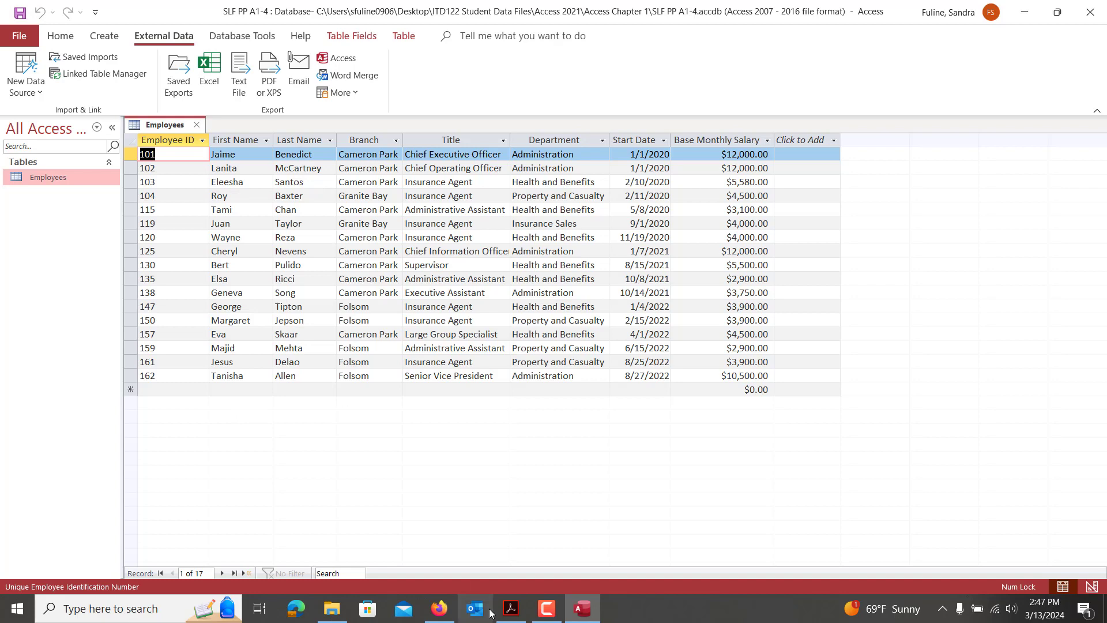
click(511, 608)
scroll(824, 531, down, 10)
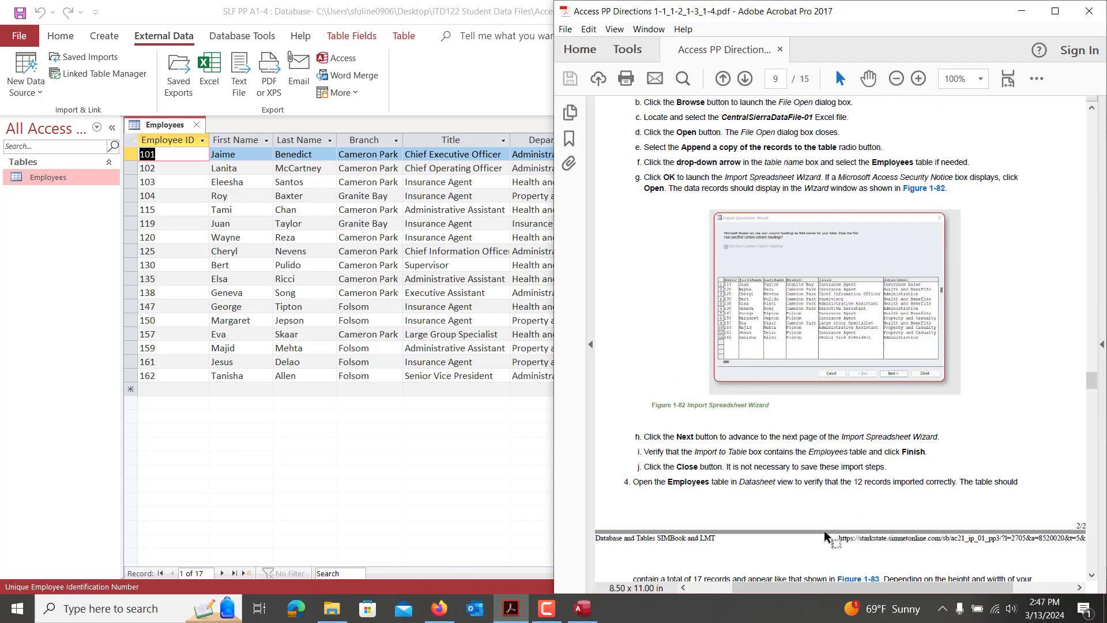
scroll(826, 531, down, 3)
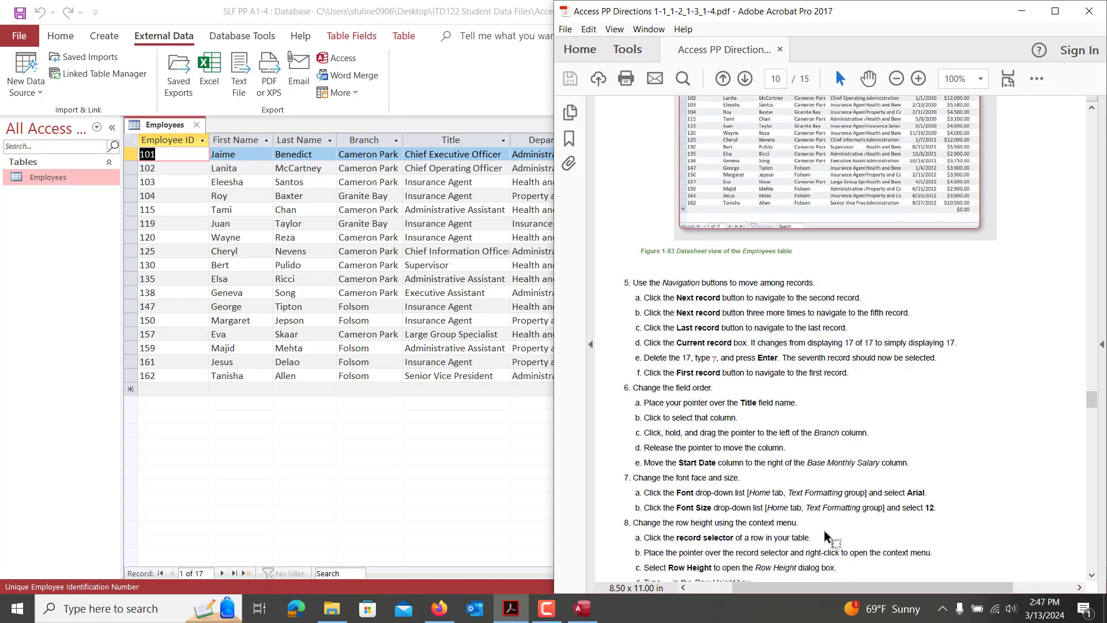
scroll(825, 531, down, 1)
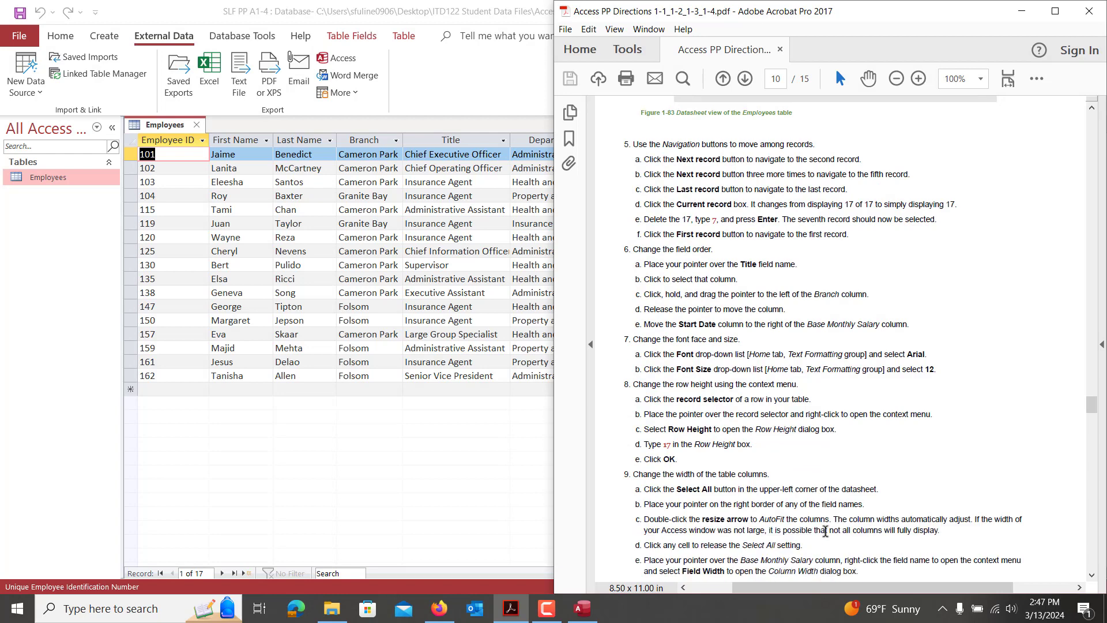
Step forward through the Employees records one at a time, jump to the last record, and return to the first
click(317, 471)
click(223, 573)
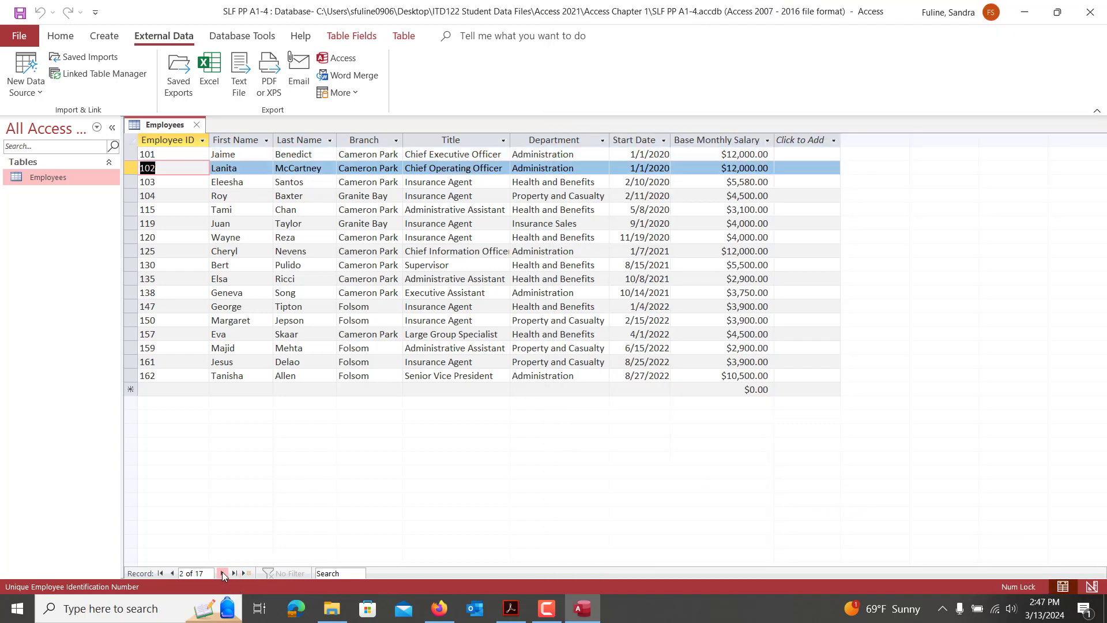
click(222, 573)
click(222, 573)
click(223, 572)
click(223, 572)
click(223, 573)
click(234, 573)
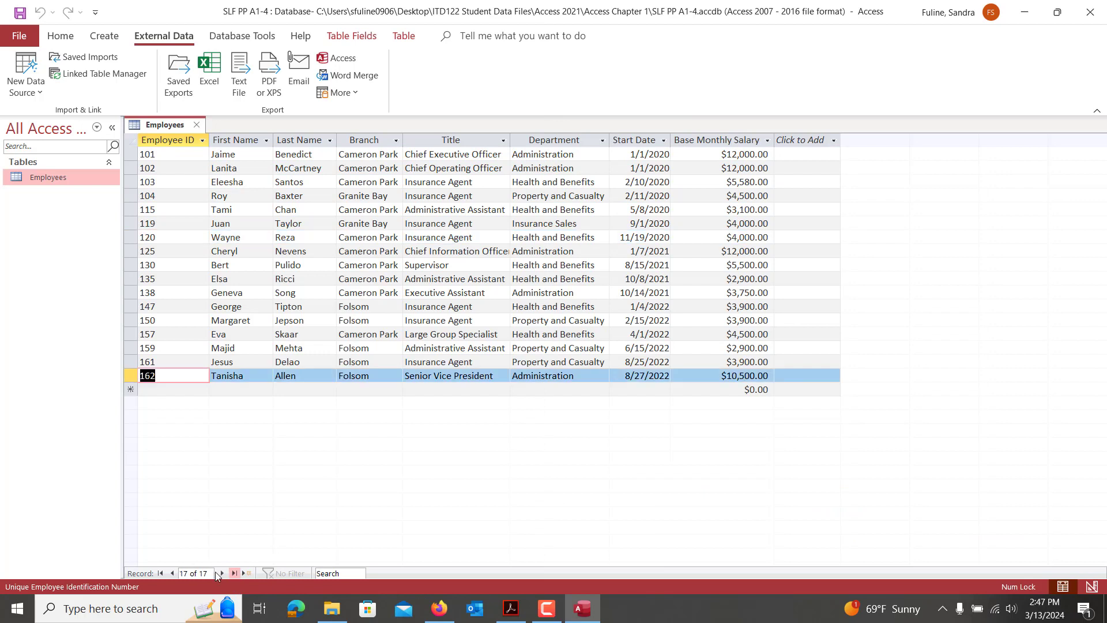
click(160, 573)
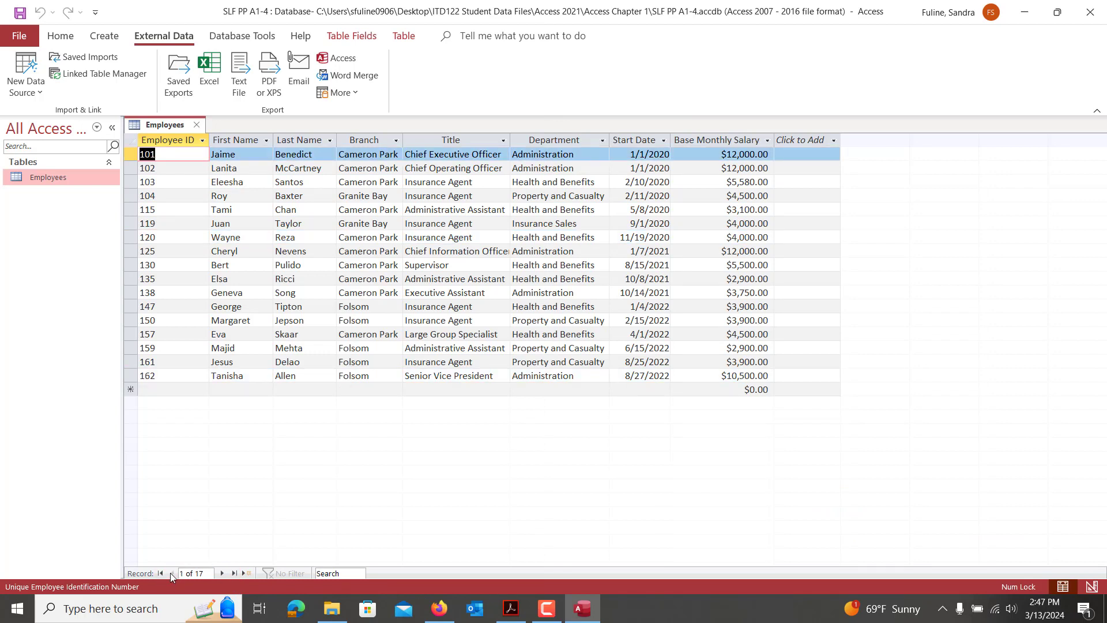
Go directly to record 7 of the Employees table by its record number
click(175, 576)
text(7)
key(Return)
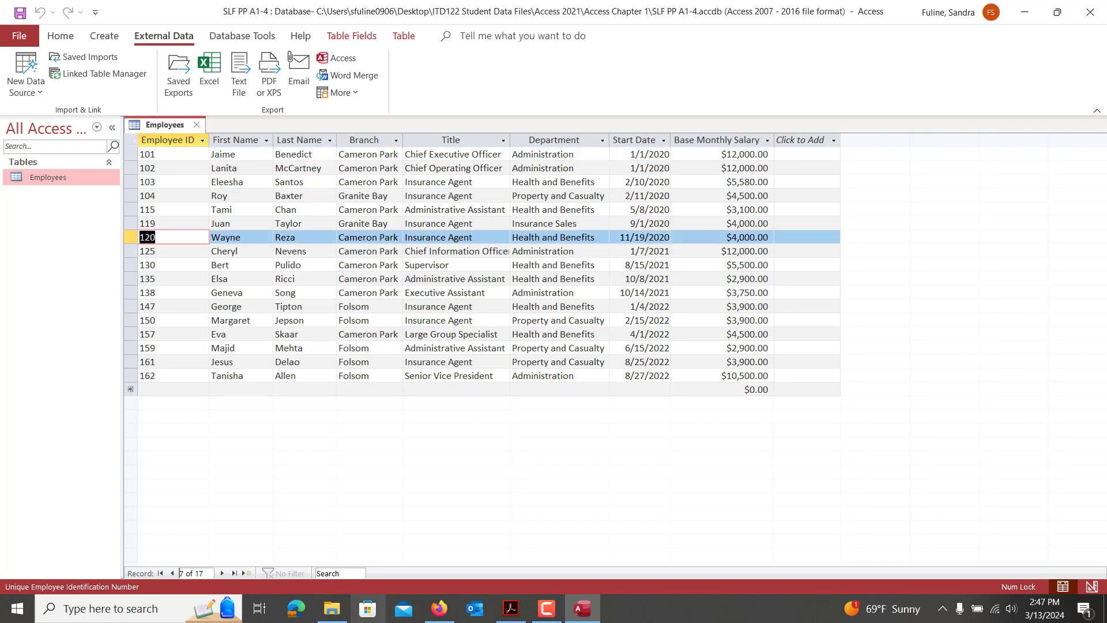
Check the PDF directions for the field order and move the Title column to just before Branch
click(522, 610)
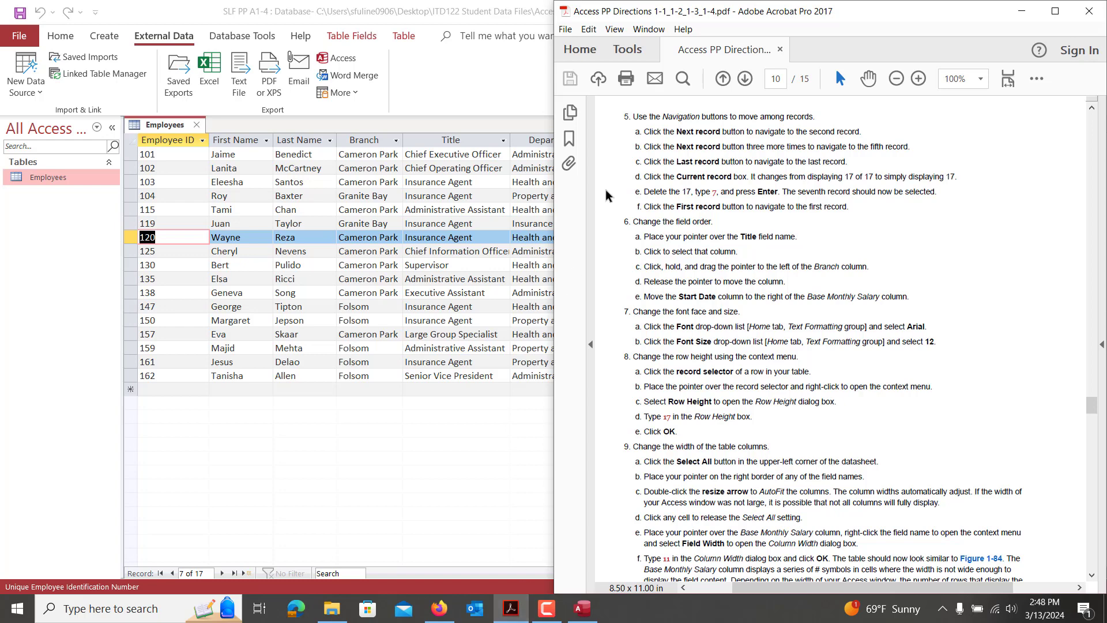
click(452, 141)
drag(451, 140, 351, 140)
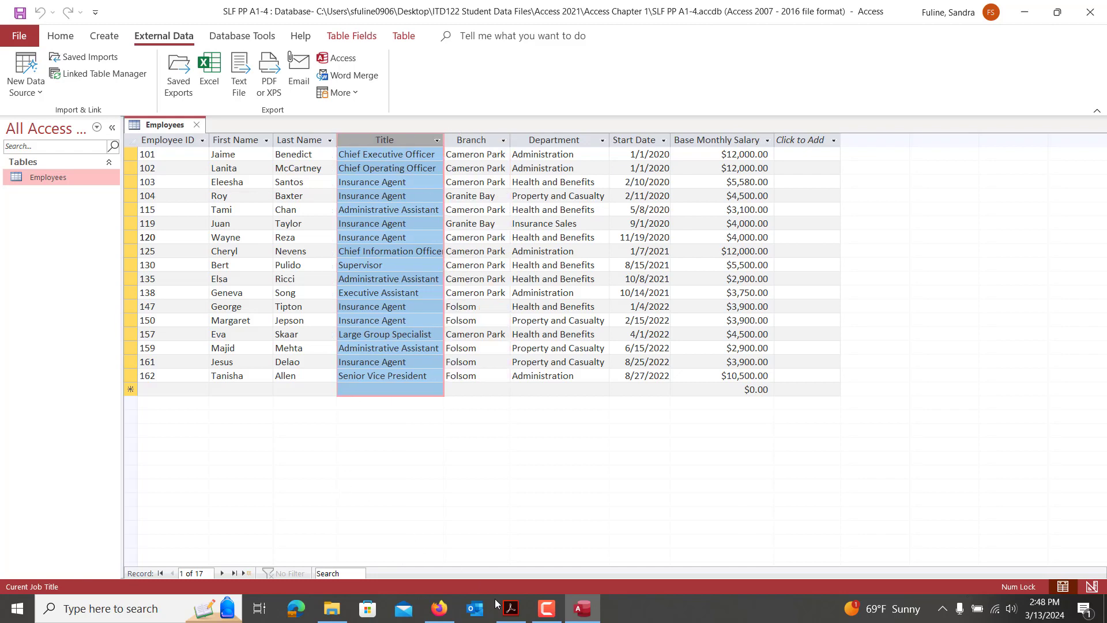
Check the next field-order direction in the PDF and move the Start Date column to just after Base Monthly Salary
click(510, 609)
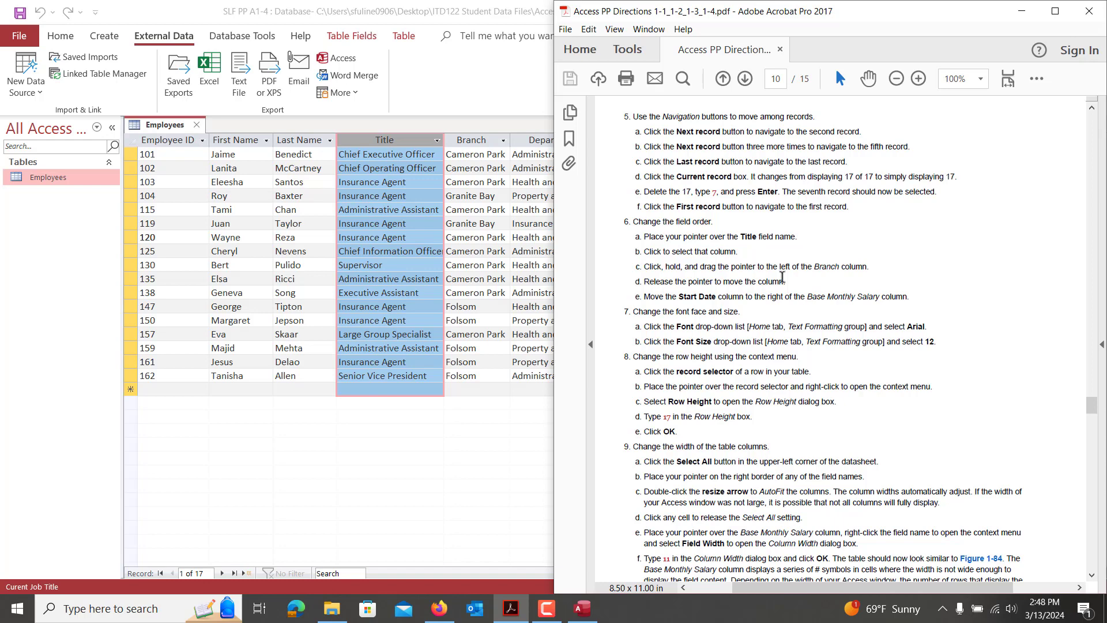
click(540, 134)
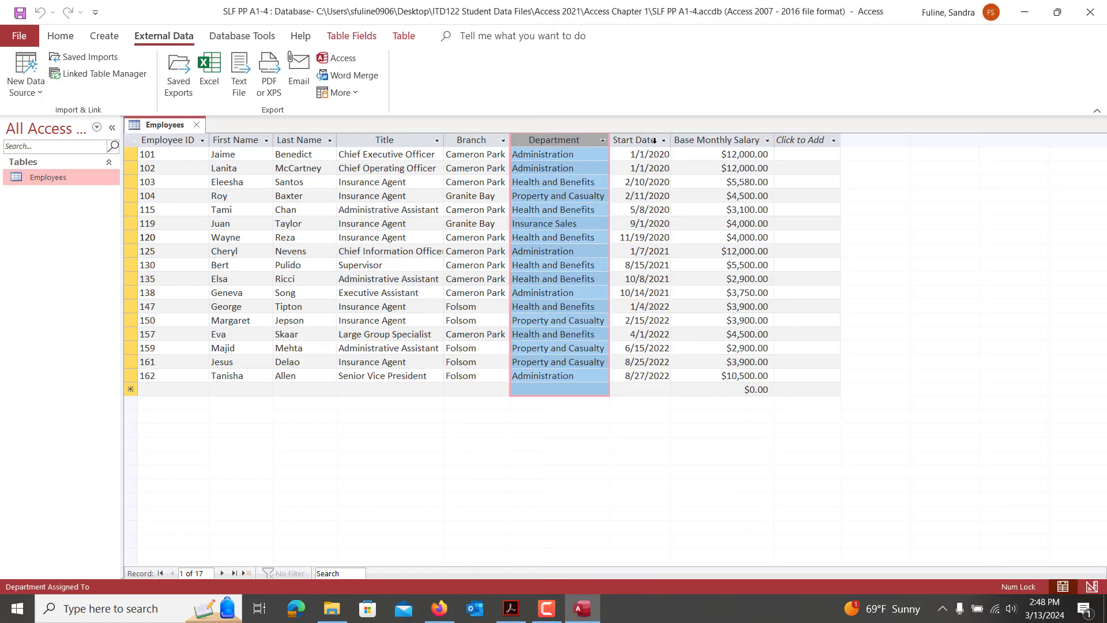
click(650, 139)
drag(650, 138, 779, 143)
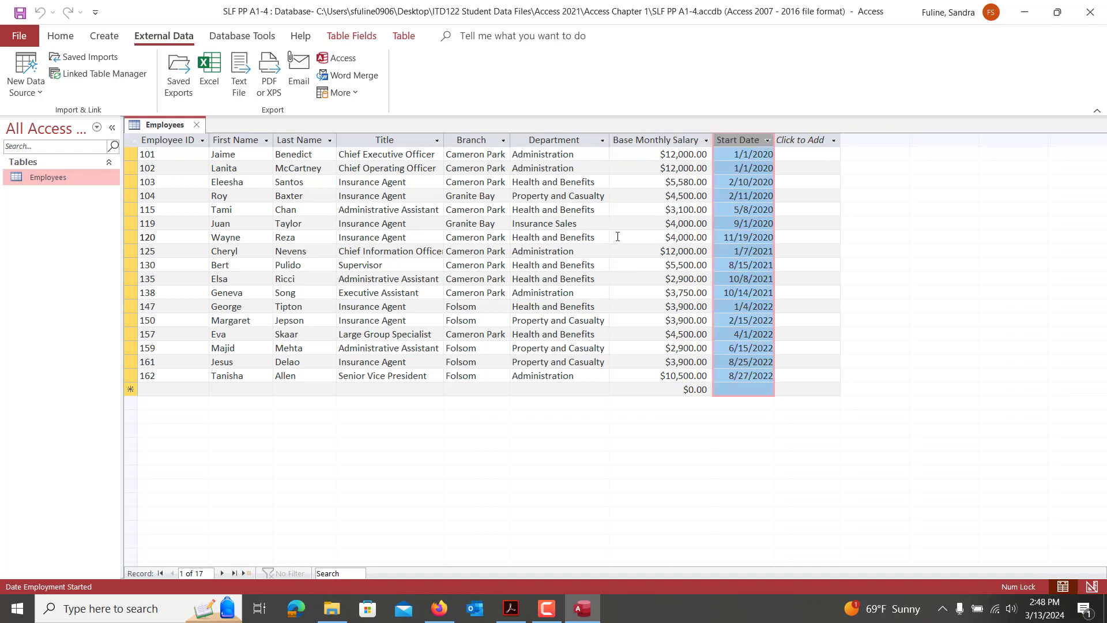
Following the PDF directions, set the font of the whole Employees datasheet to Arial, size 12
click(509, 608)
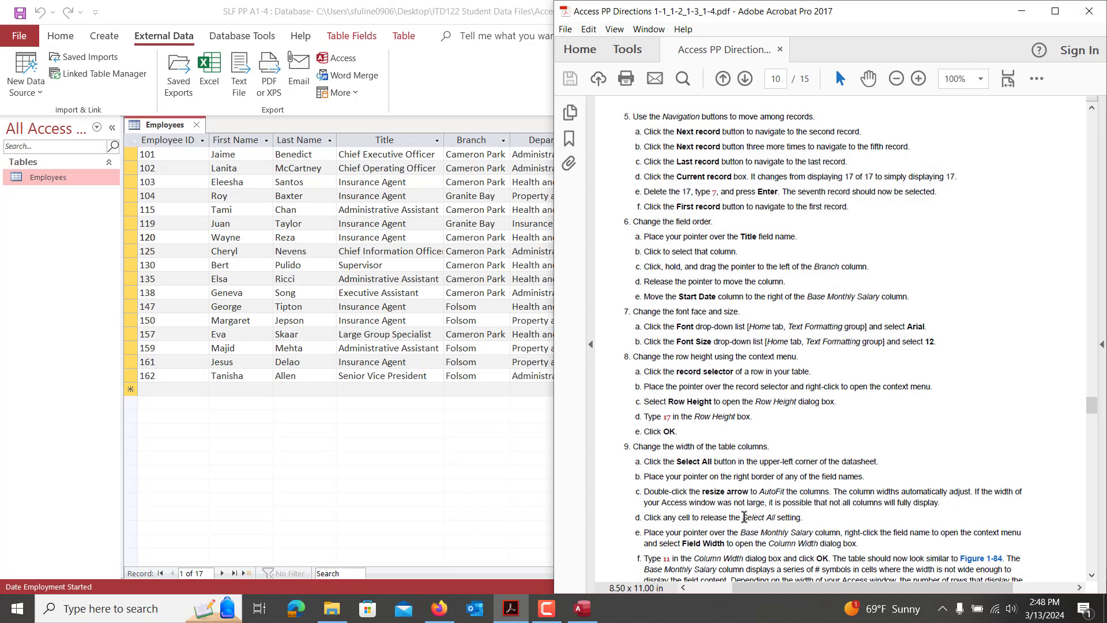
scroll(743, 516, down, 2)
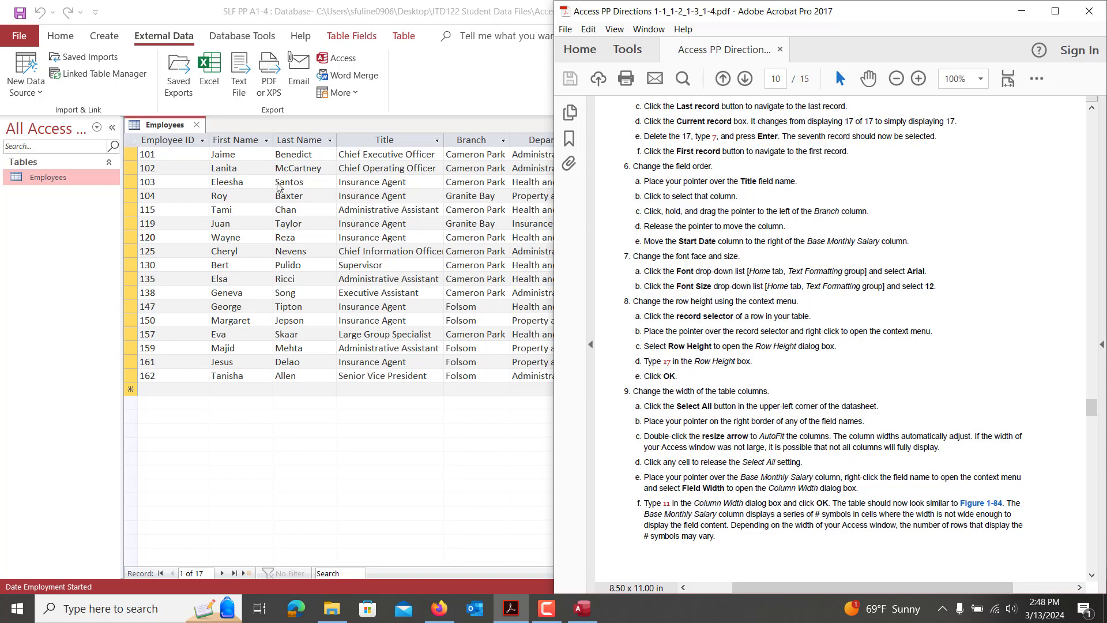
click(132, 145)
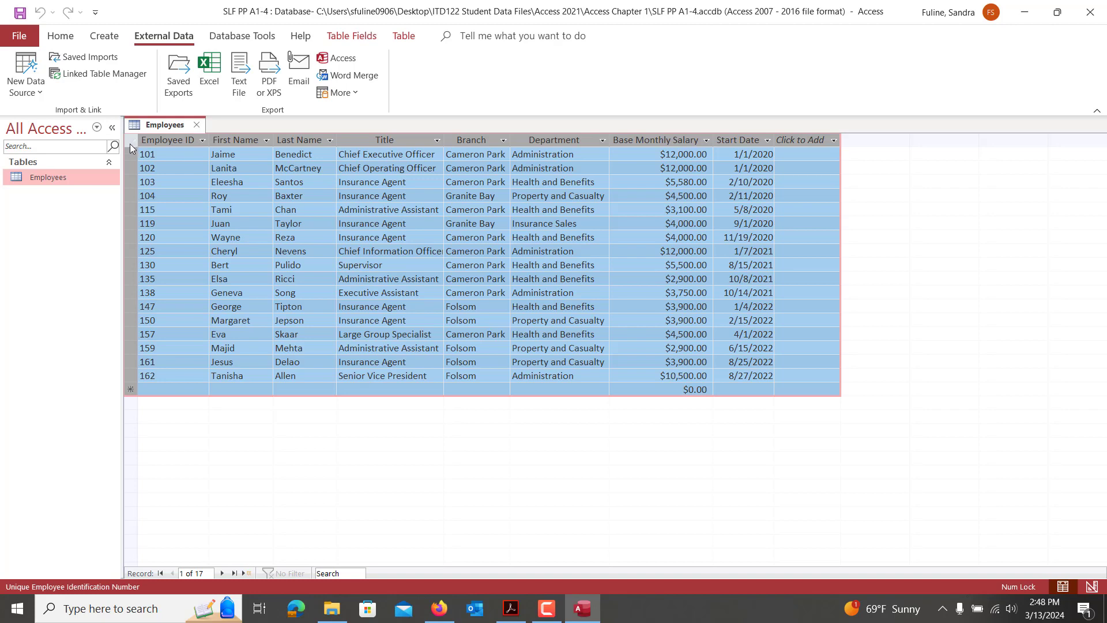
click(61, 36)
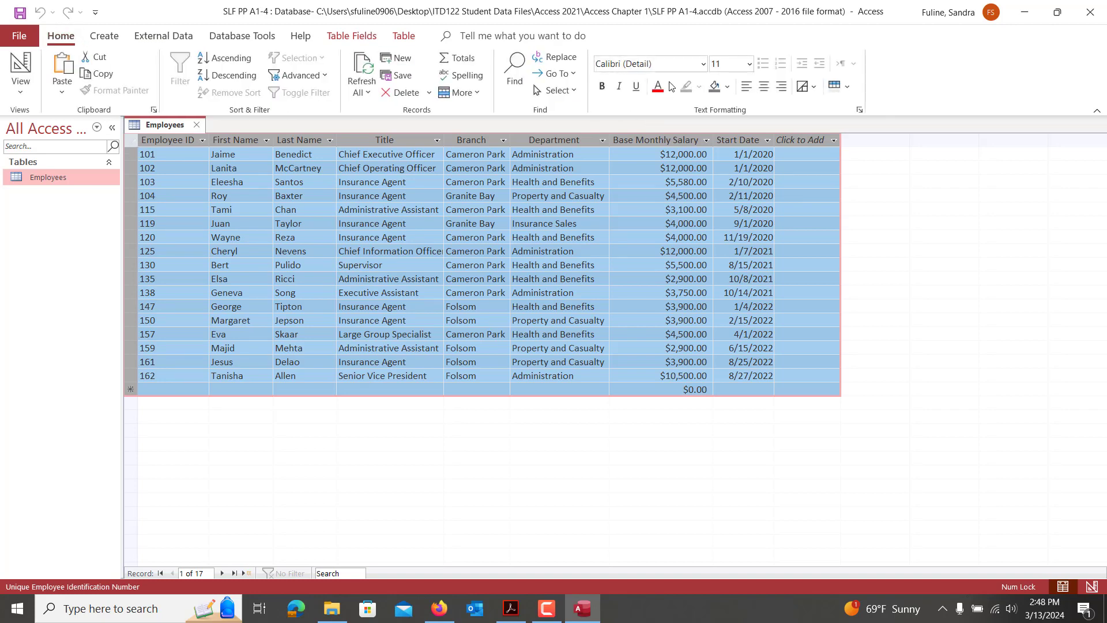
click(703, 65)
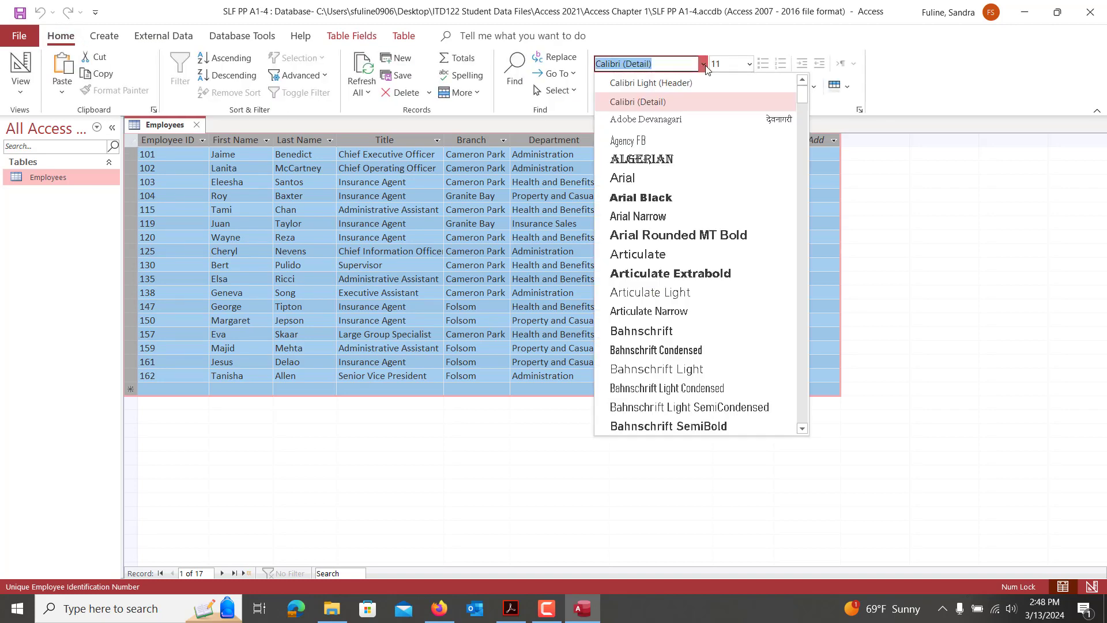
click(674, 178)
click(750, 65)
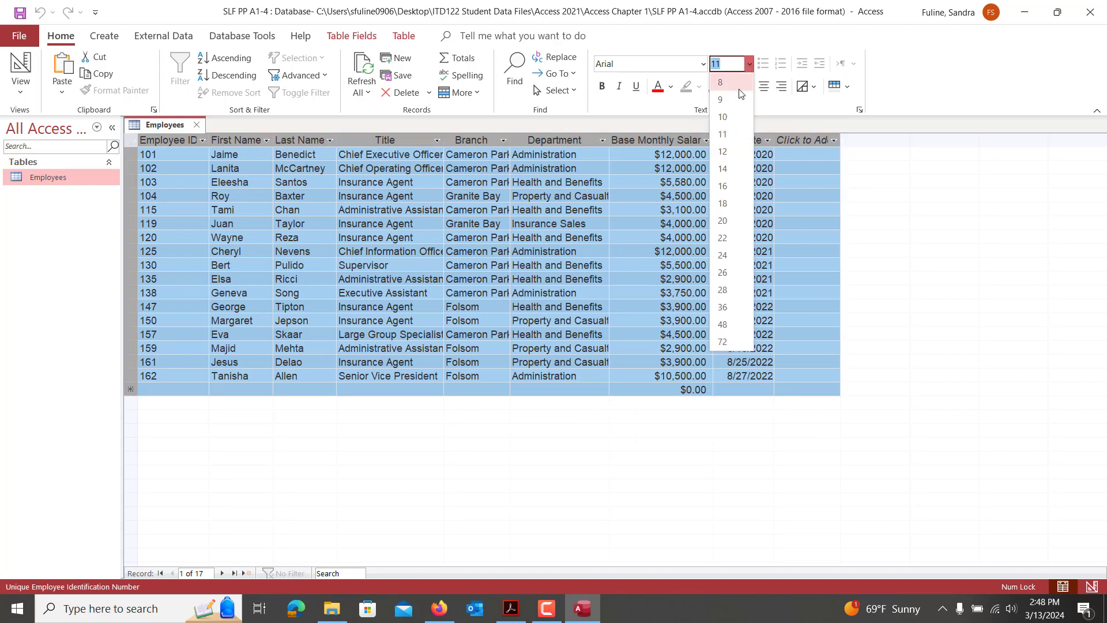
click(731, 153)
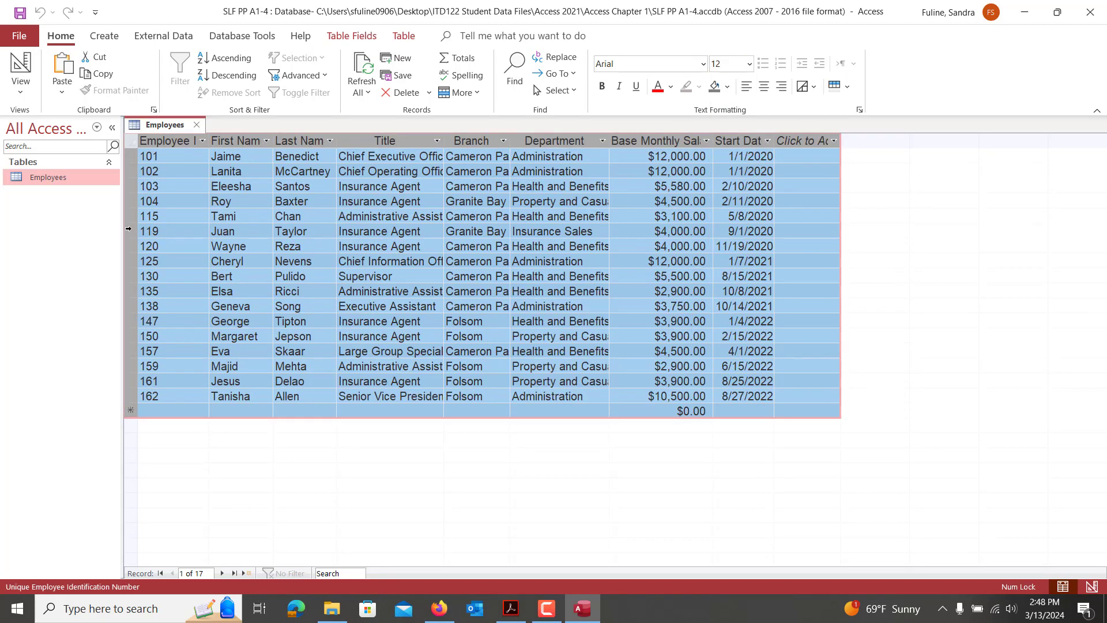
Set the Employees datasheet row height to 17, as given in the PDF directions
click(129, 229)
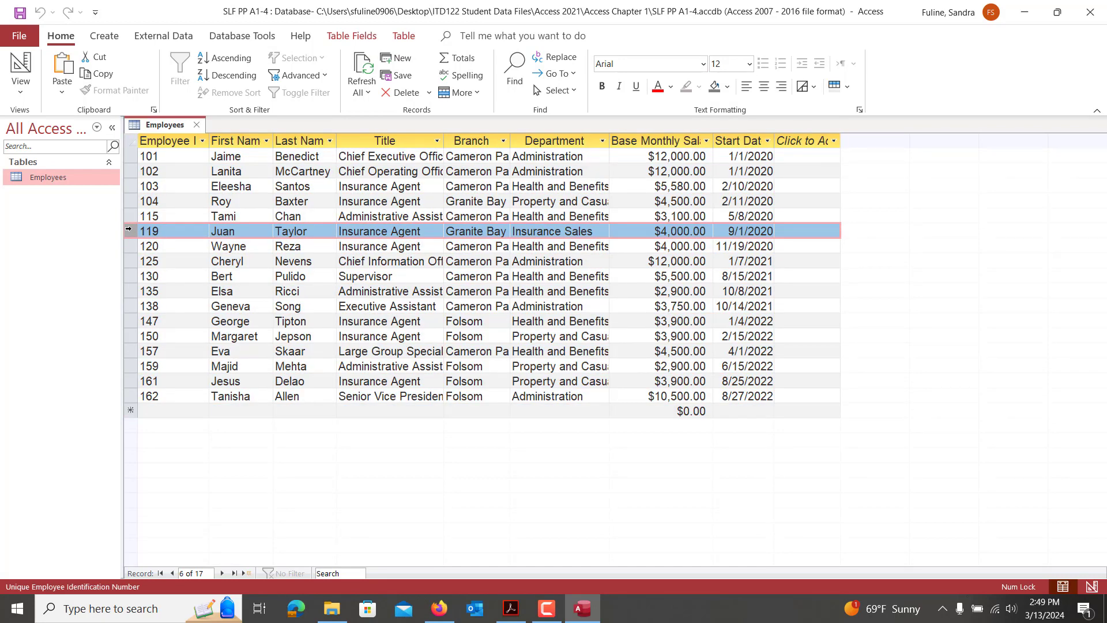
right_click(129, 229)
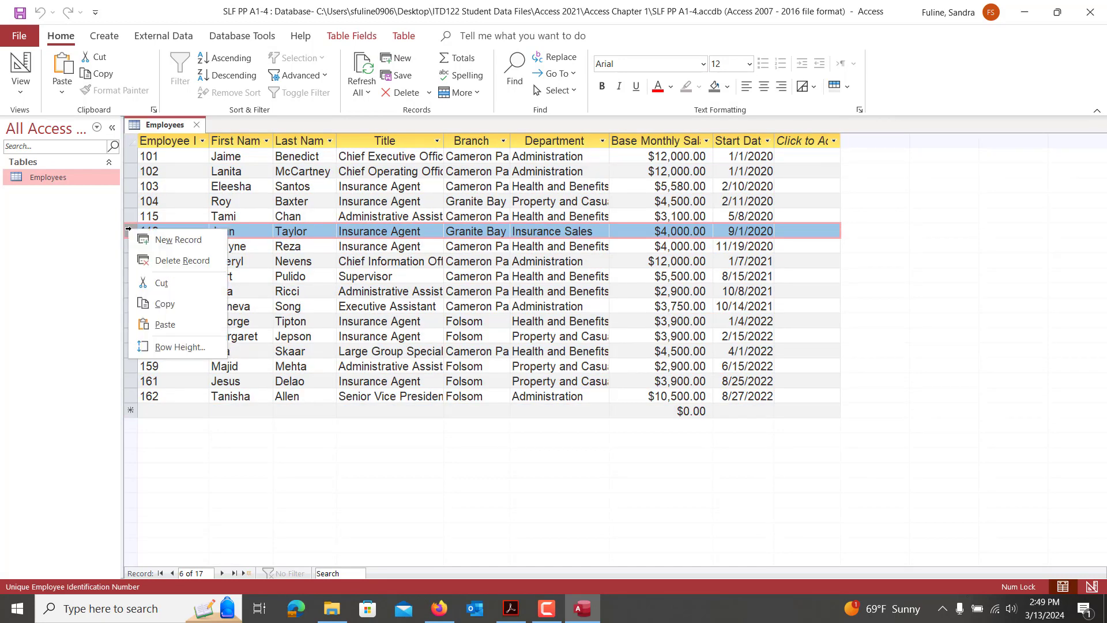
click(167, 348)
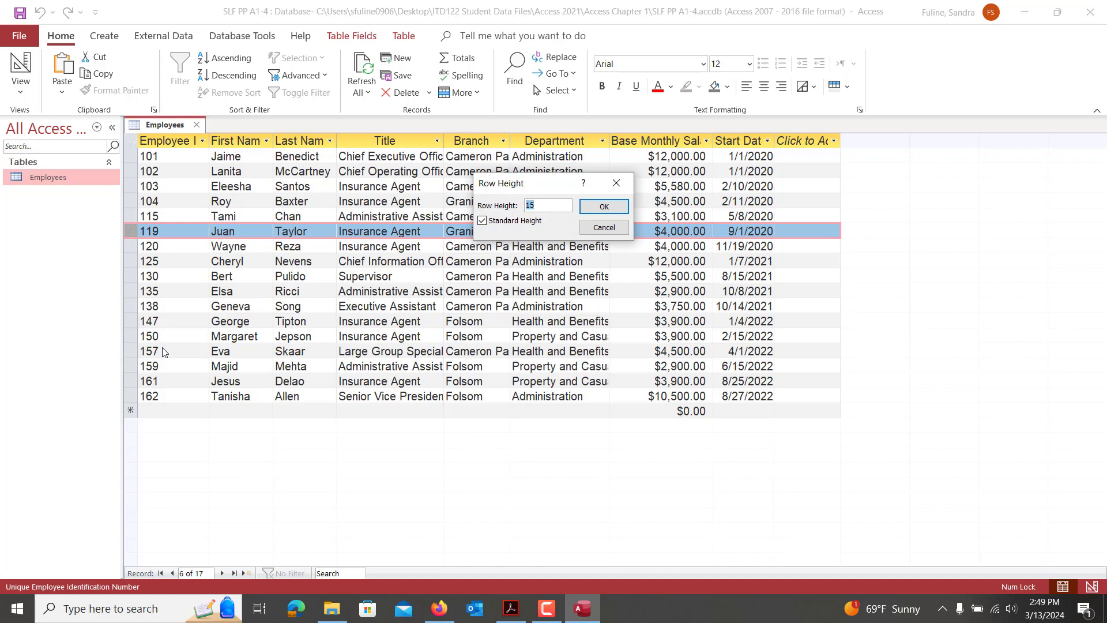
click(518, 609)
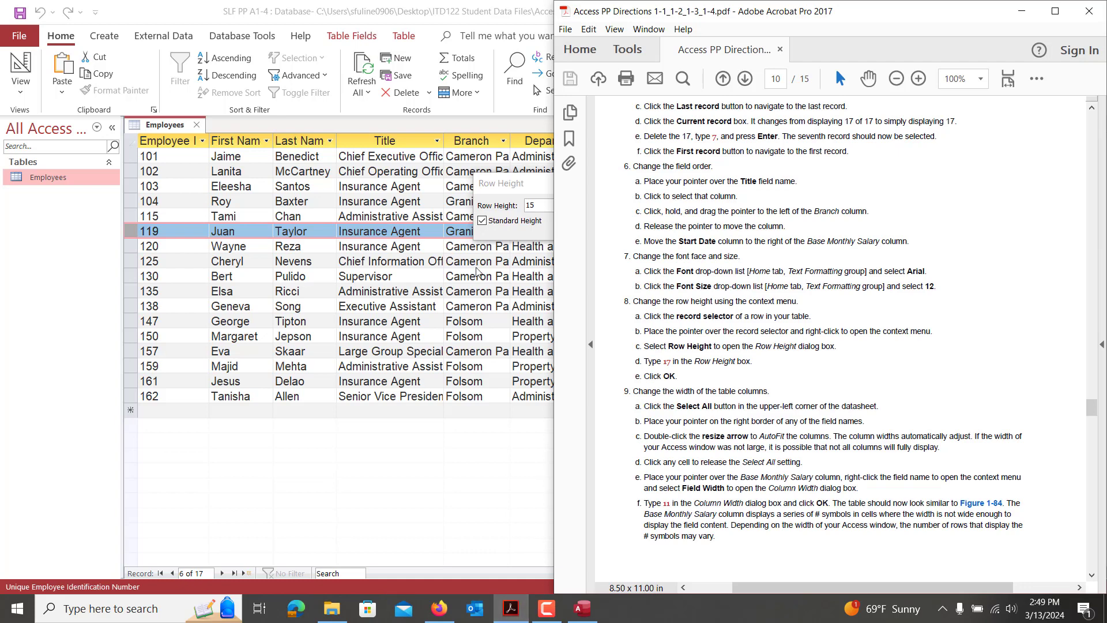
click(535, 206)
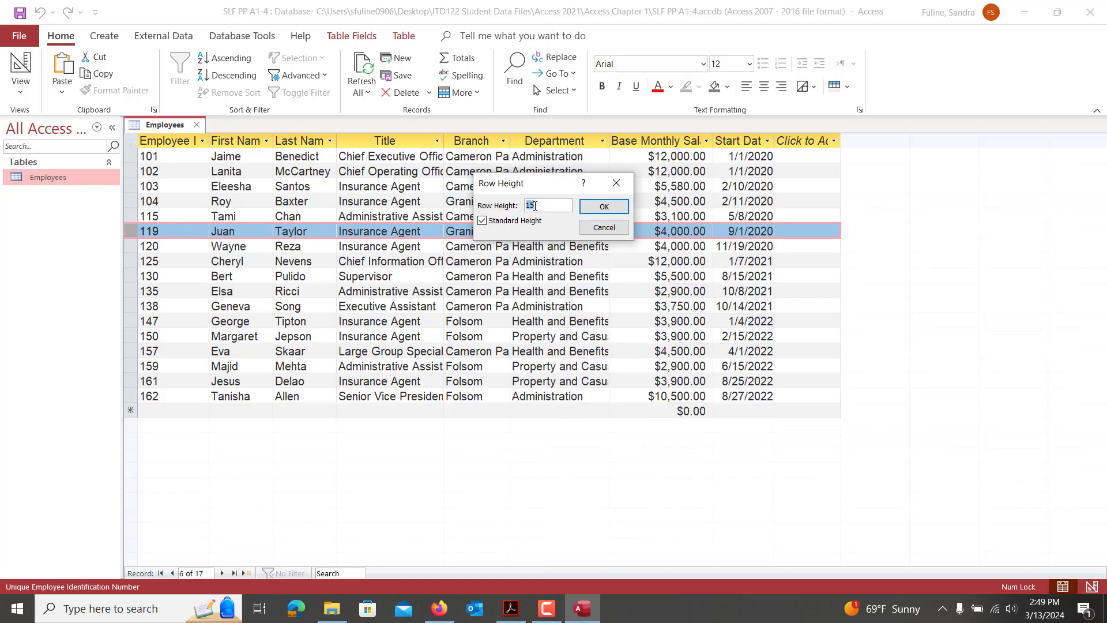
text(17)
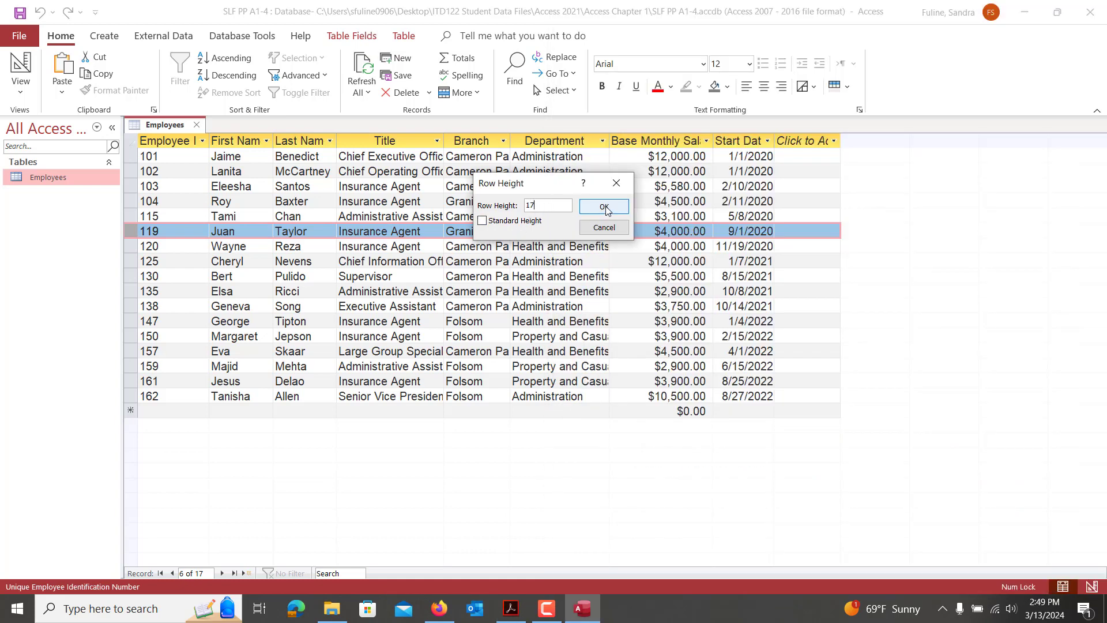
click(605, 207)
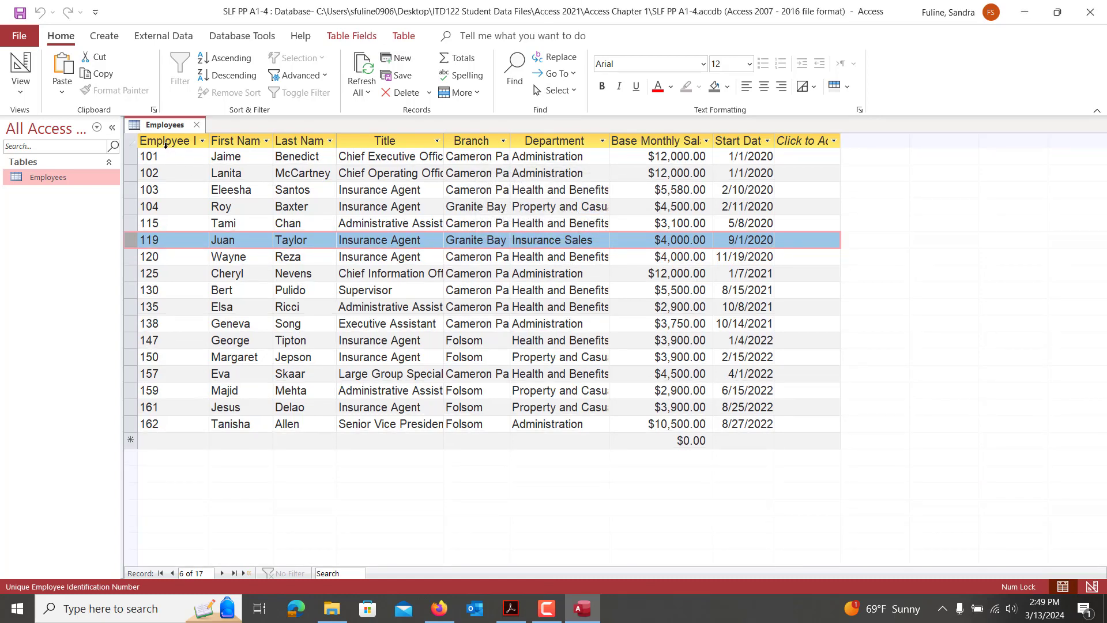
Fit all columns from Employee ID through Start Date to their contents, check the PDF directions, and clear the column selection
drag(167, 140, 738, 141)
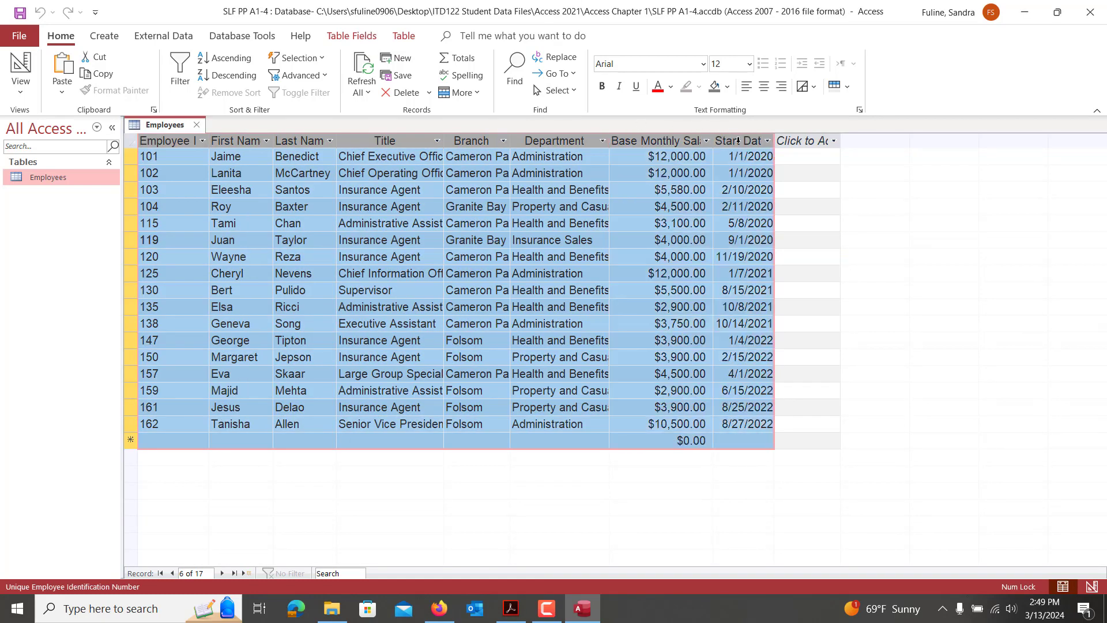
double_click(774, 141)
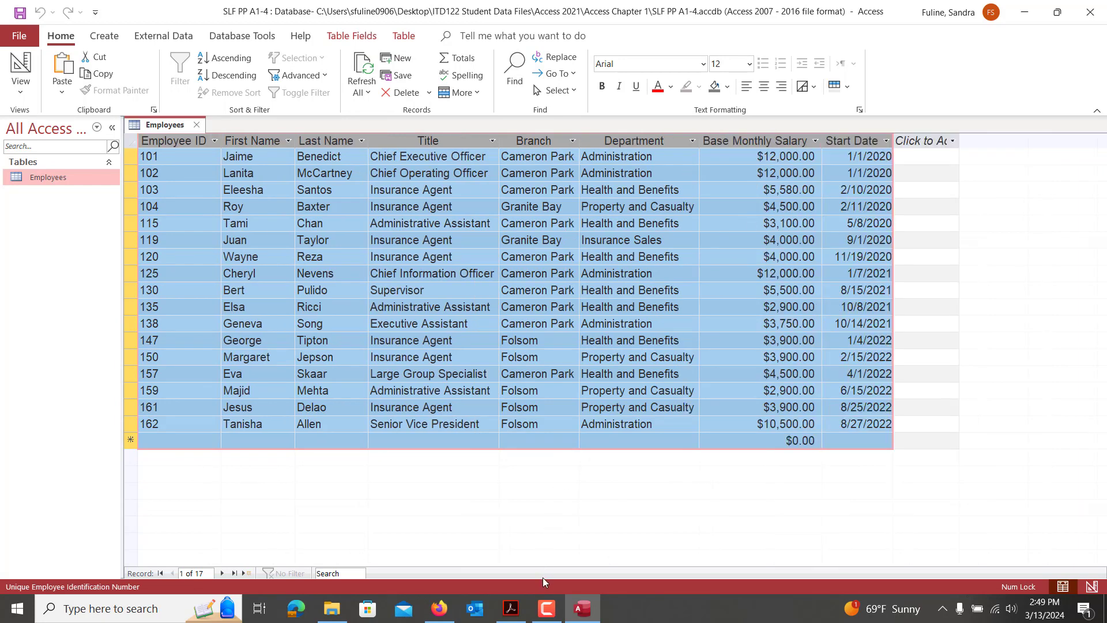
click(511, 609)
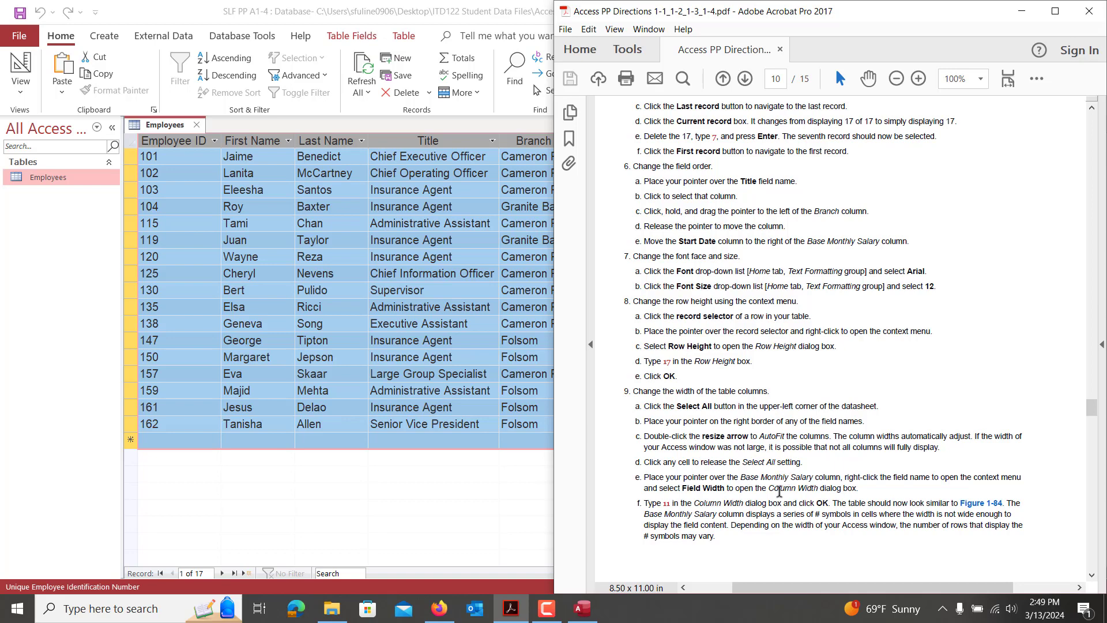
click(473, 306)
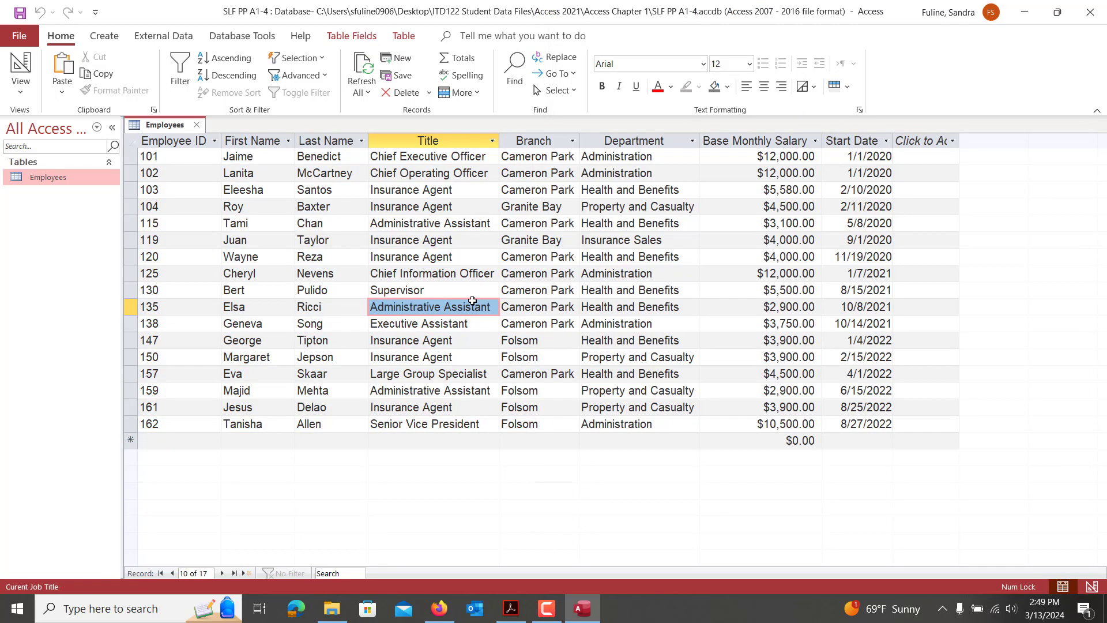
Set the width of the Base Monthly Salary column to 11
click(780, 142)
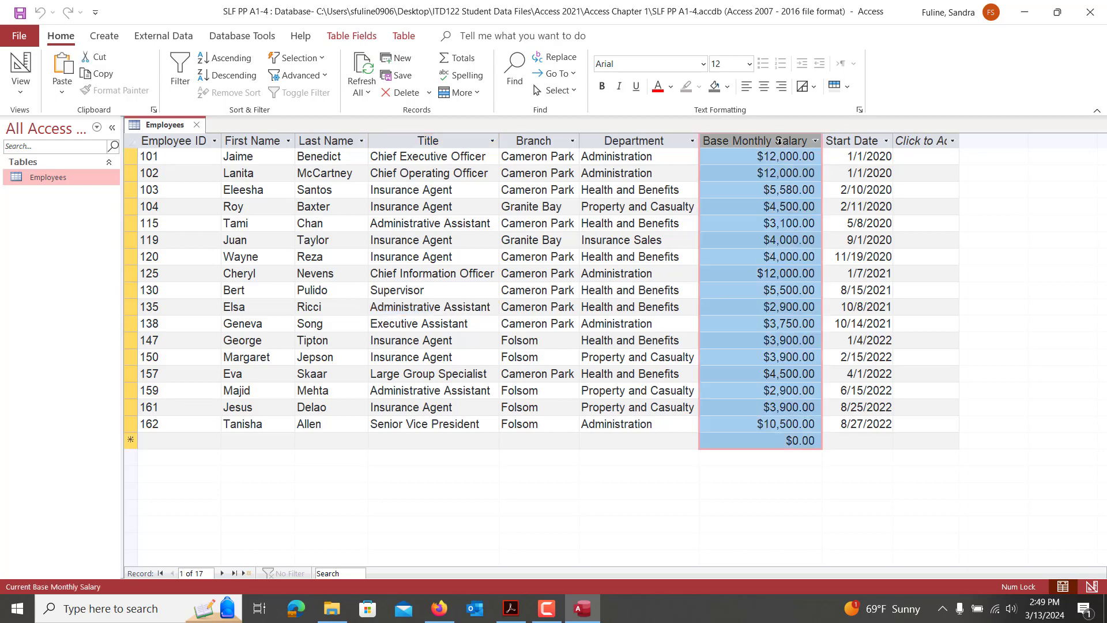
right_click(781, 143)
click(814, 240)
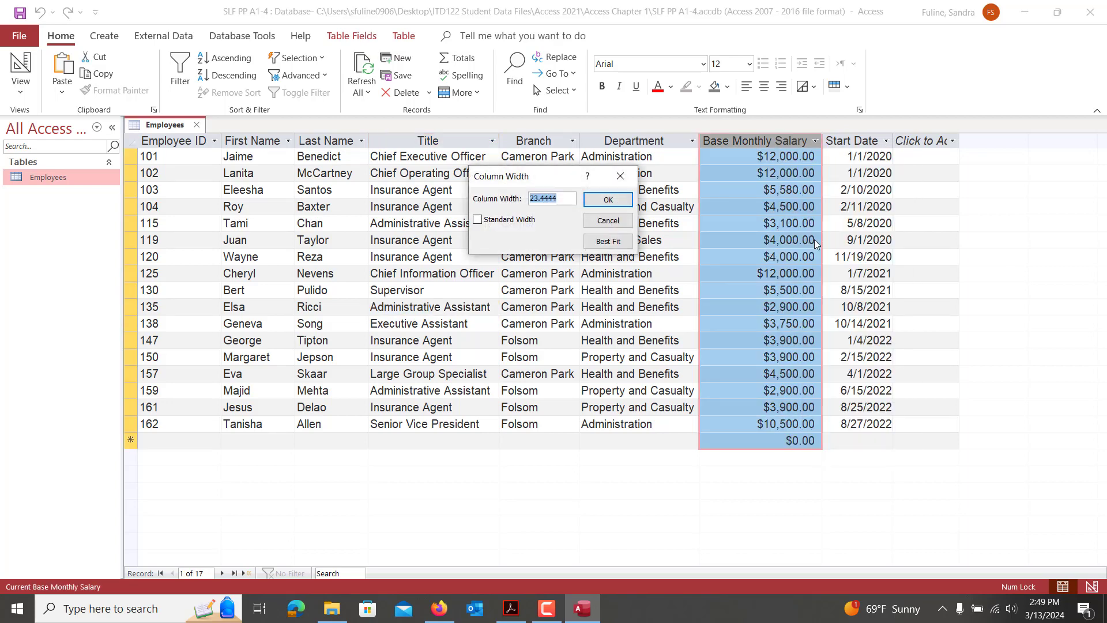
text(11)
key(Return)
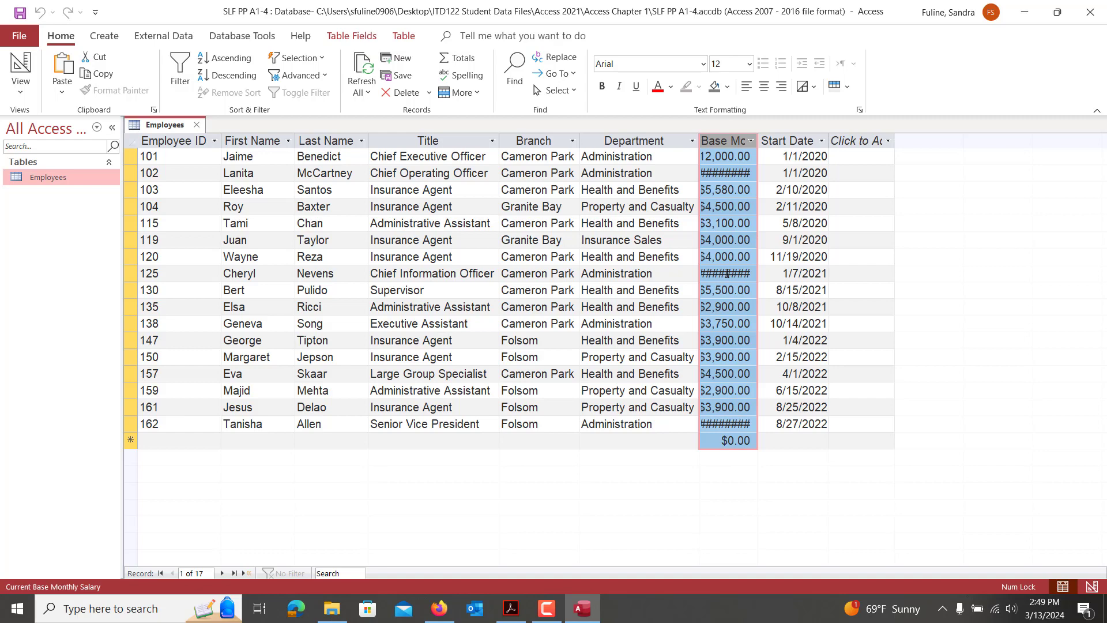
Fit the Base Monthly Salary column to its contents and check the next formatting tasks in the PDF directions
double_click(758, 136)
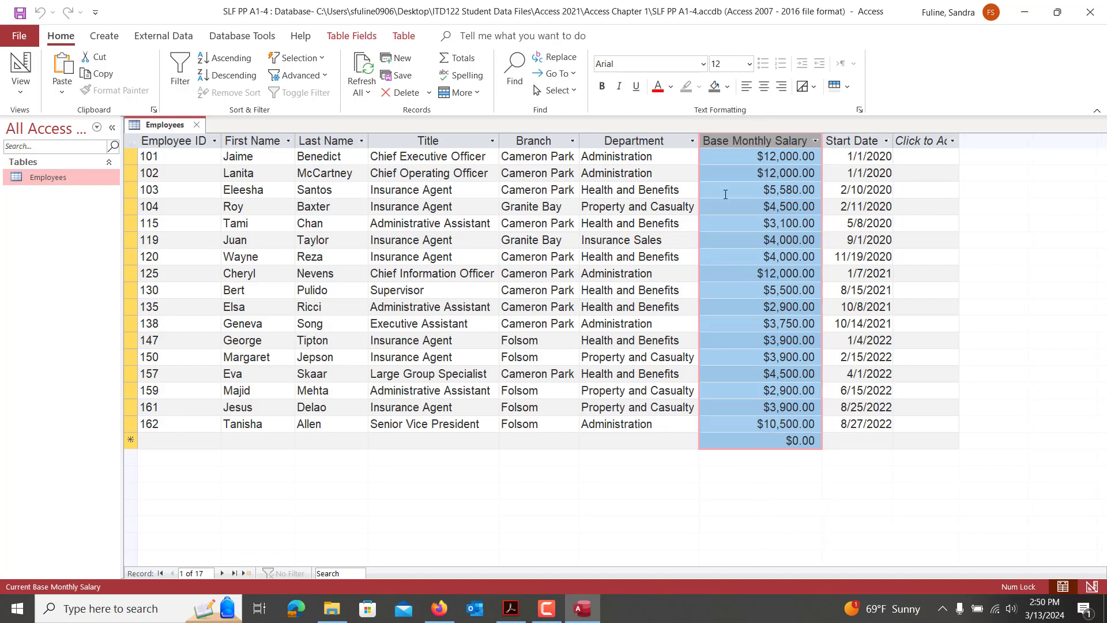
click(509, 610)
scroll(754, 523, down, 5)
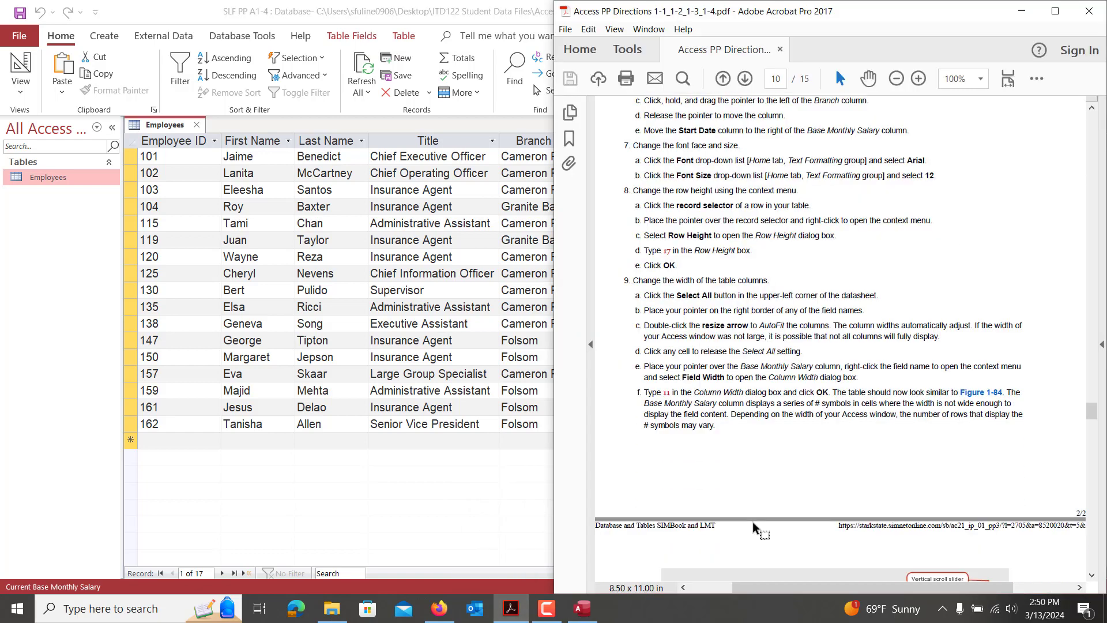
scroll(754, 523, down, 7)
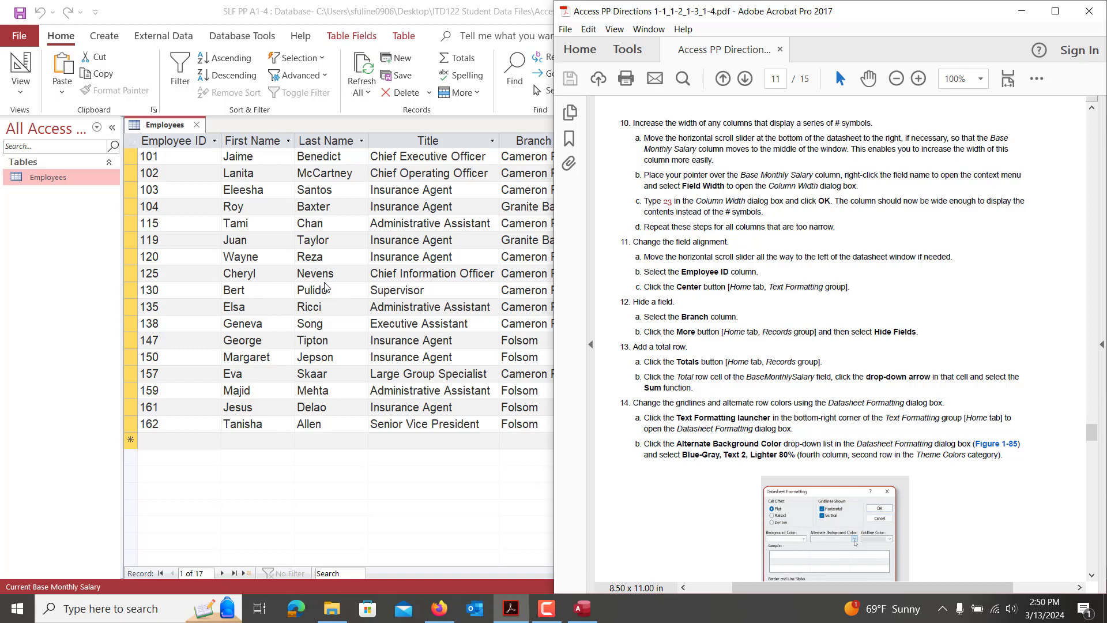
Center the Employee ID column and hide the Branch column, as given in the PDF directions
click(186, 141)
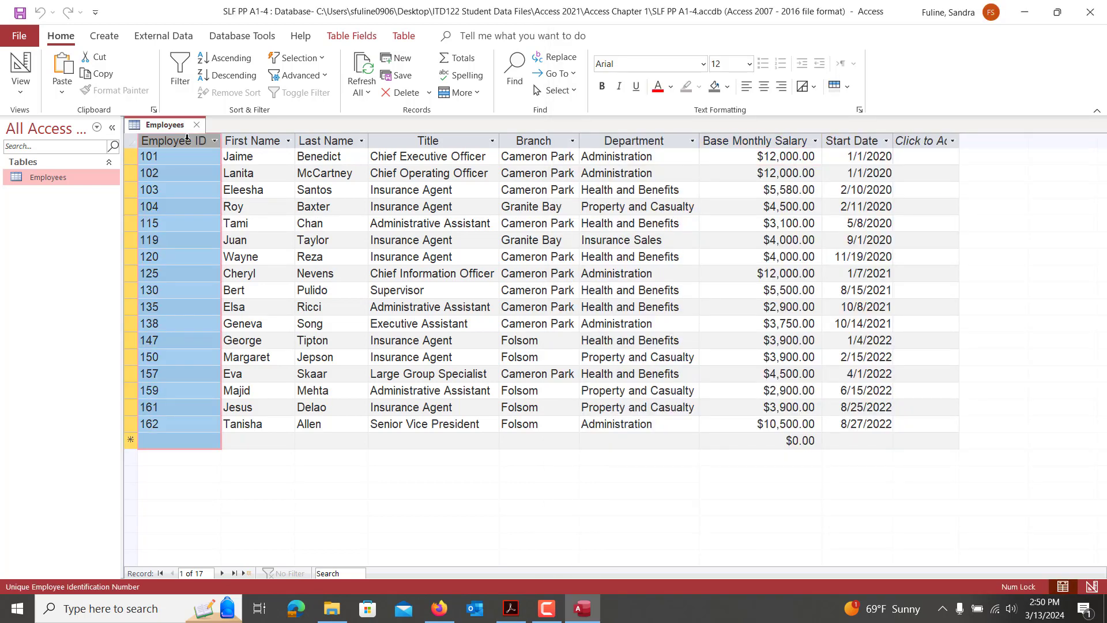
click(767, 90)
click(535, 141)
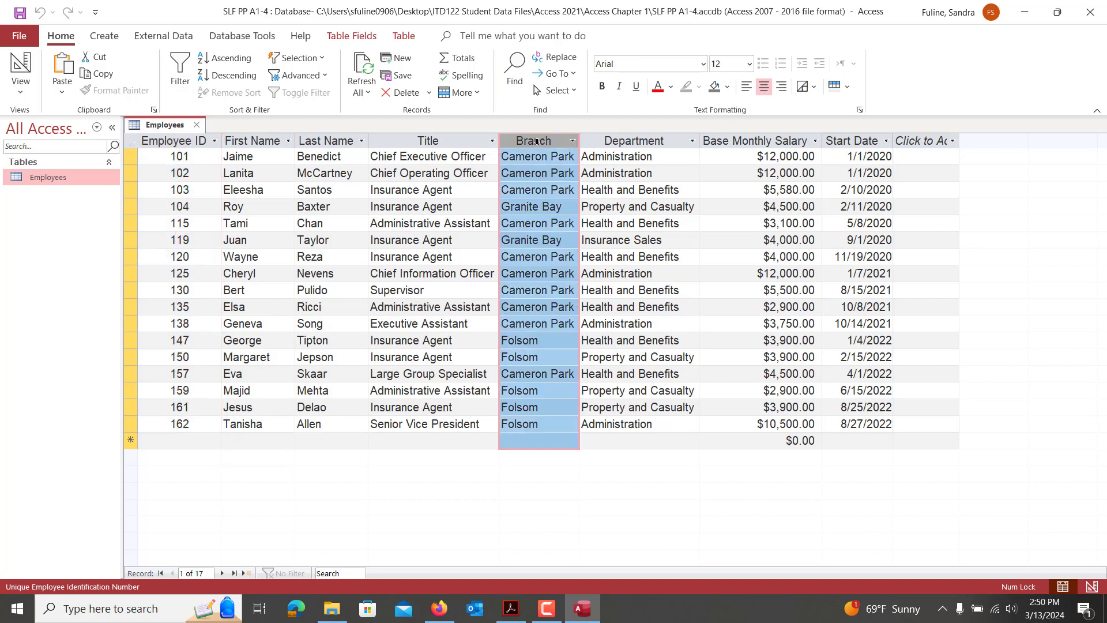
right_click(536, 142)
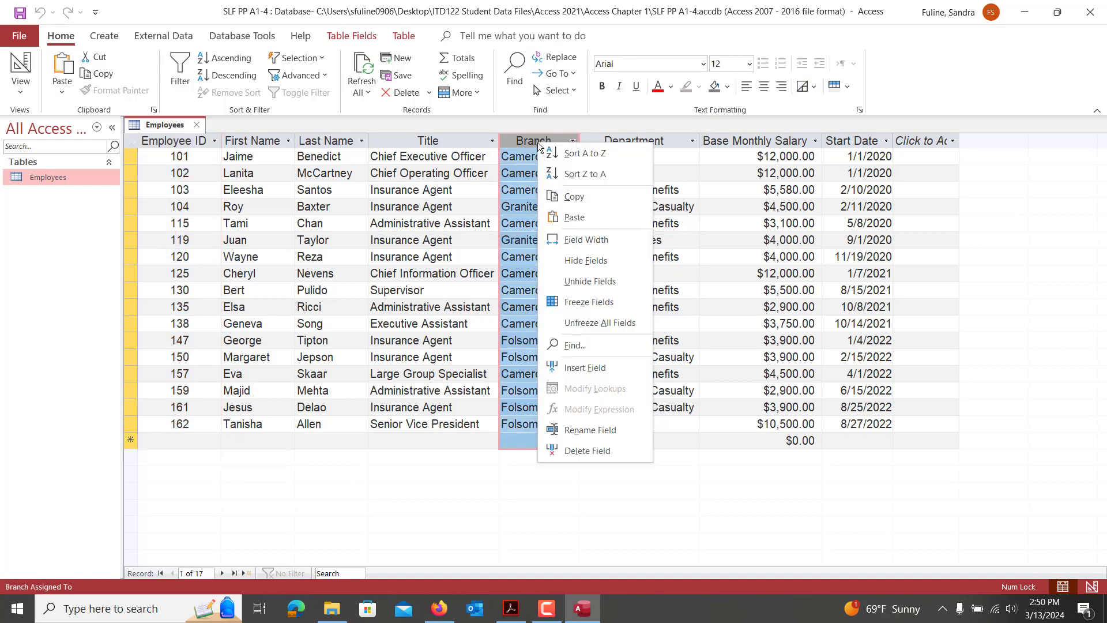
click(579, 263)
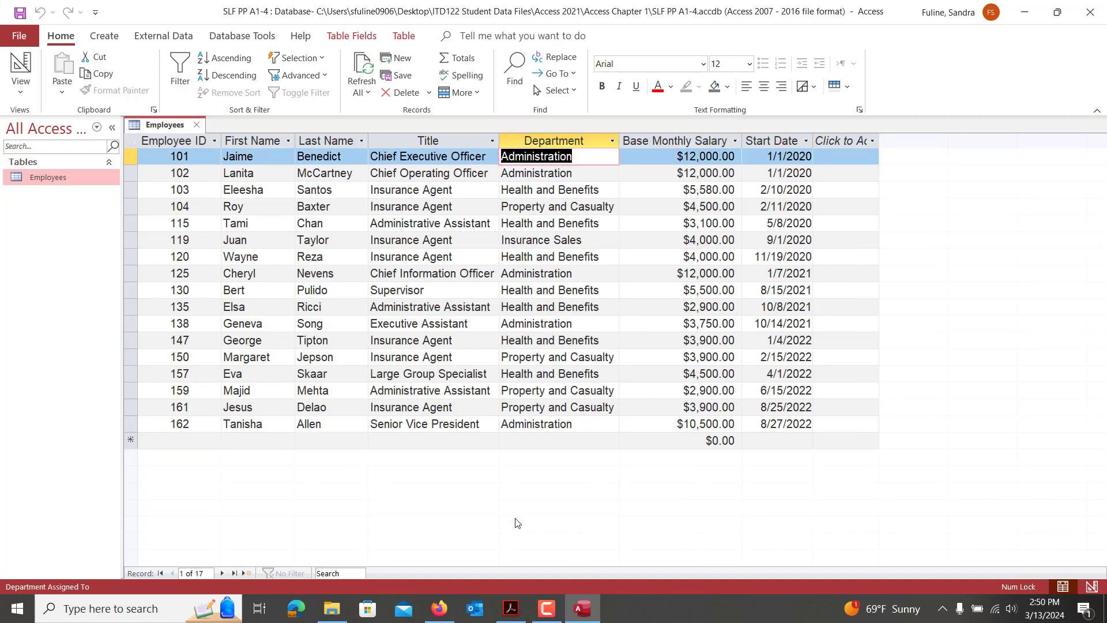
Following the PDF directions, add a total row to the Employees datasheet and apply the Sum function to Base Monthly Salary
click(511, 608)
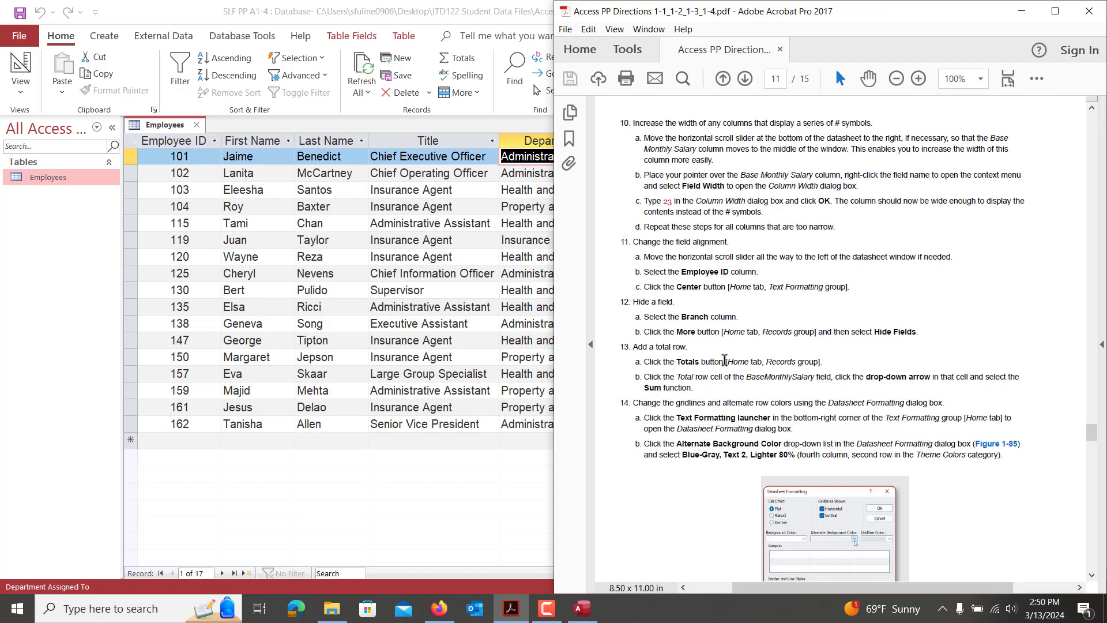
scroll(725, 359, down, 1)
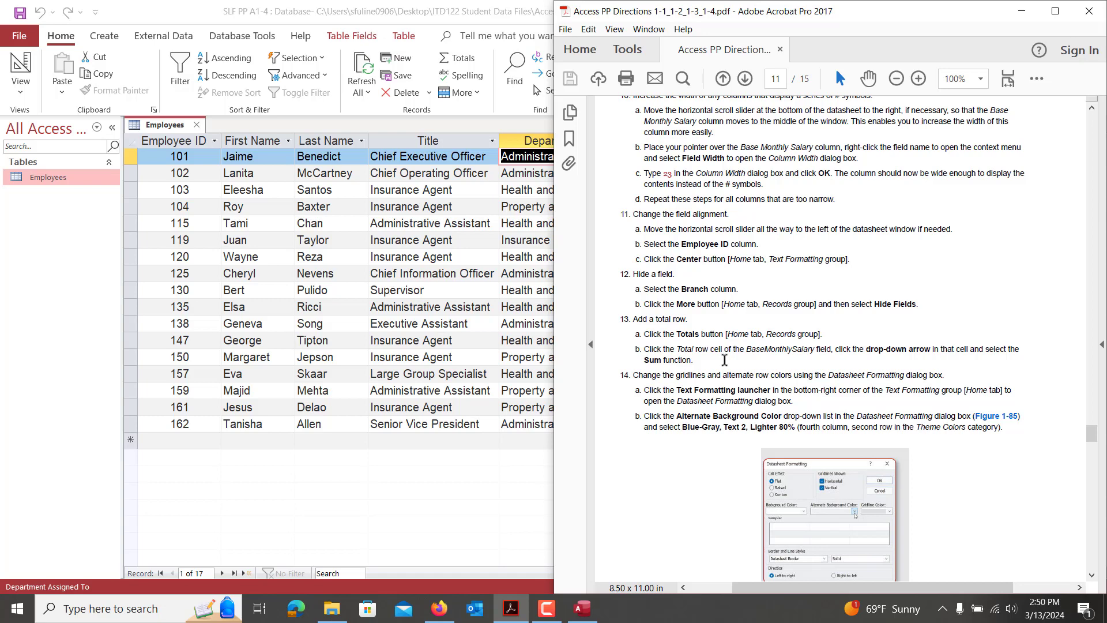
scroll(725, 360, down, 2)
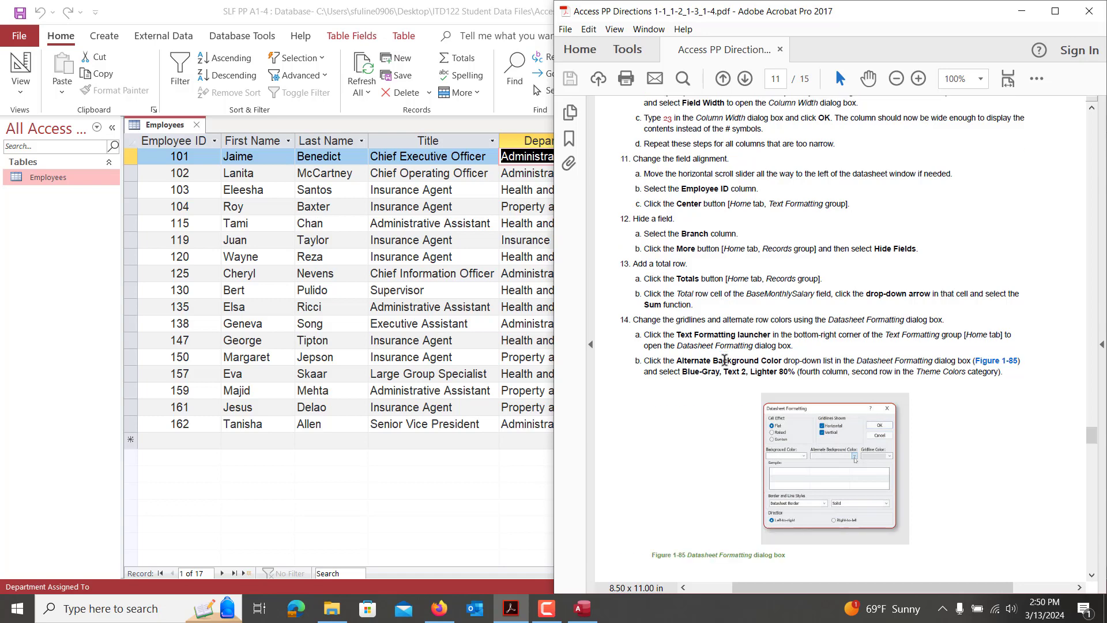
scroll(824, 253, down, 1)
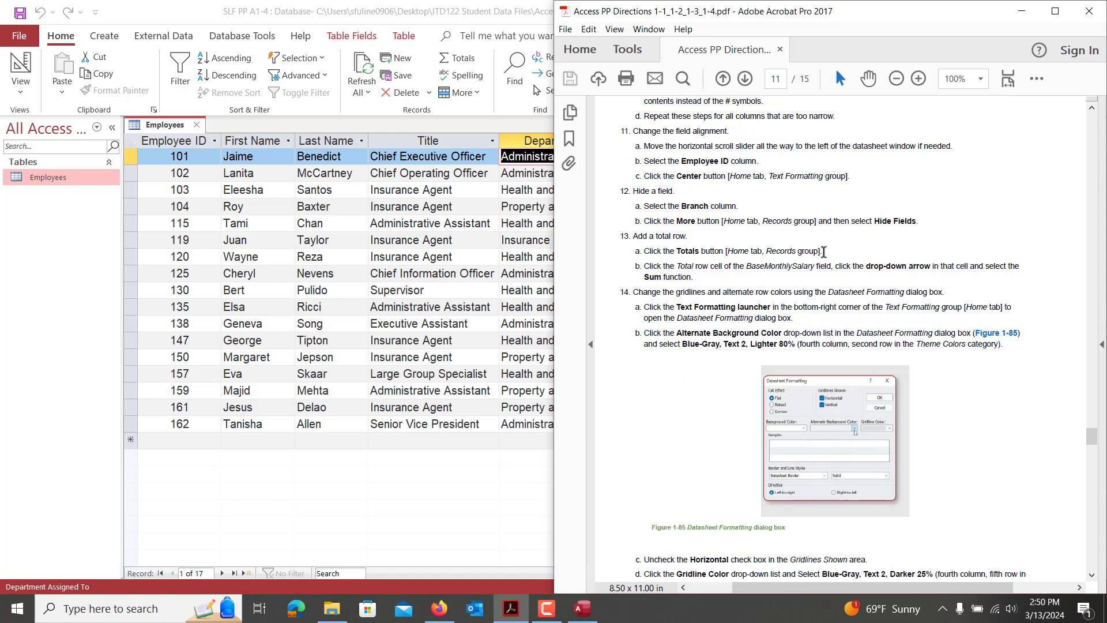
click(1028, 17)
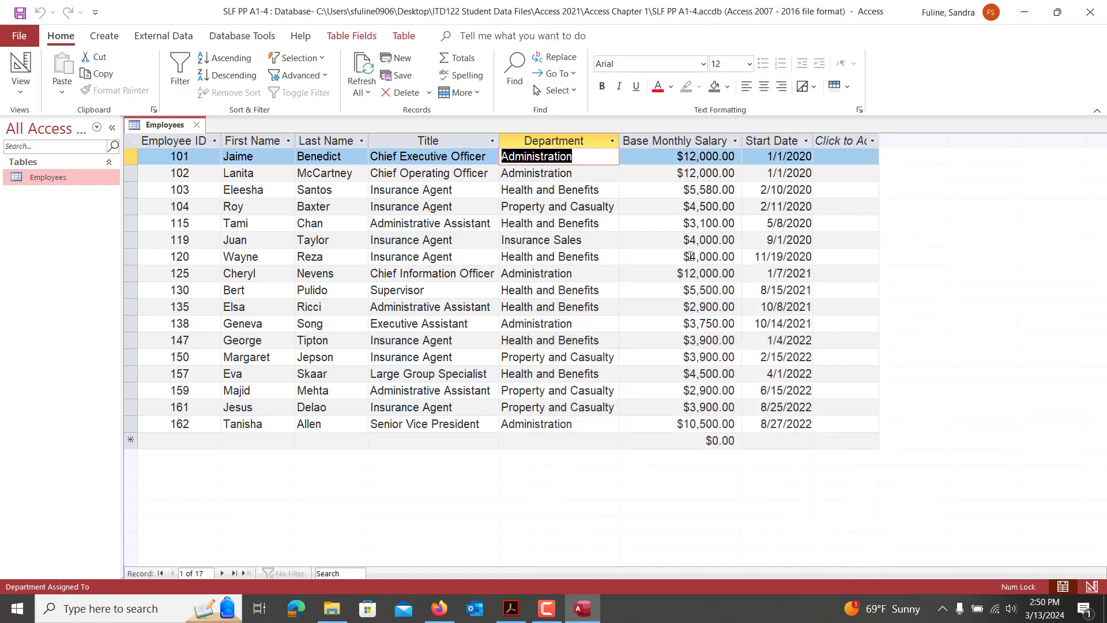
click(452, 60)
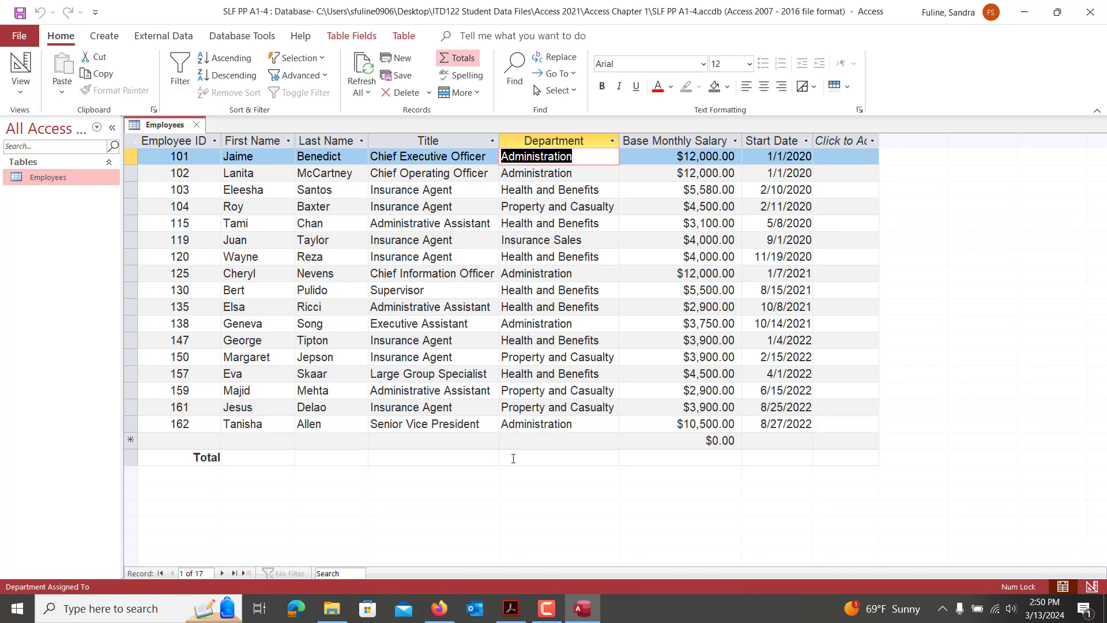
click(732, 457)
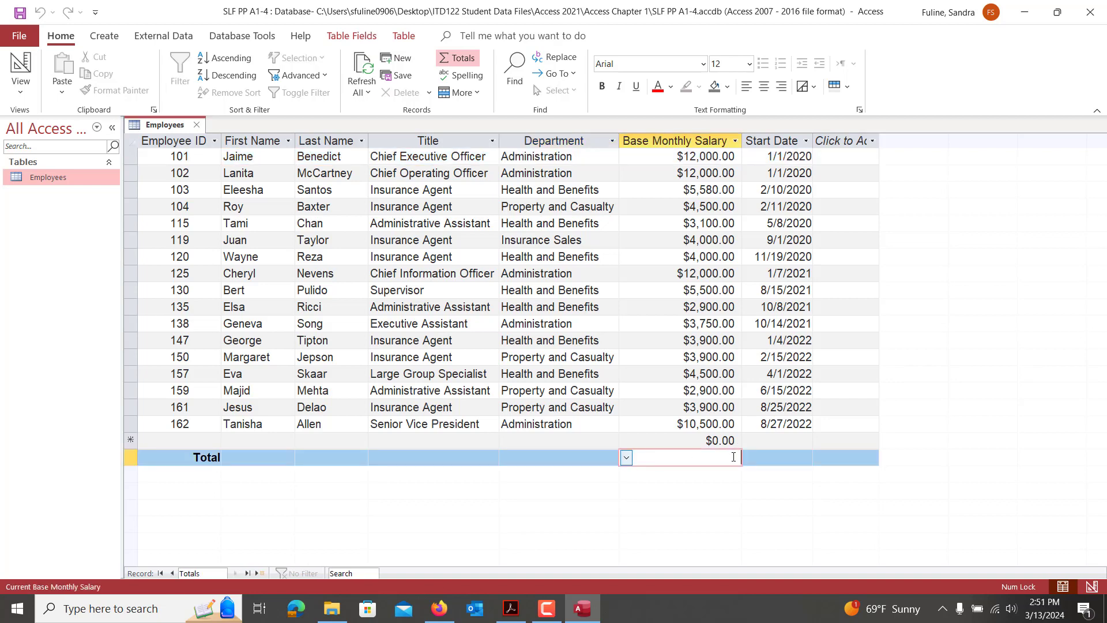
click(627, 459)
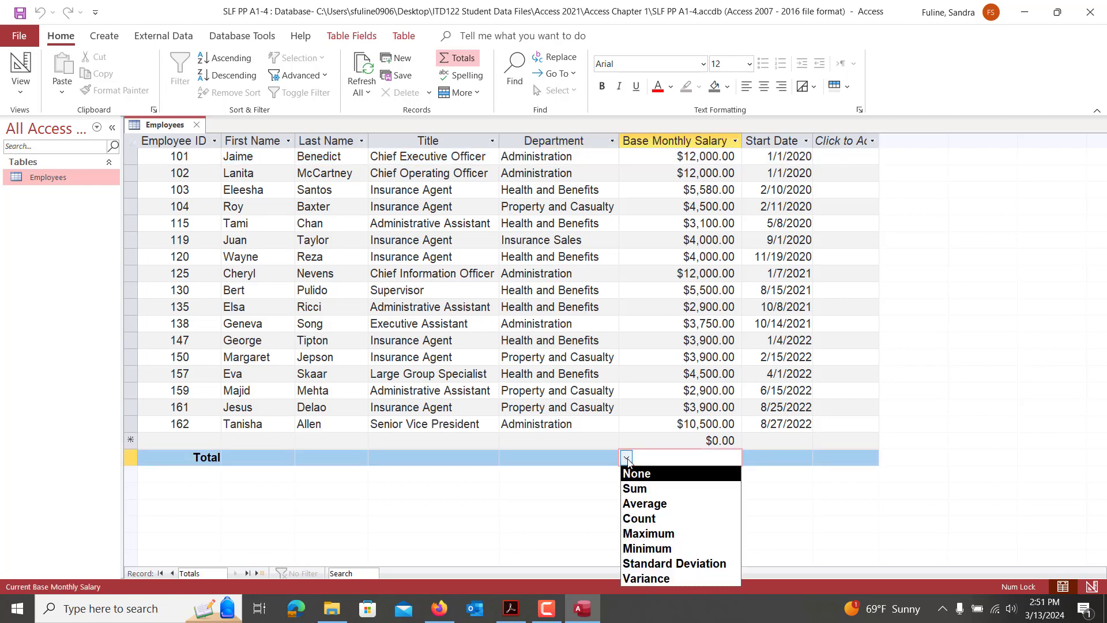
click(635, 490)
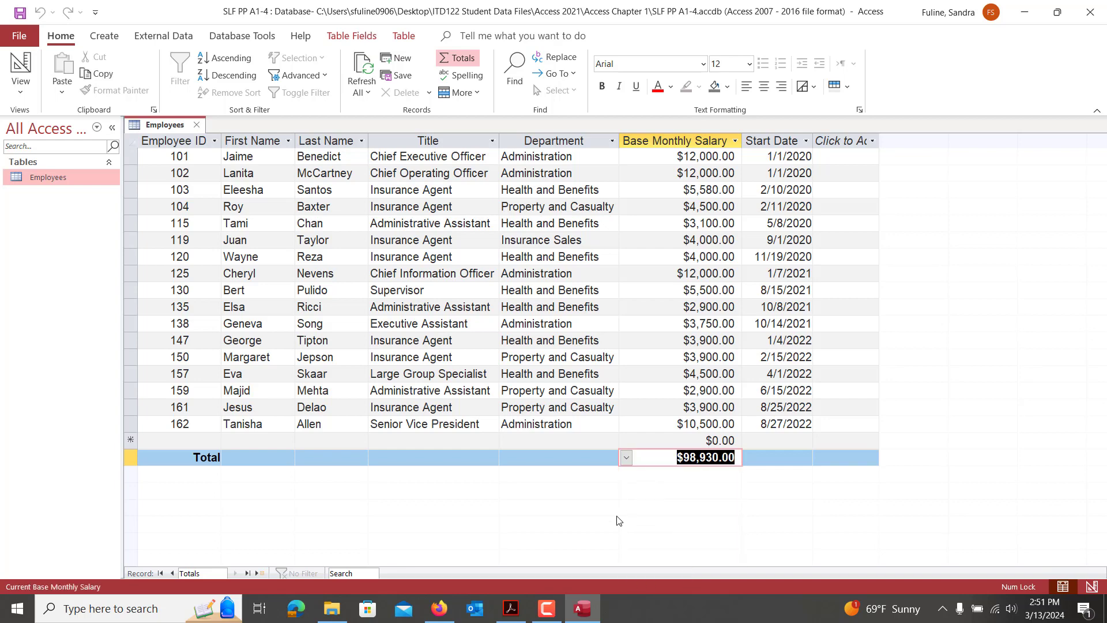
Compare the datasheet with the completed figure in the PDF directions and set the Chief Executive Officer's base monthly salary to 15,000
mouse_move(511, 612)
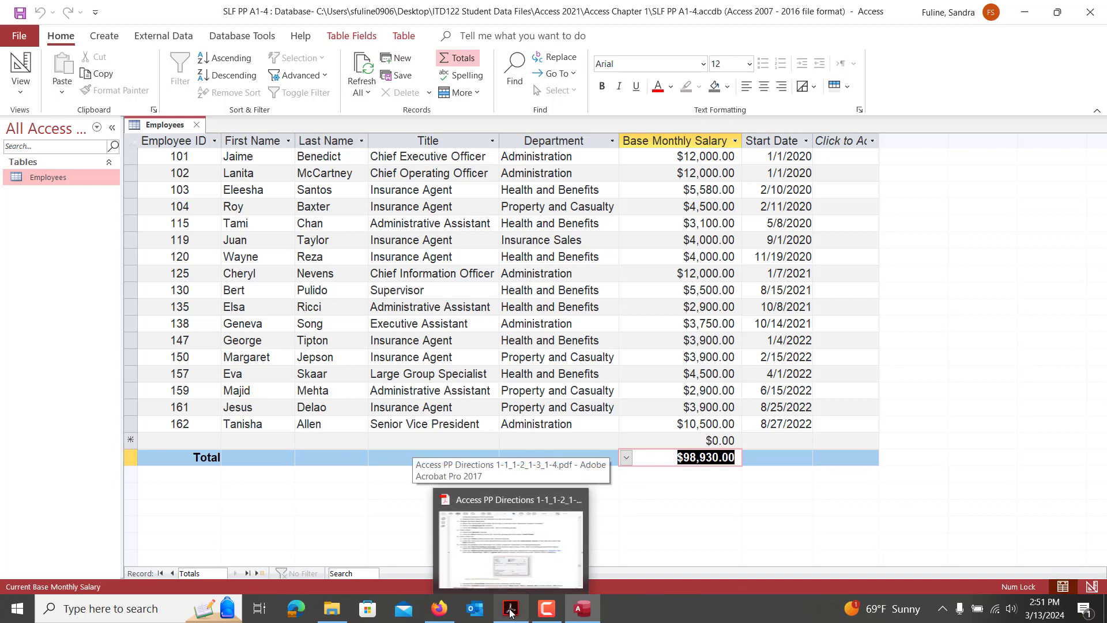
click(510, 610)
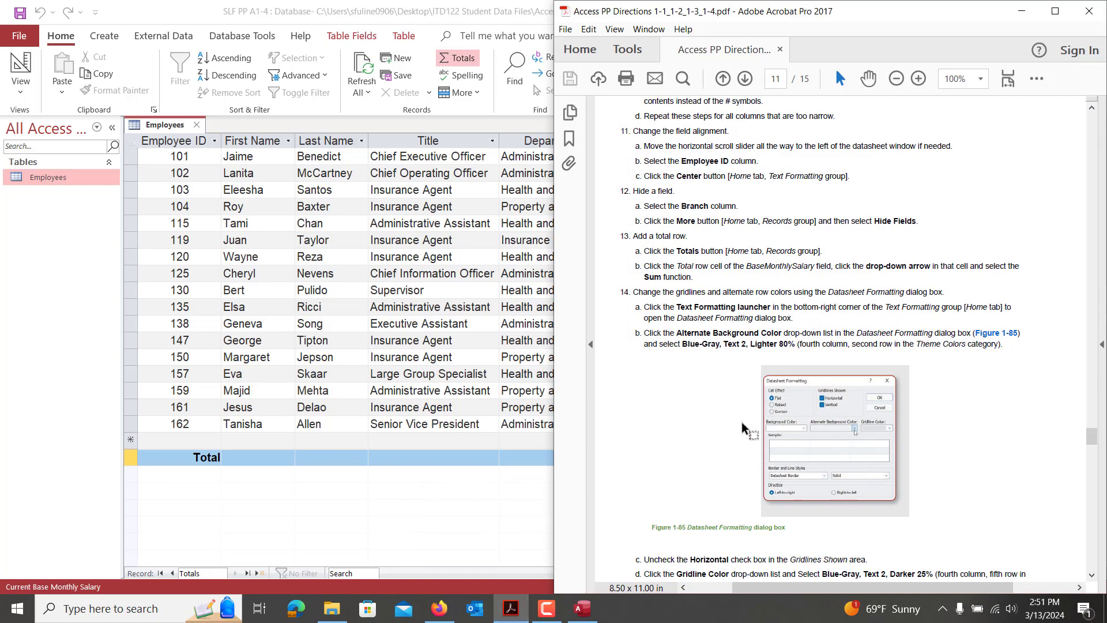
scroll(741, 421, down, 3)
scroll(743, 422, up, 10)
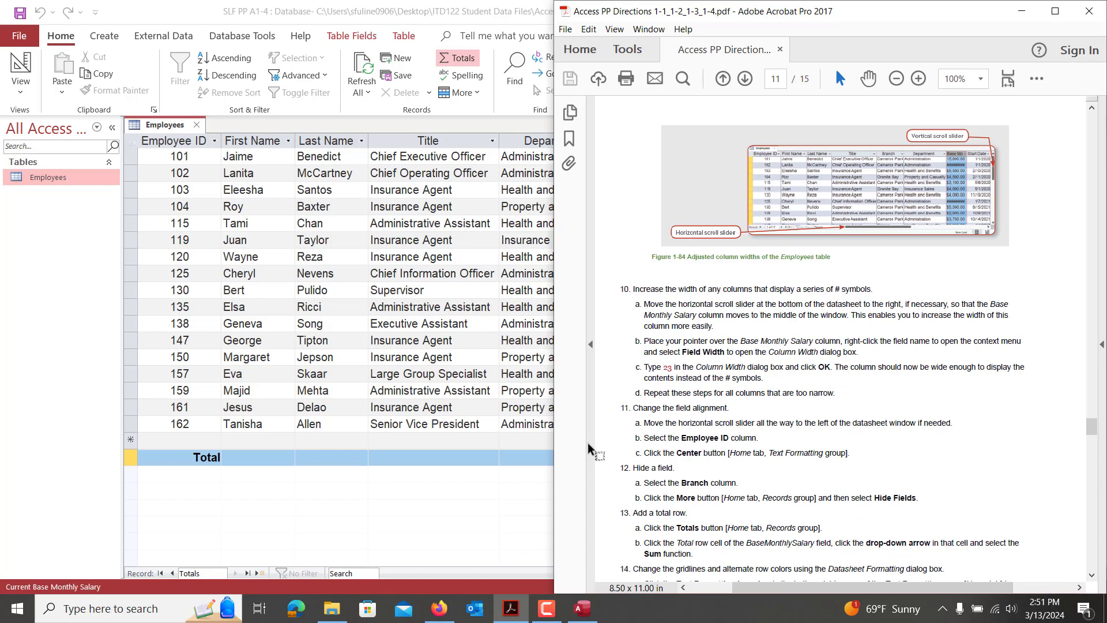
click(455, 444)
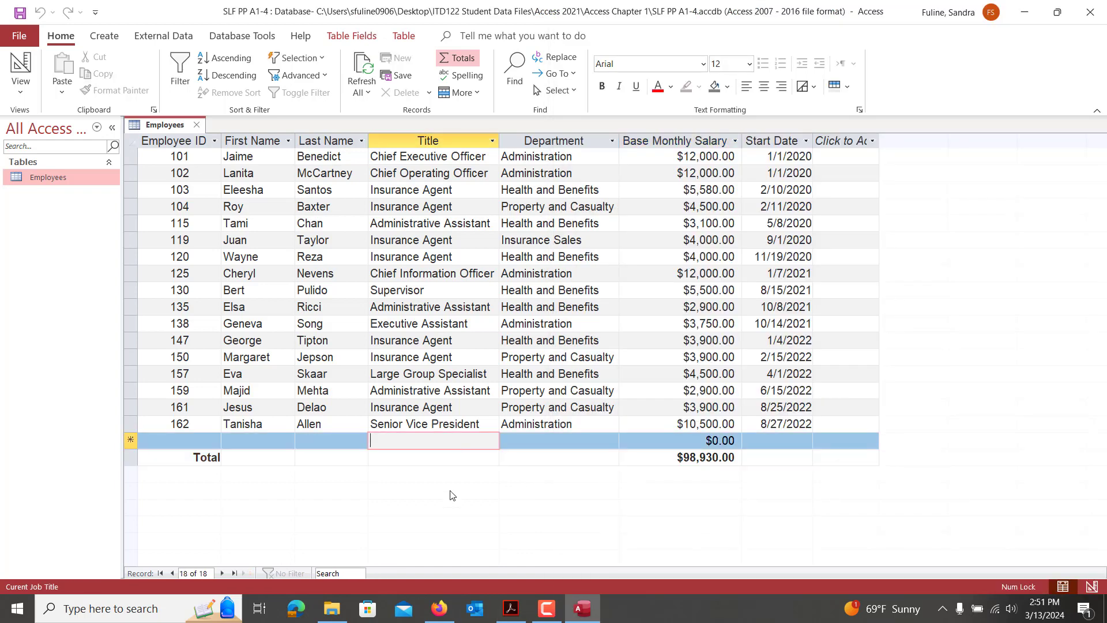
click(550, 614)
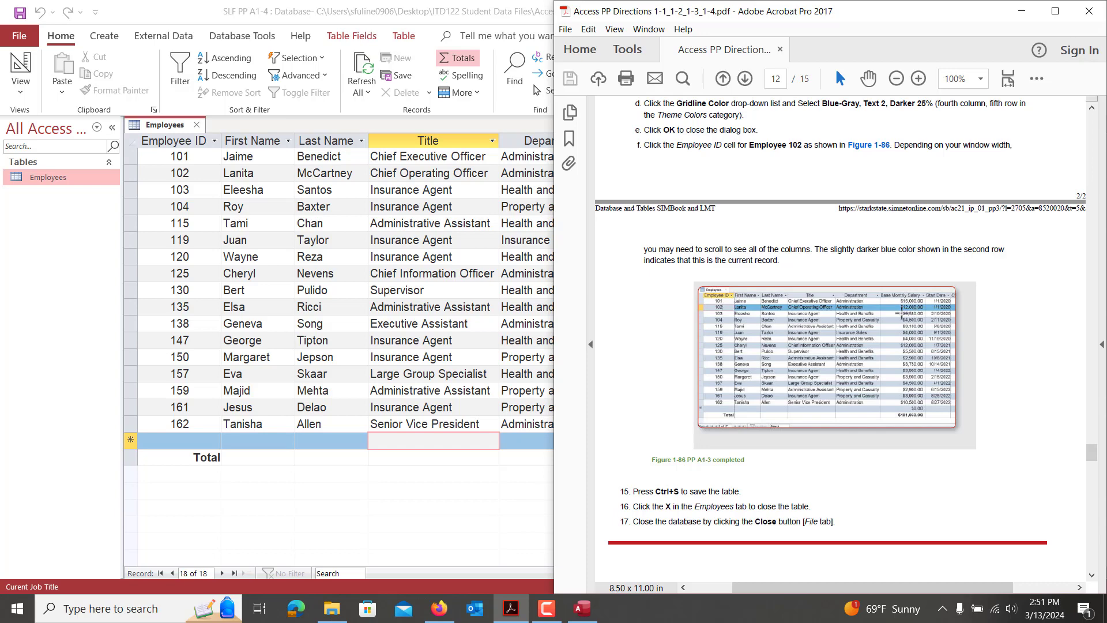
click(467, 323)
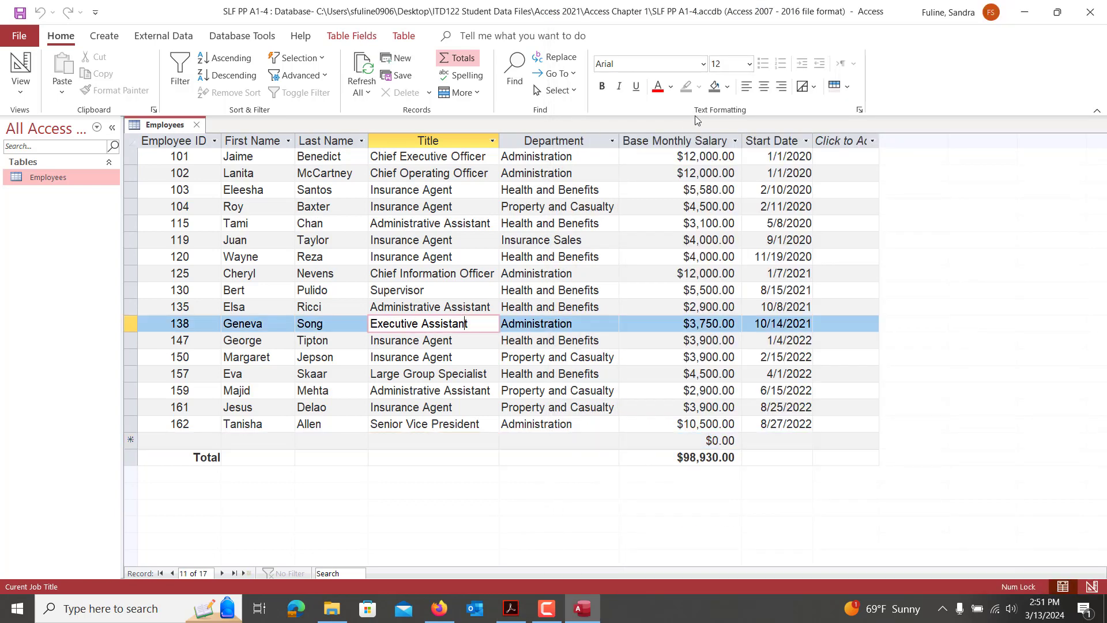
click(676, 157)
double_click(717, 161)
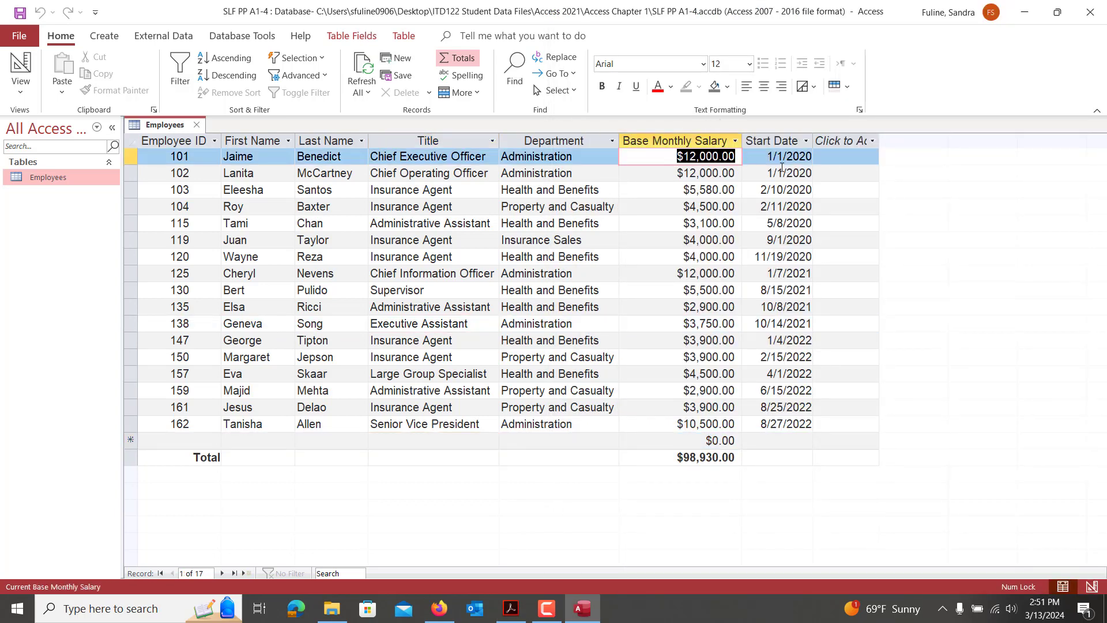
text(15,00)
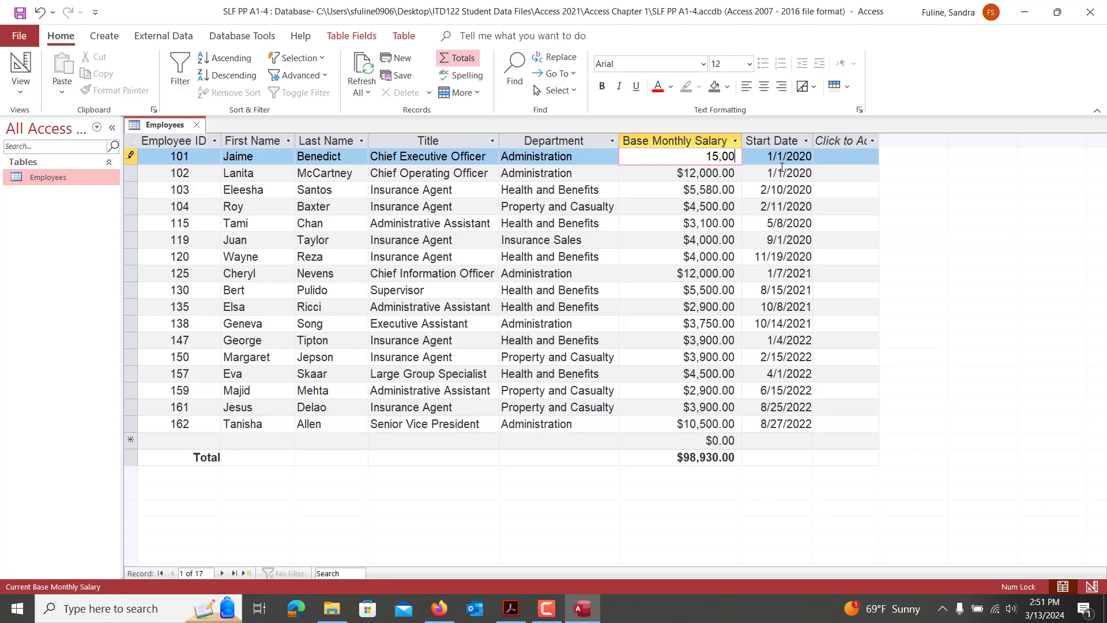
text(0)
key(Down)
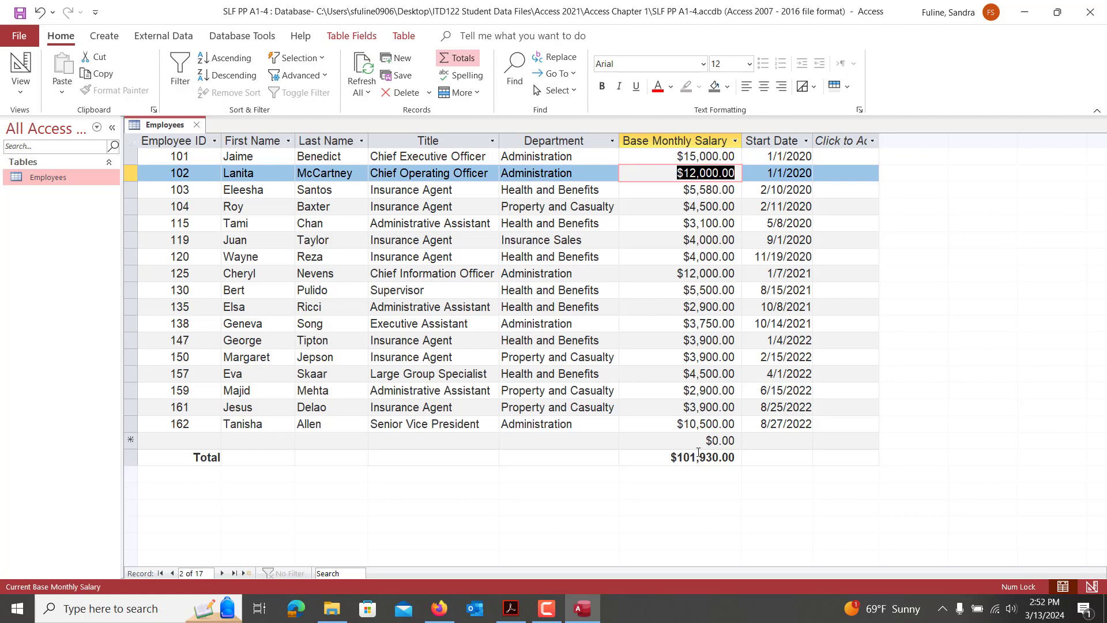
Following the PDF directions, open the Datasheet Formatting settings for the whole Employees datasheet and turn off horizontal gridlines
mouse_move(526, 601)
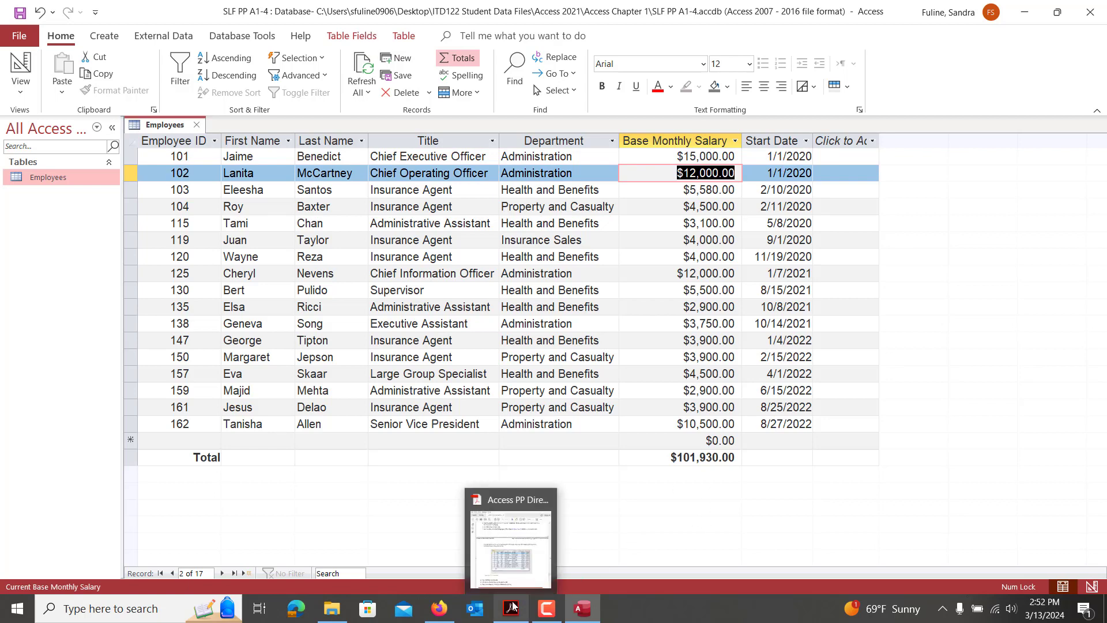
click(539, 577)
scroll(759, 479, up, 10)
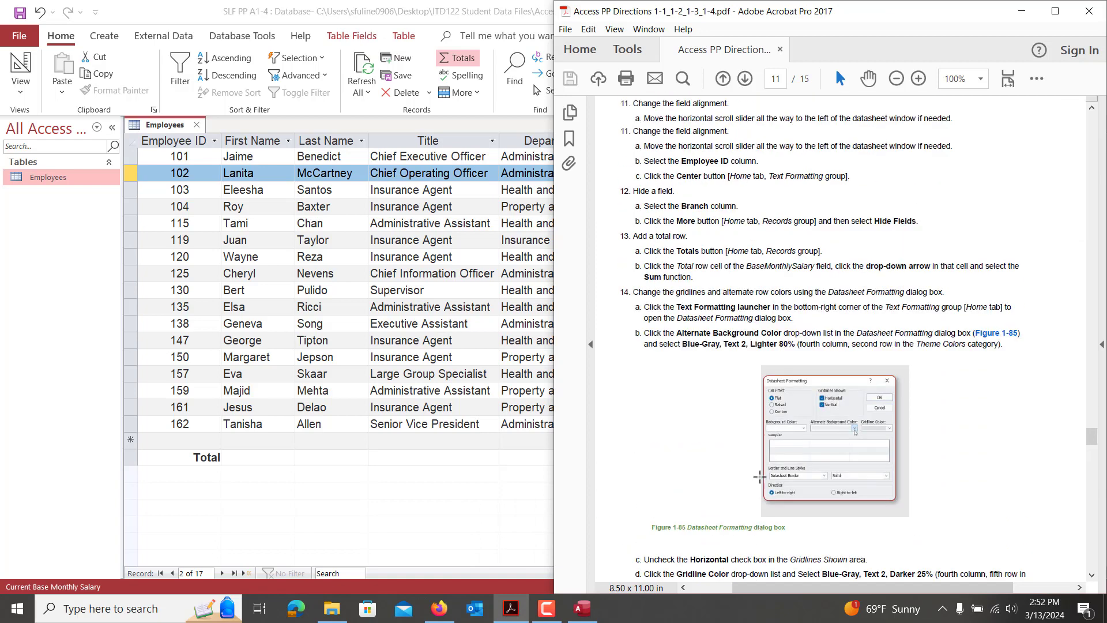
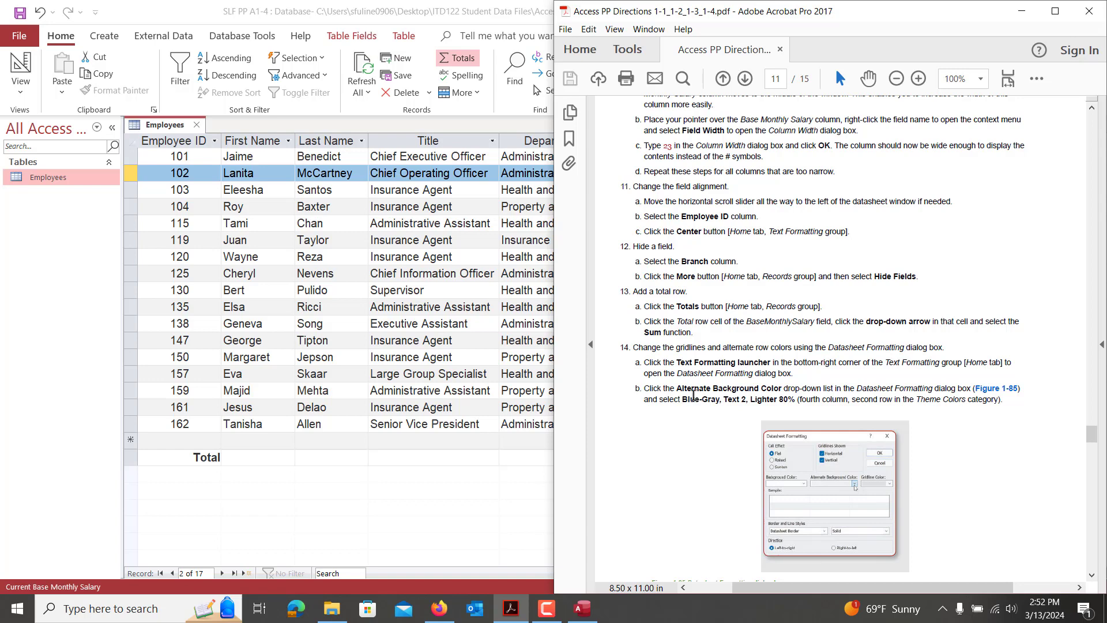
scroll(694, 395, down, 3)
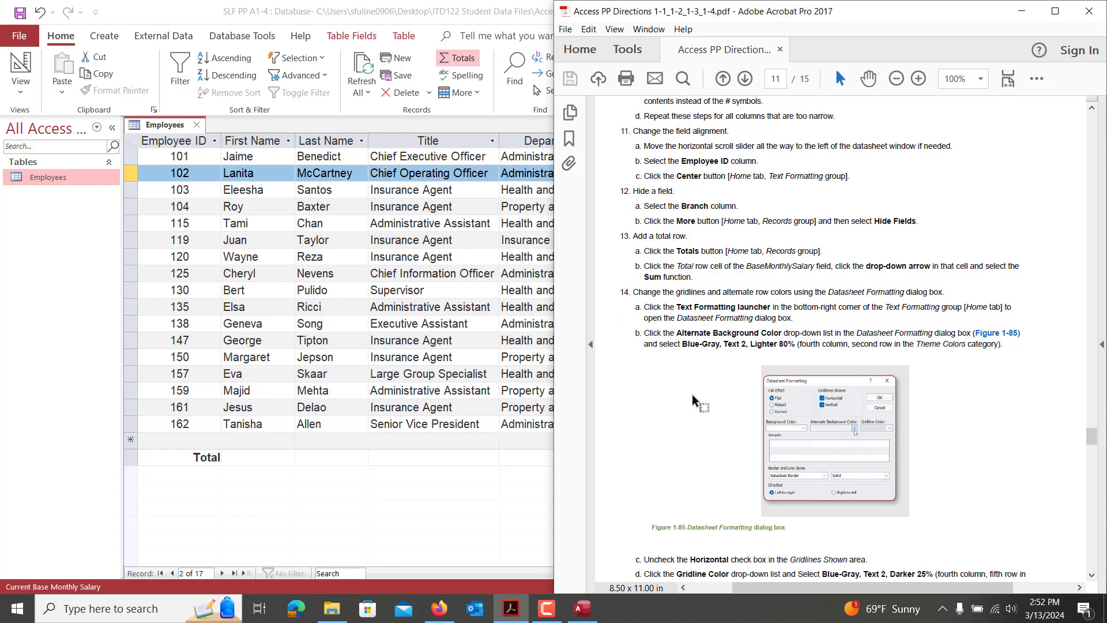
scroll(692, 394, down, 2)
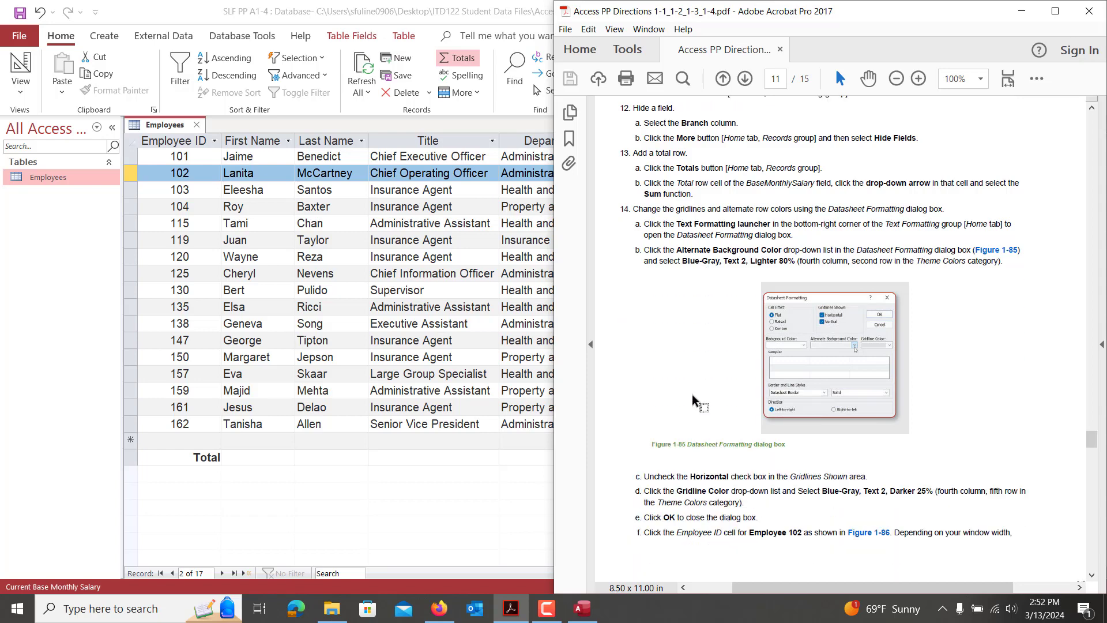
scroll(692, 395, down, 3)
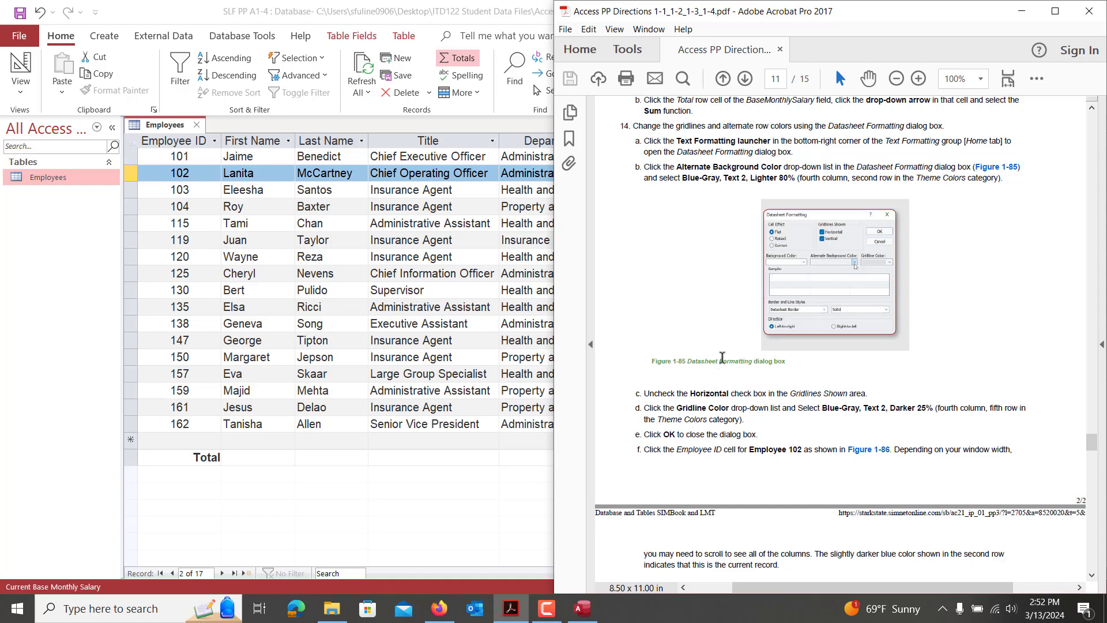
click(534, 242)
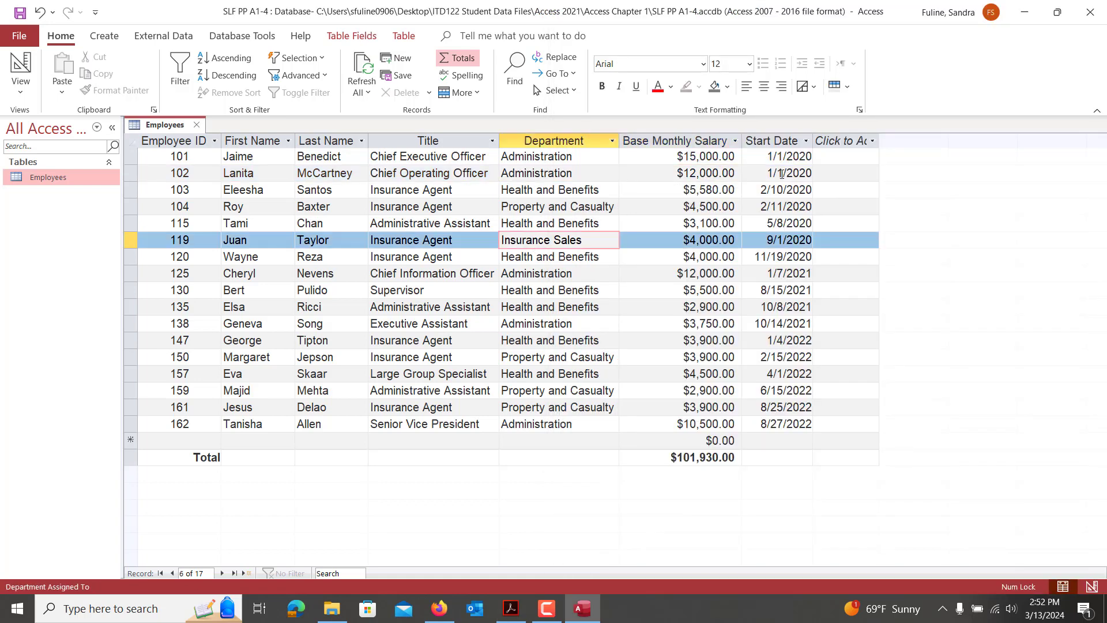
click(134, 144)
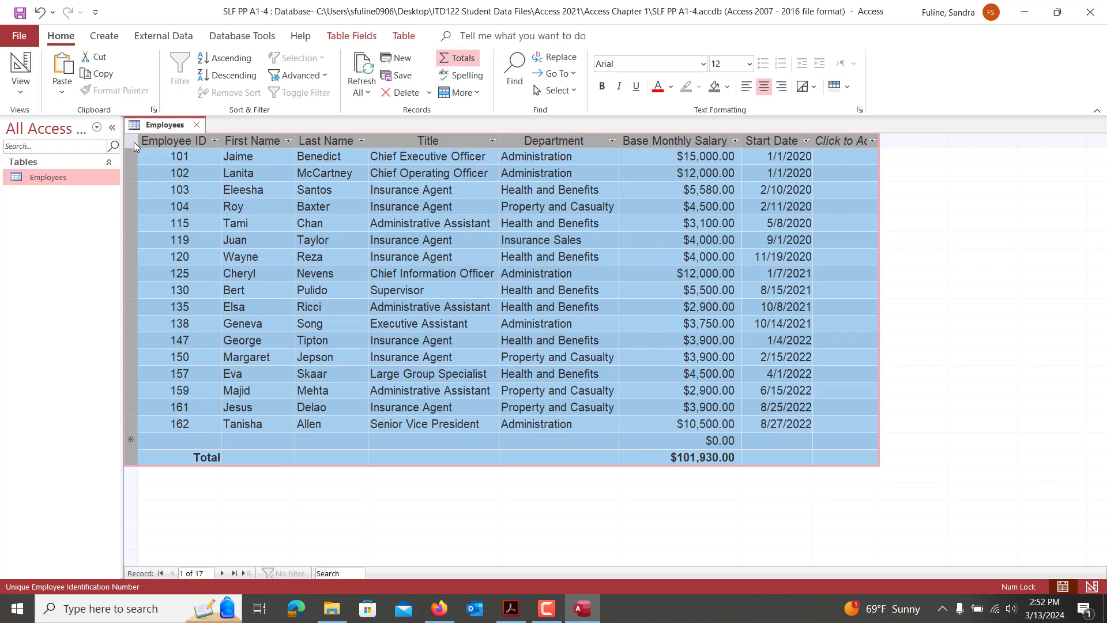
click(860, 112)
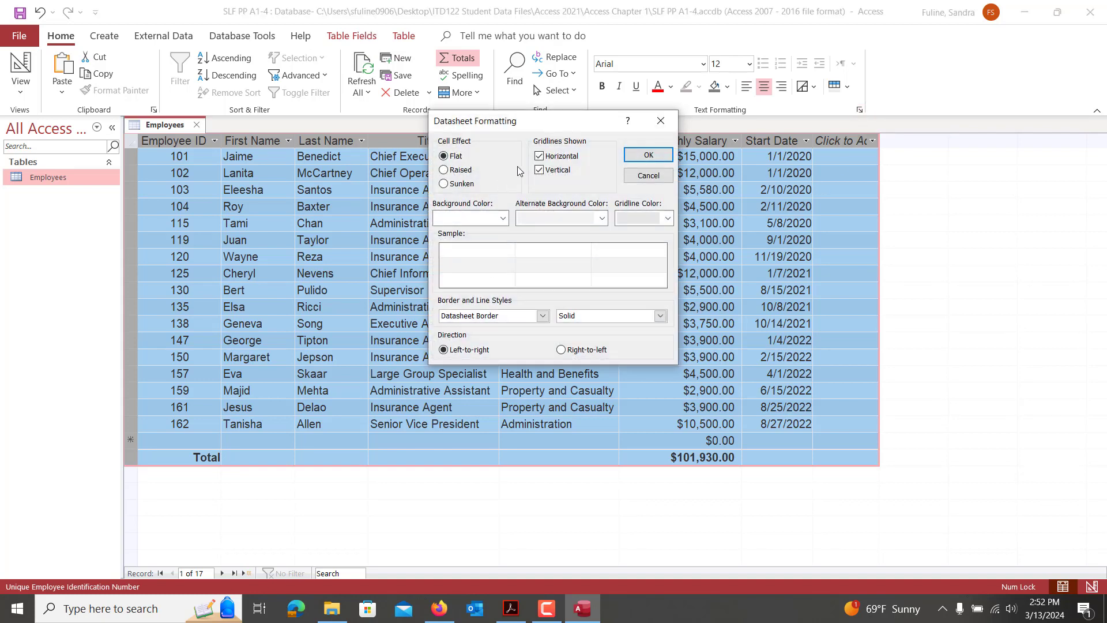
click(539, 157)
Set a light blue alternate background color and a dark blue gridline color, and apply the formatting to the Employees datasheet
click(533, 223)
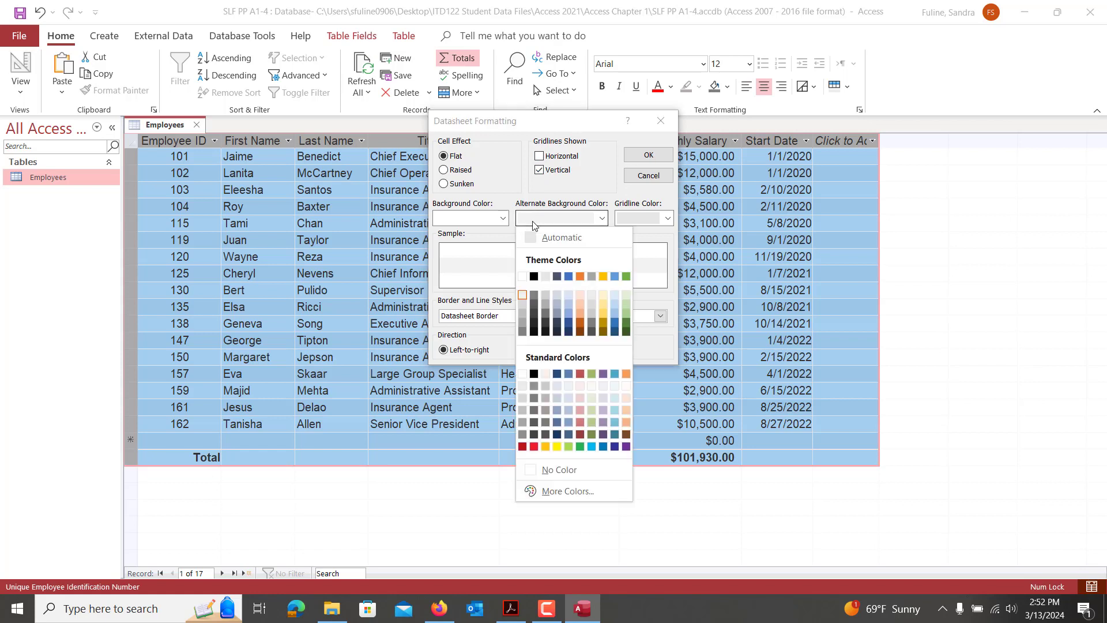
click(569, 295)
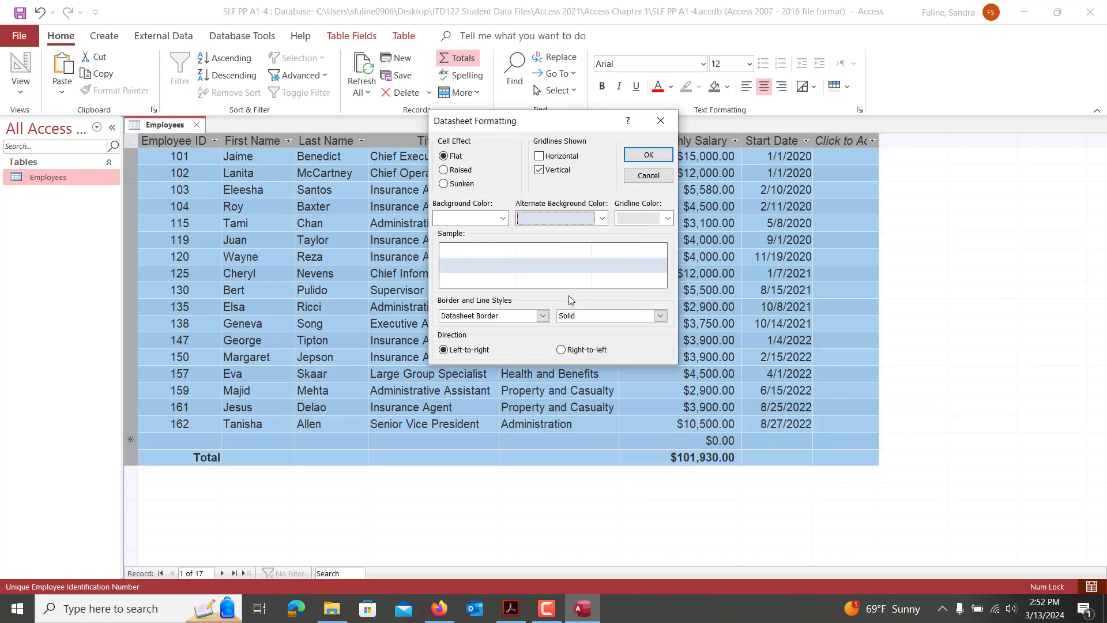
click(660, 220)
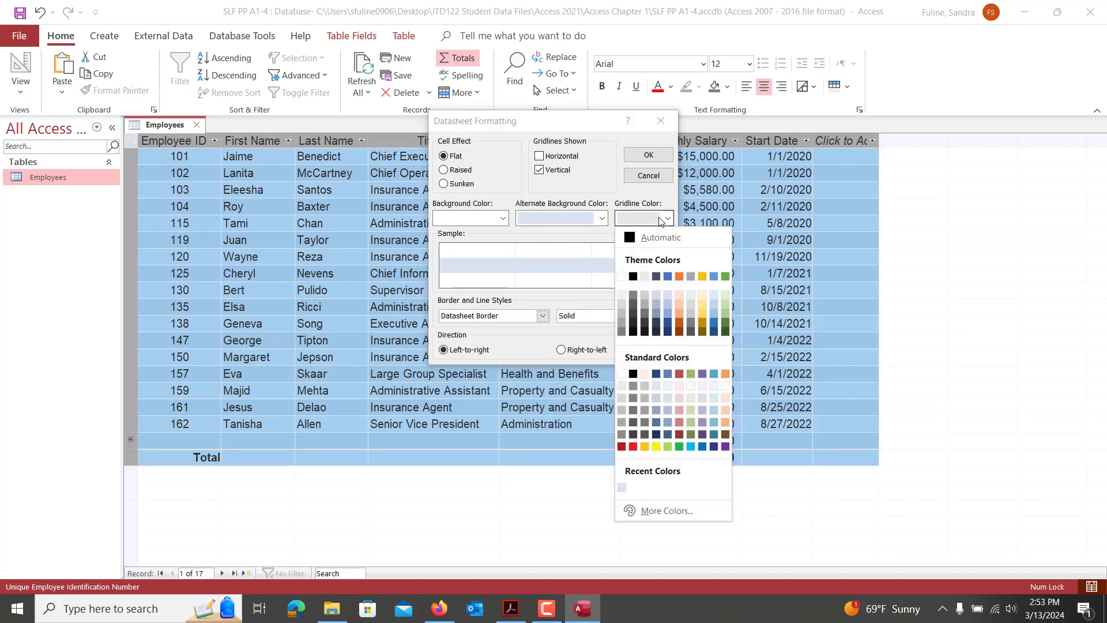
click(668, 325)
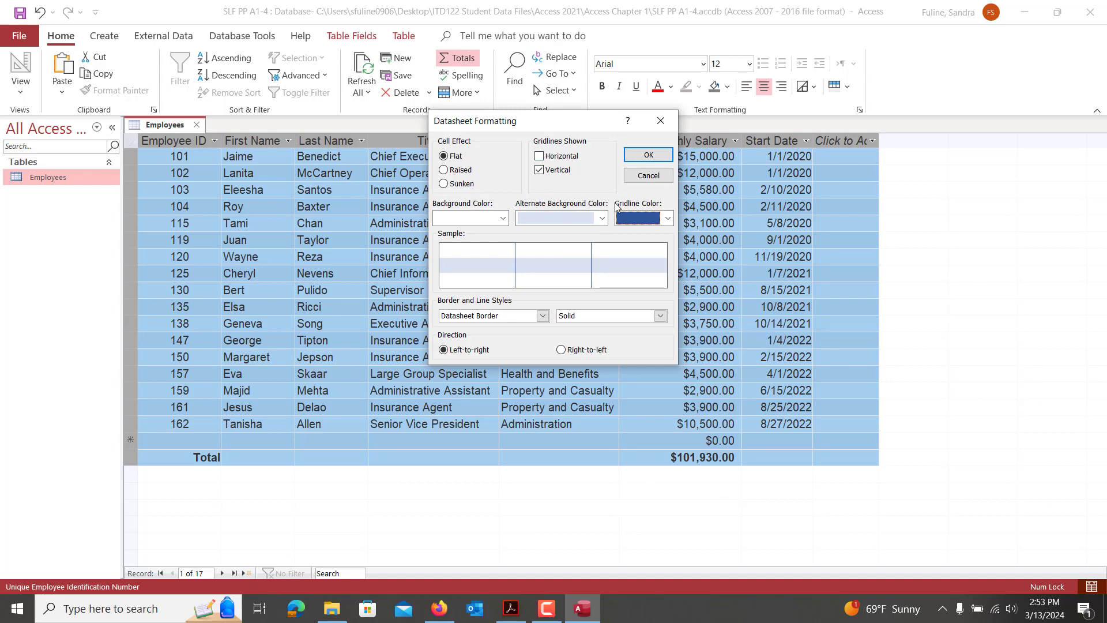
click(648, 157)
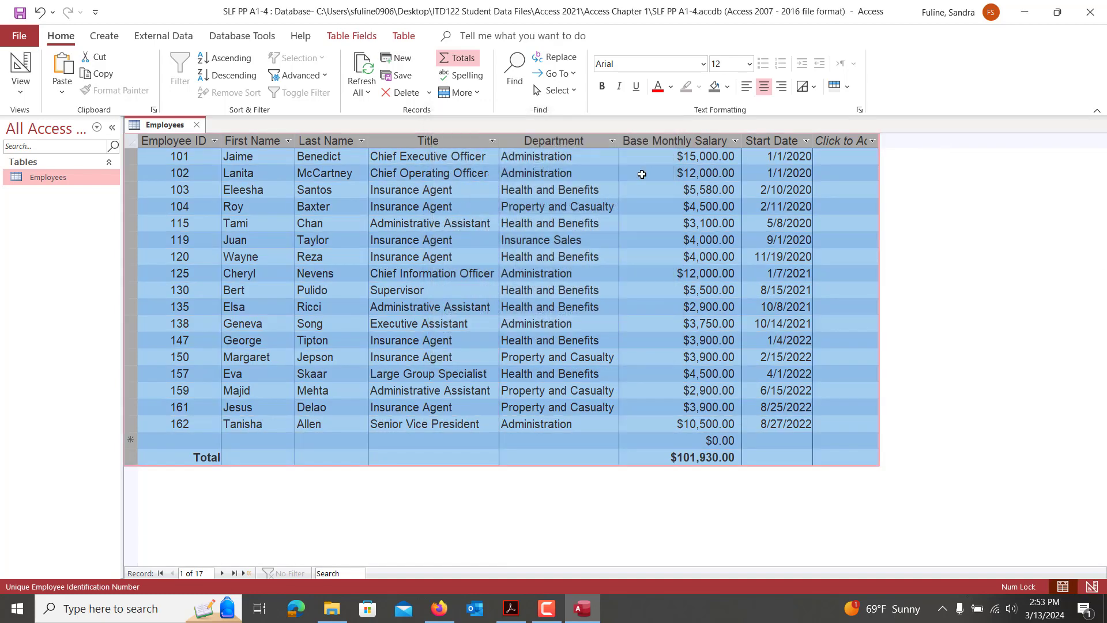
click(471, 458)
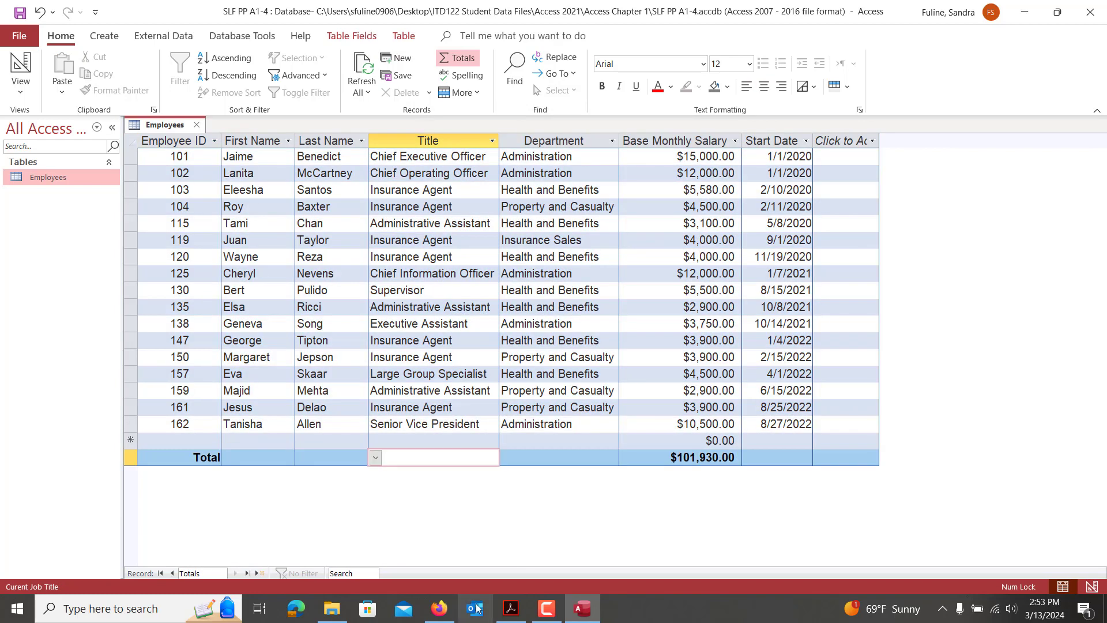
Following the PDF directions for Pause & Practice Access 1-4, unhide the Branch column in the Employees datasheet
click(510, 608)
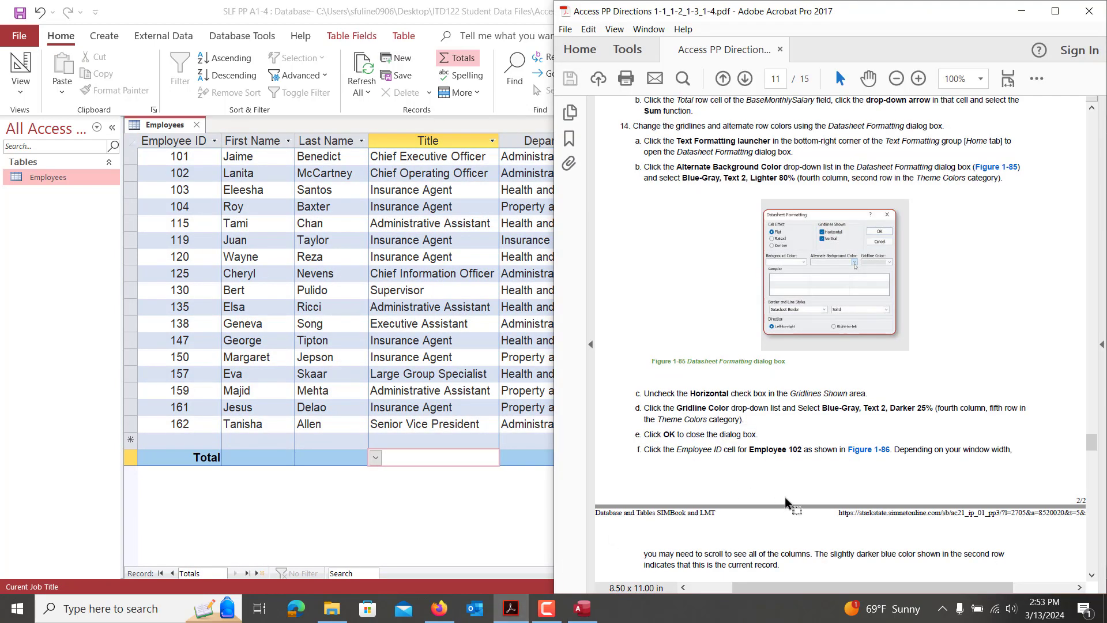
scroll(784, 496, down, 10)
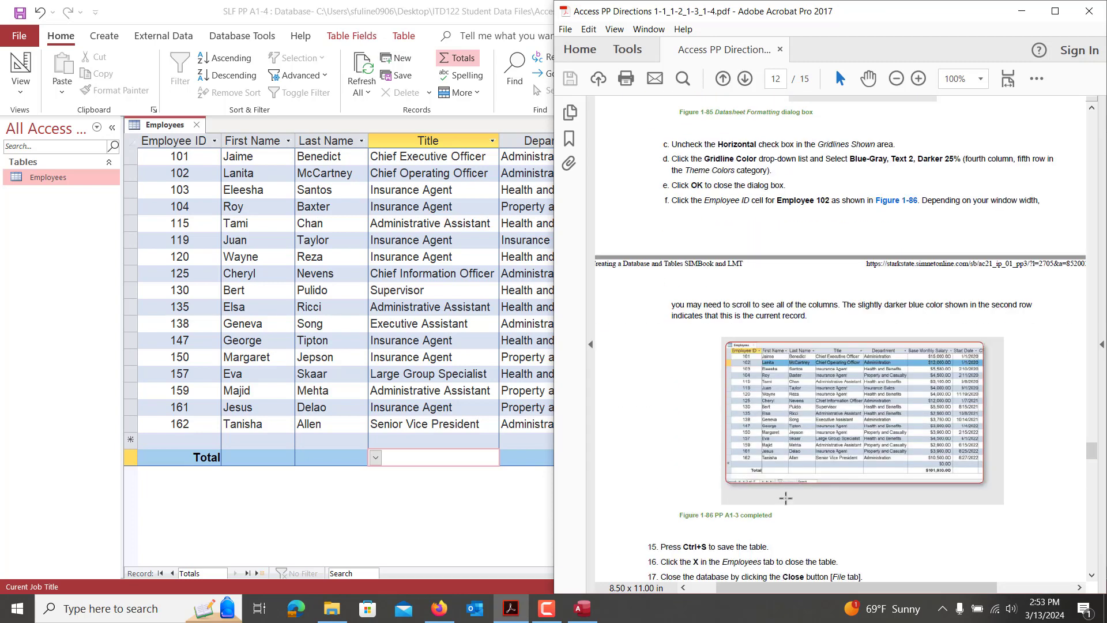
scroll(785, 497, down, 10)
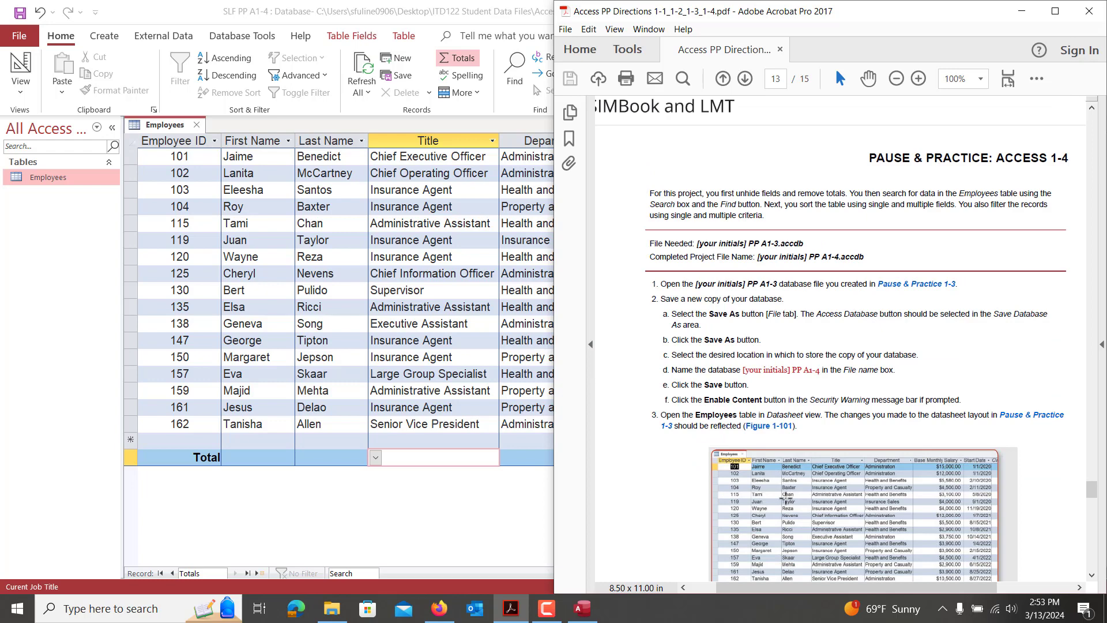
click(310, 342)
key(super+Up)
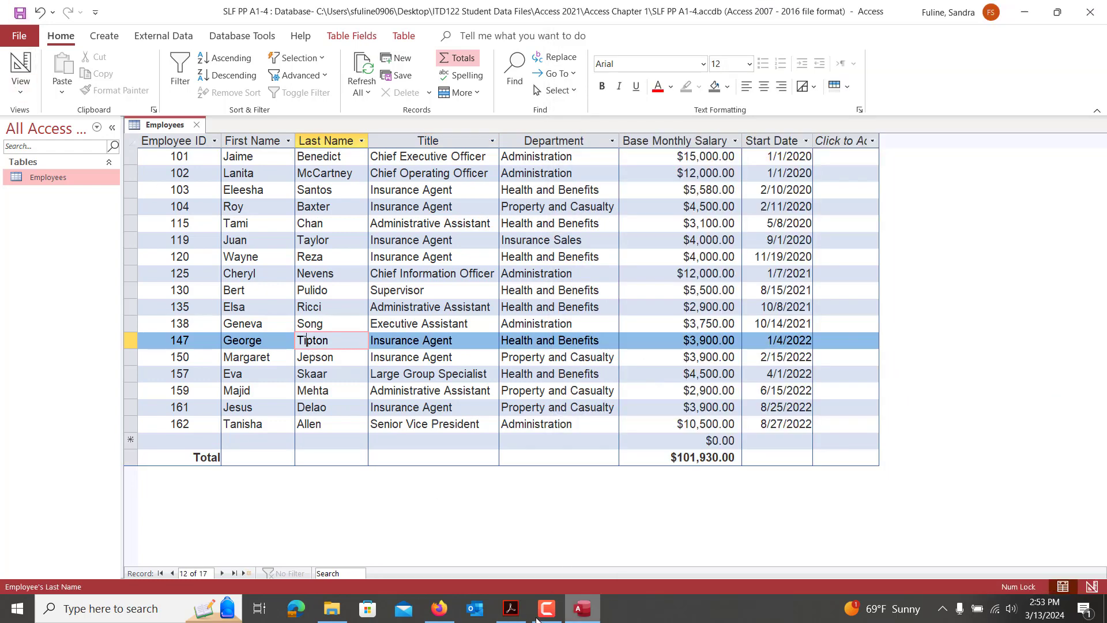
click(512, 610)
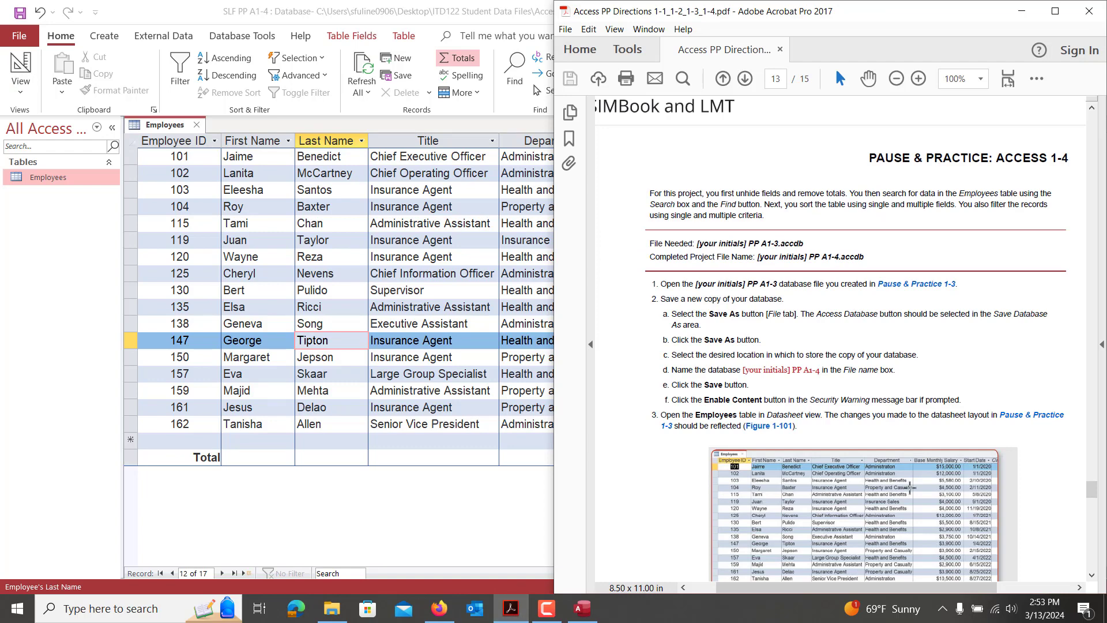
scroll(815, 319, down, 10)
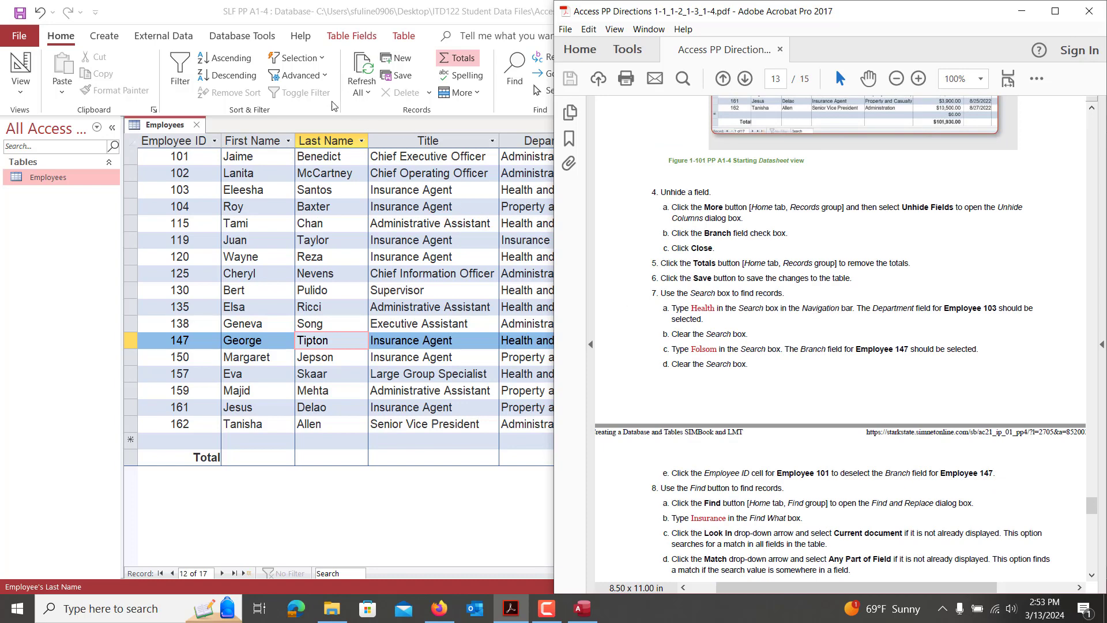
click(469, 96)
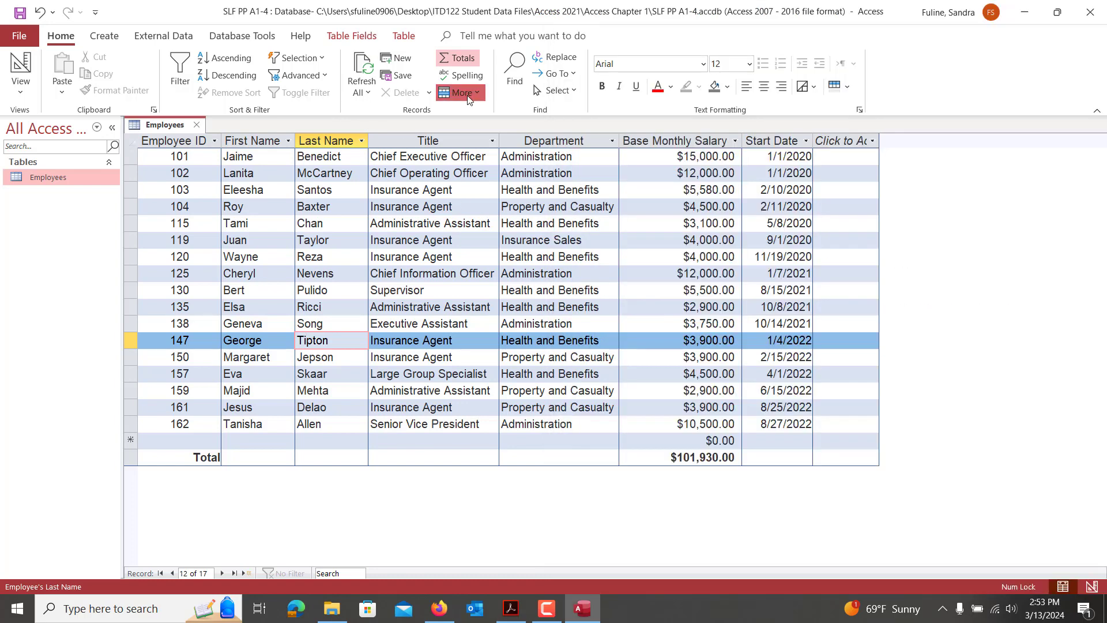
click(469, 98)
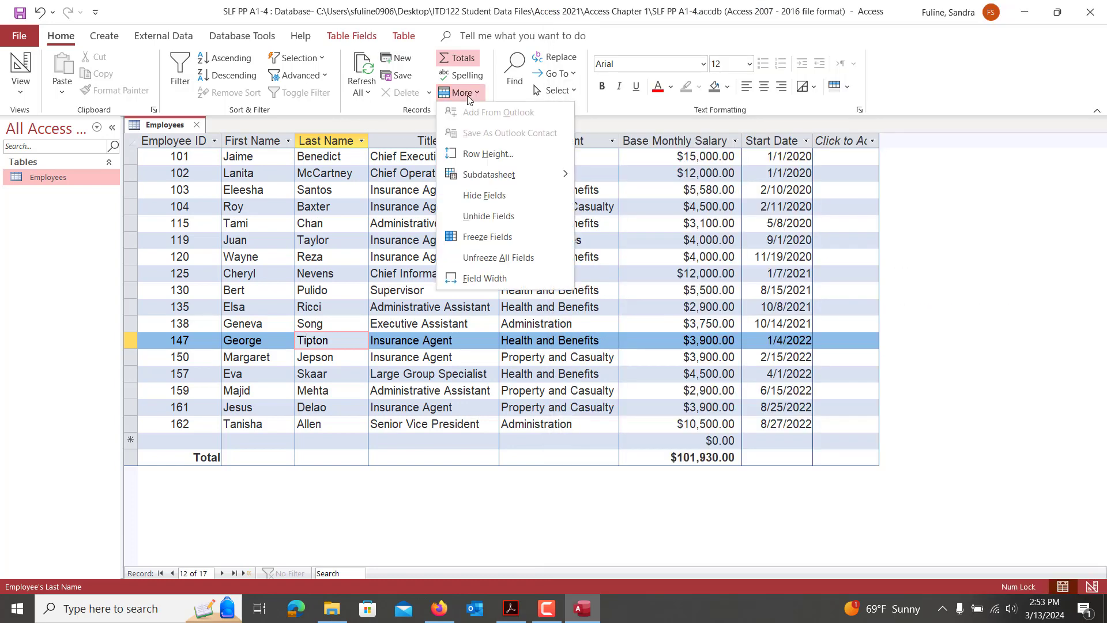
click(490, 218)
click(490, 224)
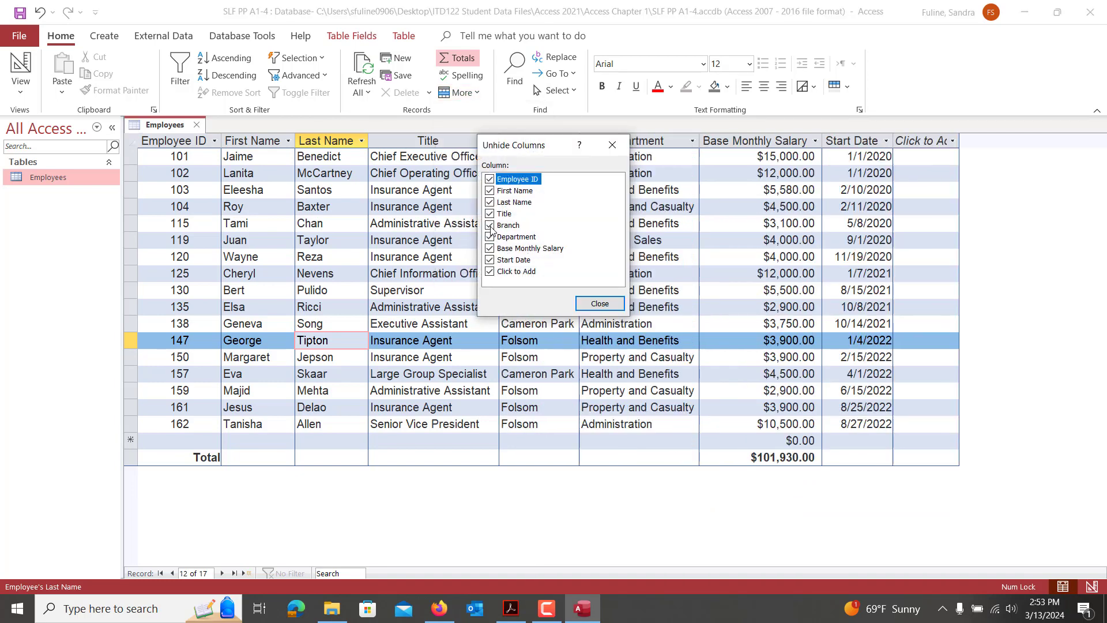
click(599, 304)
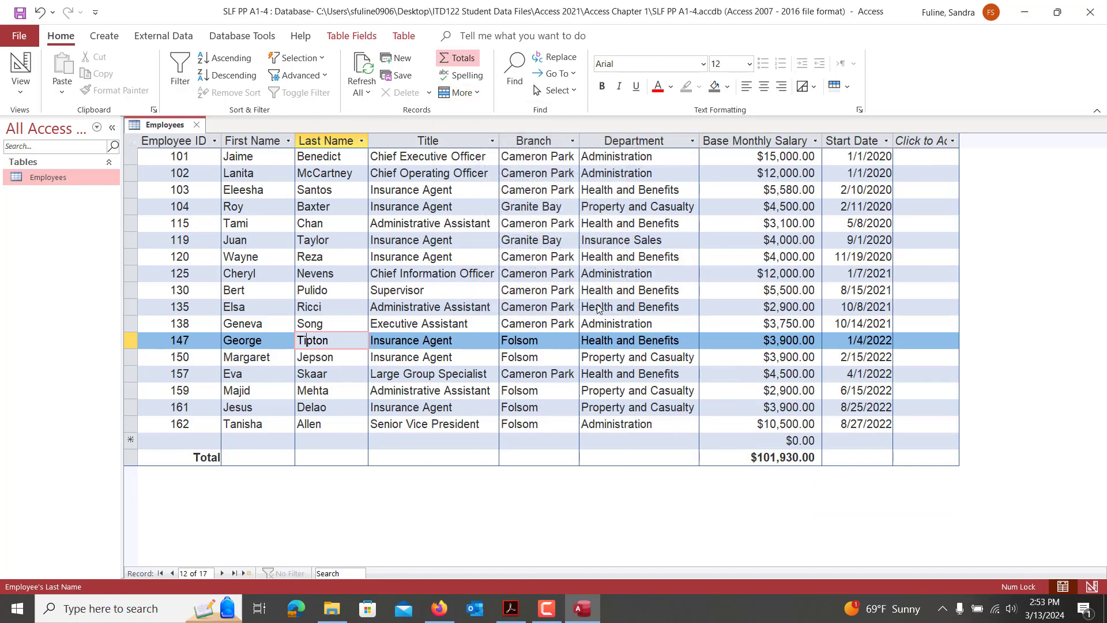
As given in the PDF directions, search the Employees records for "health" with the record search
click(510, 609)
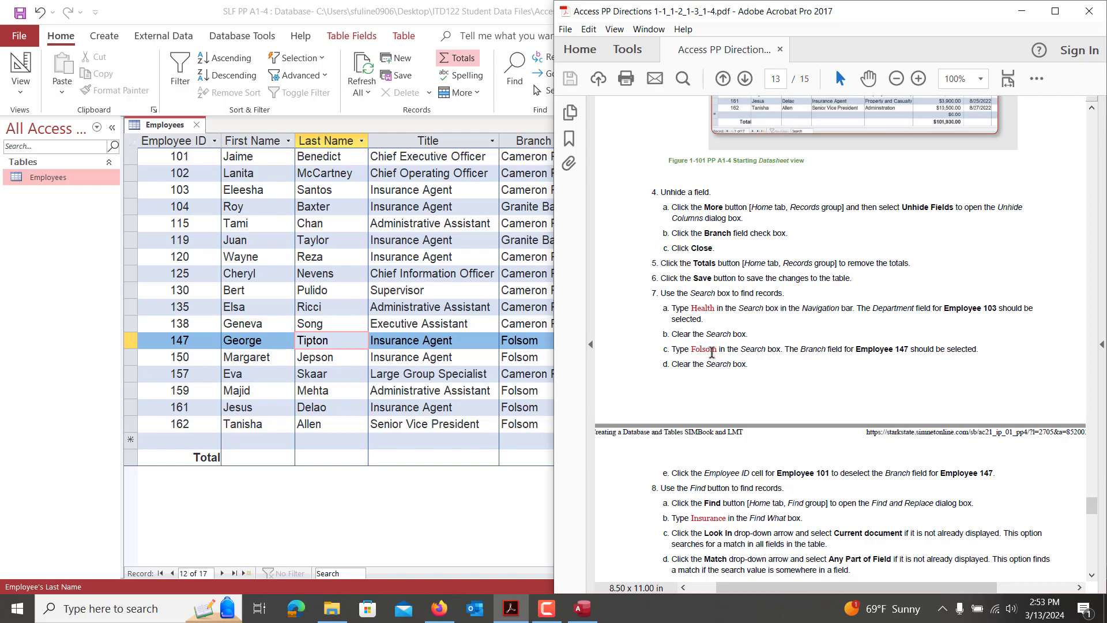
click(330, 573)
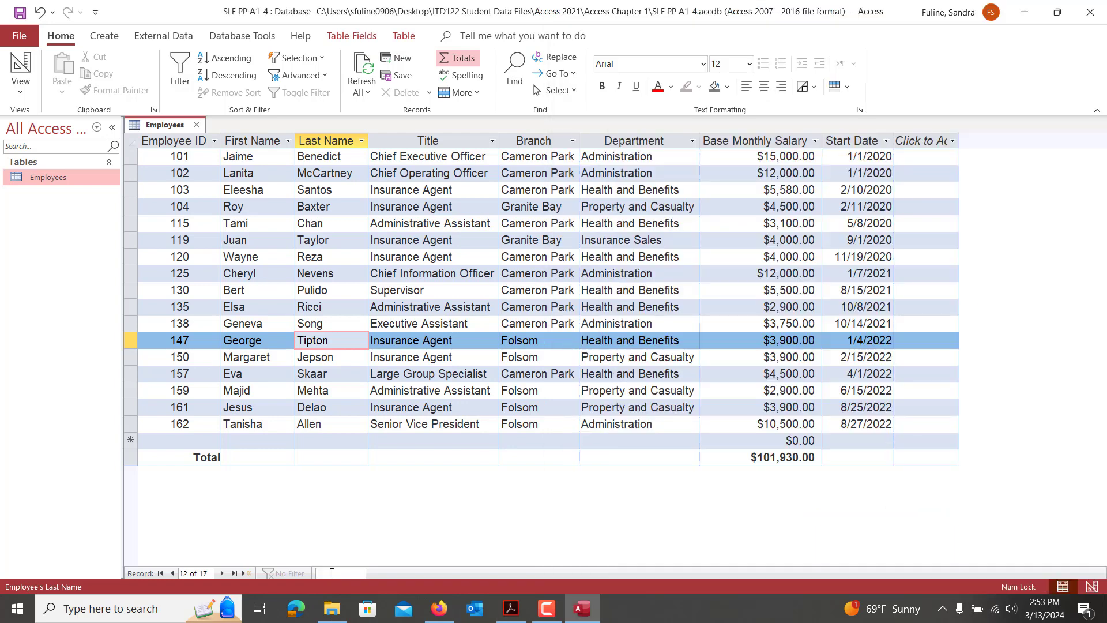
text(health)
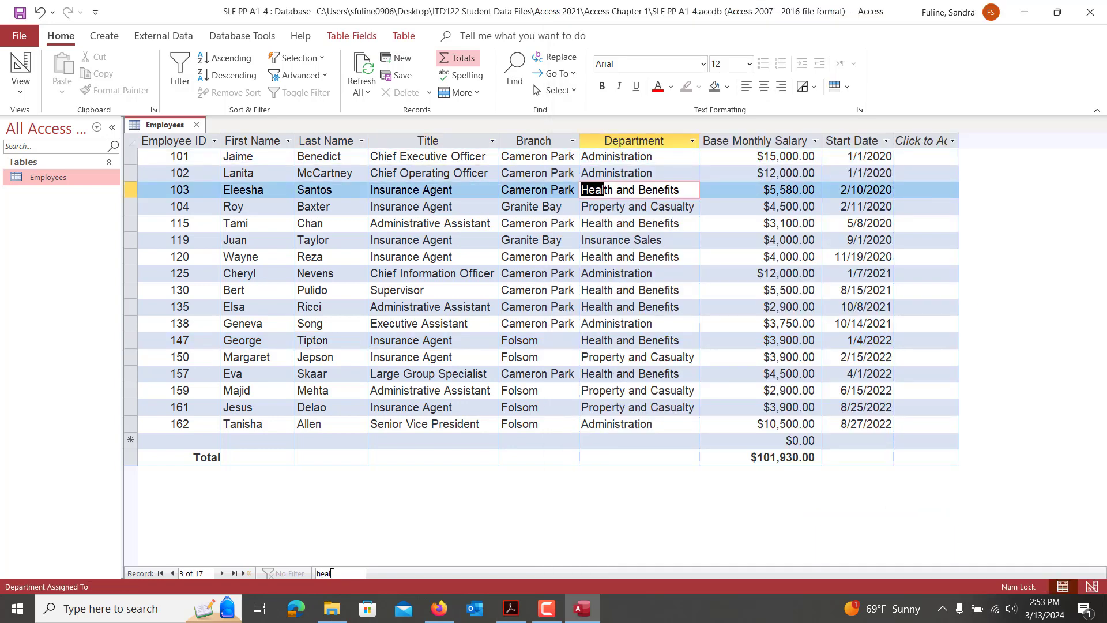
Replace the record search text with "folsom", go through the following matches and clear the search
key(BackSpace)
key(BackSpace)
key(BackSpace)
key(BackSpace)
key(BackSpace)
key(BackSpace)
text(folsom)
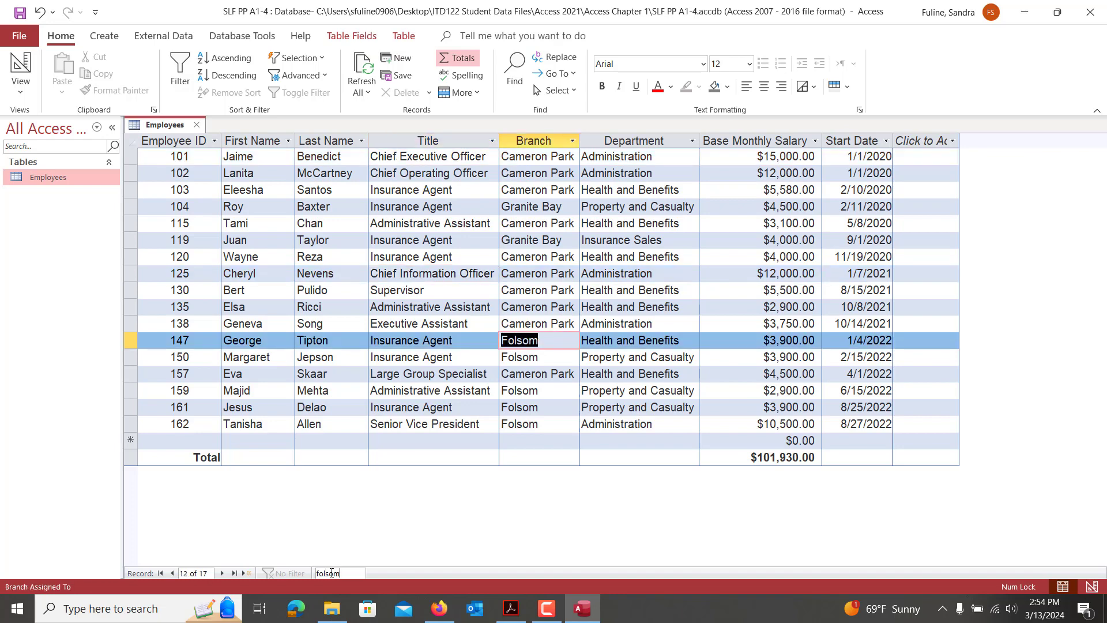
key(Return)
key(Return)
key(Return)
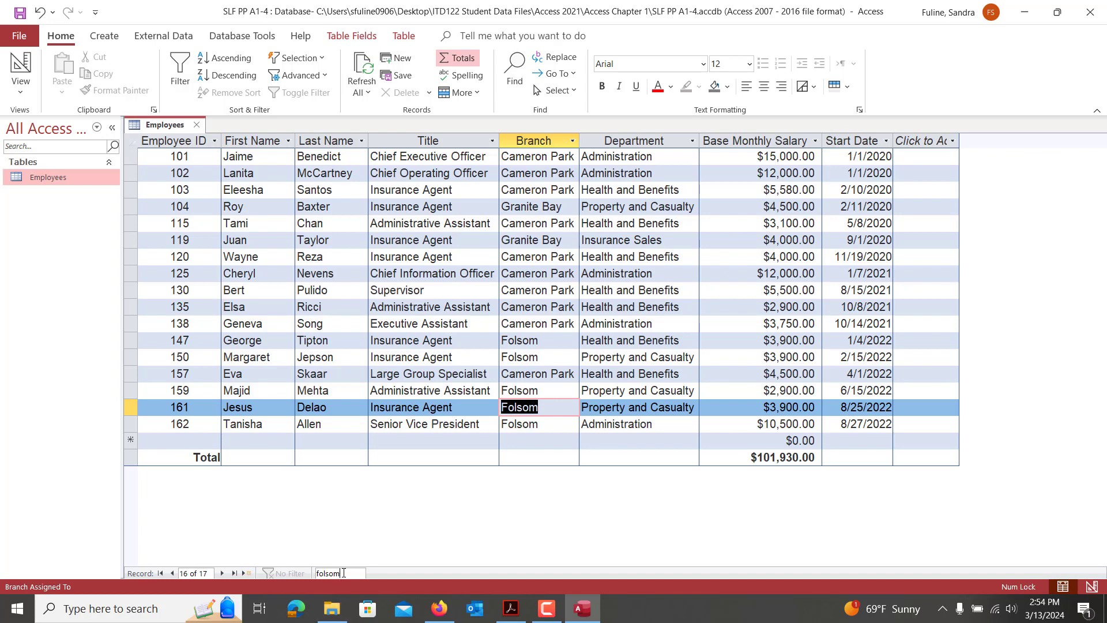
drag(343, 574, 309, 573)
key(BackSpace)
Use Find to look for "Insurance" in any part of the fields of the current document and check the Find instructions in the PDF directions
click(511, 64)
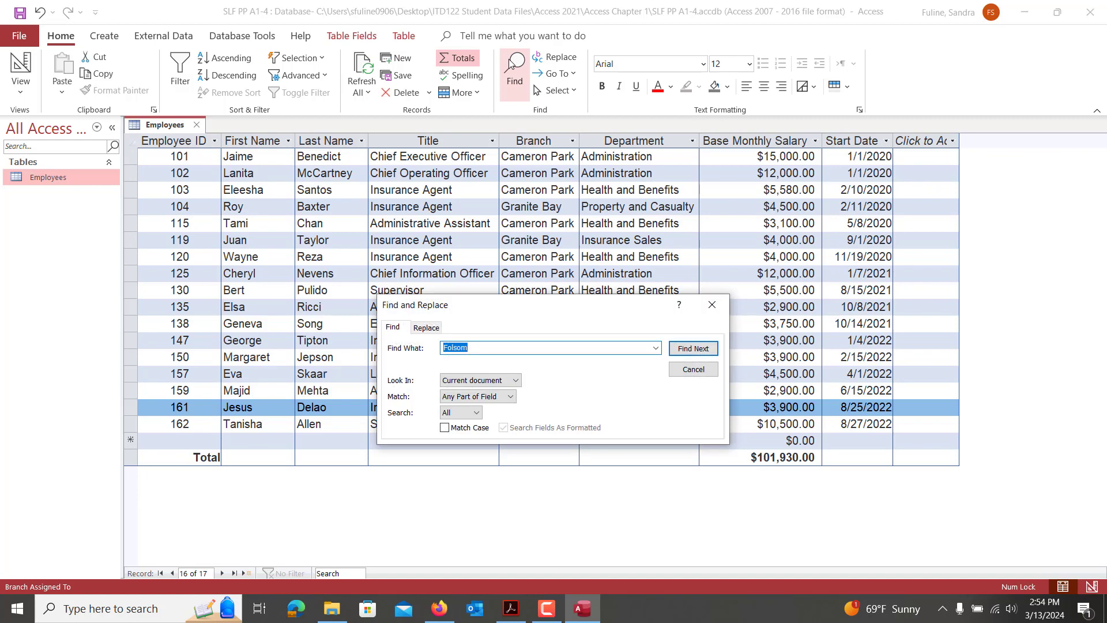
text(insurance)
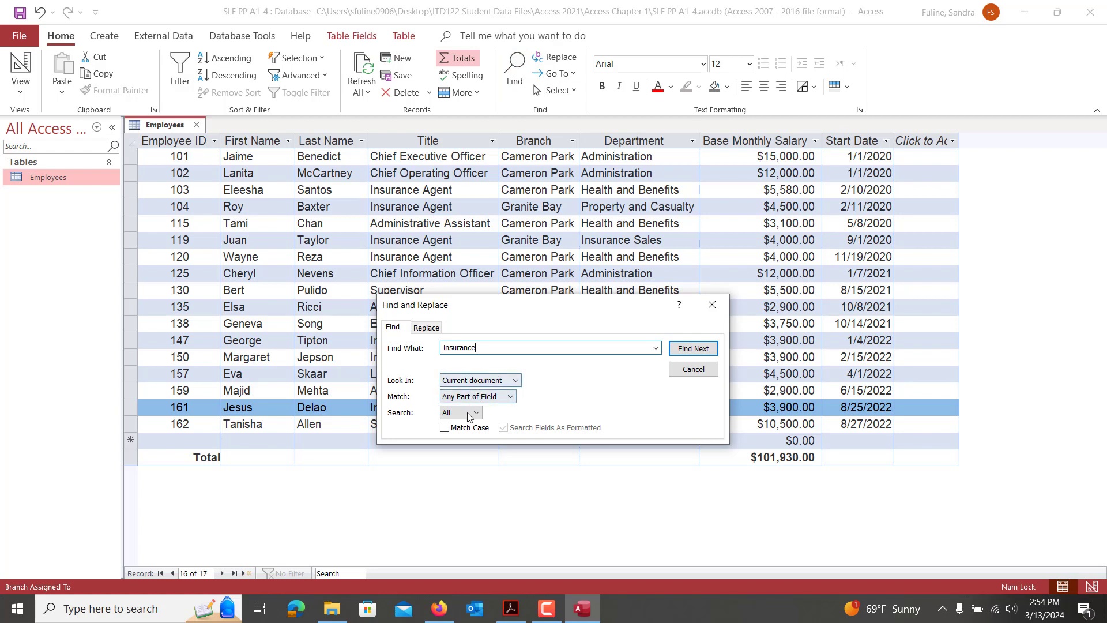
click(694, 349)
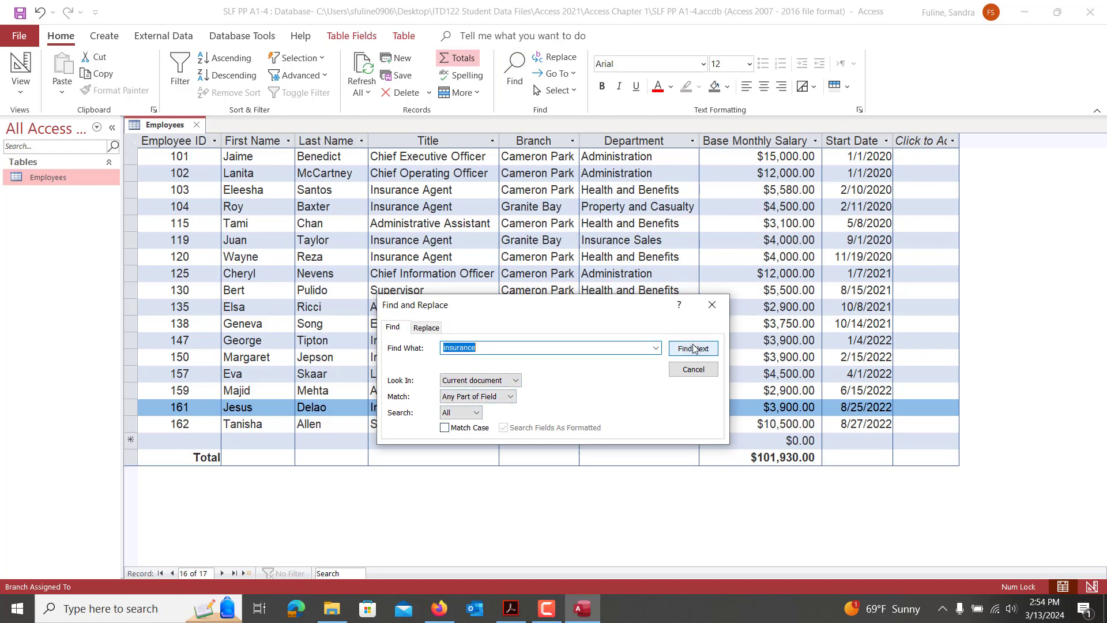
click(694, 349)
text(Insurance)
click(704, 349)
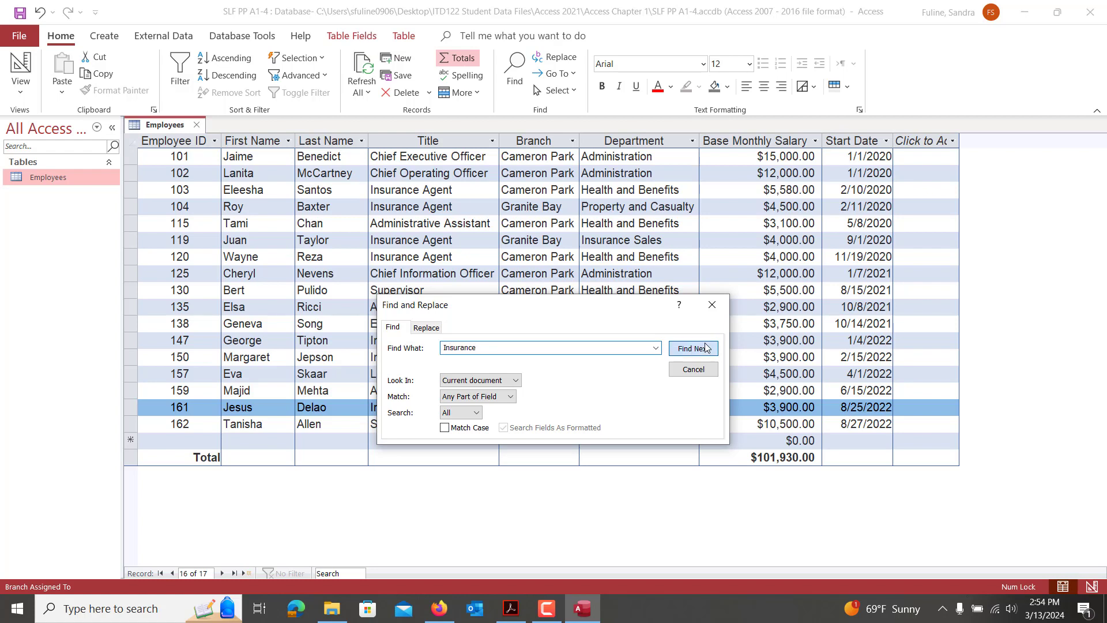
click(510, 608)
scroll(717, 533, down, 2)
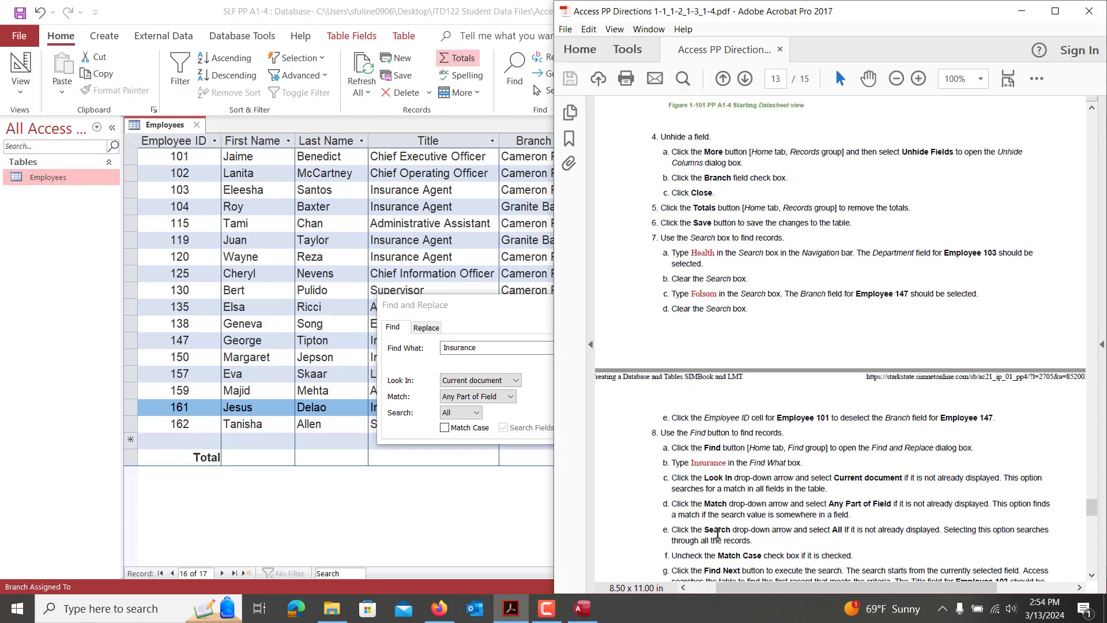
Read the remaining Find directions in the PDF, check the match option and close the Find and Replace dialog without searching
scroll(717, 534, down, 1)
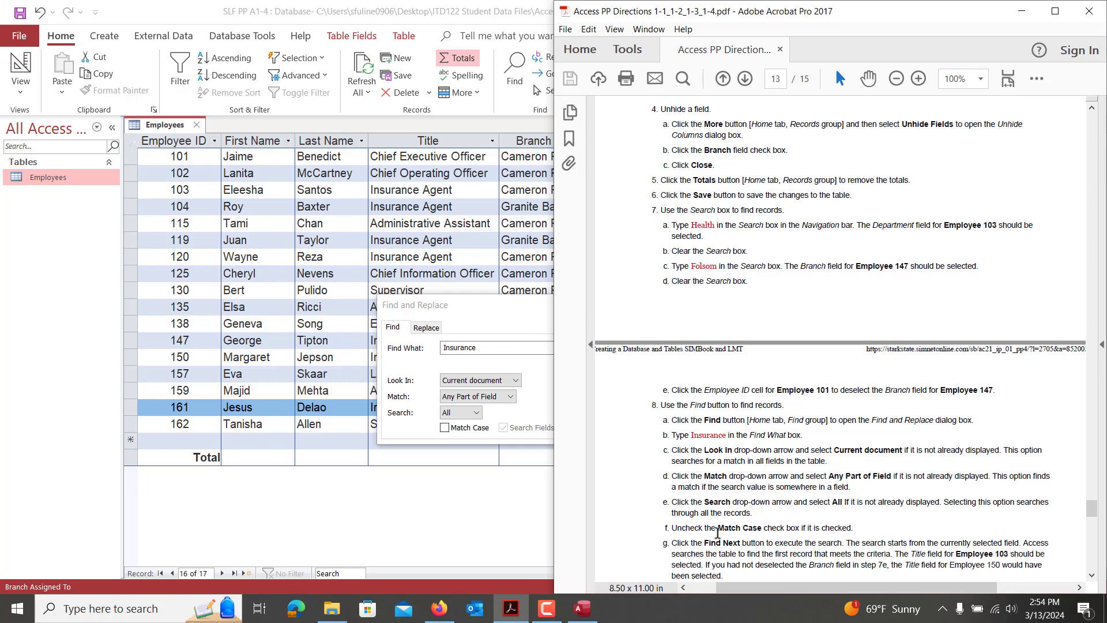
scroll(718, 533, down, 2)
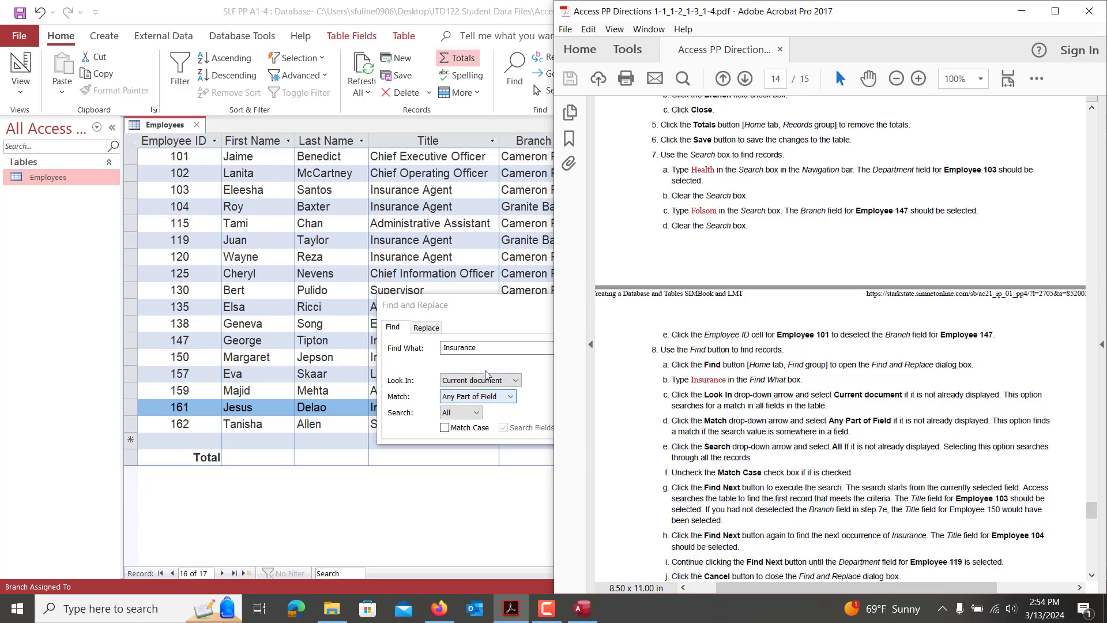
click(514, 403)
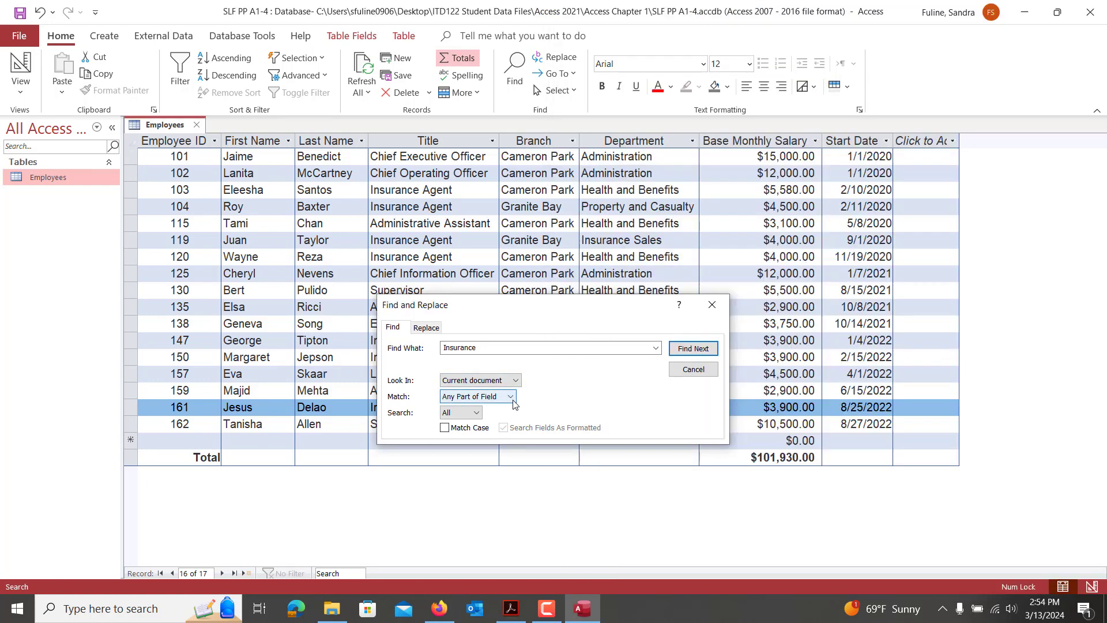
click(514, 404)
click(513, 403)
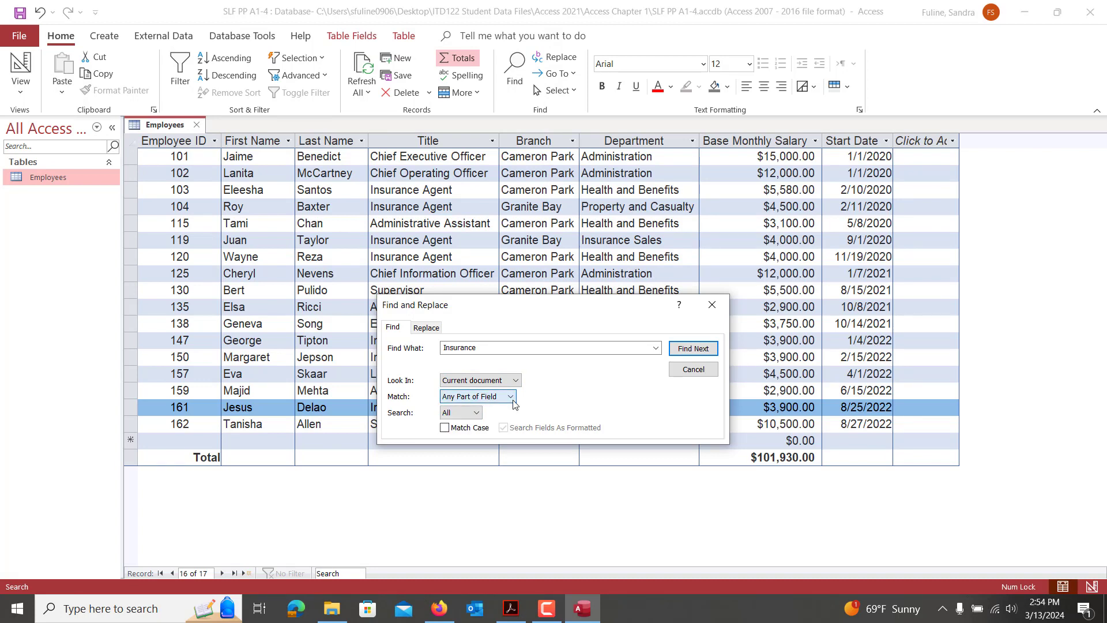
click(546, 611)
click(1054, 563)
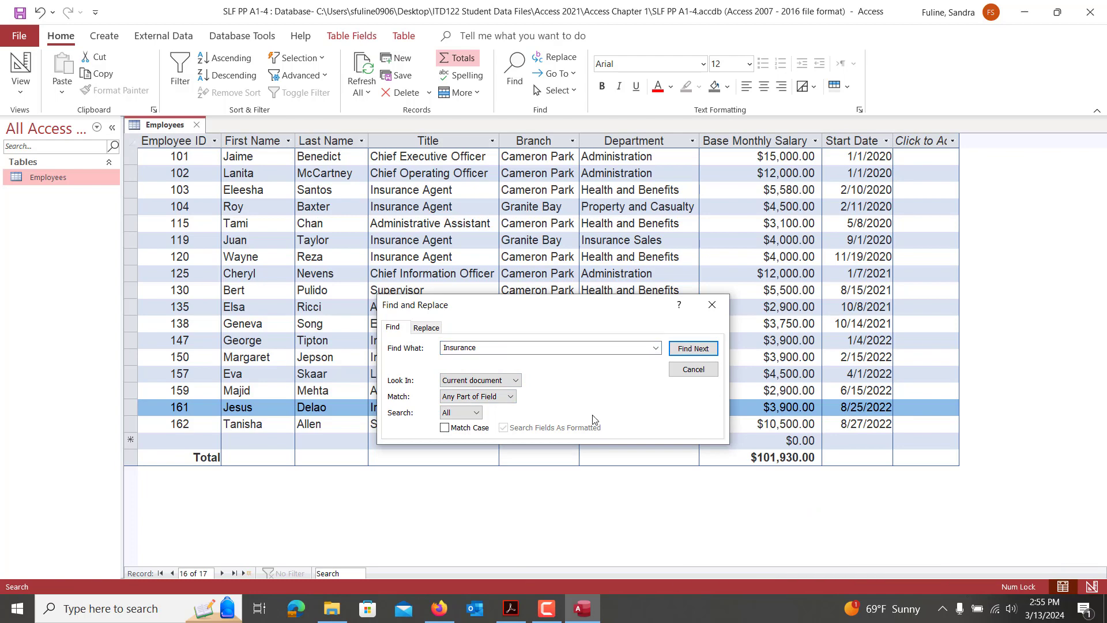
click(694, 371)
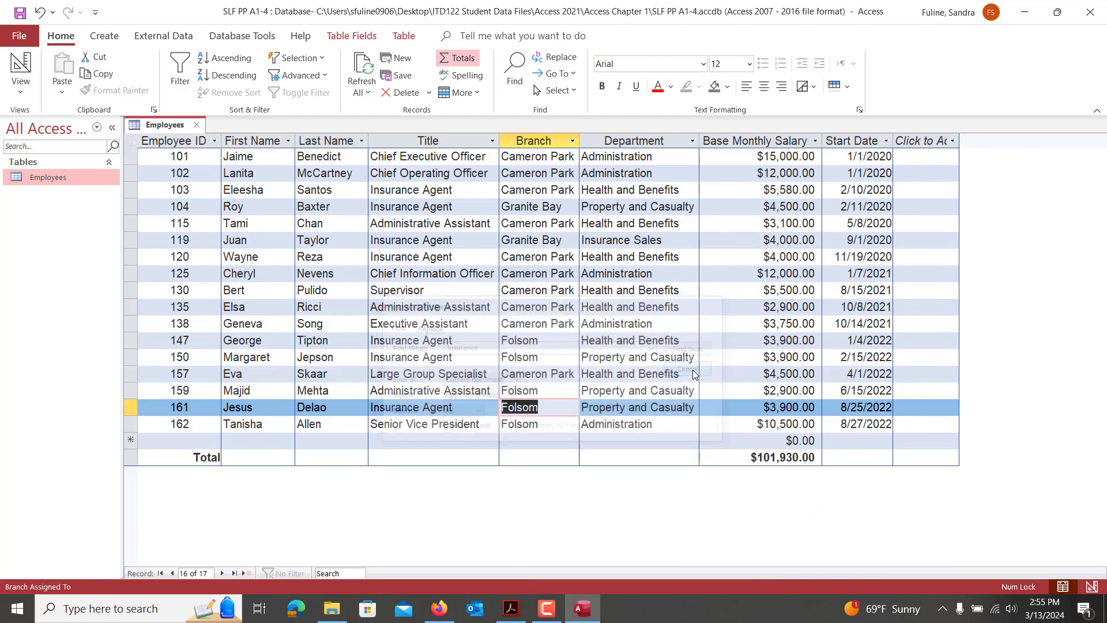
Starting from the Employee ID cell of Employee 101, find "insurance" in any part of field, go through successive matches and close the dialog
click(130, 146)
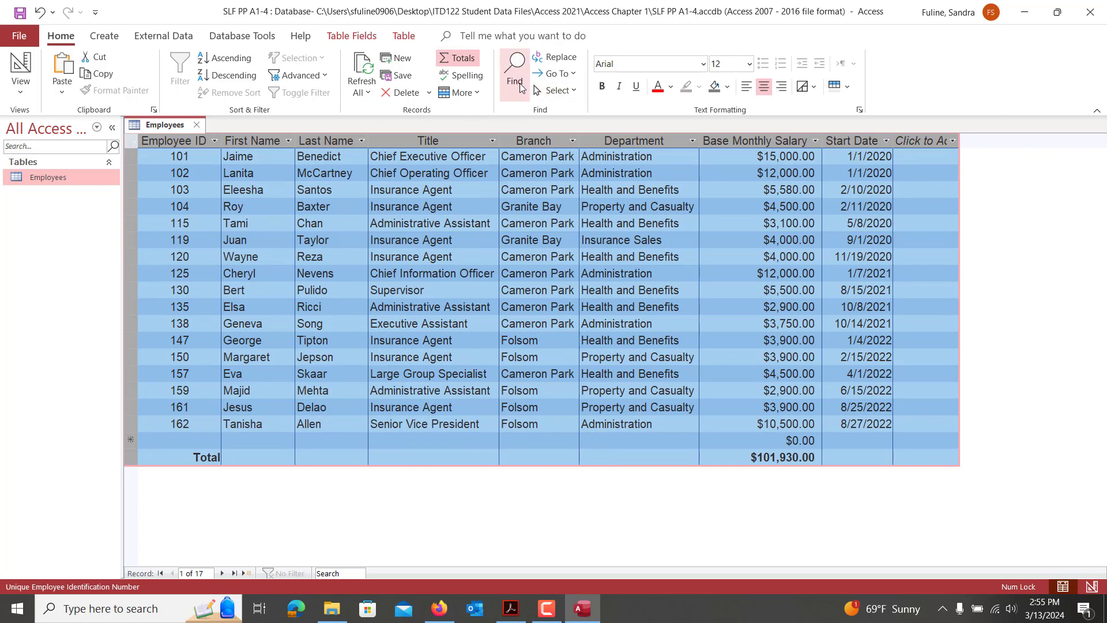
click(156, 161)
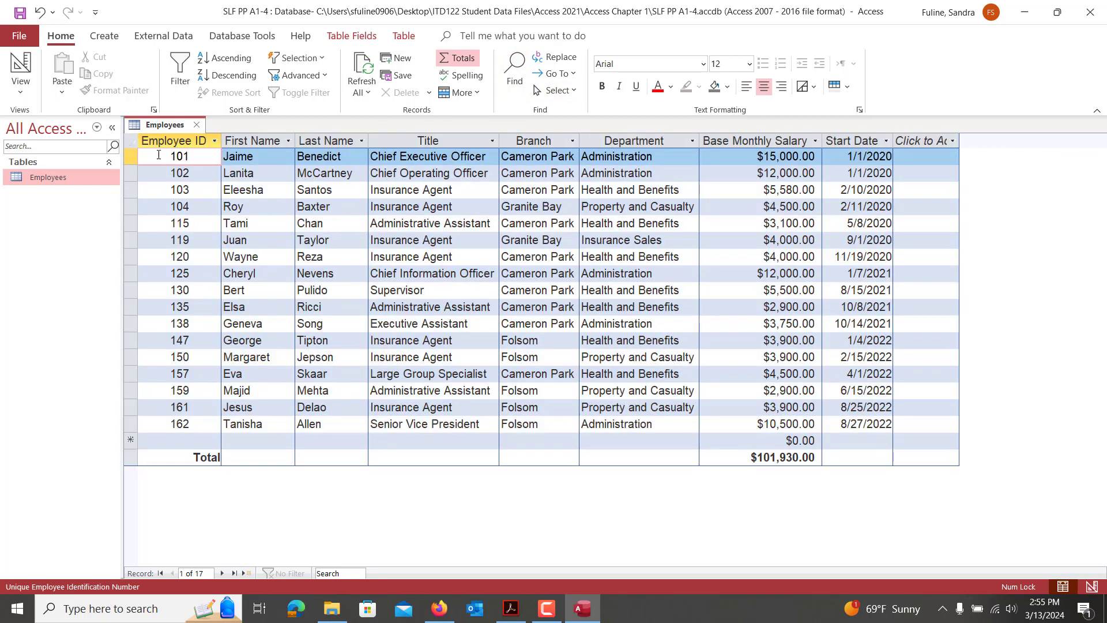
click(514, 69)
click(708, 349)
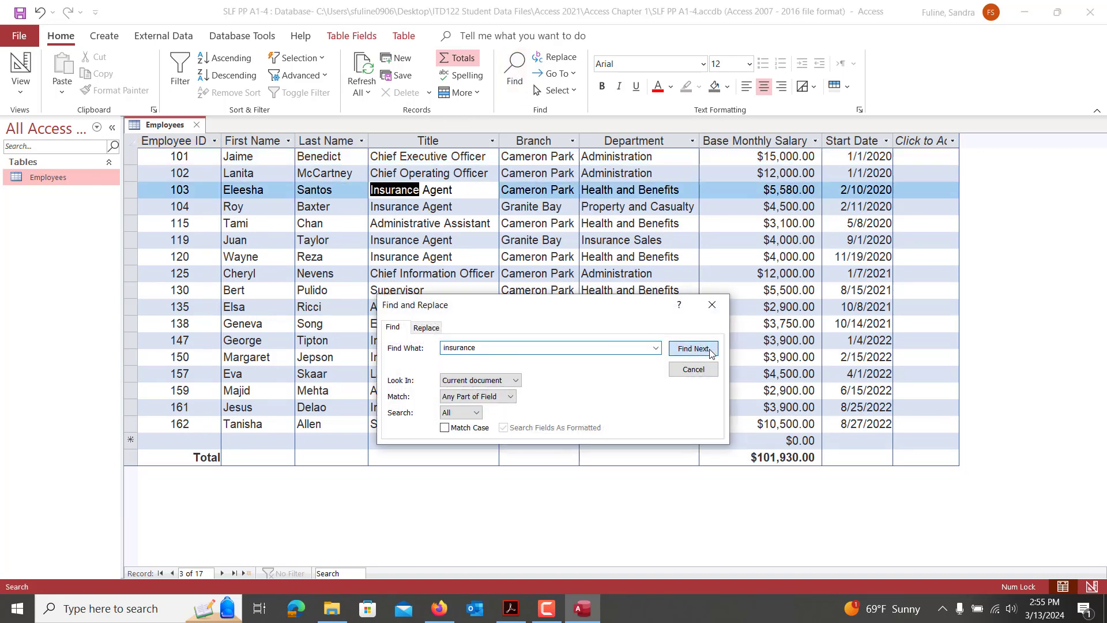
click(709, 349)
click(708, 349)
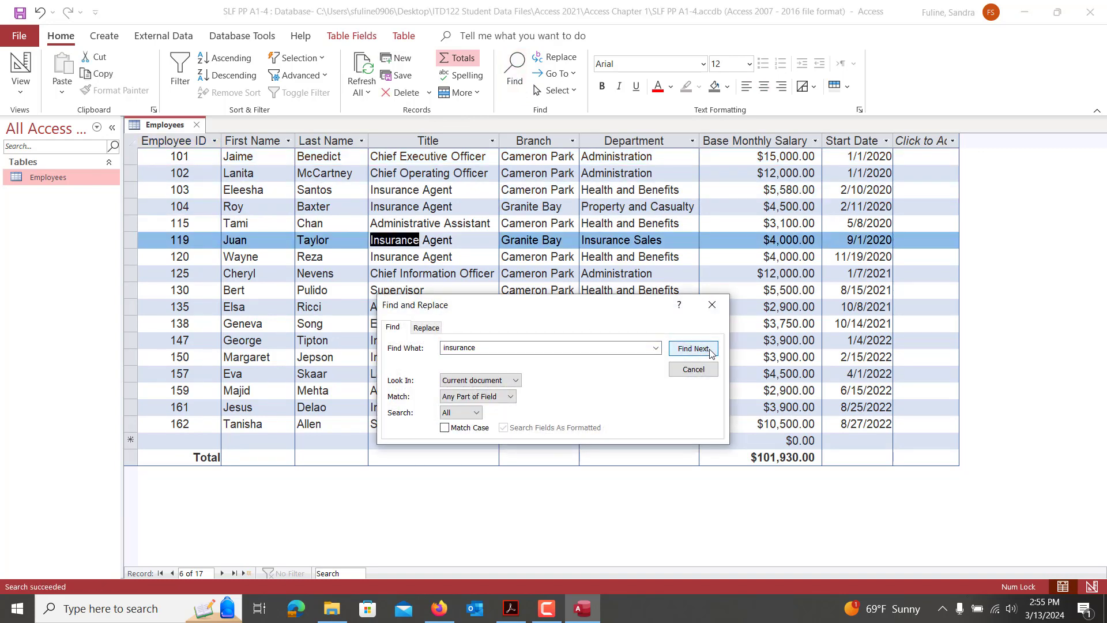
click(709, 349)
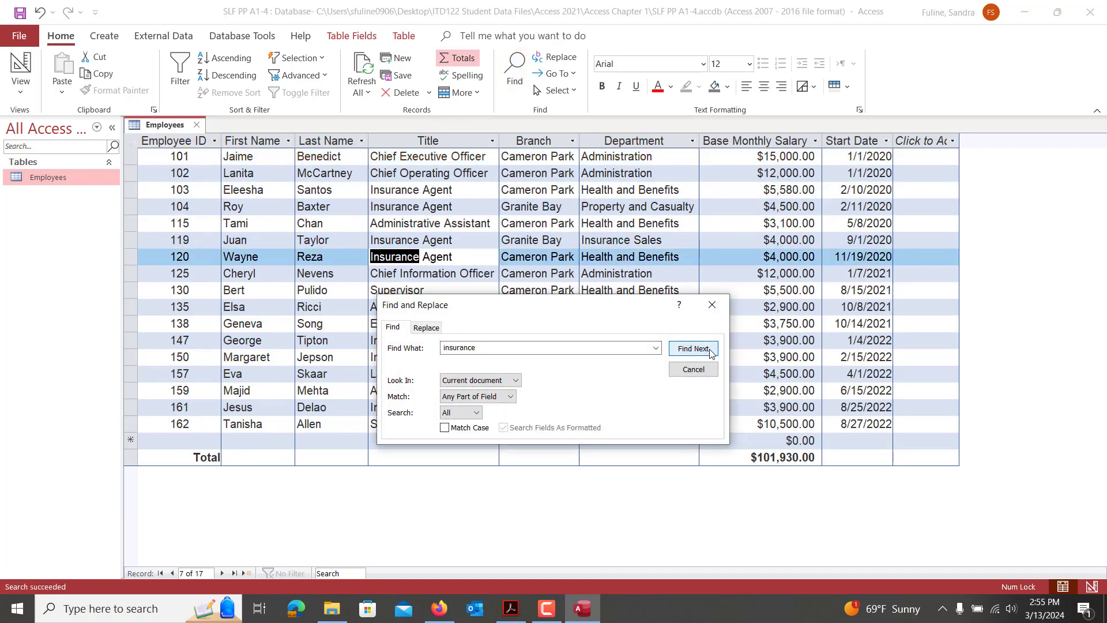
click(711, 309)
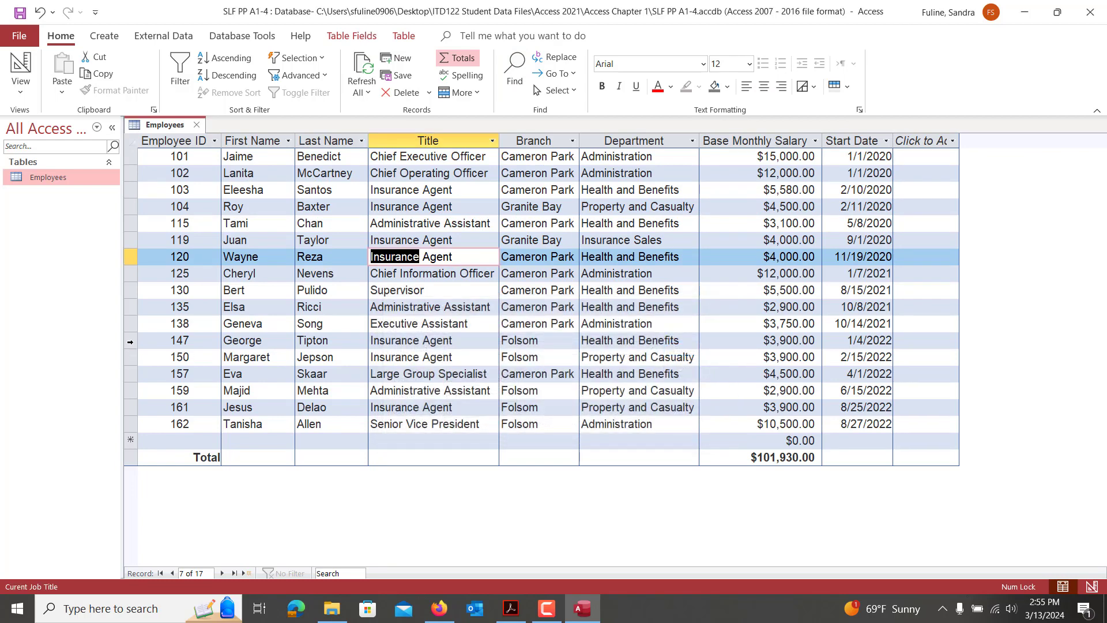
Following the PDF directions, sort the Employees datasheet by Start Date from newest to oldest and remove the sort
click(129, 341)
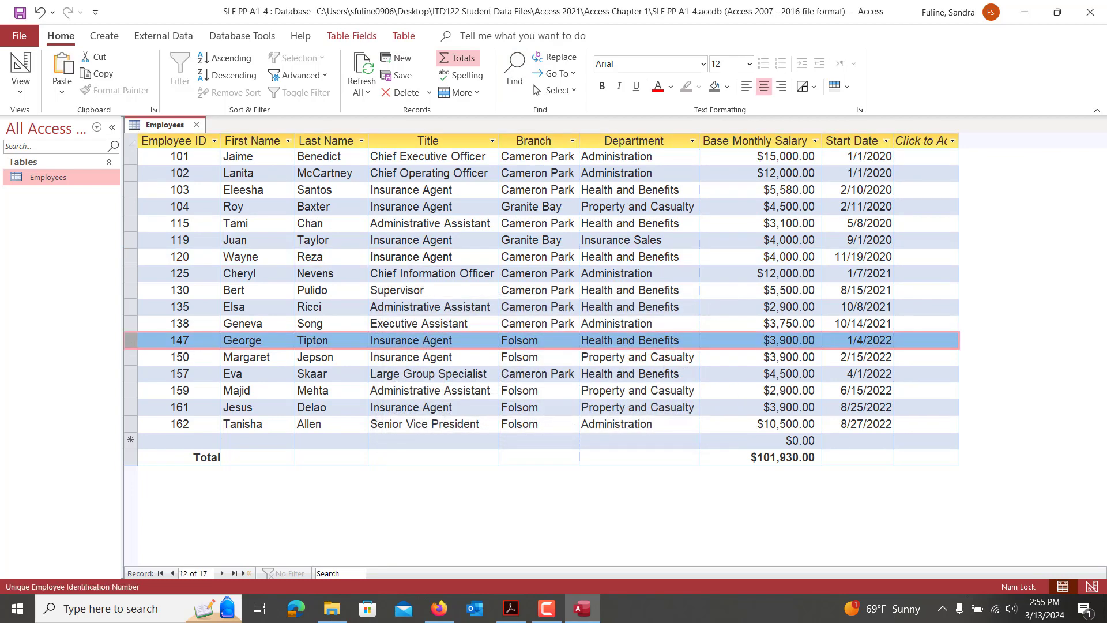
click(507, 614)
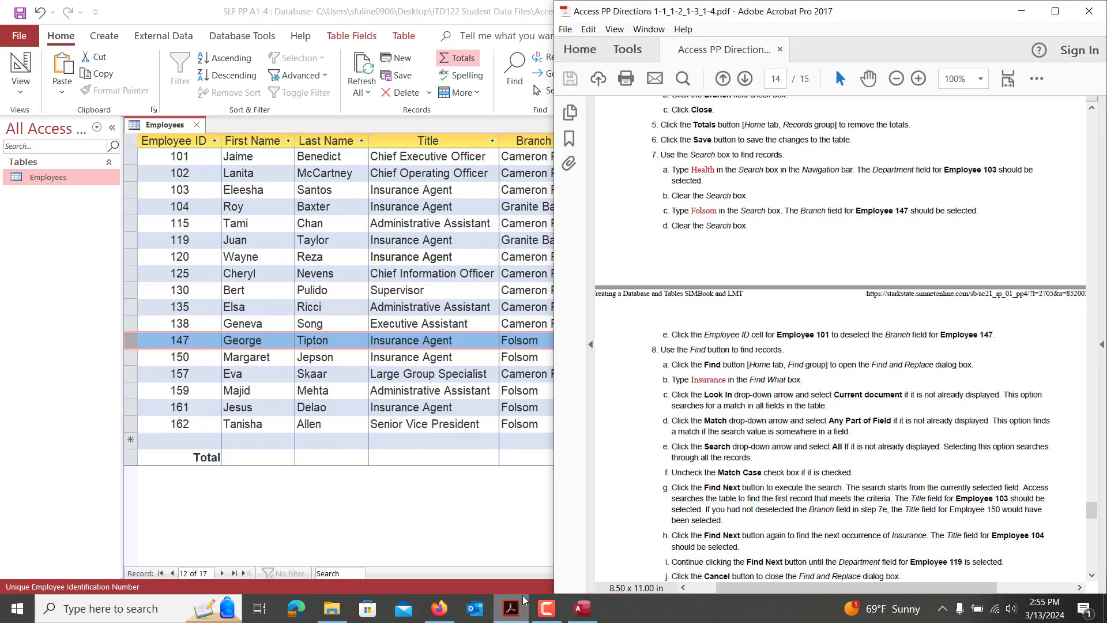
scroll(795, 482, down, 7)
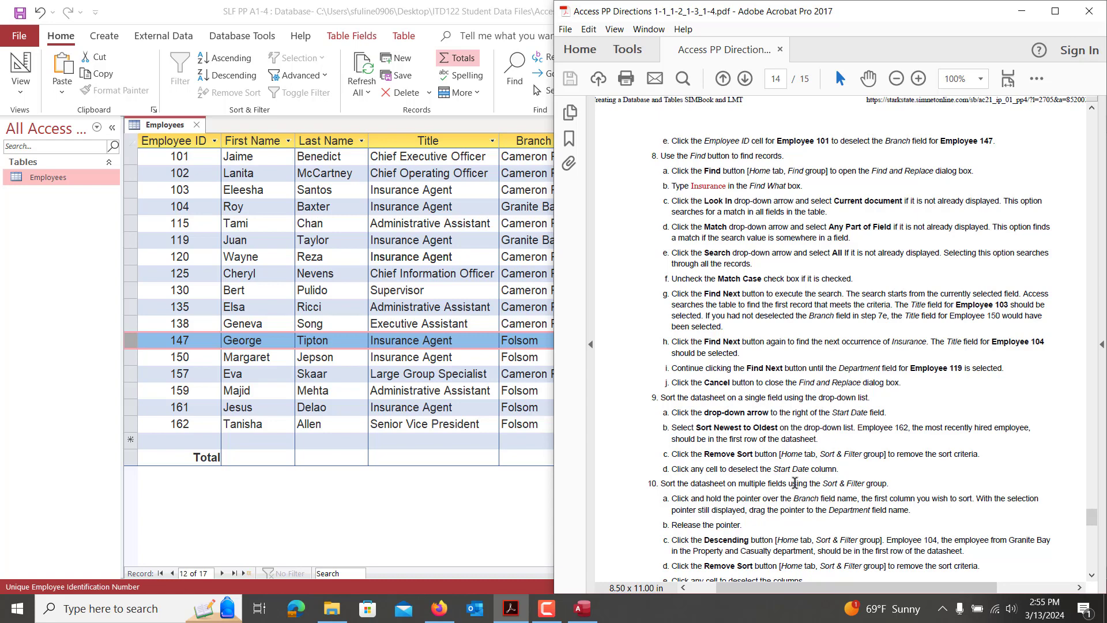
scroll(795, 482, down, 1)
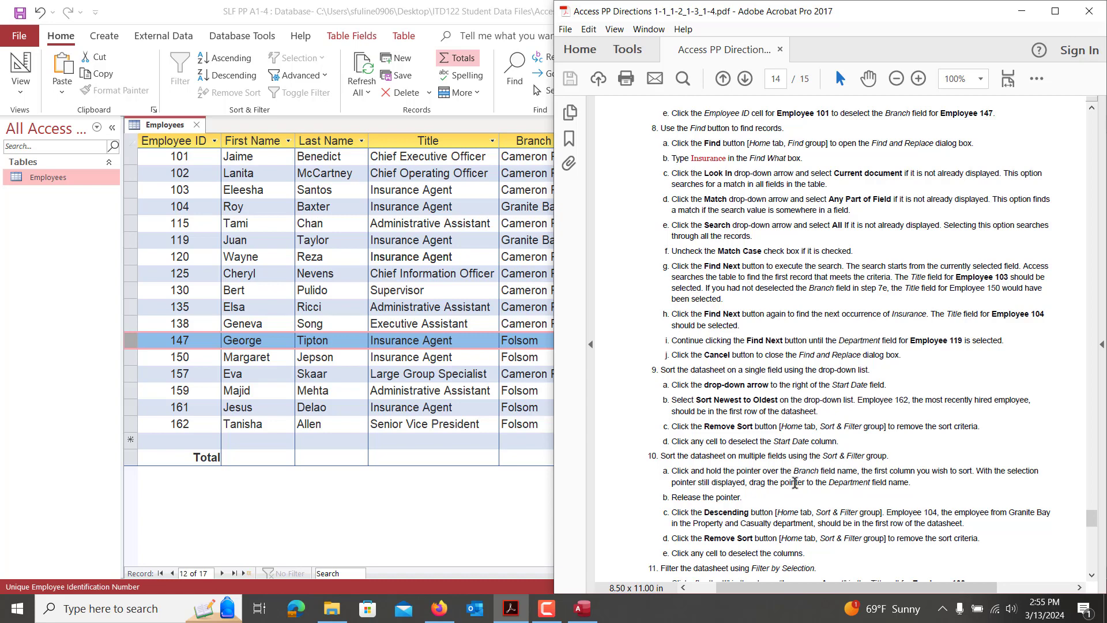
click(497, 345)
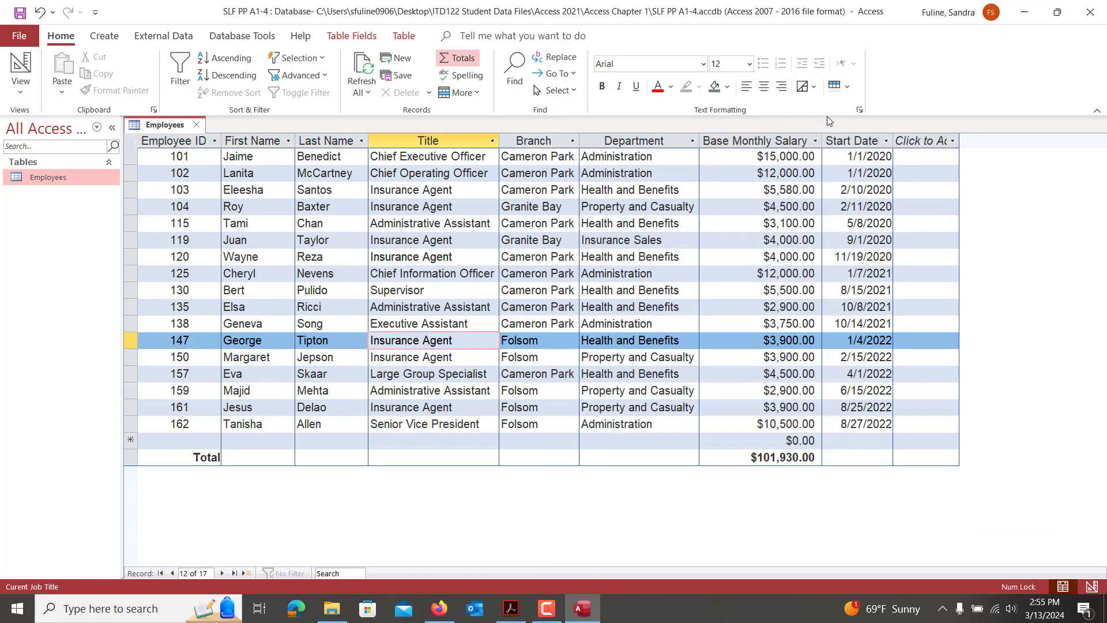
click(869, 140)
click(887, 141)
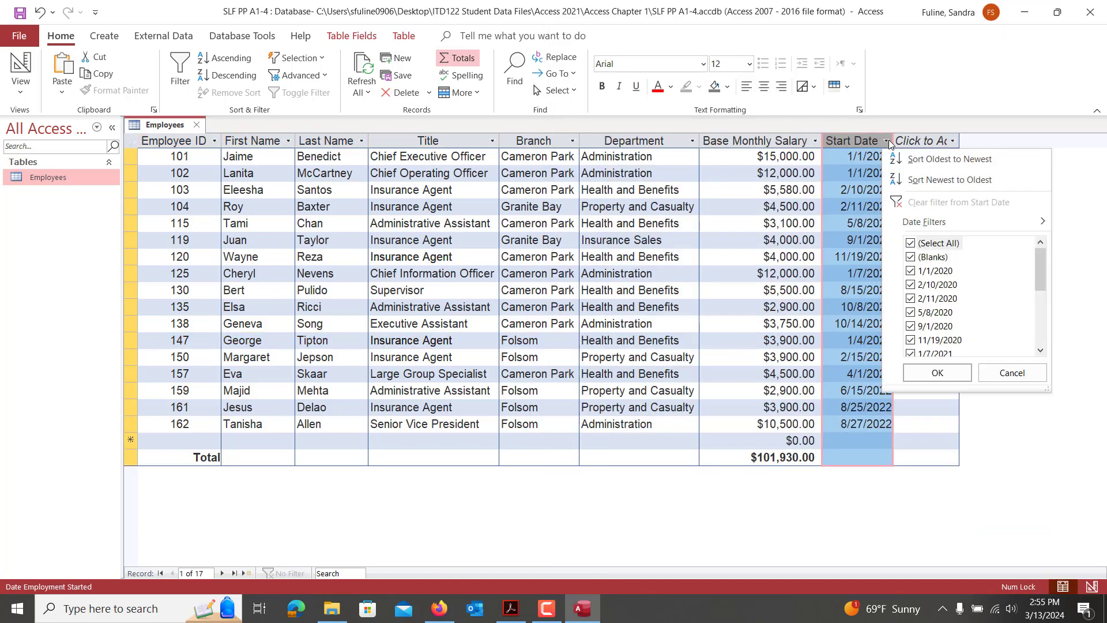
click(907, 181)
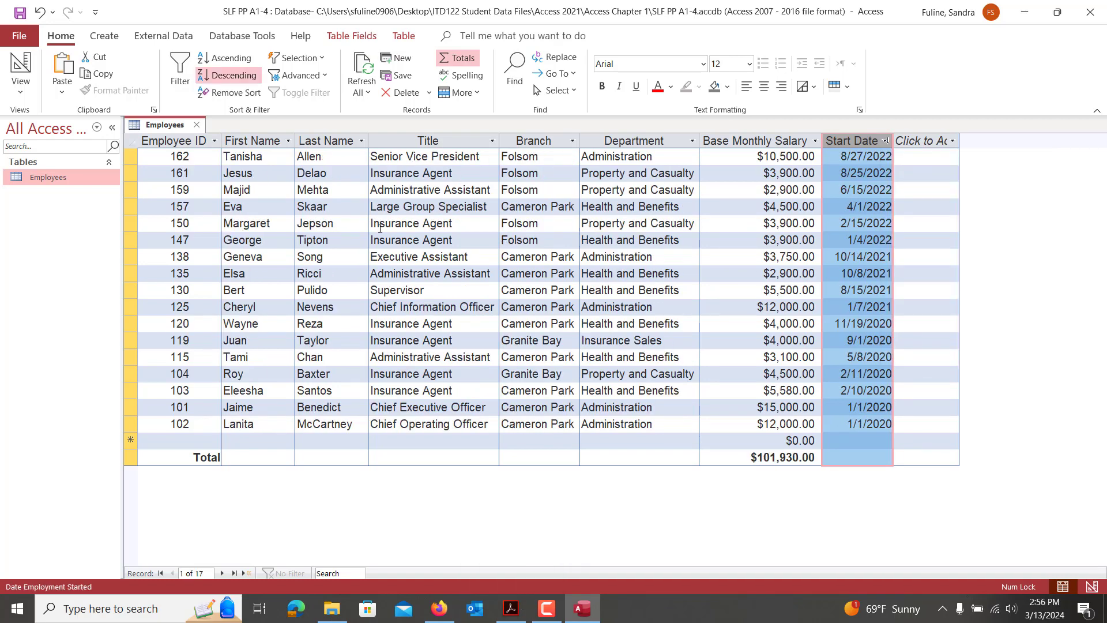
click(228, 94)
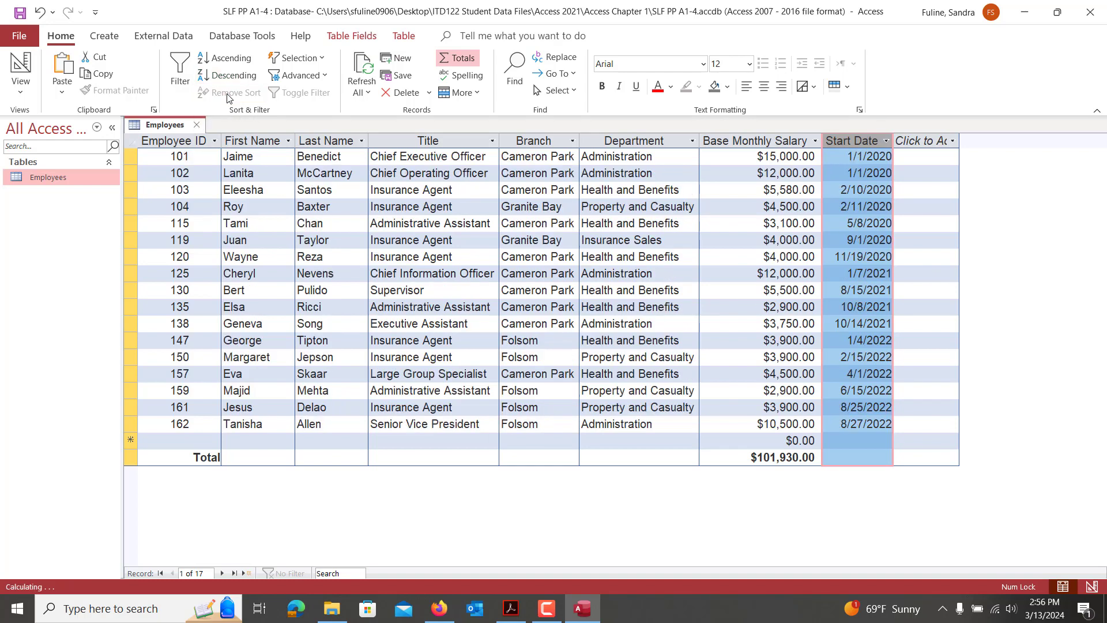
Check the multiple-field sort directions in the PDF, sort the datasheet by Branch from Z to A and remove the sort
click(510, 611)
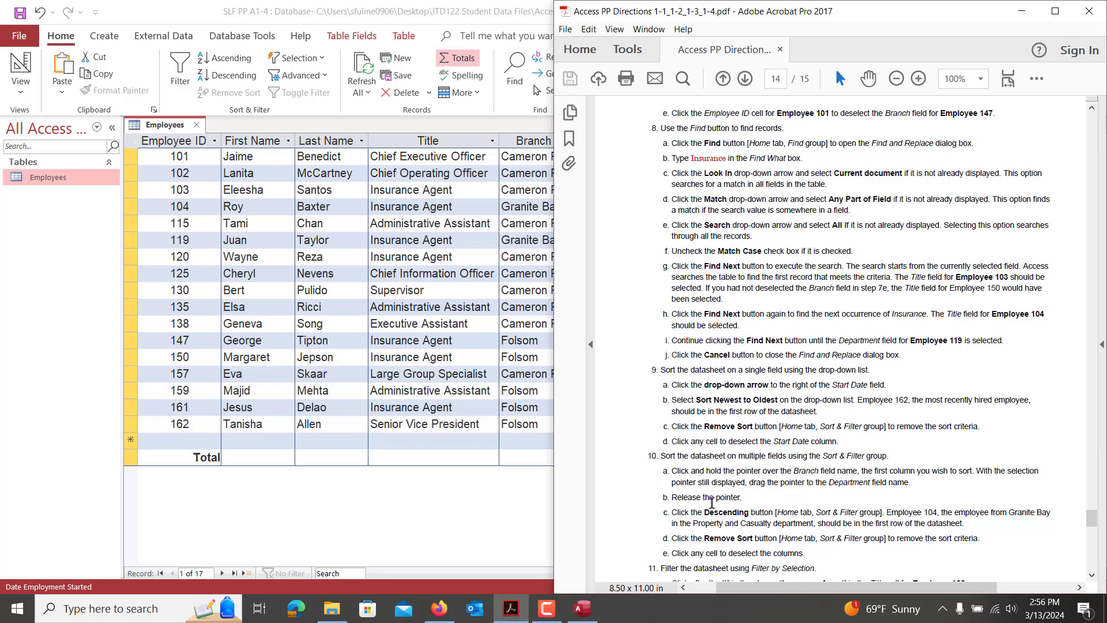
click(546, 372)
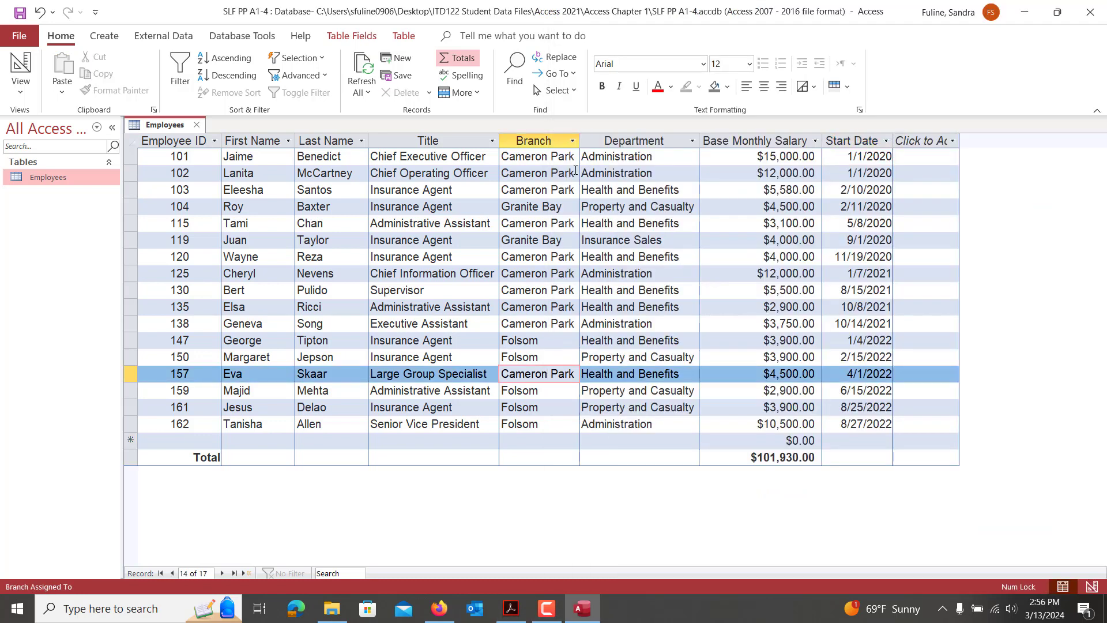
click(572, 141)
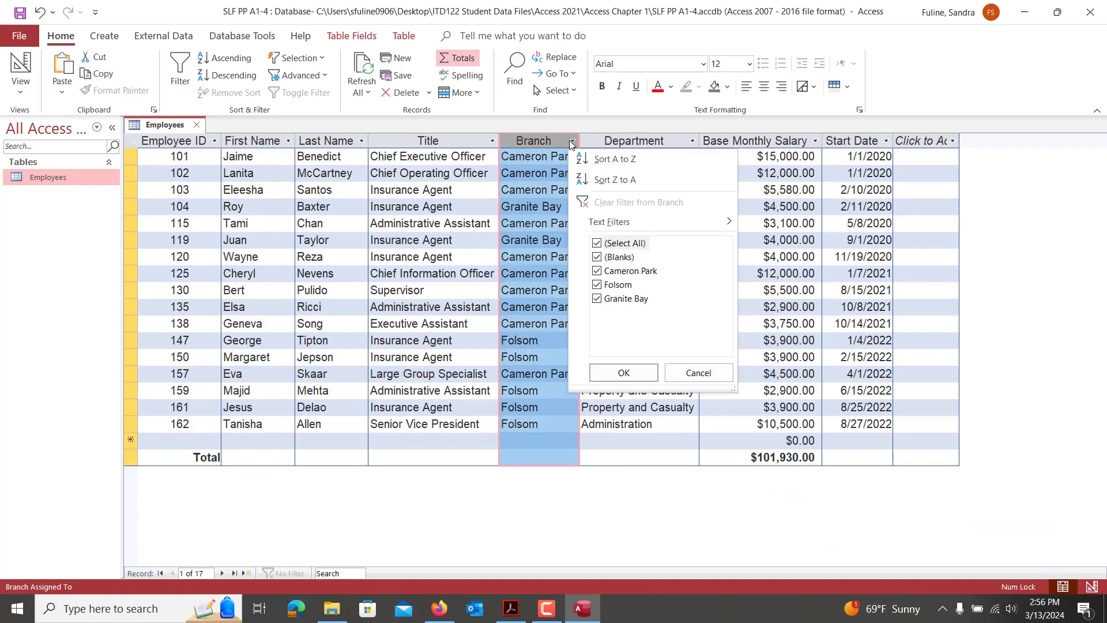
click(605, 183)
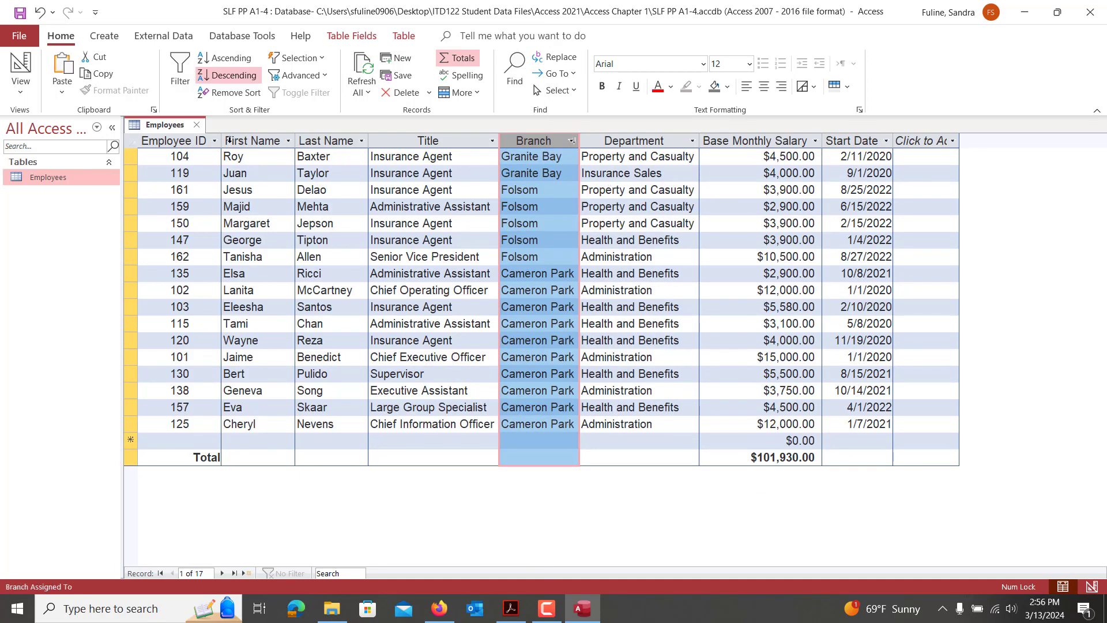
click(229, 94)
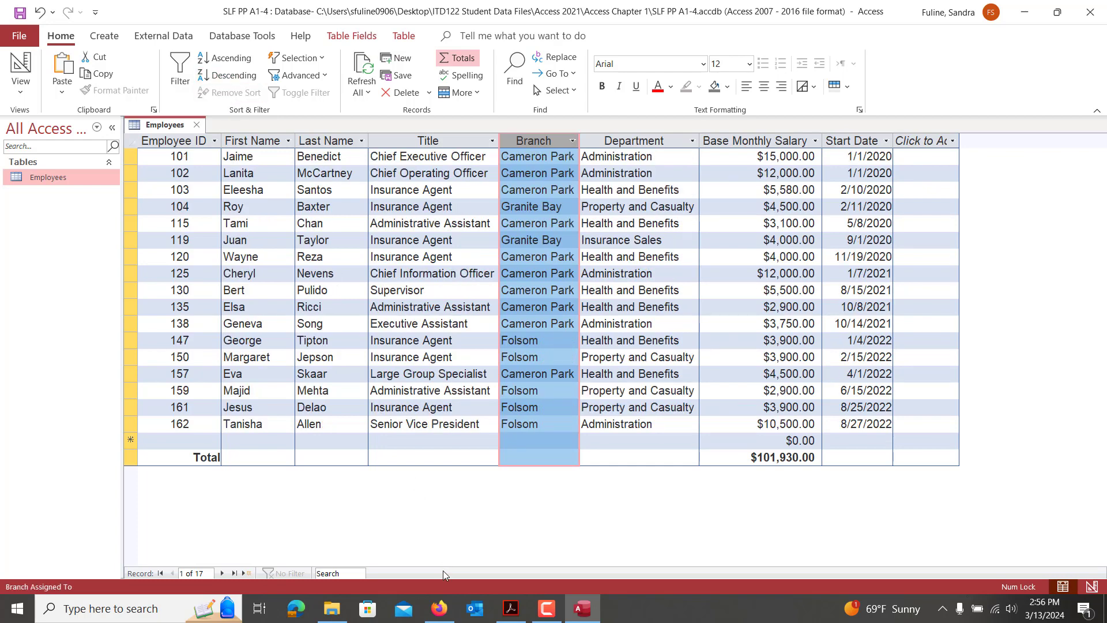
Following the PDF directions, filter the datasheet by selection to Title equals "Insurance Agent", using the Title cell of Employee 103
click(511, 609)
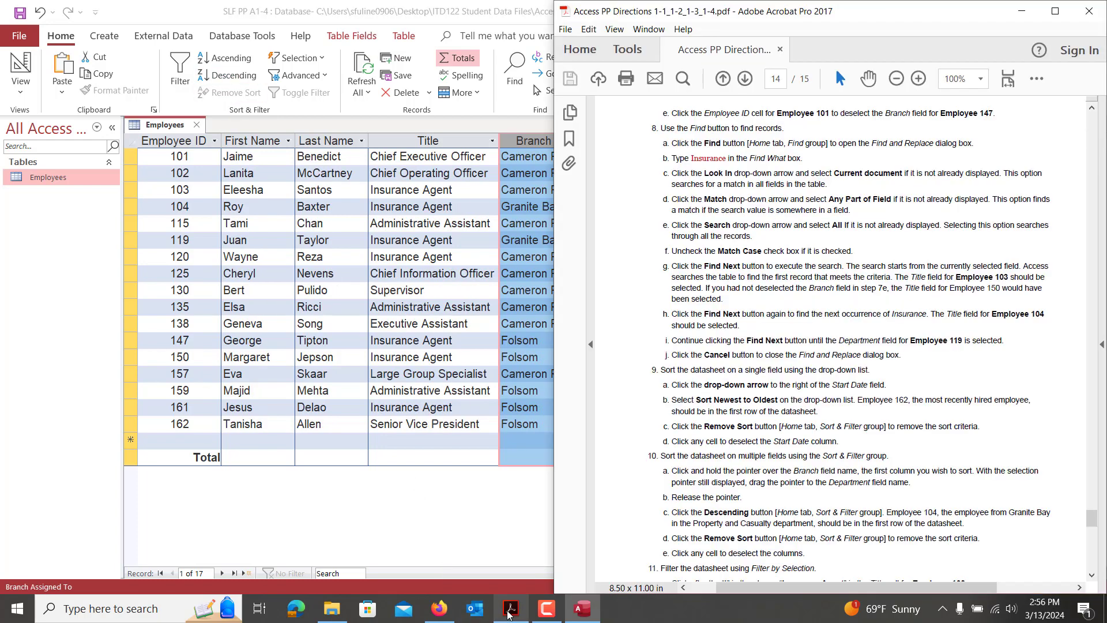
scroll(753, 490, down, 5)
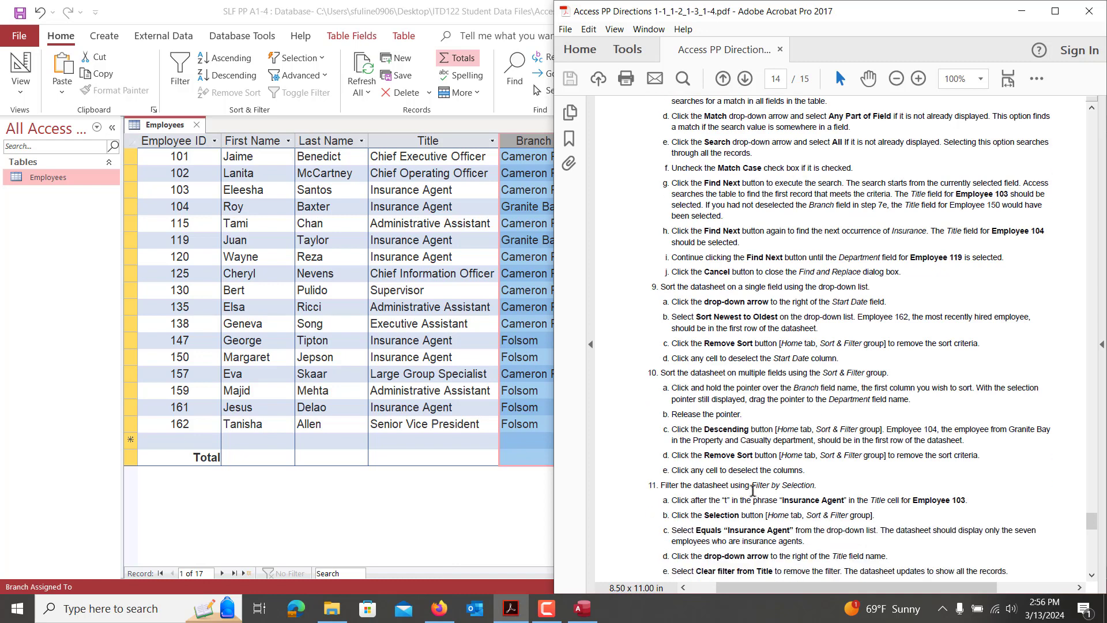
scroll(752, 490, down, 5)
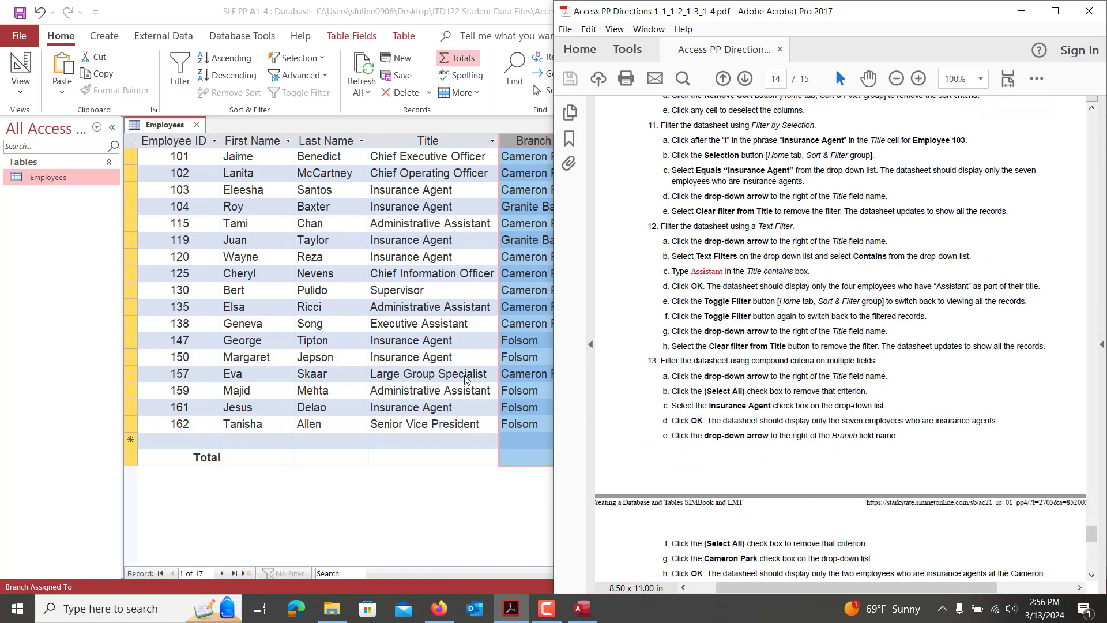
click(462, 191)
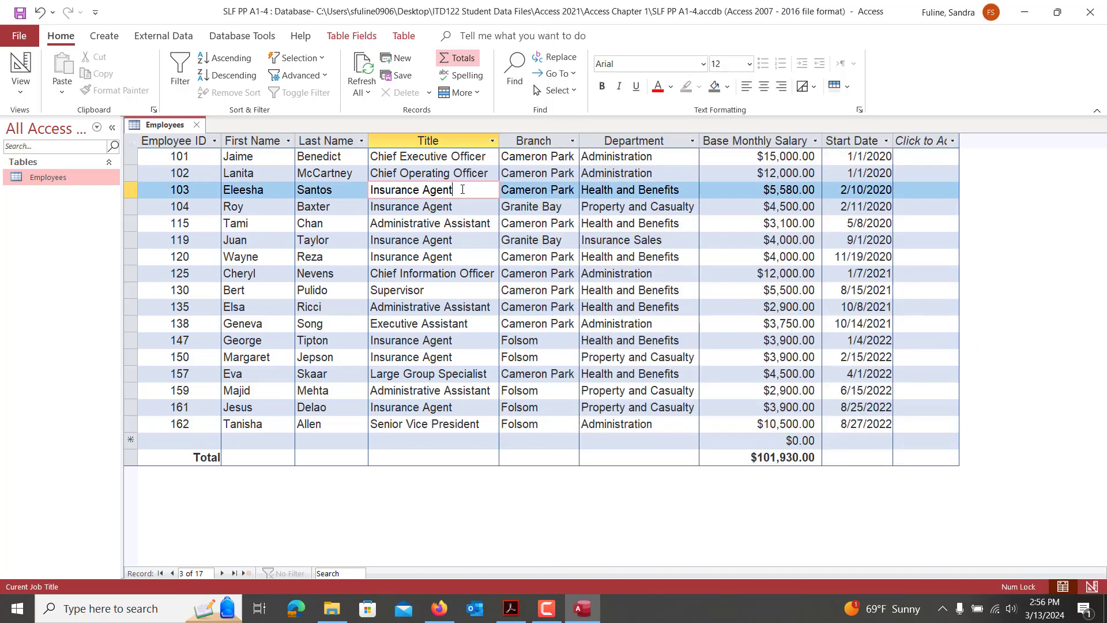
click(306, 60)
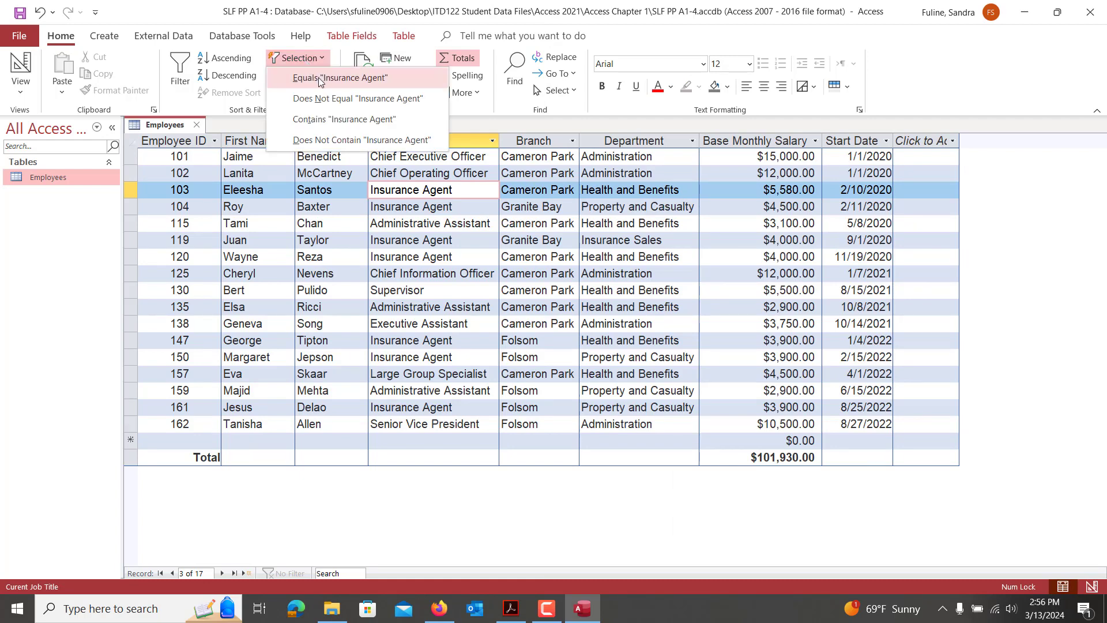
click(318, 78)
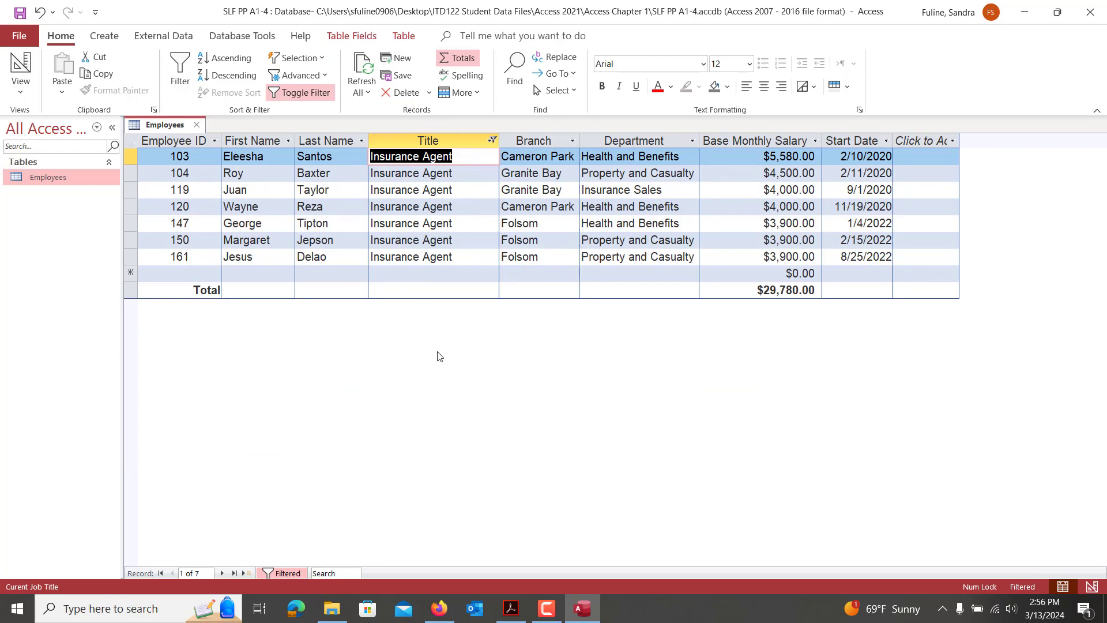
Check the filter by selection directions in the PDF and clear the filter from the Title field of the Employees datasheet
click(511, 609)
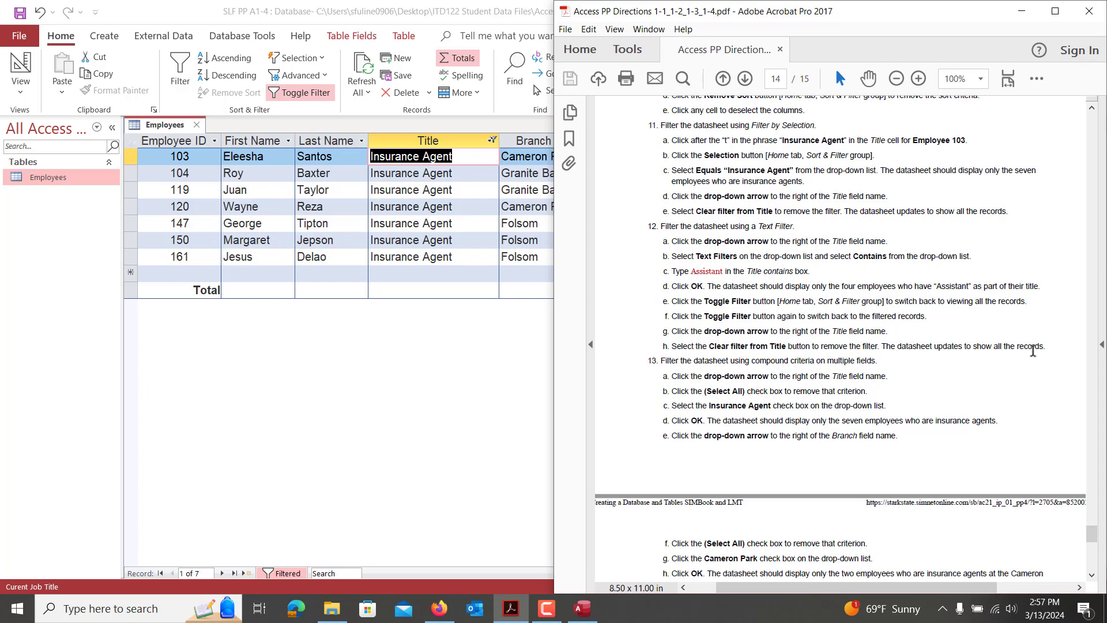
click(547, 608)
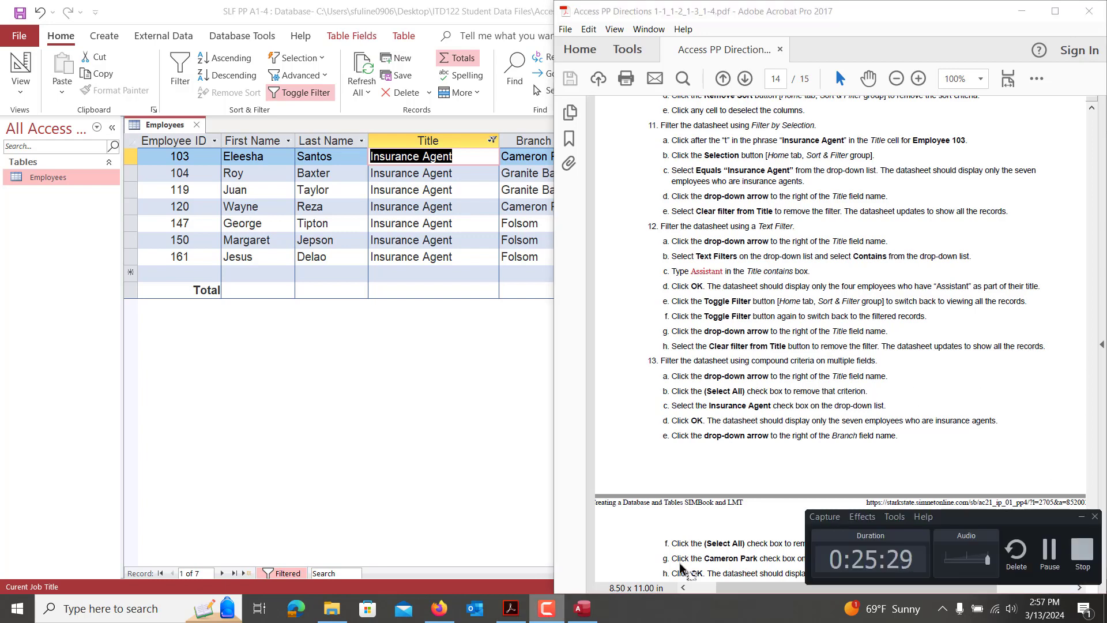
click(1053, 554)
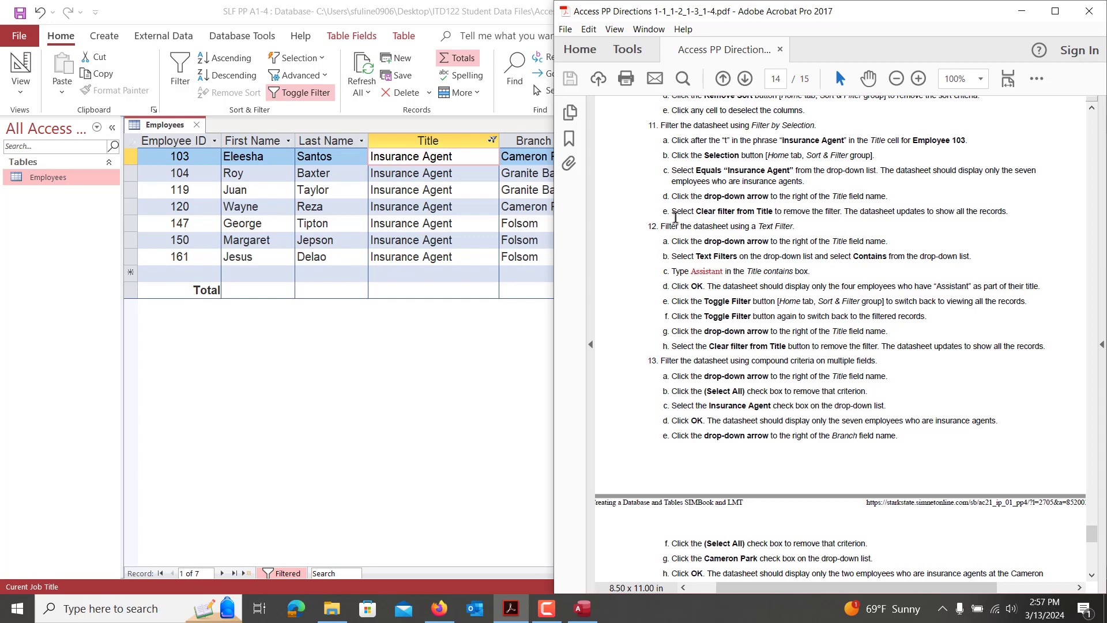
click(490, 141)
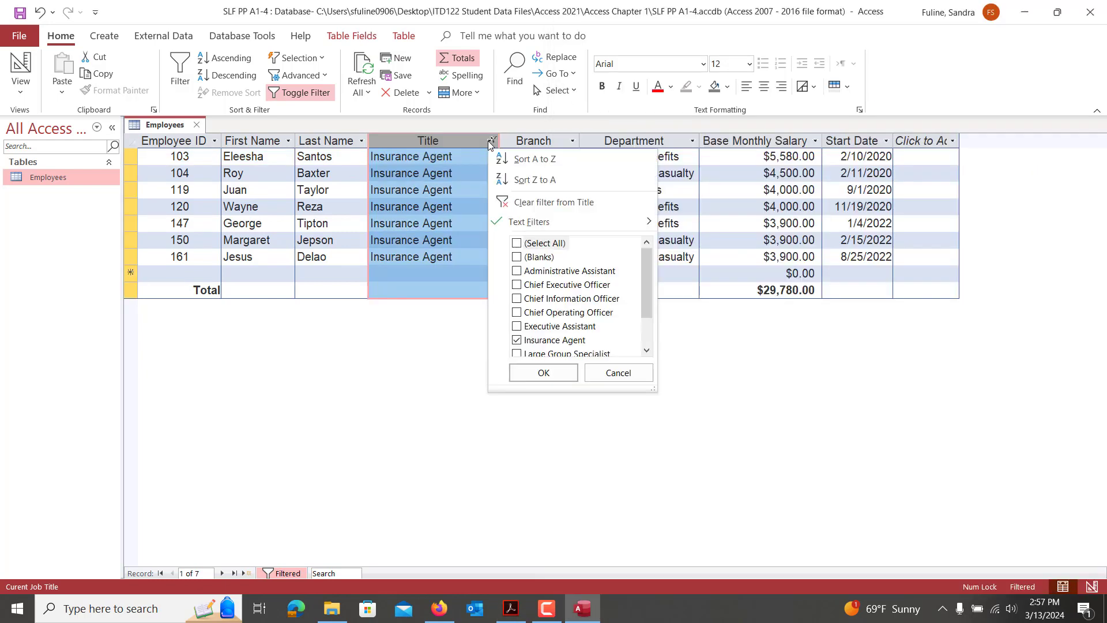
click(521, 203)
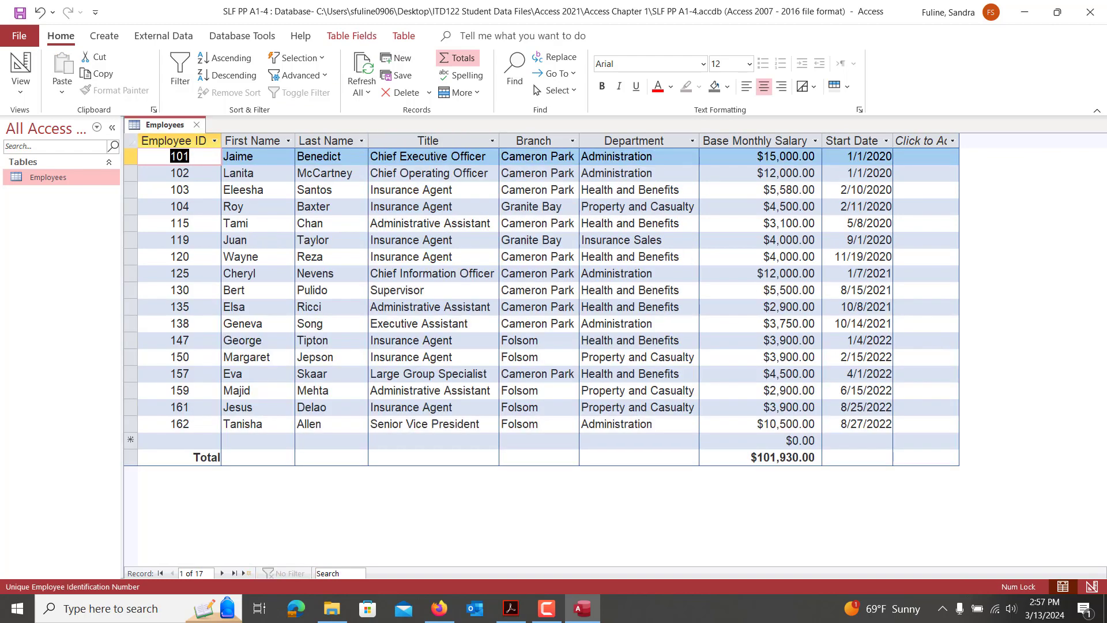
Check the PDF directions and filter the Title field of the Employees datasheet to include only Insurance Agent
click(510, 609)
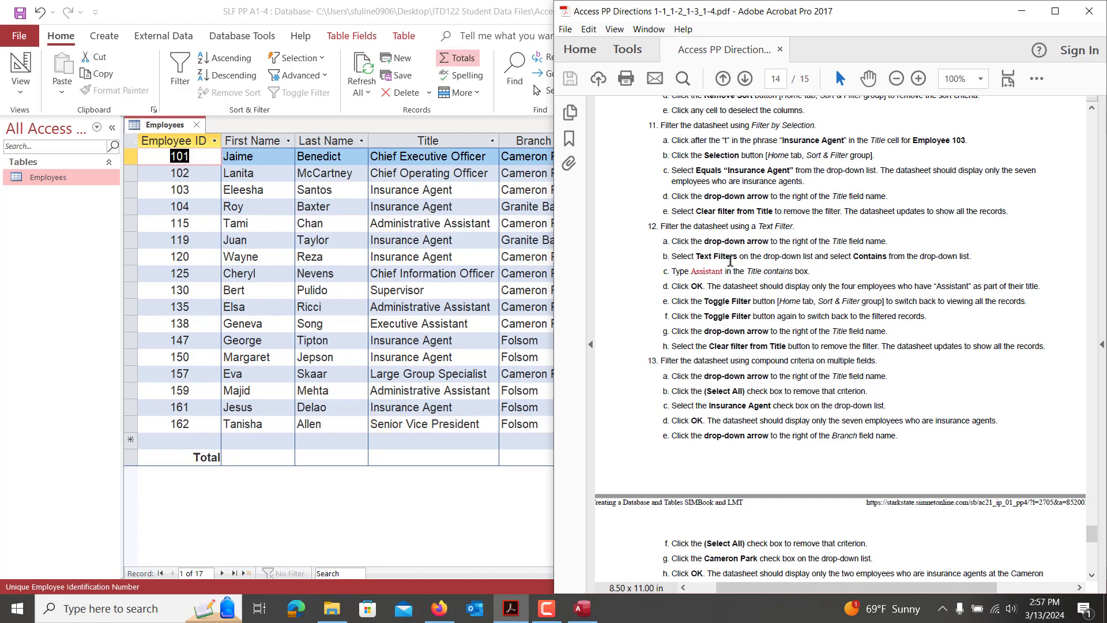
click(492, 141)
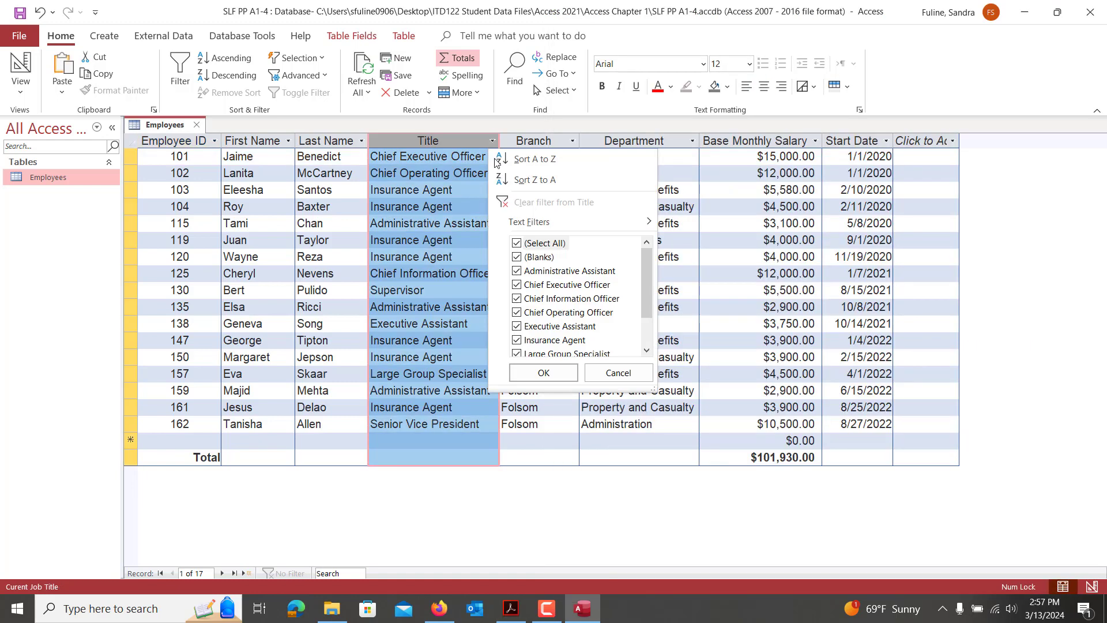
click(517, 247)
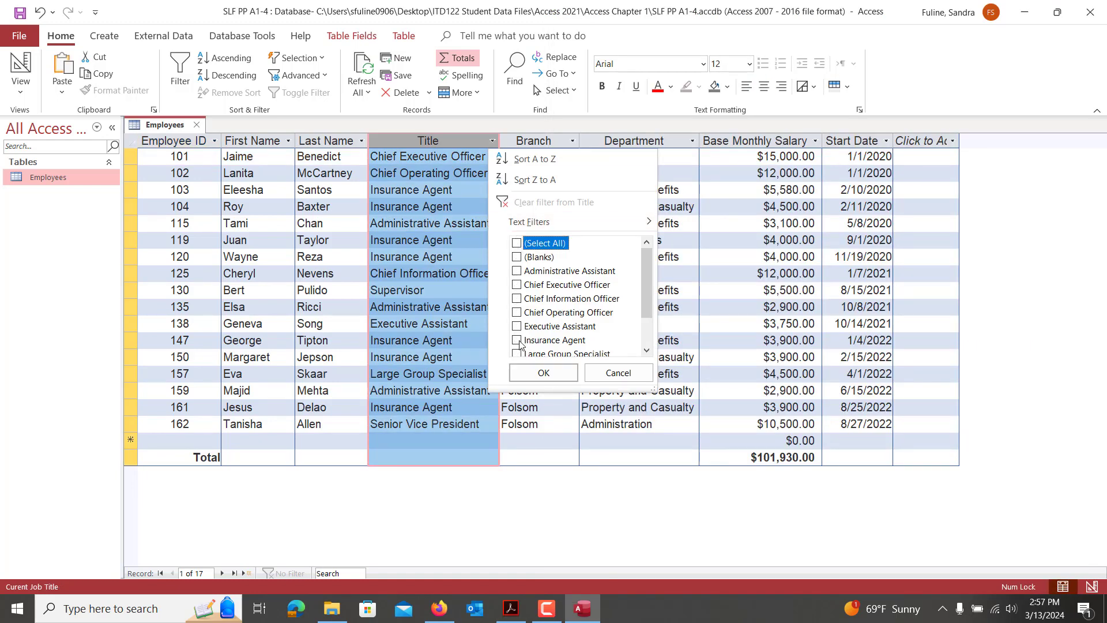
click(529, 374)
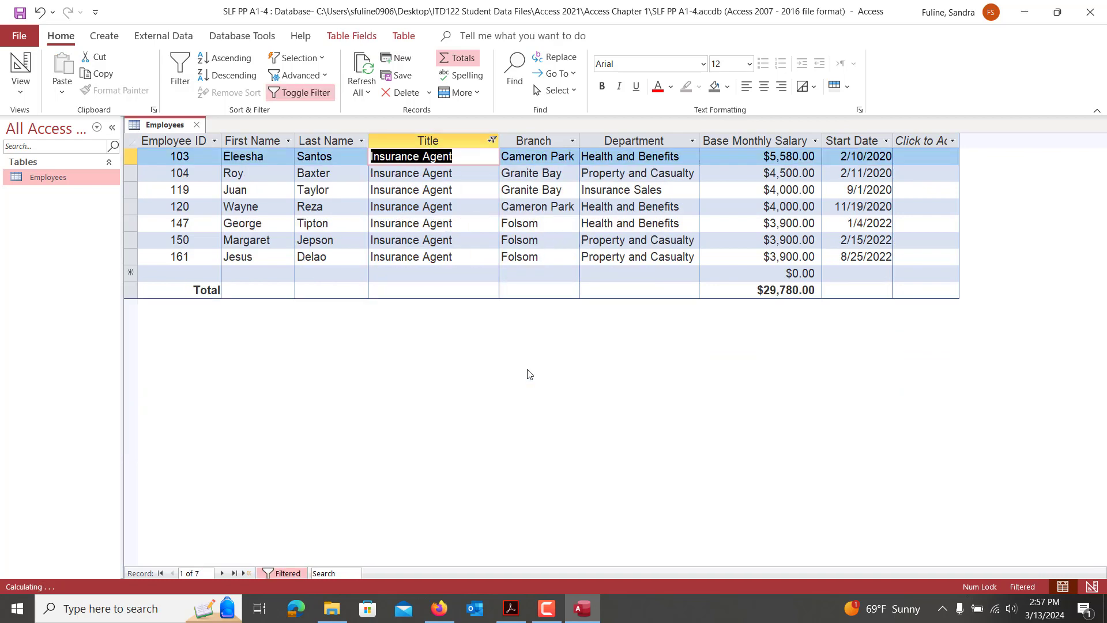
Following the compound criteria directions in the PDF, additionally filter the Branch field to only Cameron Park and clear all filters
click(510, 609)
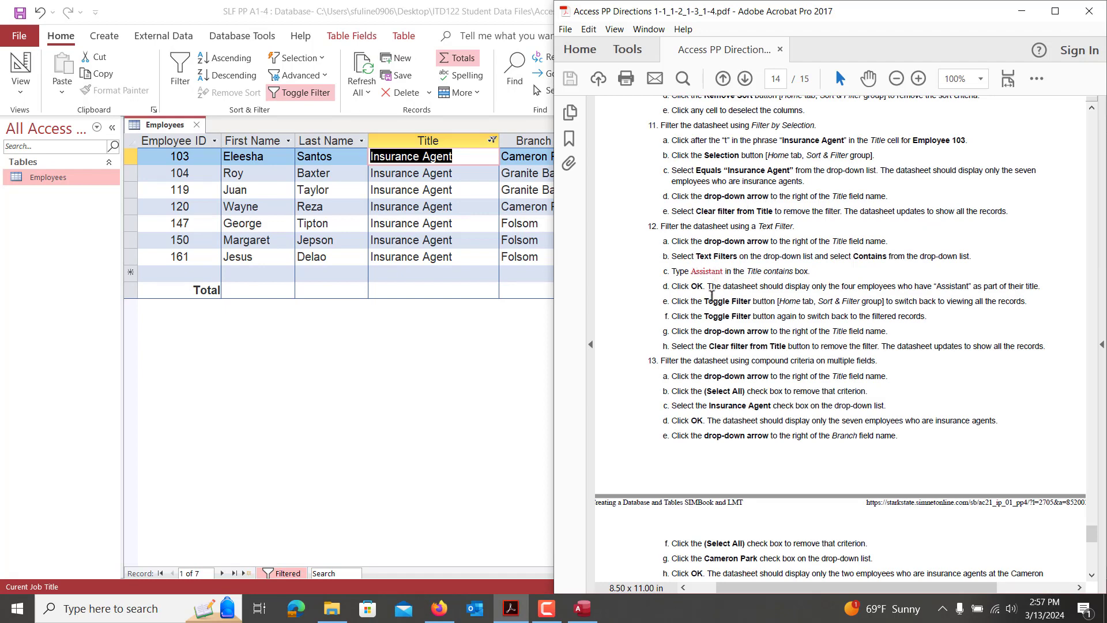
click(544, 613)
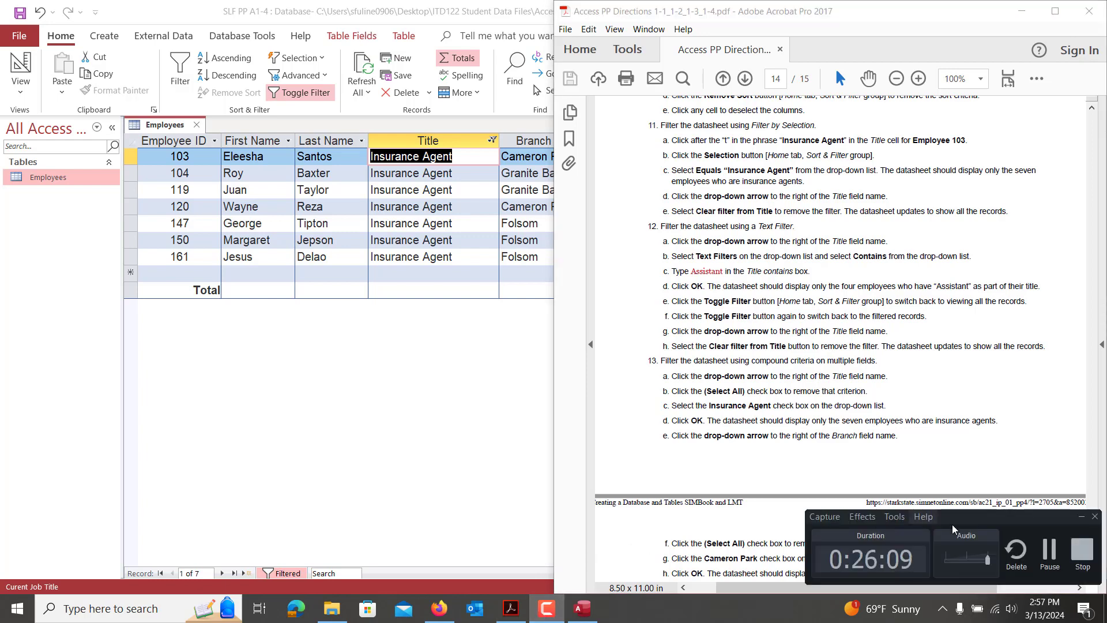
click(1038, 554)
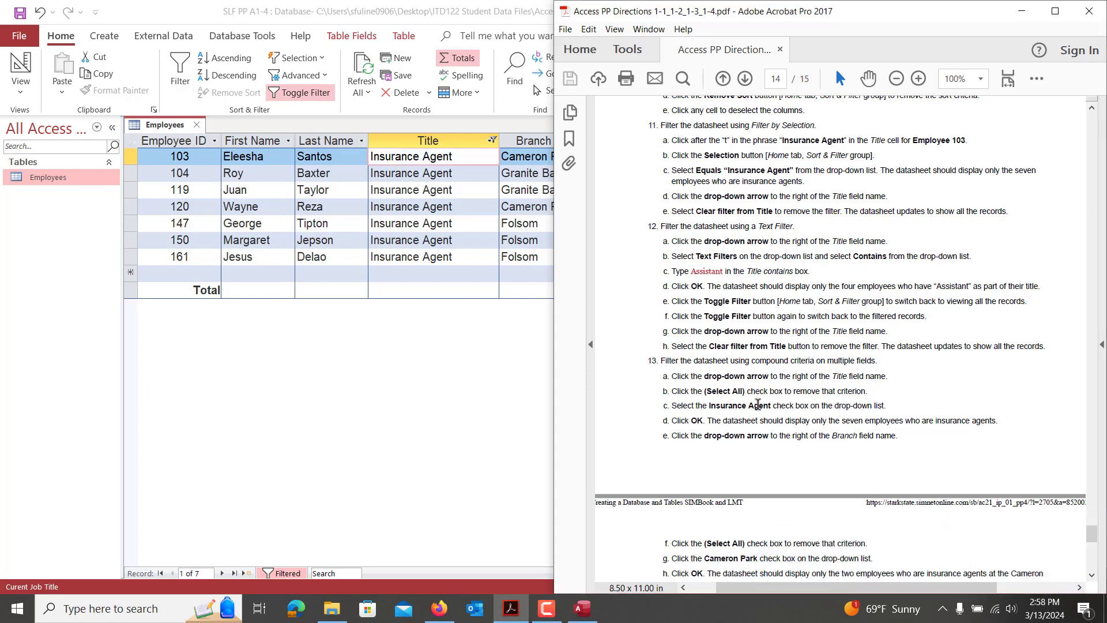
scroll(708, 375, down, 1)
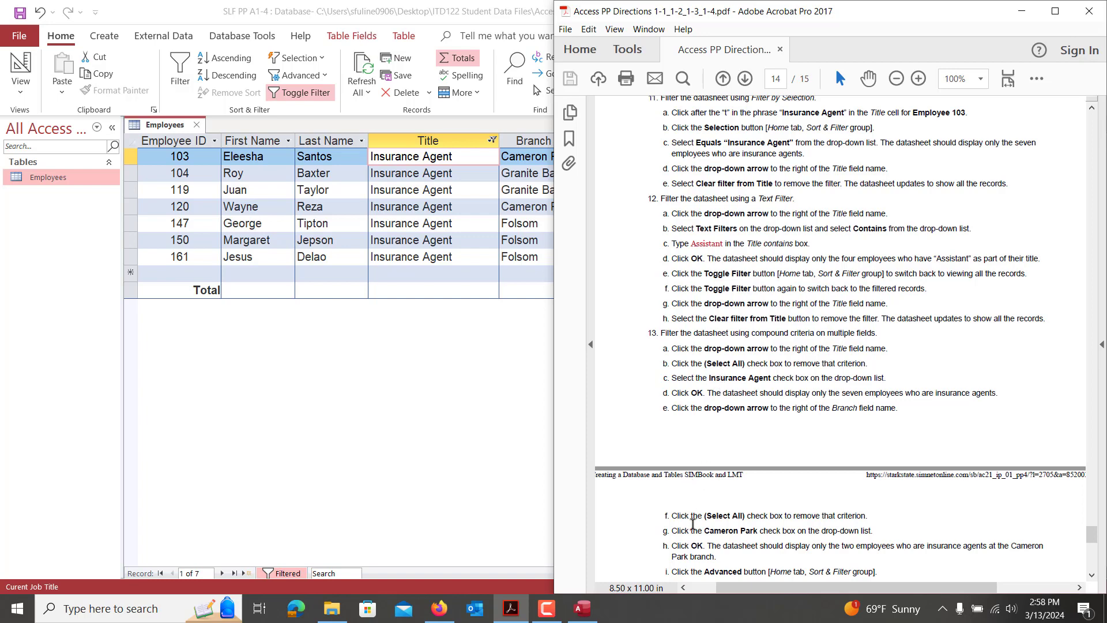
click(529, 142)
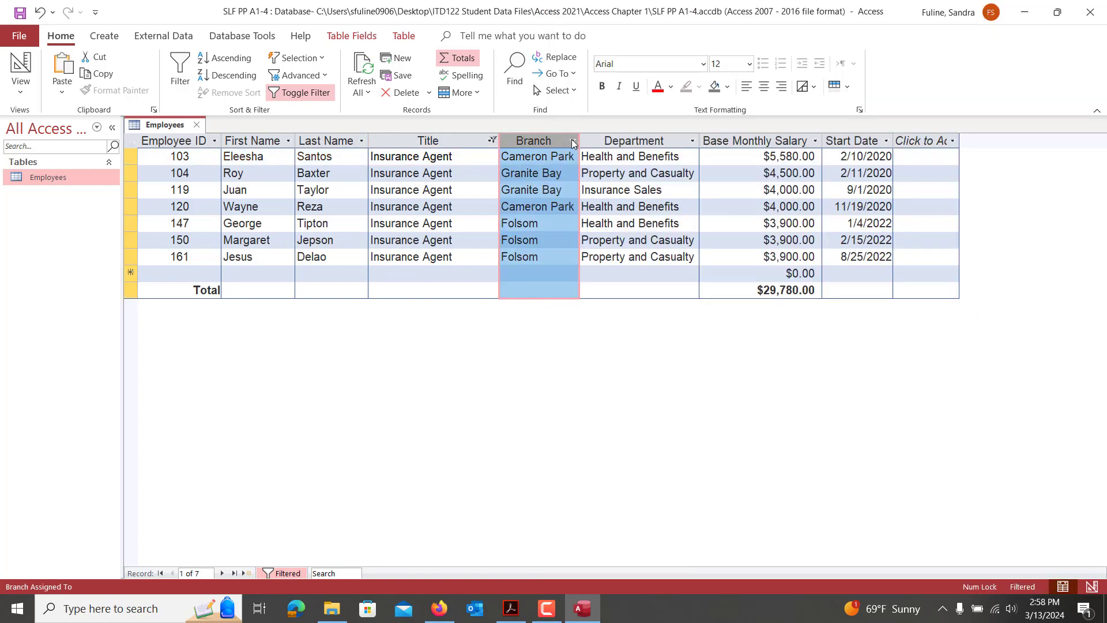
click(573, 141)
click(597, 243)
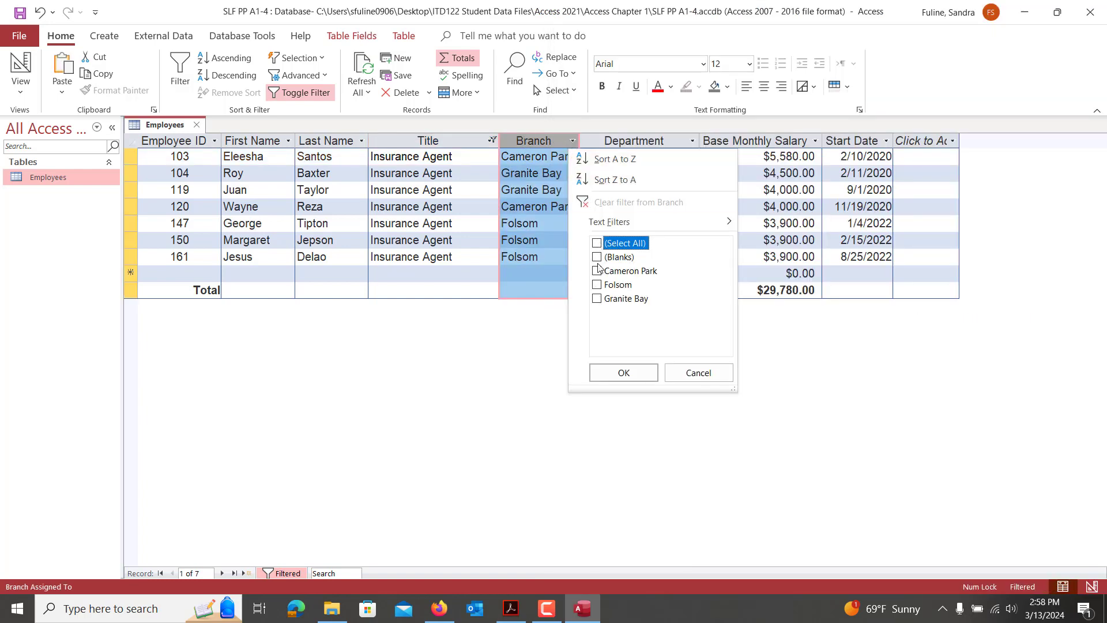
click(597, 271)
click(605, 371)
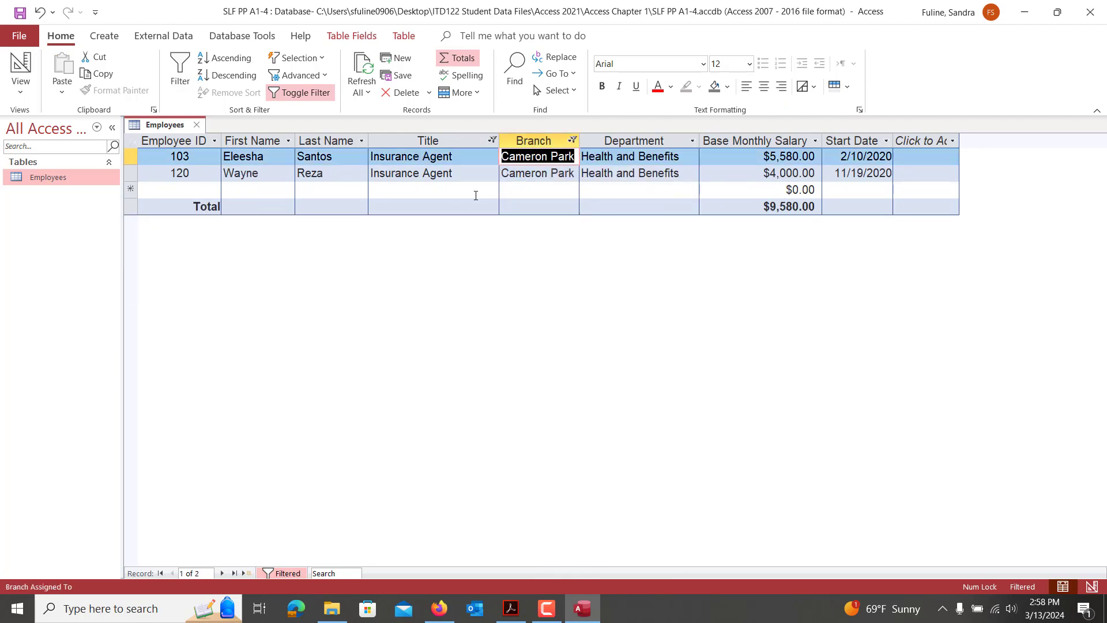
click(316, 77)
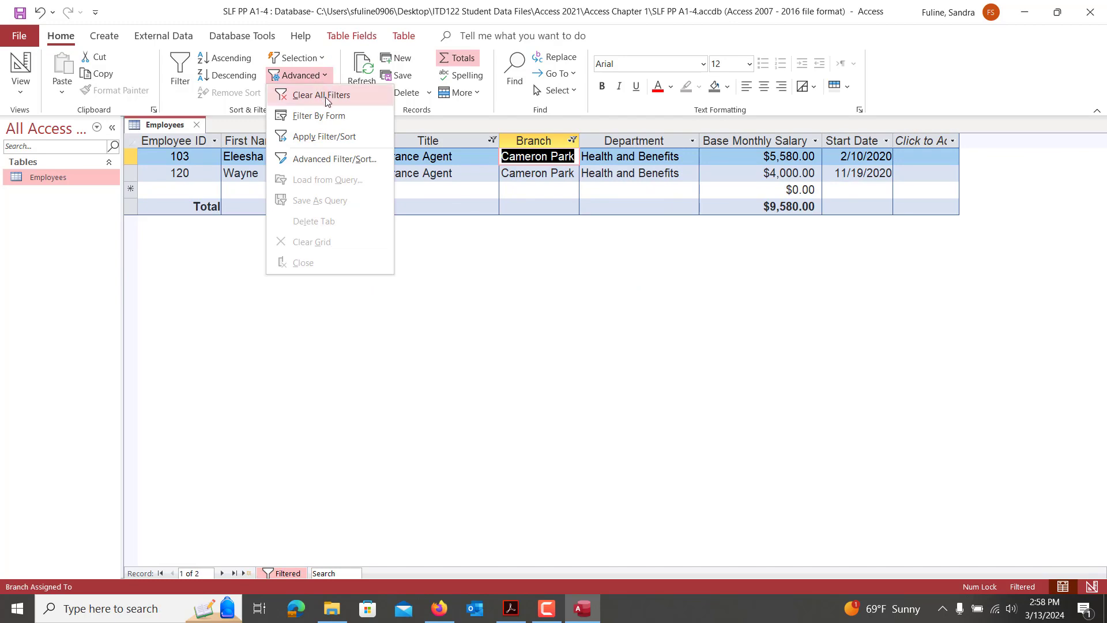
click(326, 97)
Following the PDF directions, apply a text filter to the Employees datasheet where Title contains "Assistant"
click(511, 609)
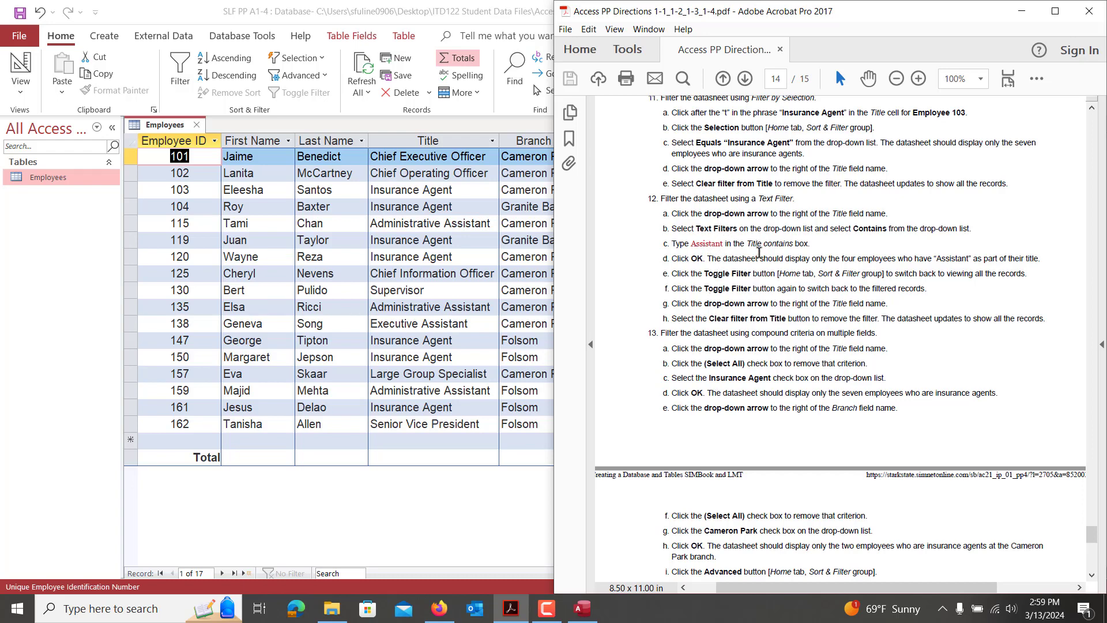
click(493, 141)
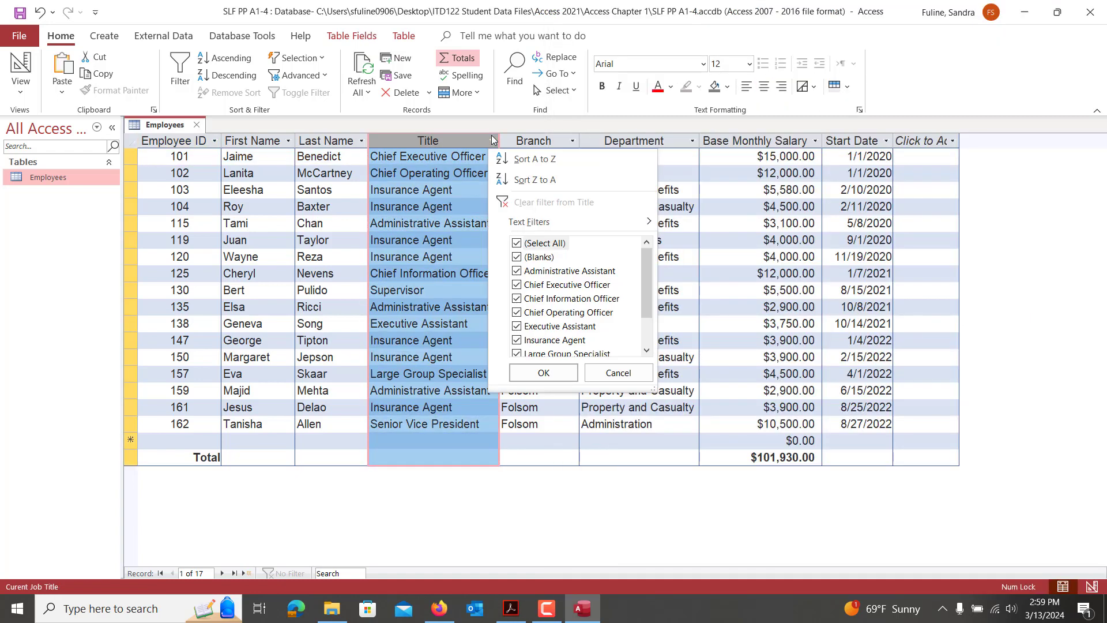
mouse_move(629, 222)
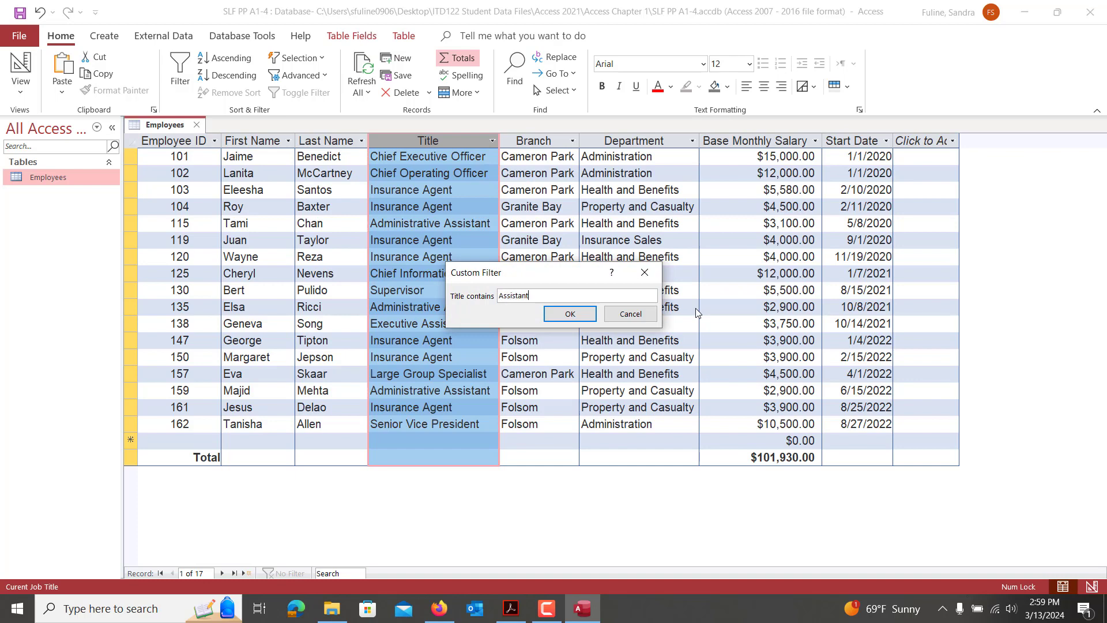
key(Return)
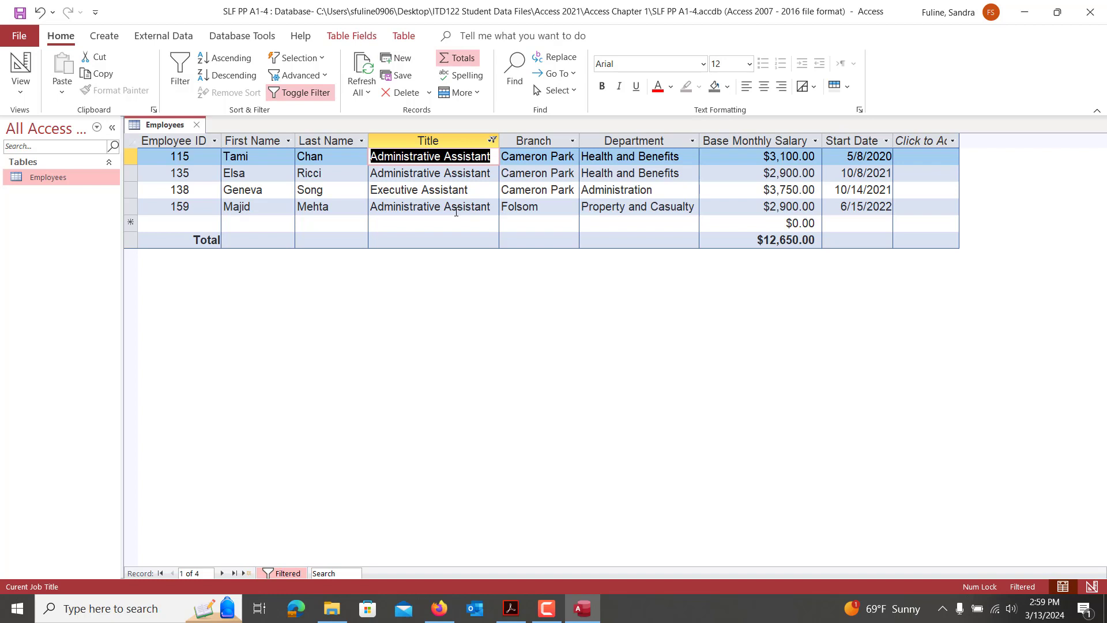
Toggle the Title text filter off and on again, and clear all filters from the datasheet
click(302, 93)
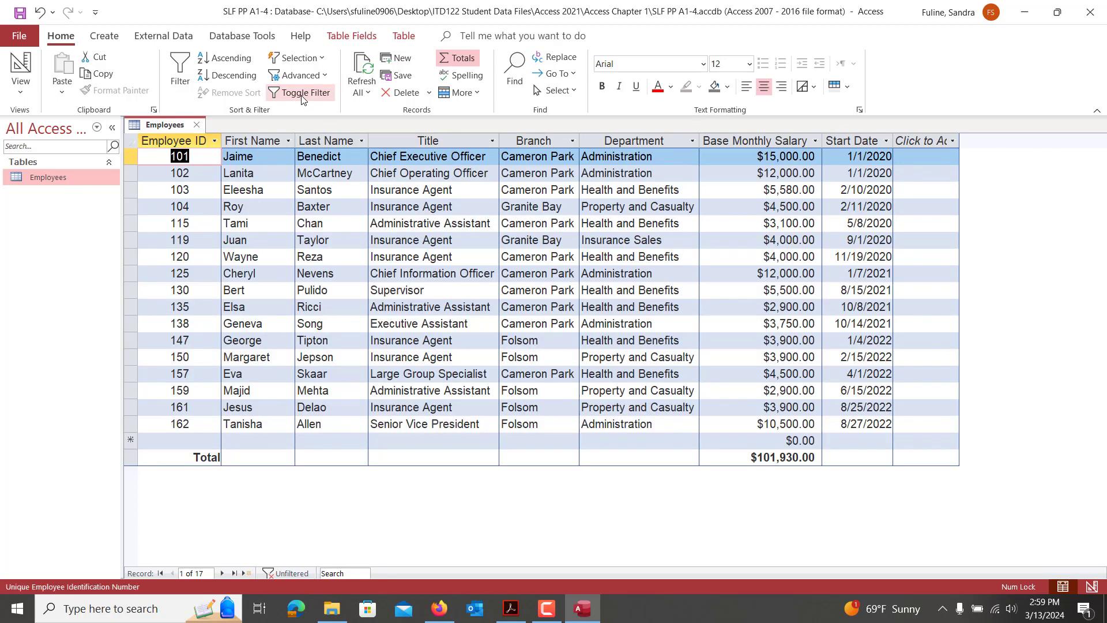
click(303, 95)
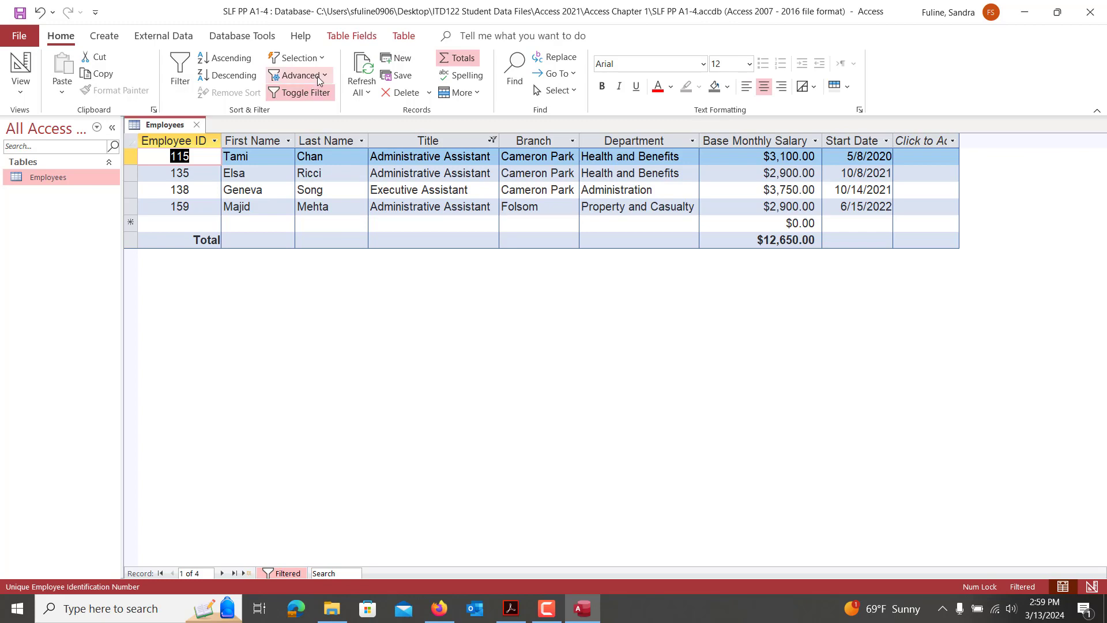
click(305, 76)
click(324, 101)
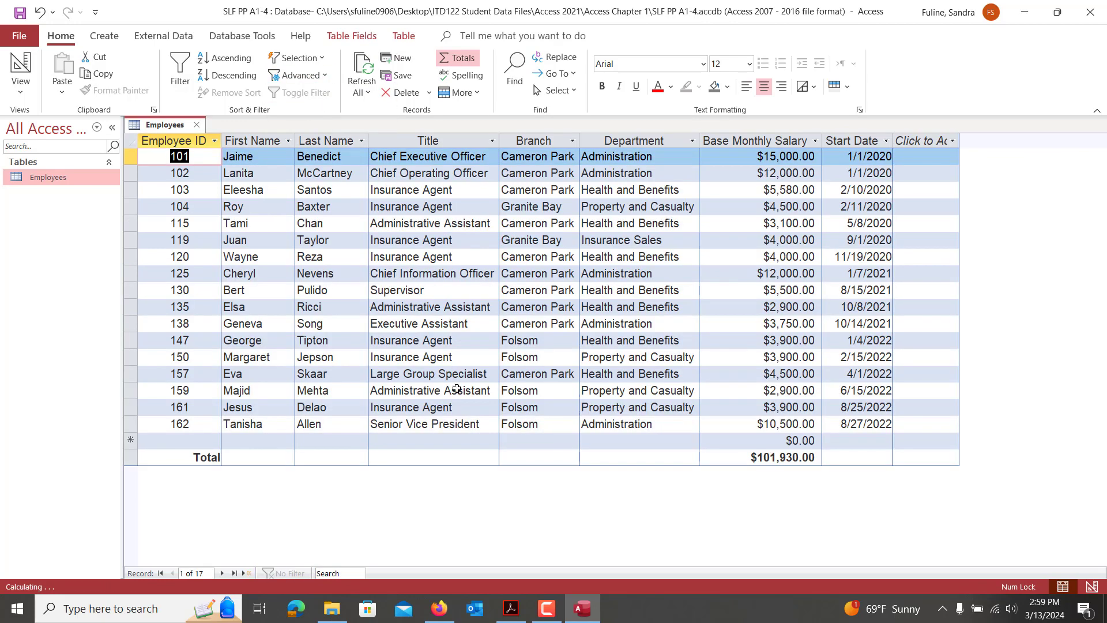
Check the closing directions in the PDF, save and close the Employees table and exit Access
click(511, 608)
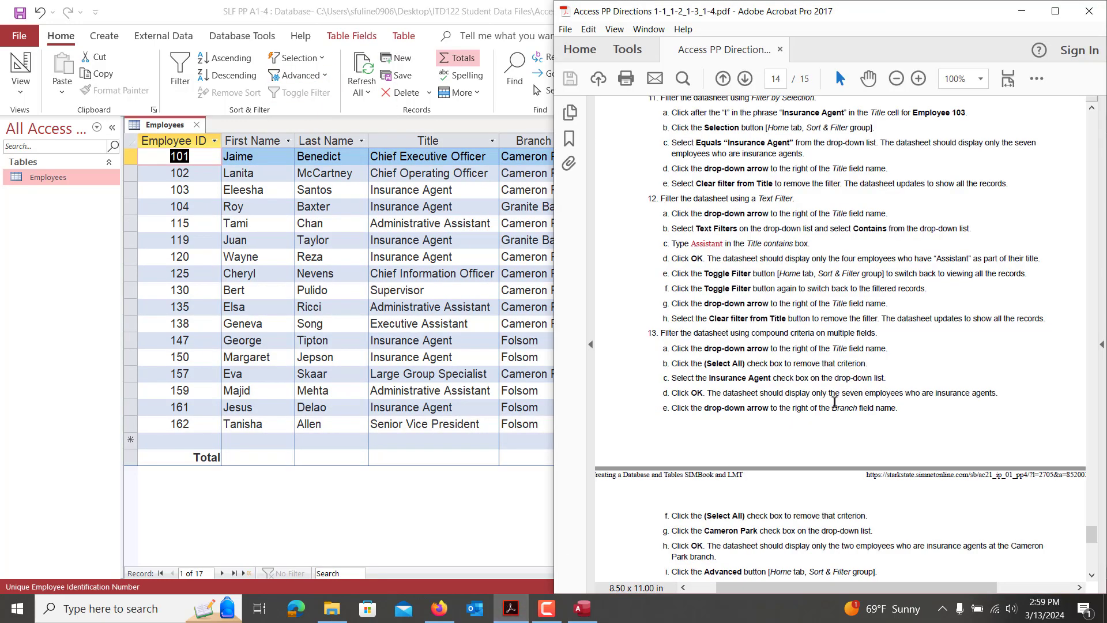
scroll(834, 401, down, 8)
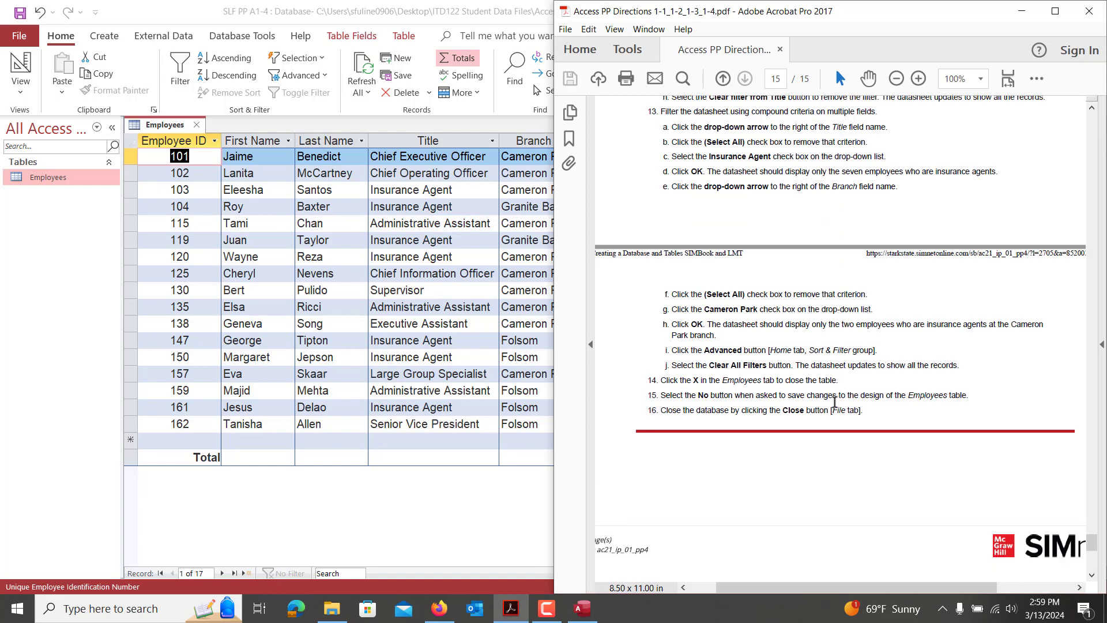
scroll(835, 402, down, 10)
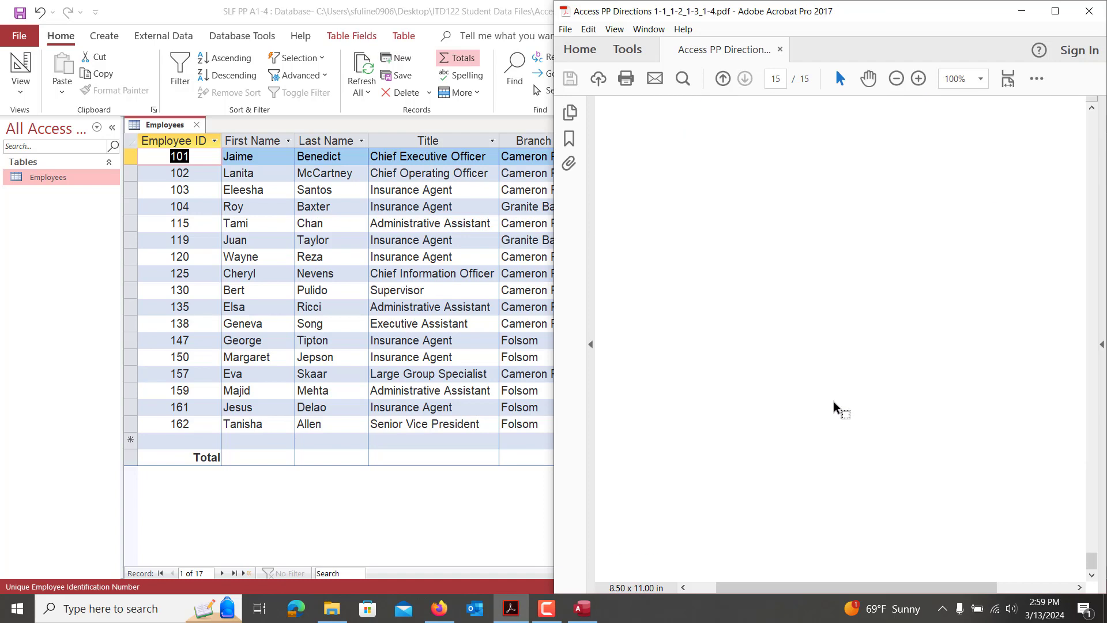
click(346, 424)
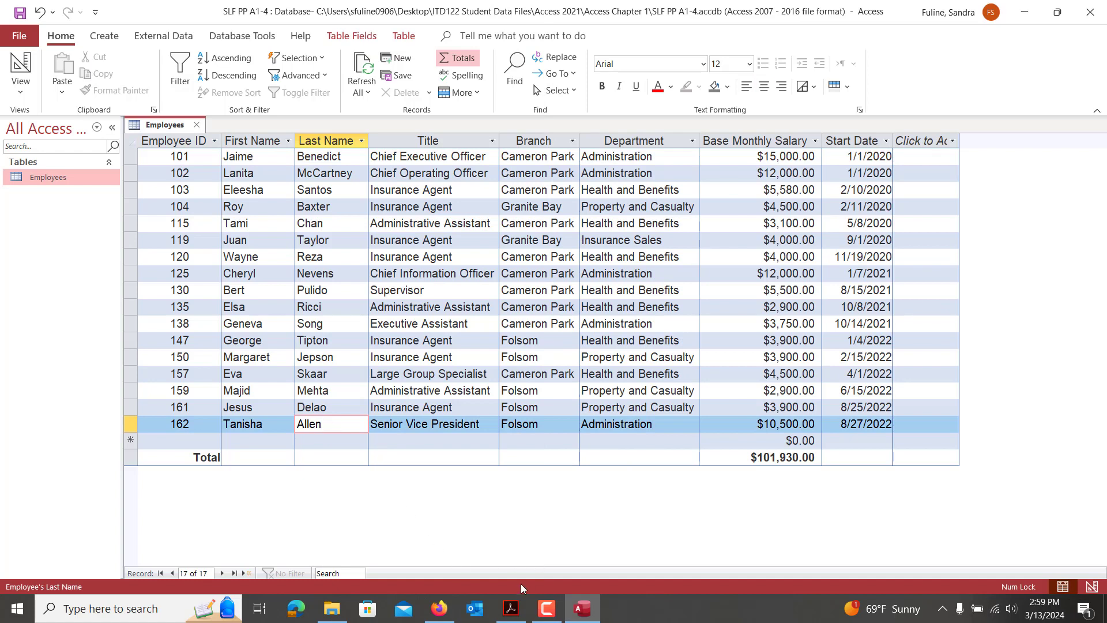
click(552, 611)
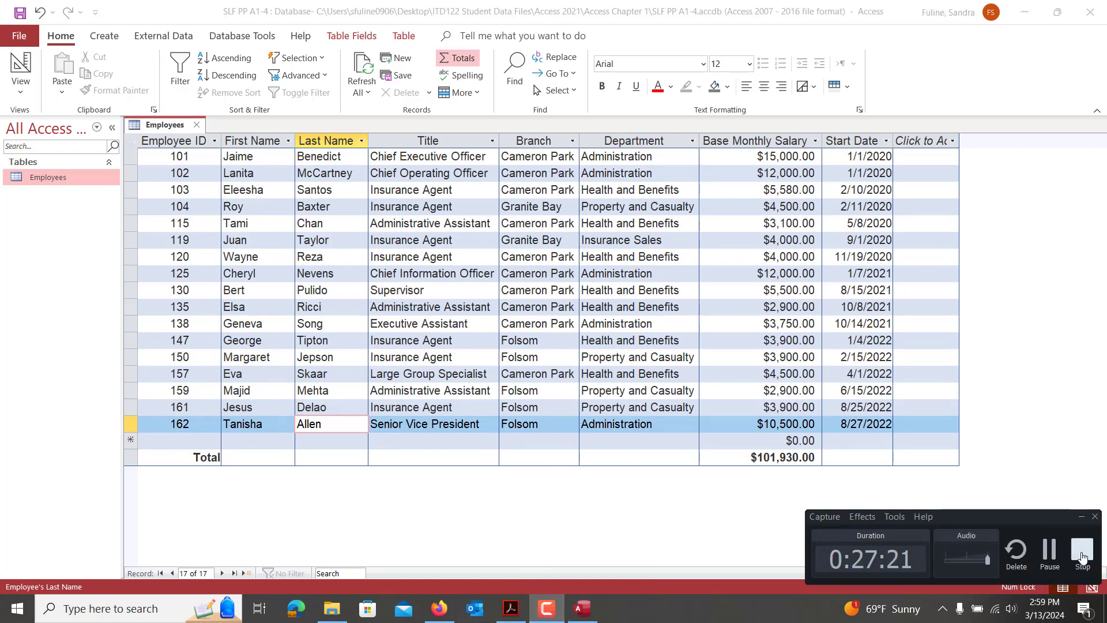
click(1083, 552)
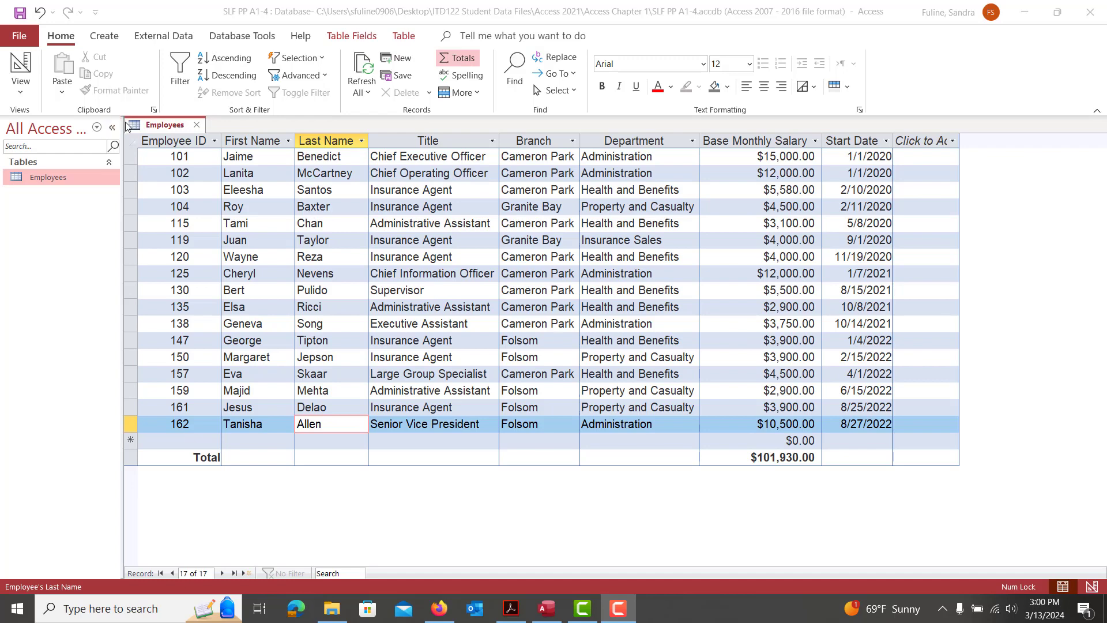
click(20, 14)
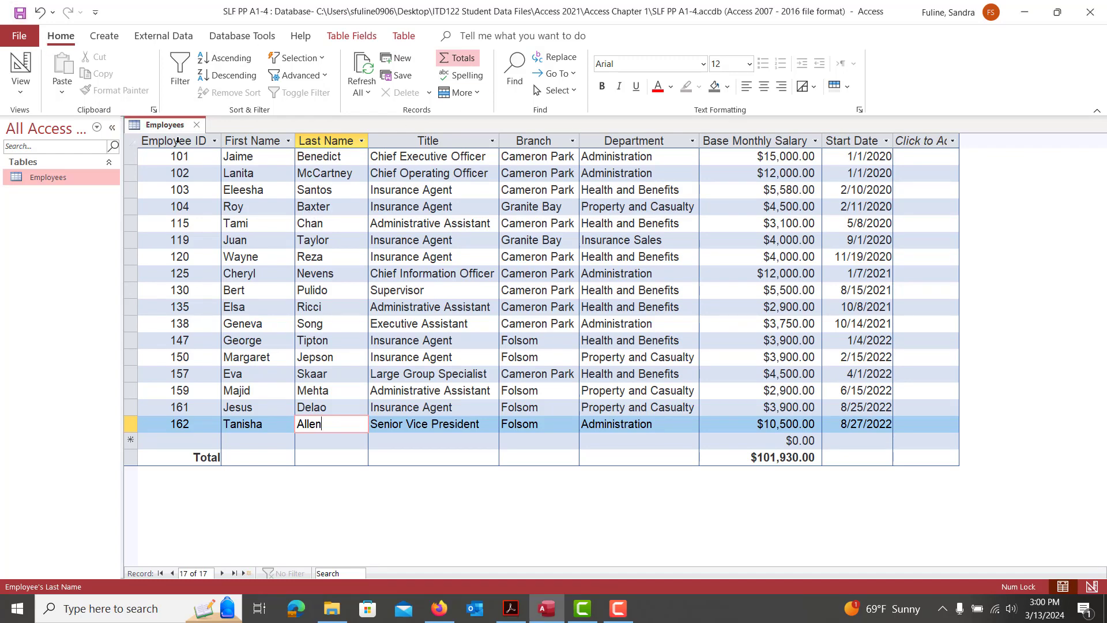
click(197, 126)
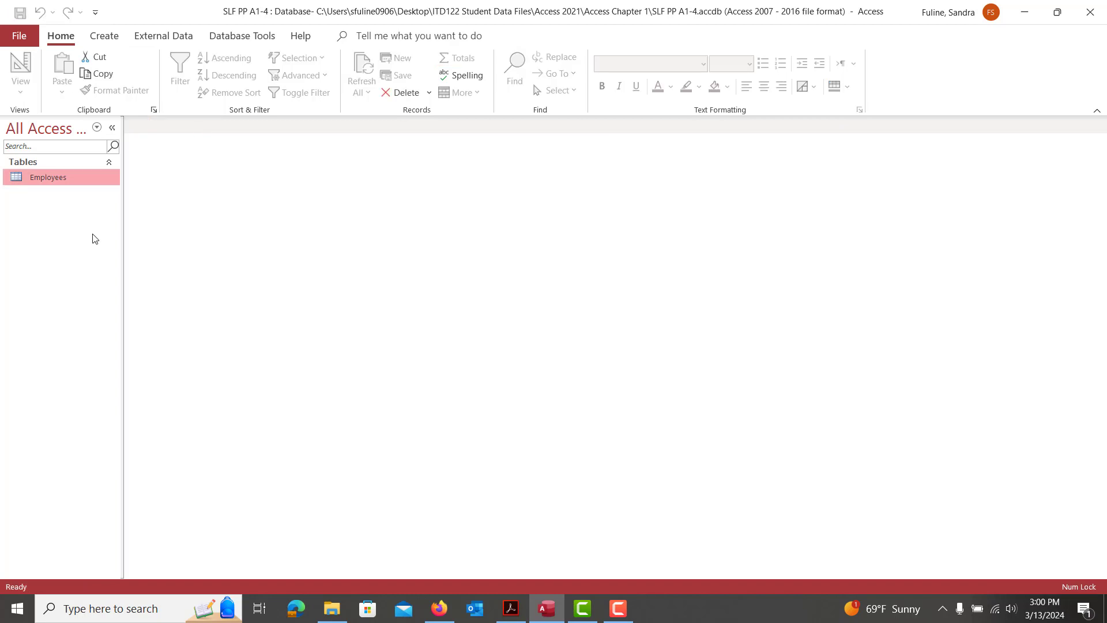
click(1089, 17)
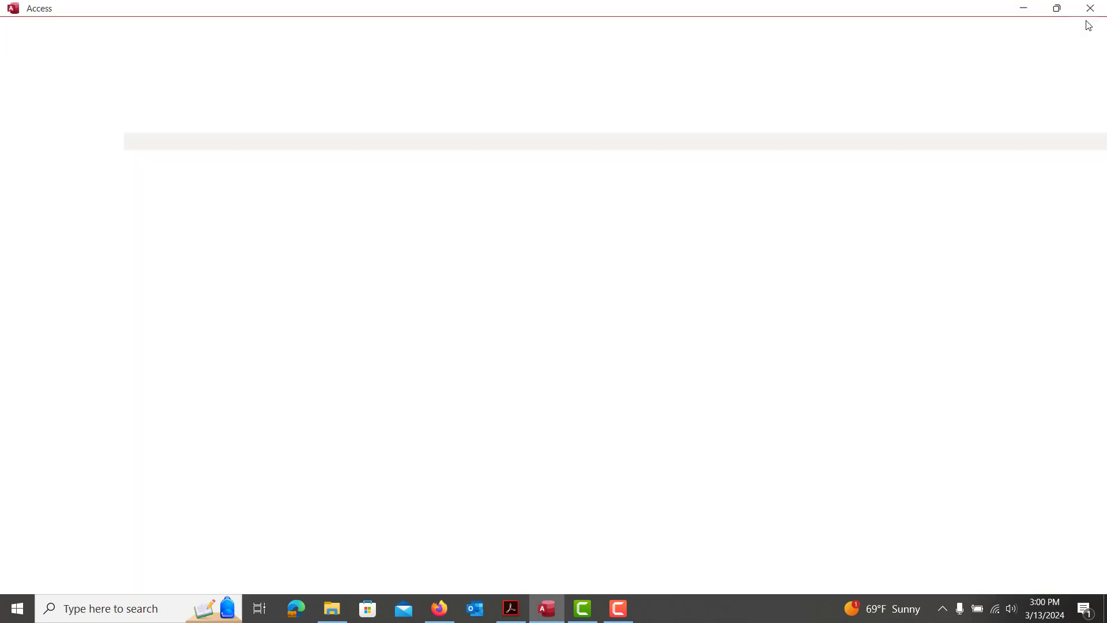
Switch to Firefox, view the Find Course page in SIMnet and minimize the browser window
click(440, 608)
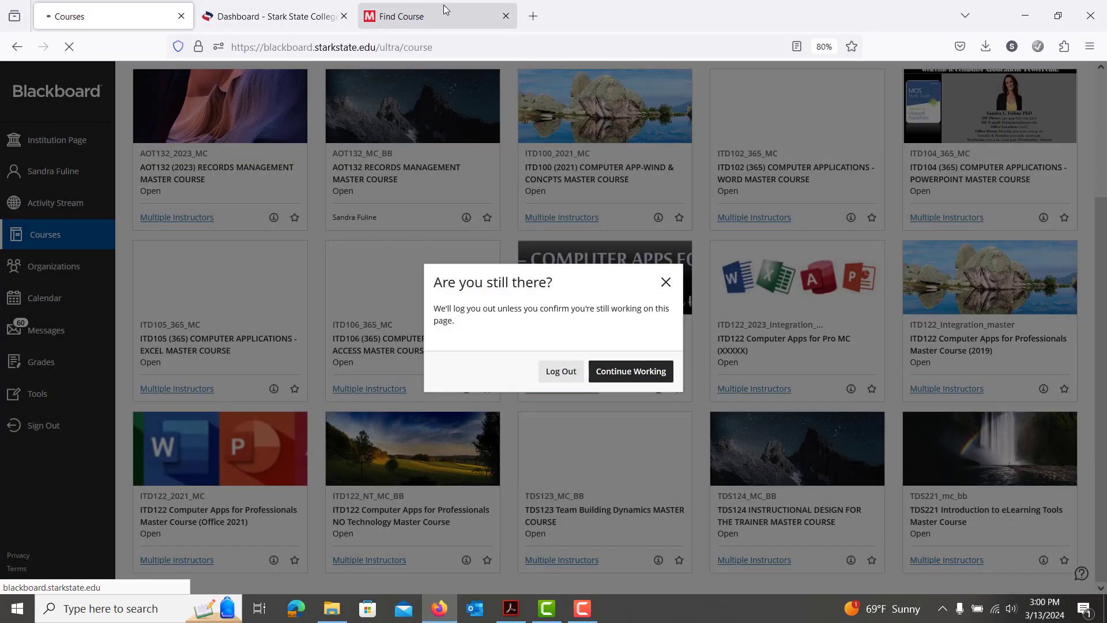
click(445, 10)
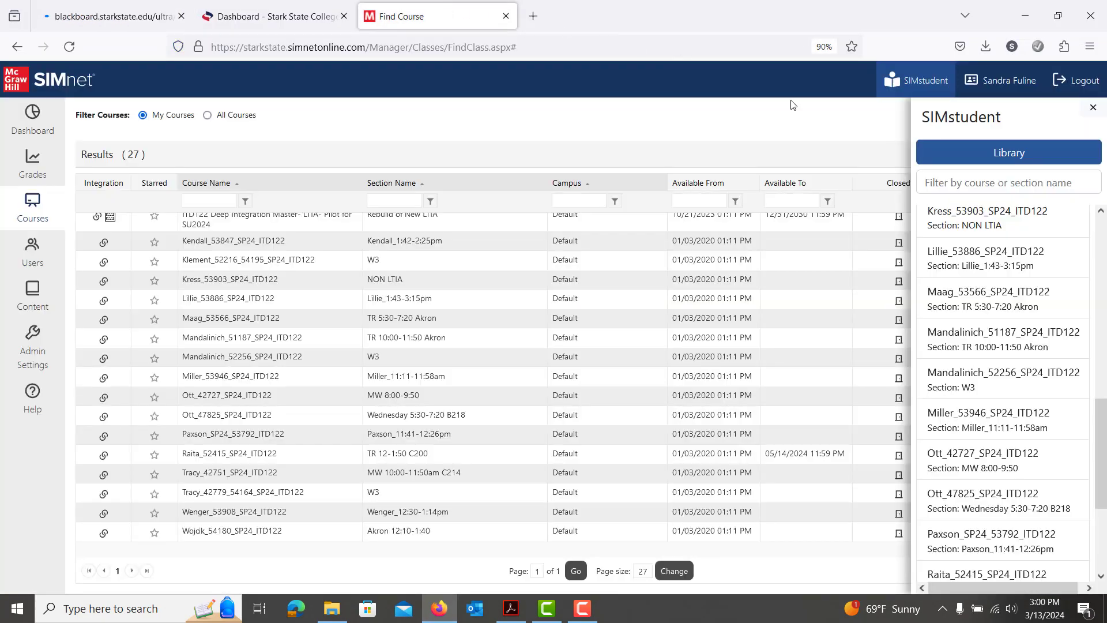
click(1026, 16)
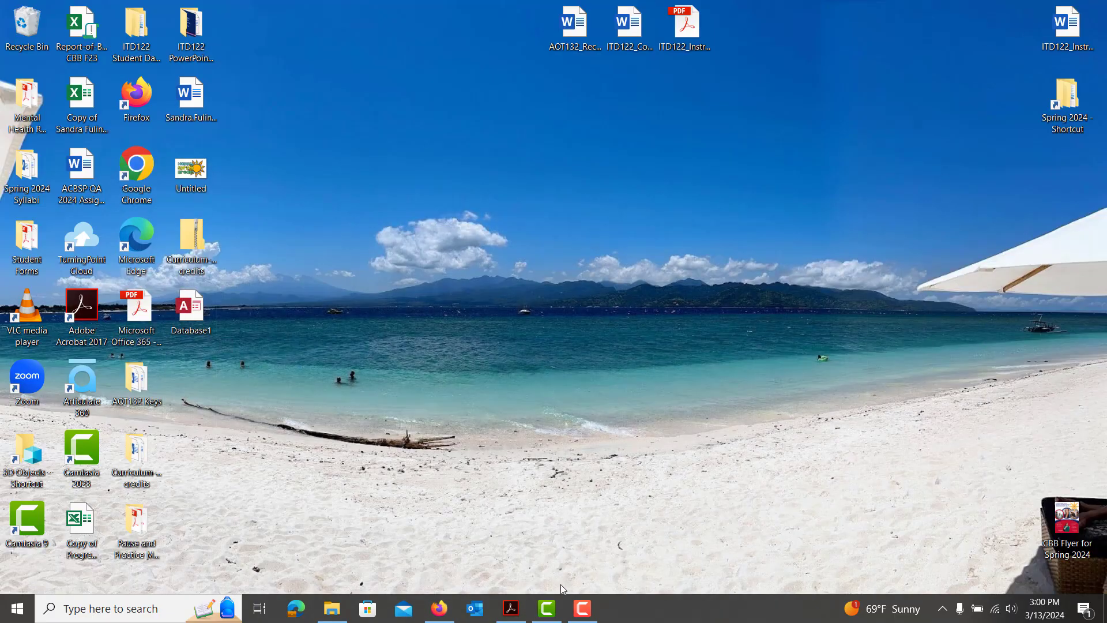